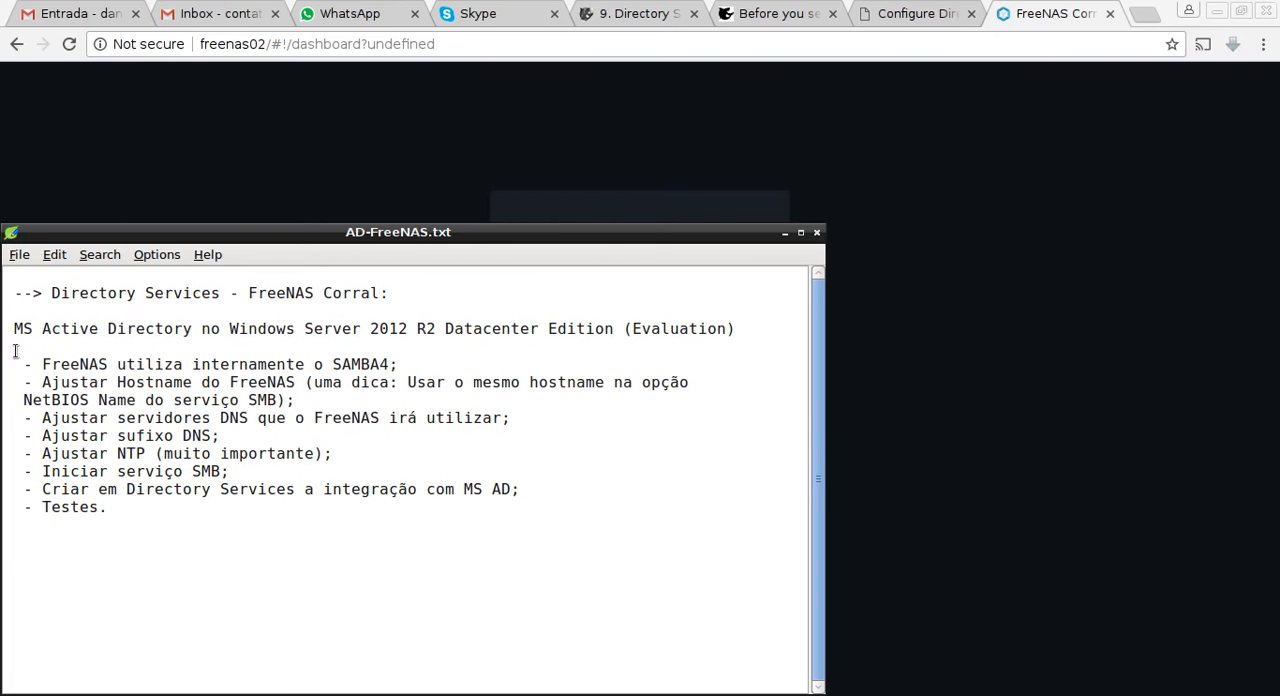
Review the Active Directory, Datacenter and Evaluation details of the Windows Server line in the AD-FreeNAS.txt notes.
drag(14, 328, 315, 333)
click(323, 348)
drag(445, 328, 537, 328)
click(717, 396)
drag(632, 328, 727, 327)
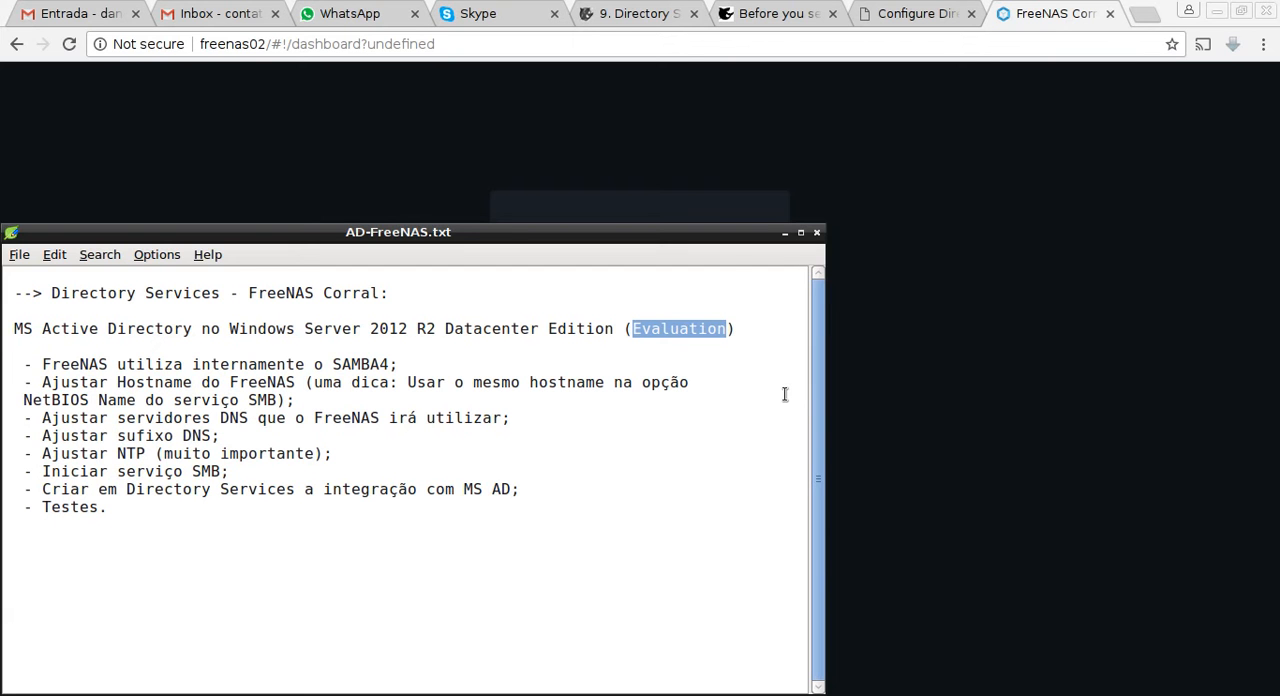
click(777, 322)
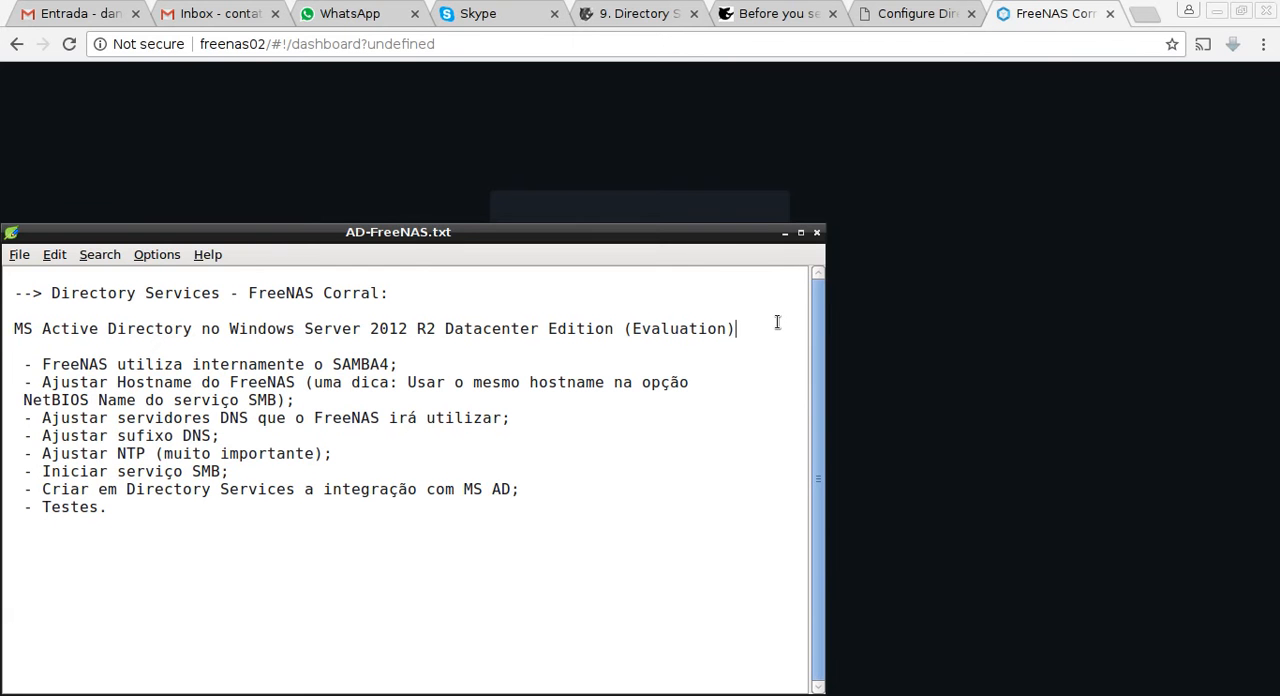
text(- 180 duas)
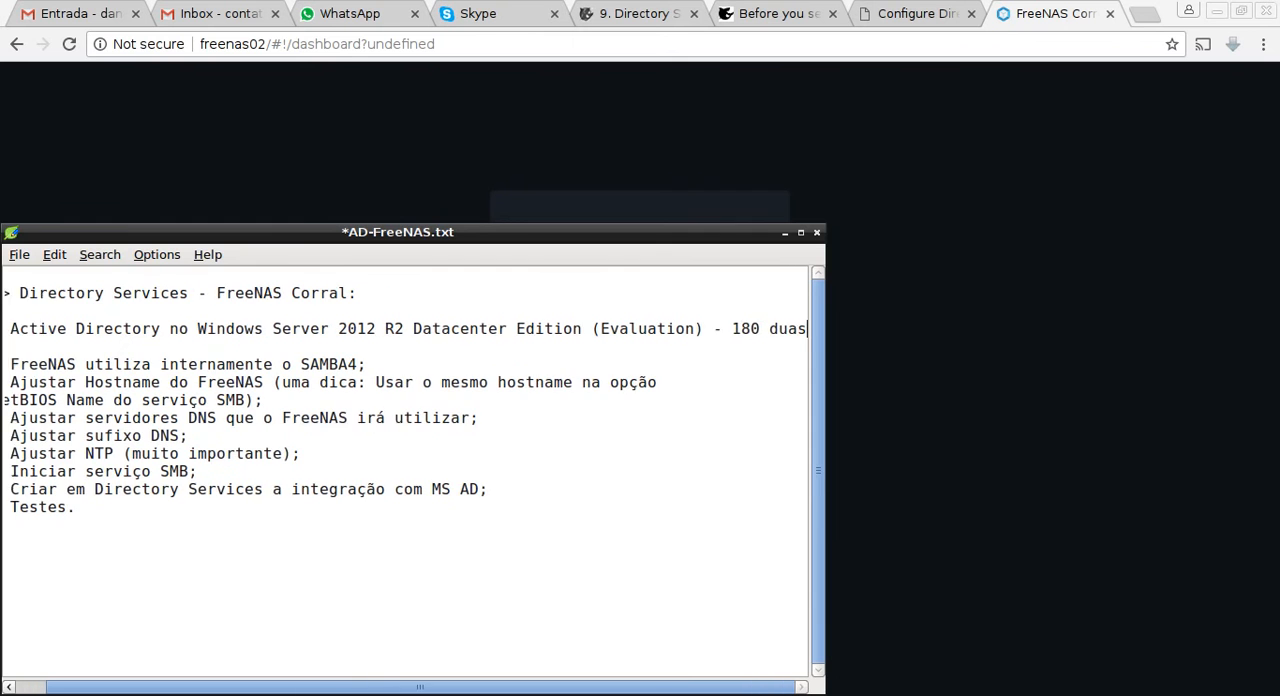
key(BackSpace)
key(BackSpace)
key(BackSpace)
text(ias)
key(BackSpace)
key(BackSpace)
key(BackSpace)
key(BackSpace)
key(BackSpace)
key(BackSpace)
key(BackSpace)
key(BackSpace)
key(BackSpace)
key(BackSpace)
key(BackSpace)
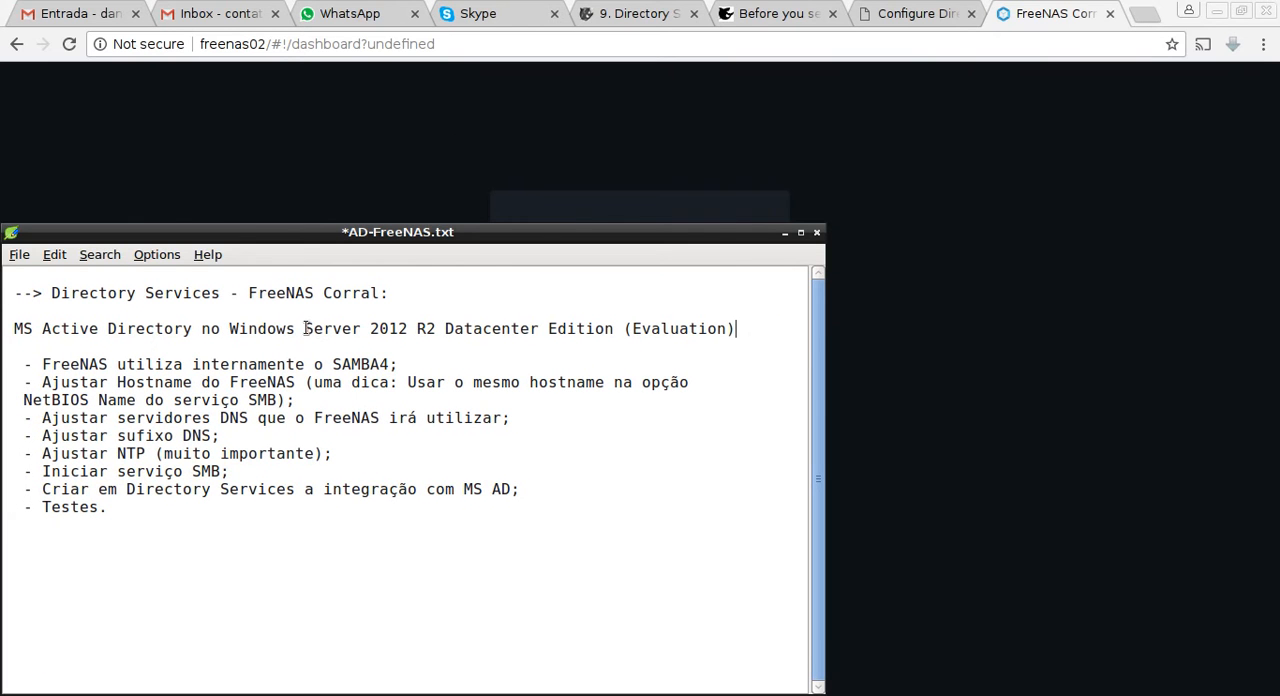
Read through the notes checklist on SAMBA4, hostname, DNS suffix, starting the SMB service, the MS AD integration and testing.
drag(305, 330, 408, 336)
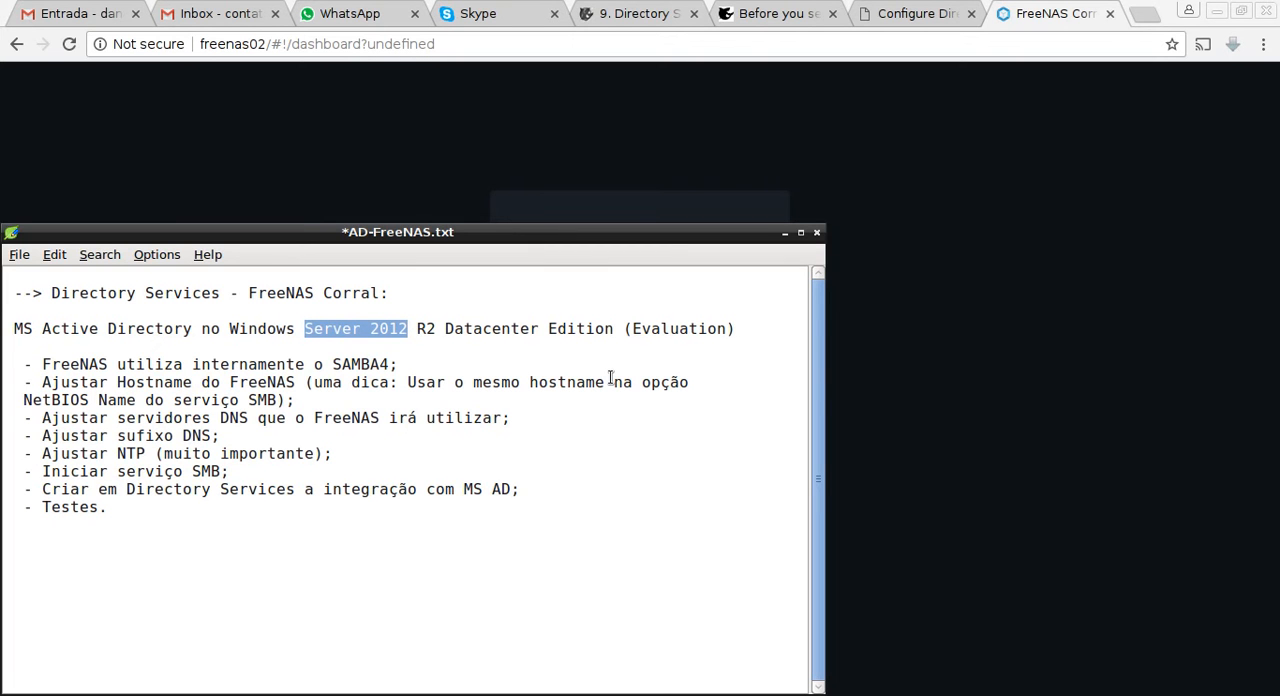
click(52, 368)
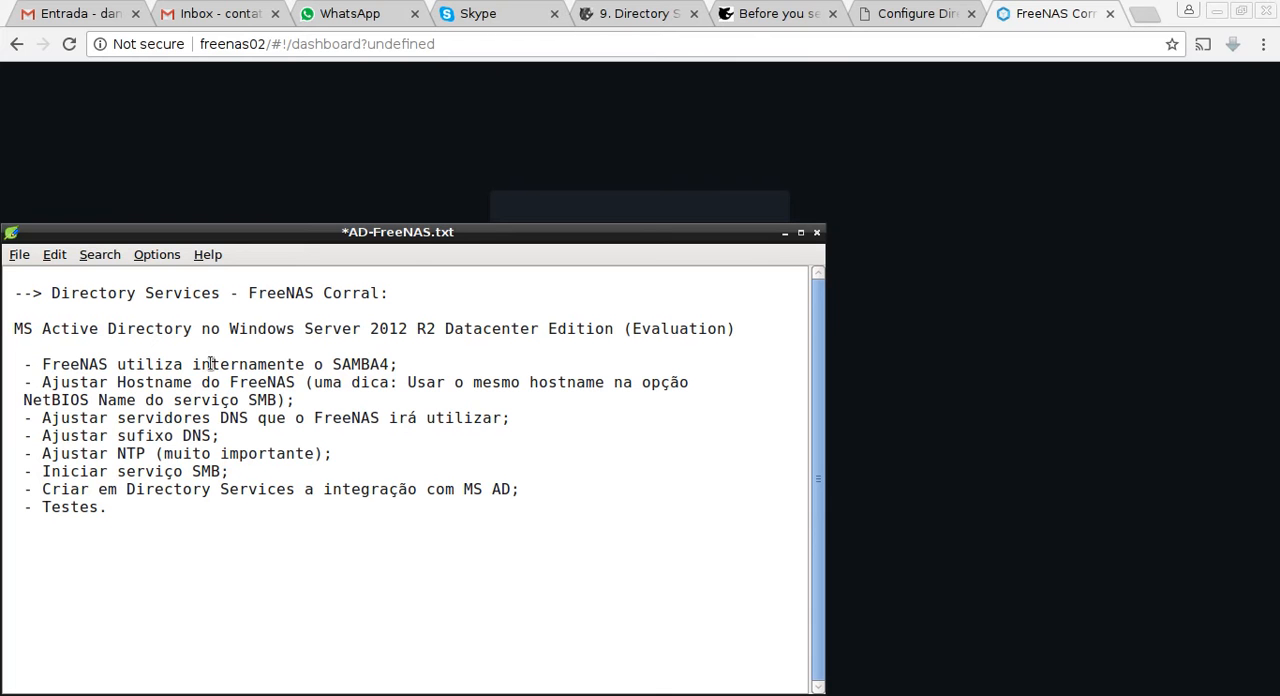
drag(333, 364, 386, 364)
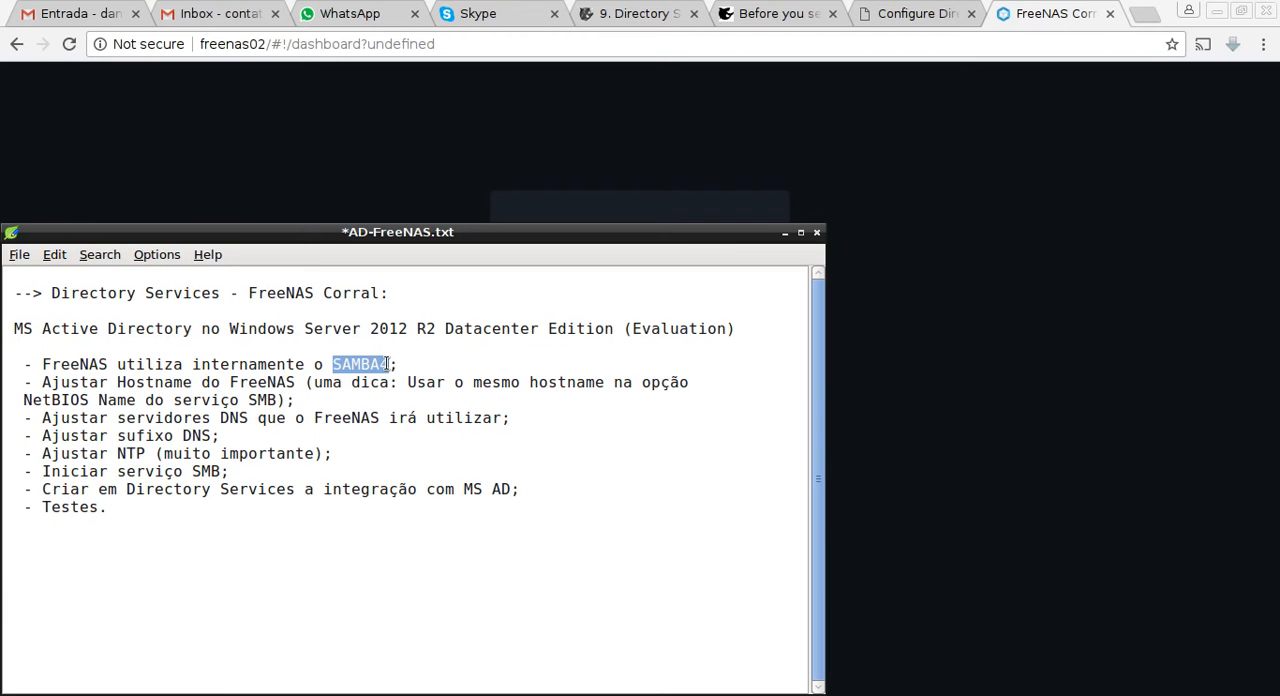
drag(387, 364, 389, 364)
click(63, 400)
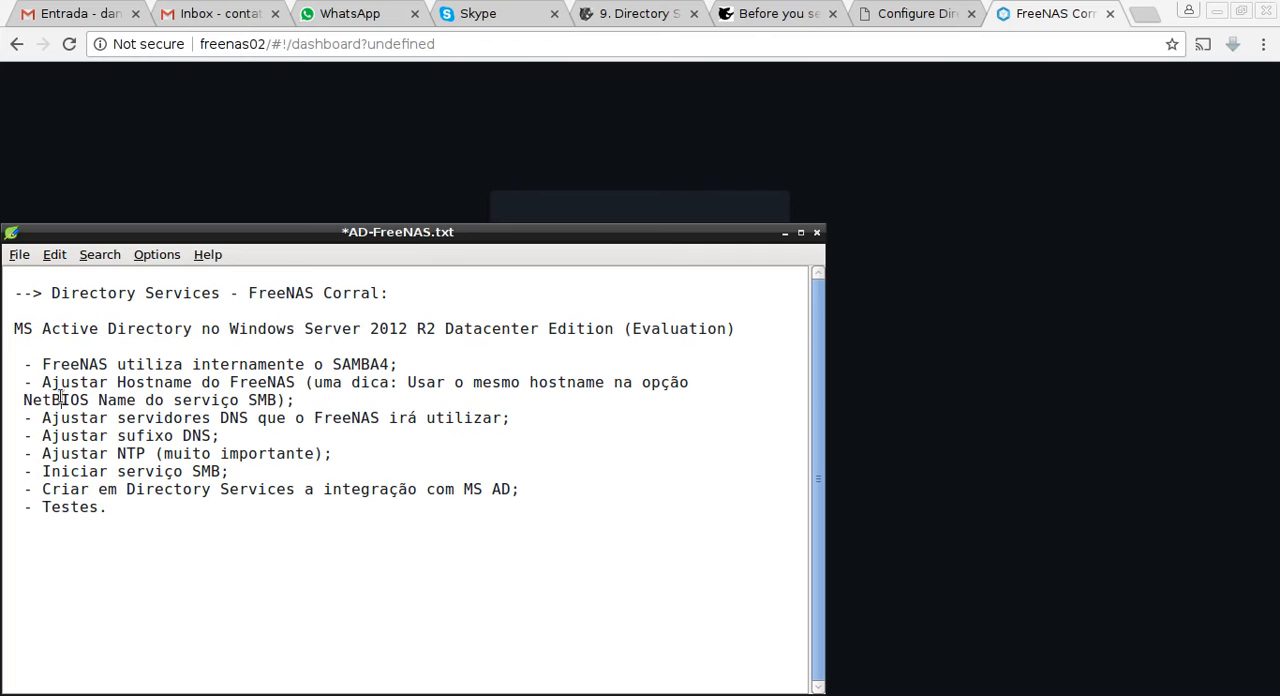
click(82, 386)
click(137, 399)
drag(117, 382, 204, 382)
click(356, 400)
click(217, 399)
drag(124, 436, 202, 436)
click(260, 505)
drag(51, 471, 219, 472)
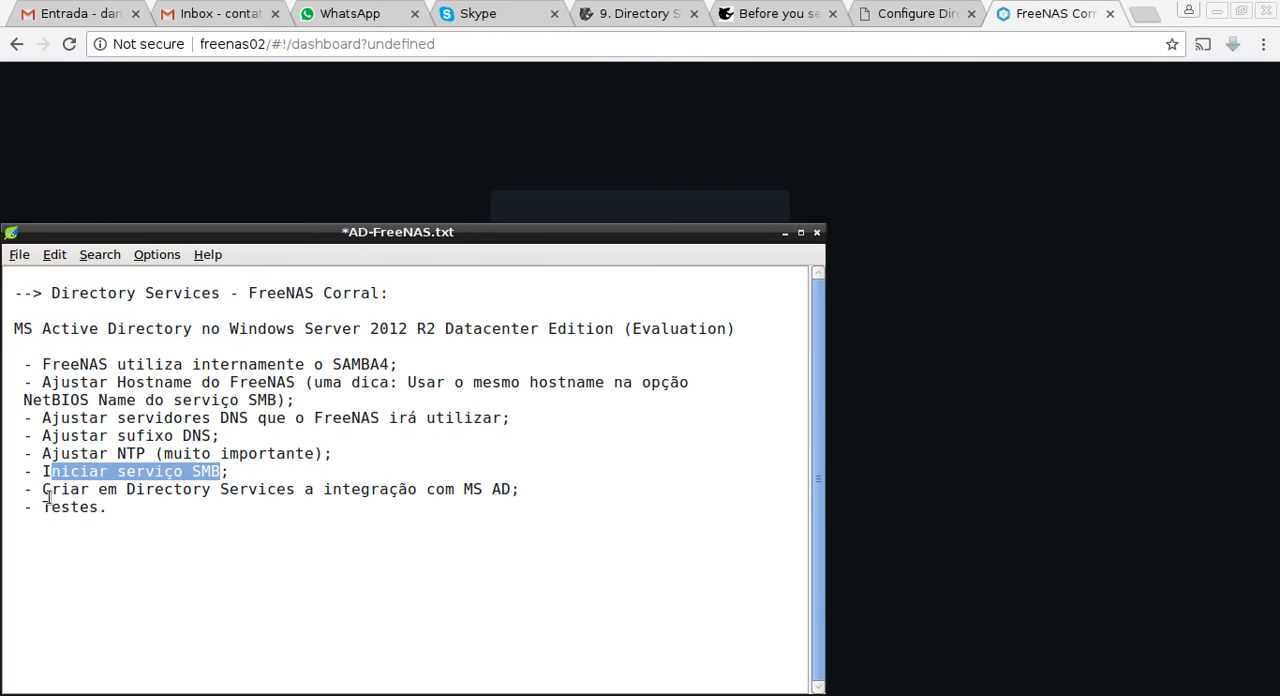
drag(61, 490, 521, 489)
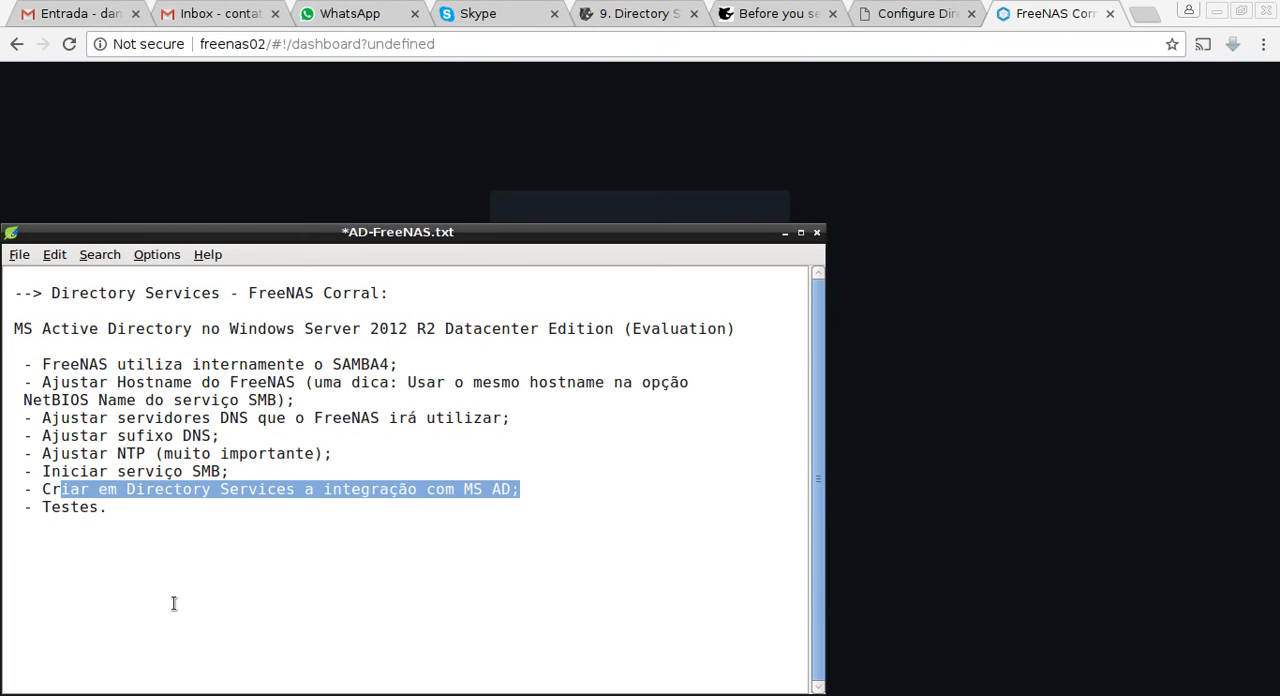
click(53, 494)
drag(52, 507, 70, 507)
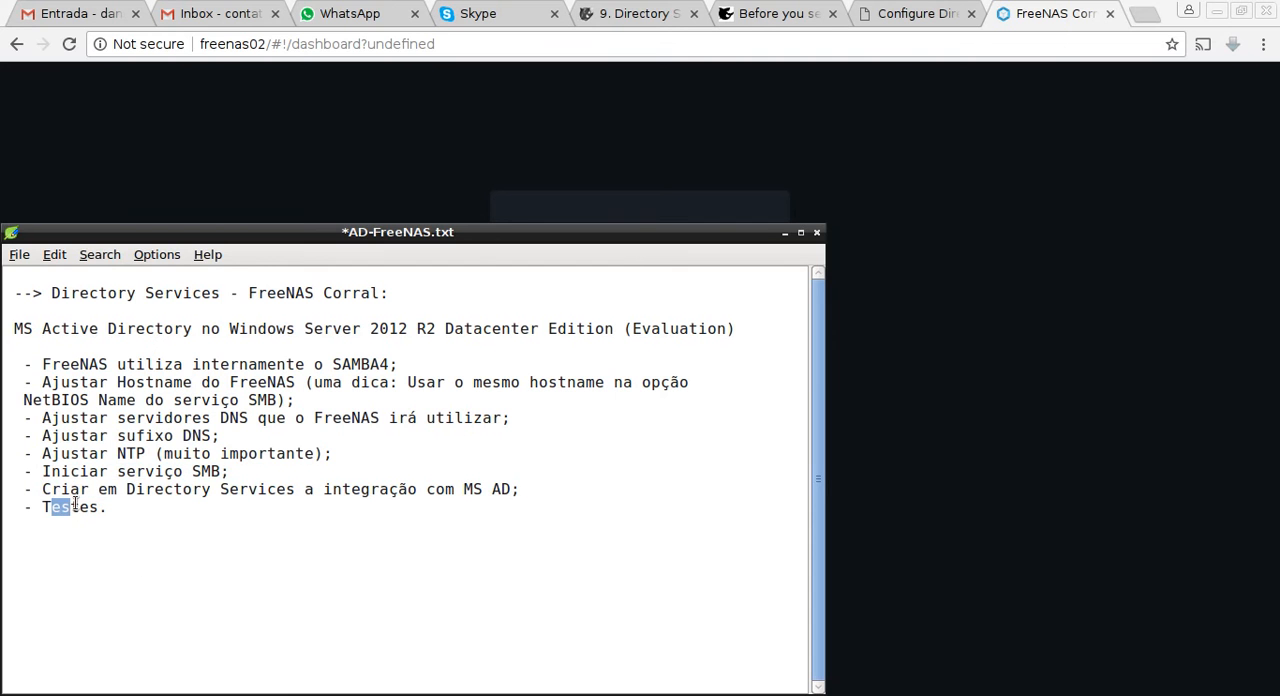
Sign in to FreeNAS Corral as root with the account password and decline storing the password in the browser.
click(273, 174)
click(594, 425)
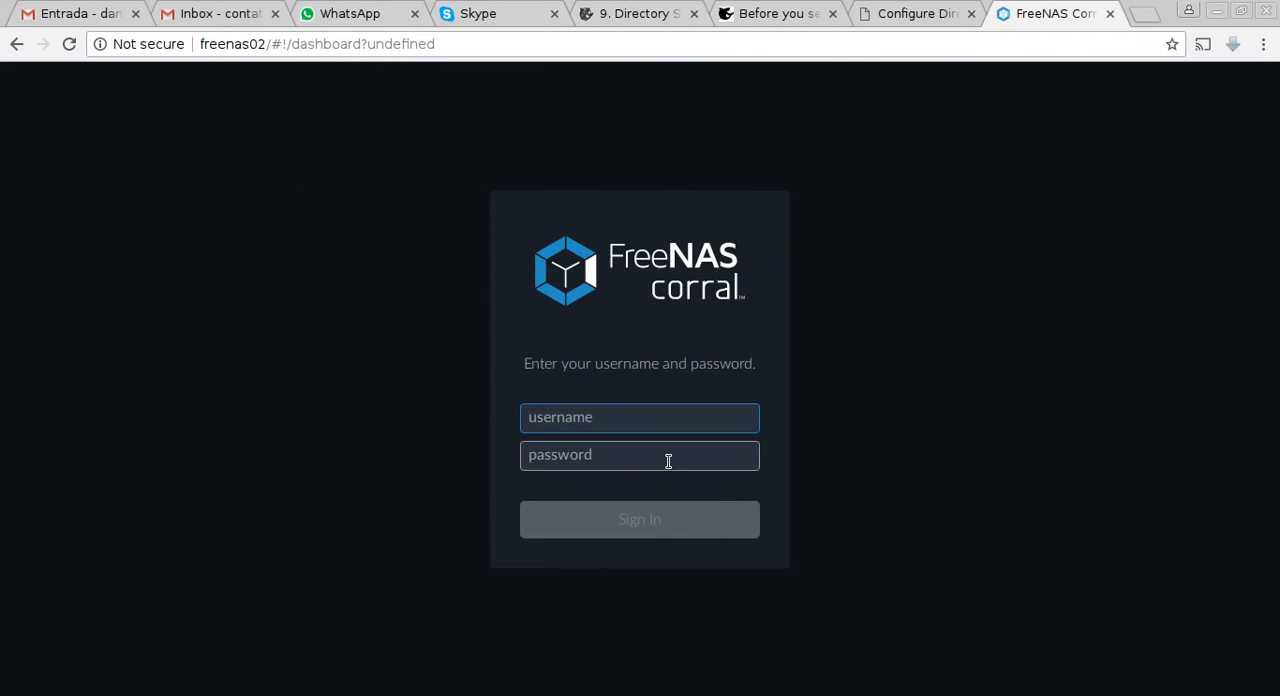
text(root*********)
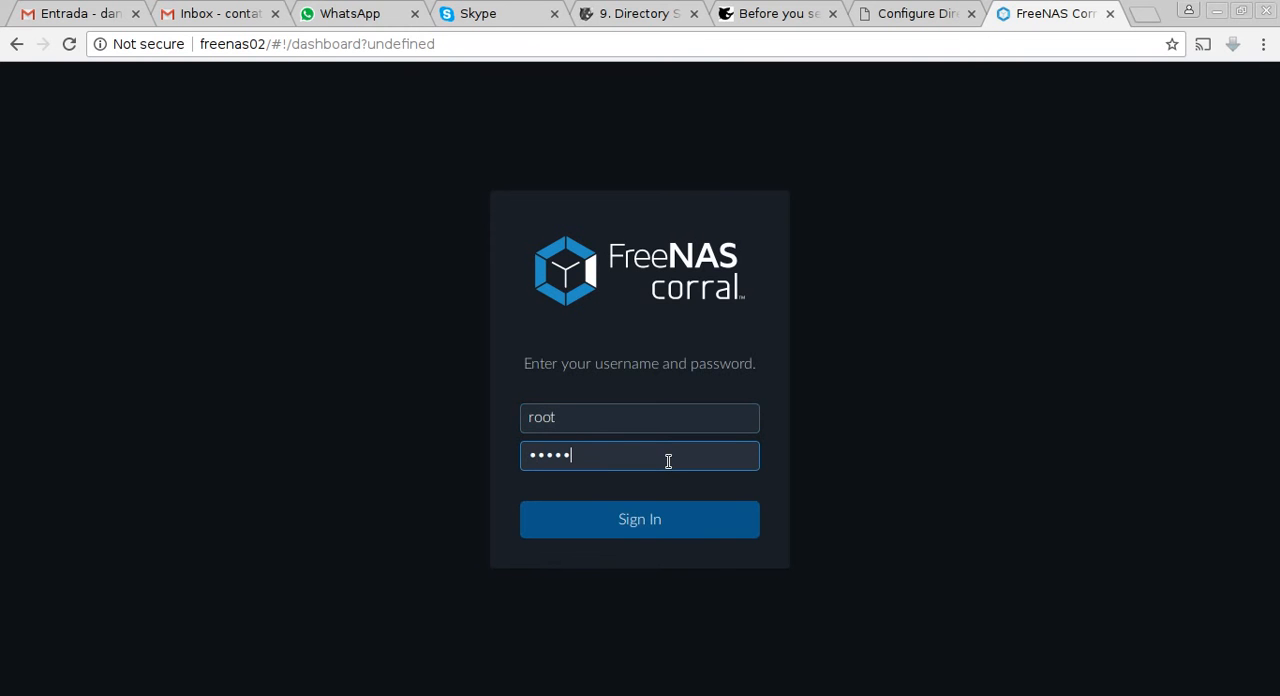
key(Return)
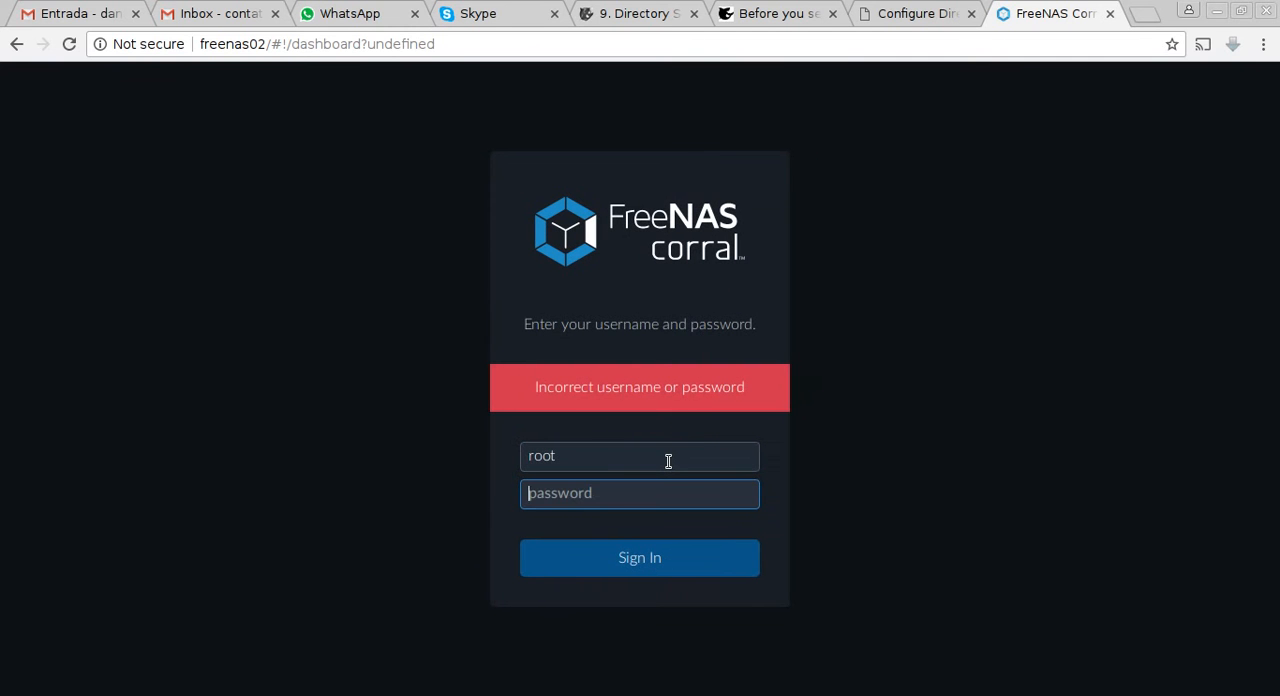
text(**********)
key(BackSpace)
key(BackSpace)
key(BackSpace)
key(BackSpace)
key(BackSpace)
key(BackSpace)
key(BackSpace)
key(BackSpace)
key(BackSpace)
key(BackSpace)
text(***********)
key(Return)
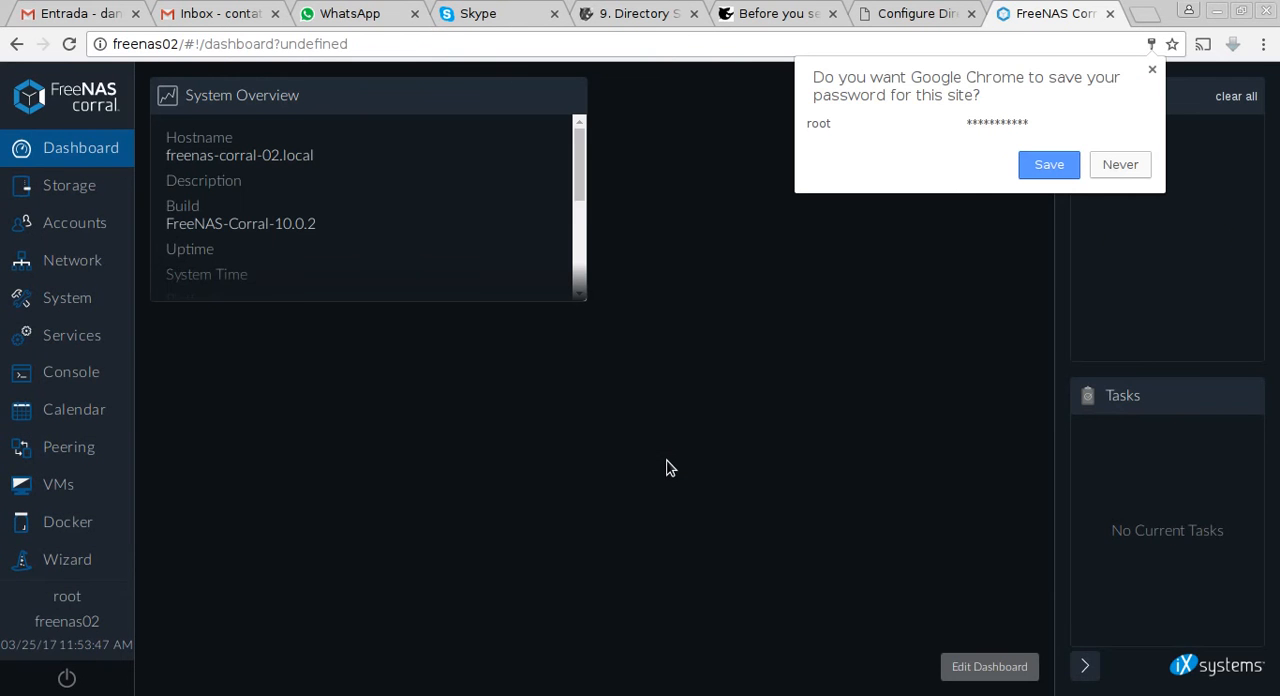
click(1120, 164)
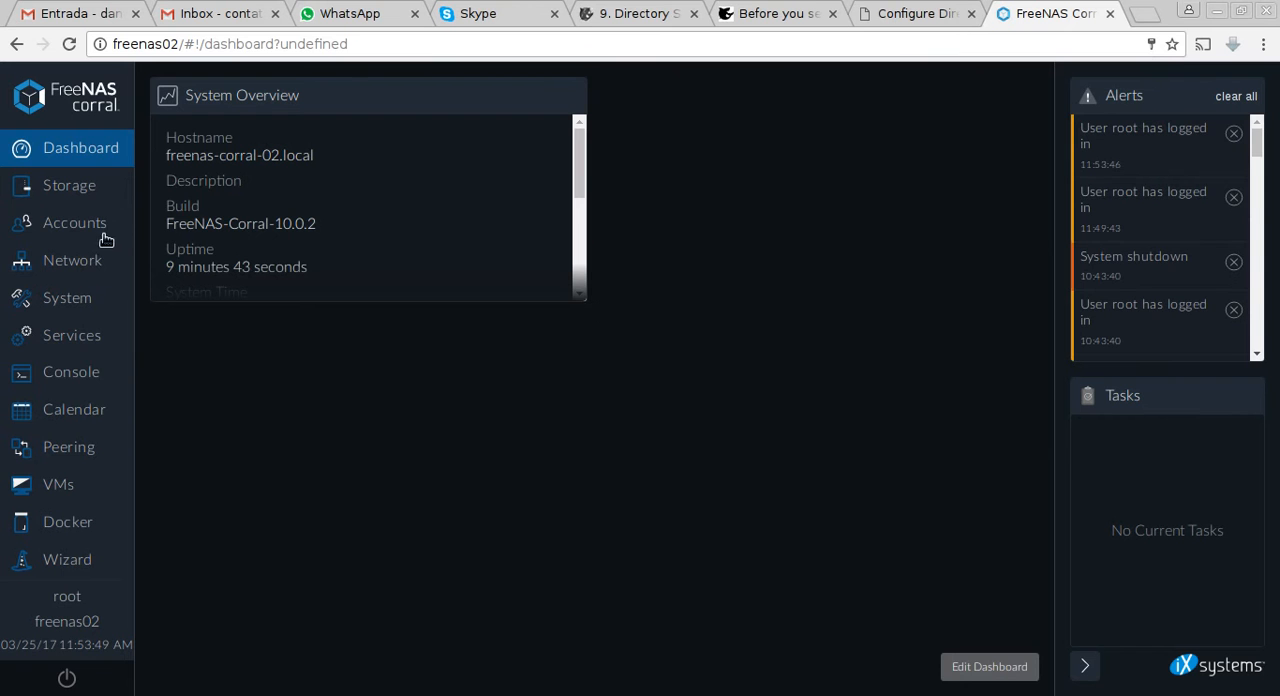
Change the hostname to freenas02 in the system preferences.
click(80, 316)
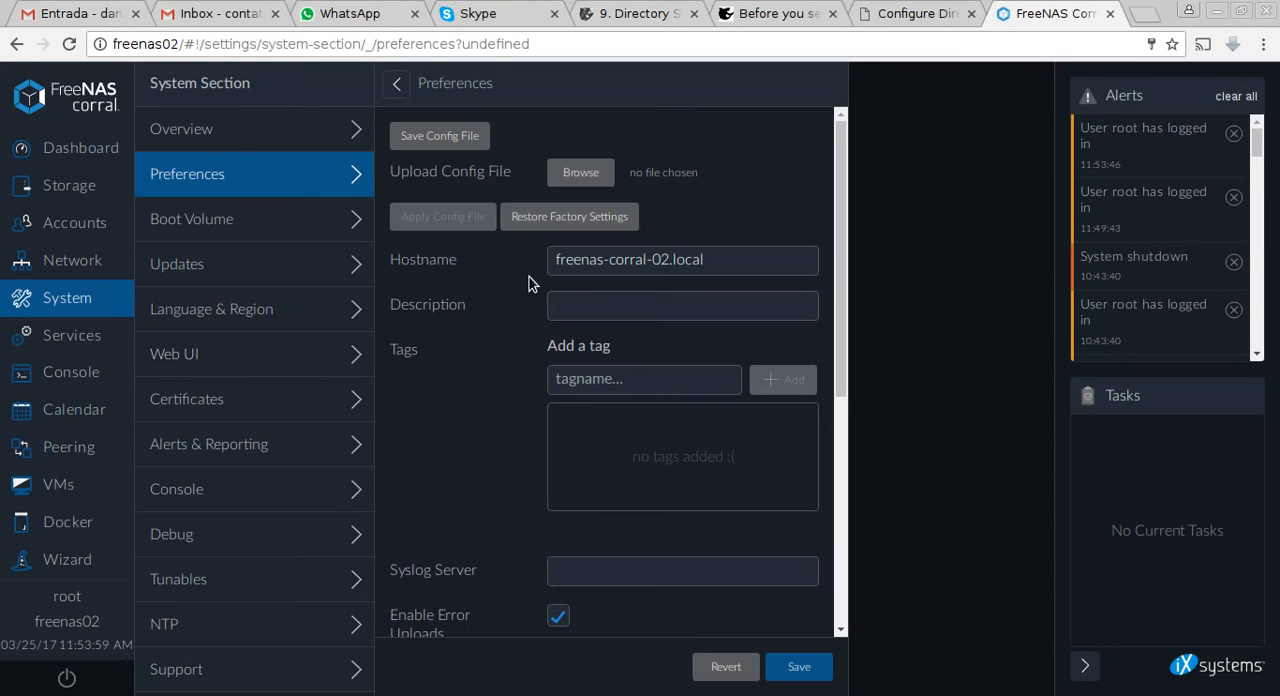
drag(704, 265, 363, 230)
text(fr)
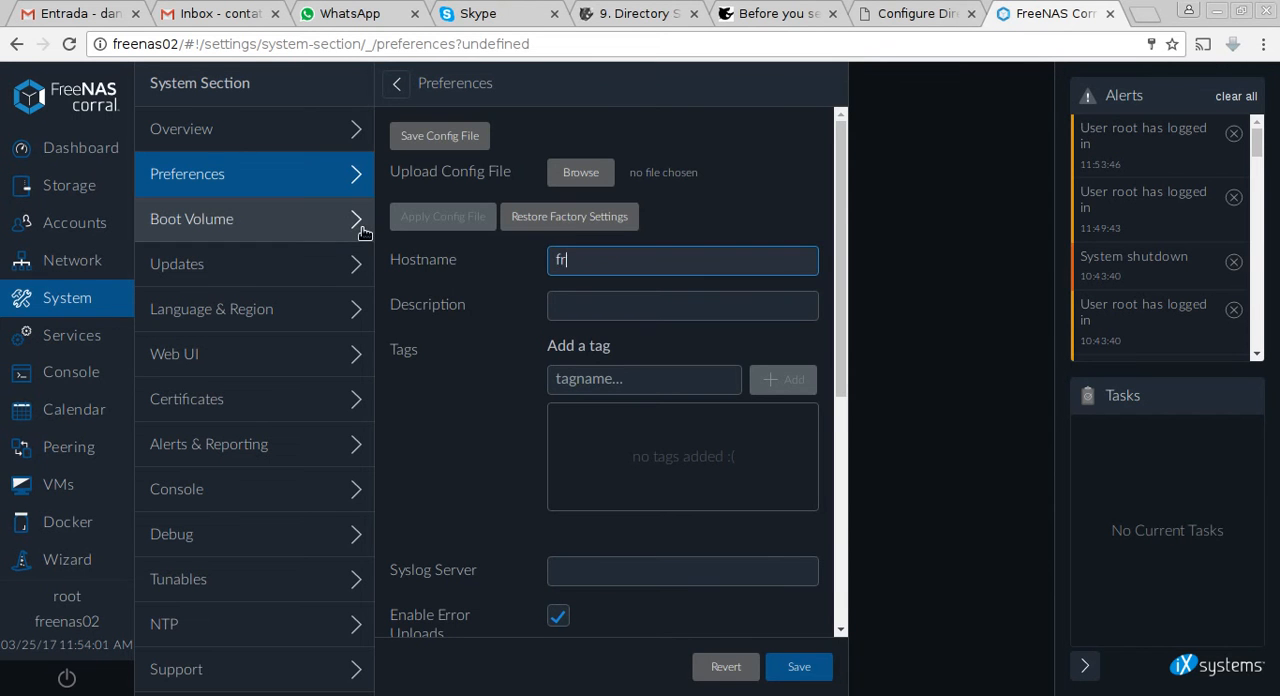
text(eenas02)
Enter "Servidor FreeNAS de Backup" as the system description and save the preferences.
click(597, 305)
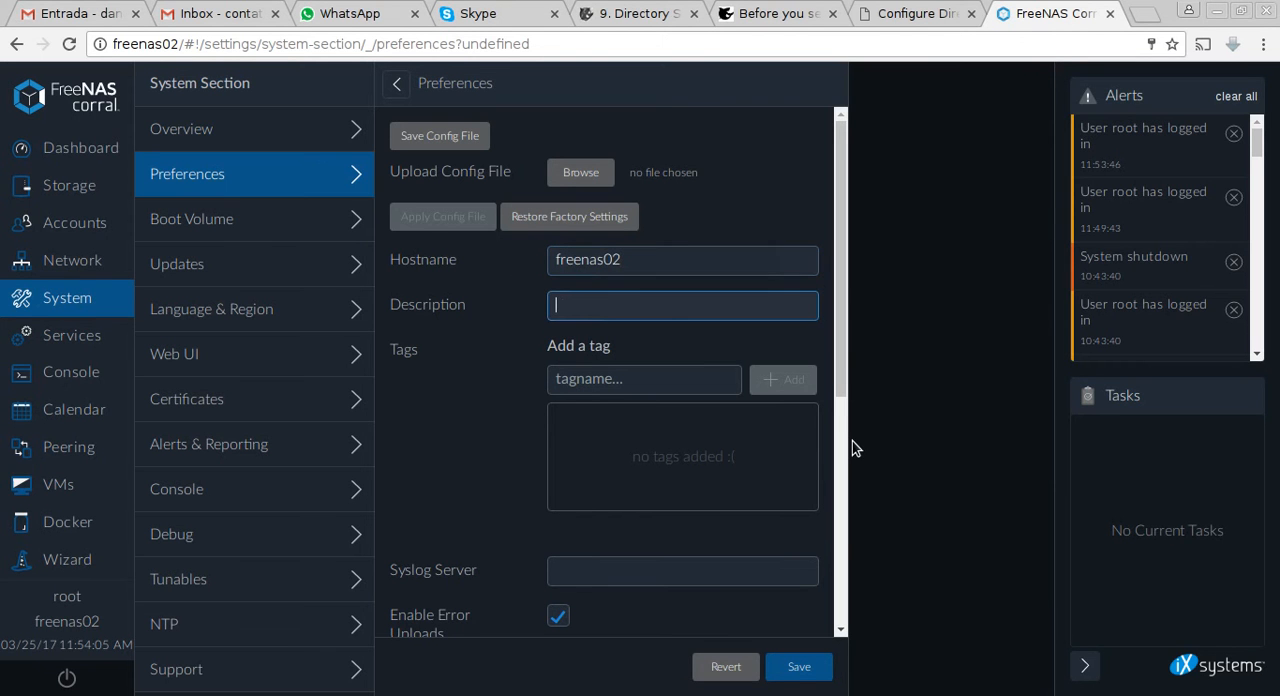
text(Servidor FreeNAS de Backup)
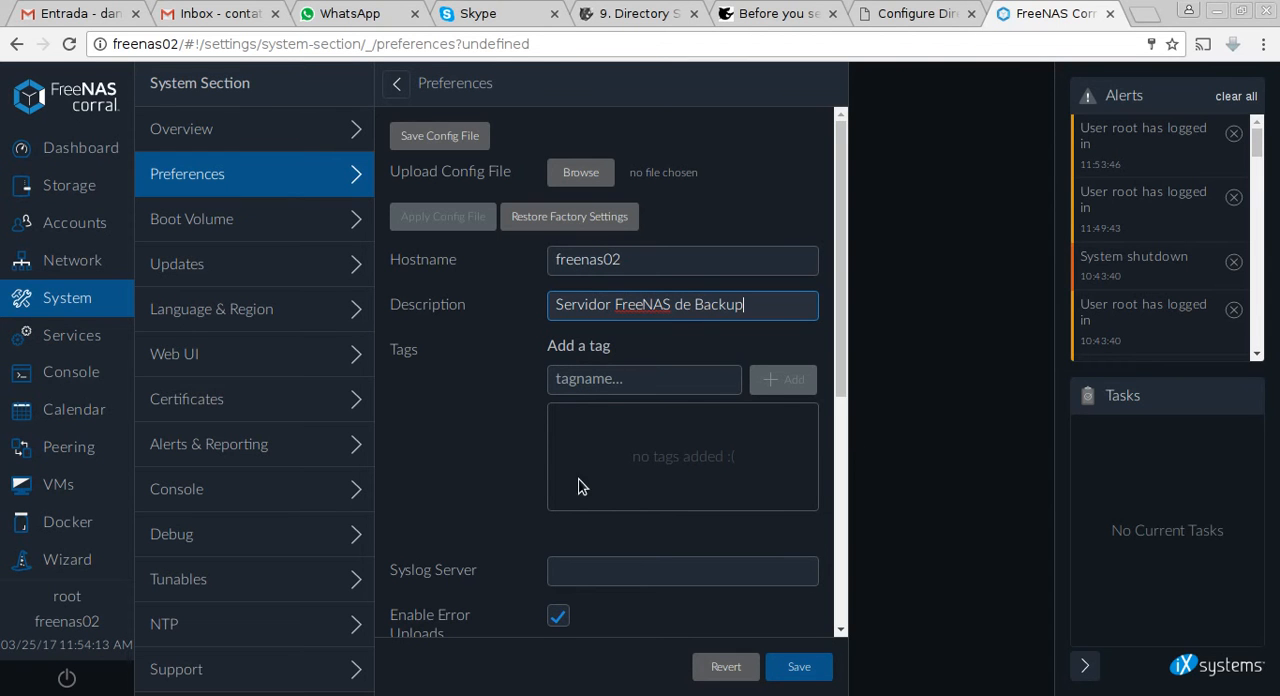
scroll(605, 467, down, 3)
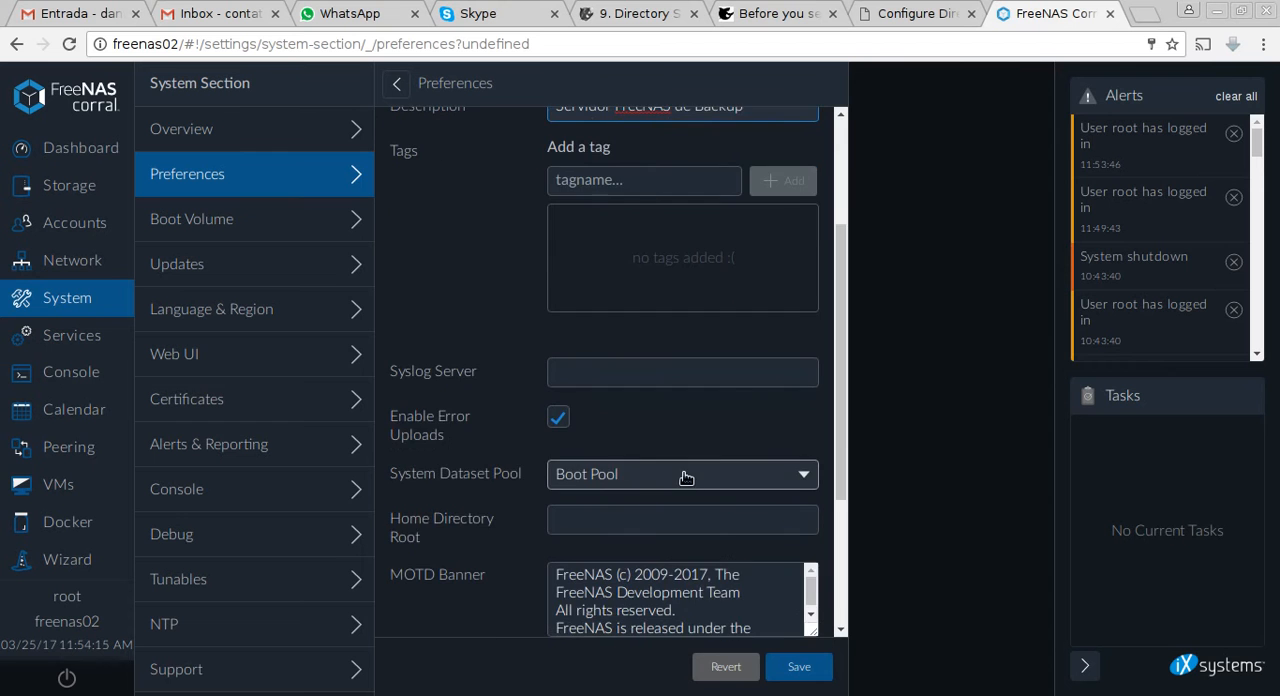
scroll(689, 481, down, 3)
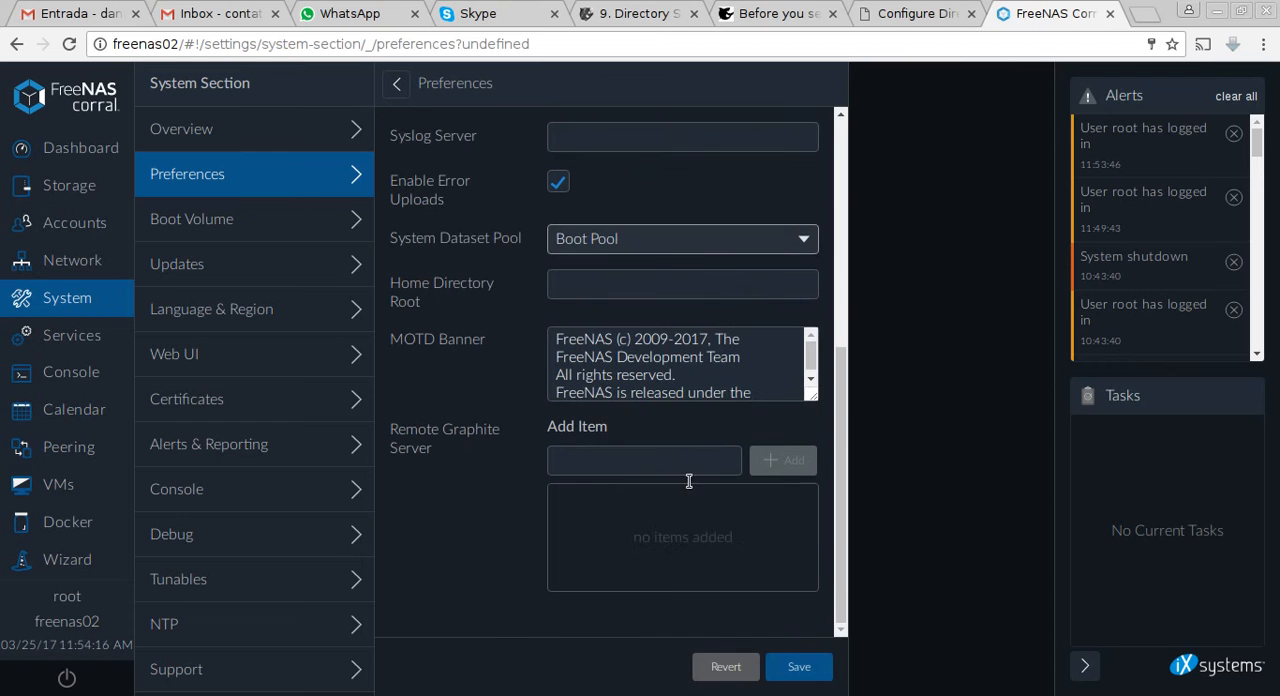
click(803, 681)
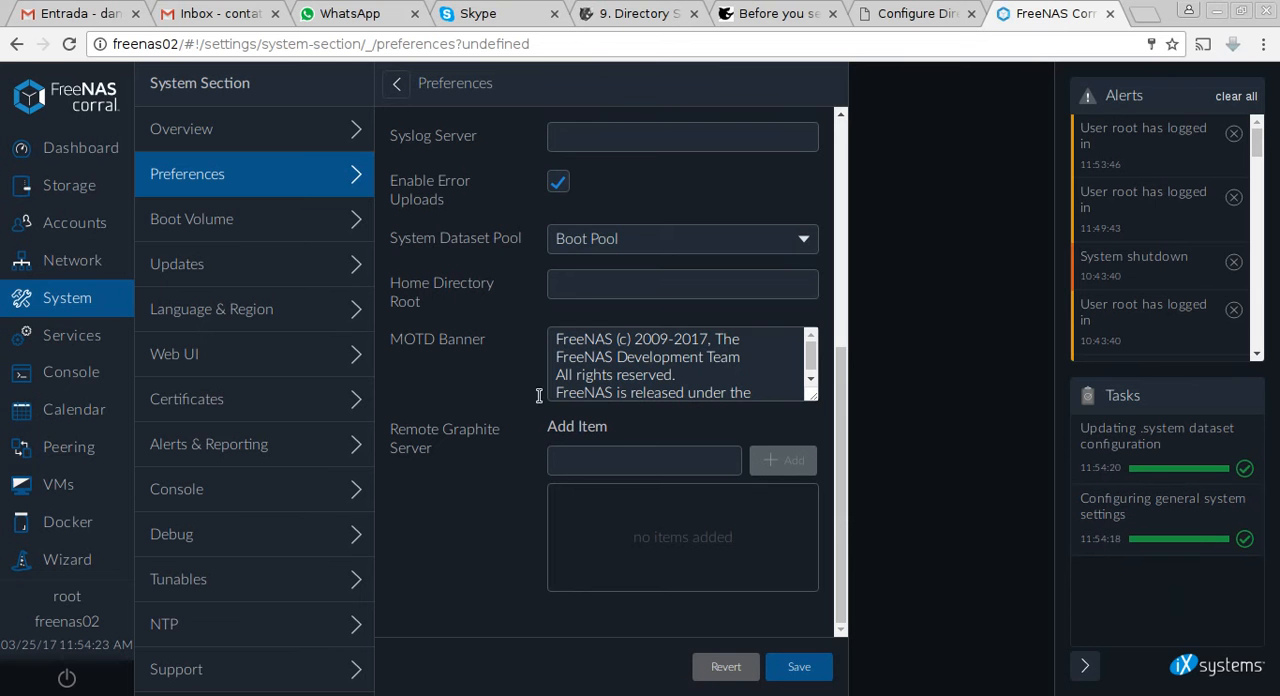
scroll(770, 392, up, 5)
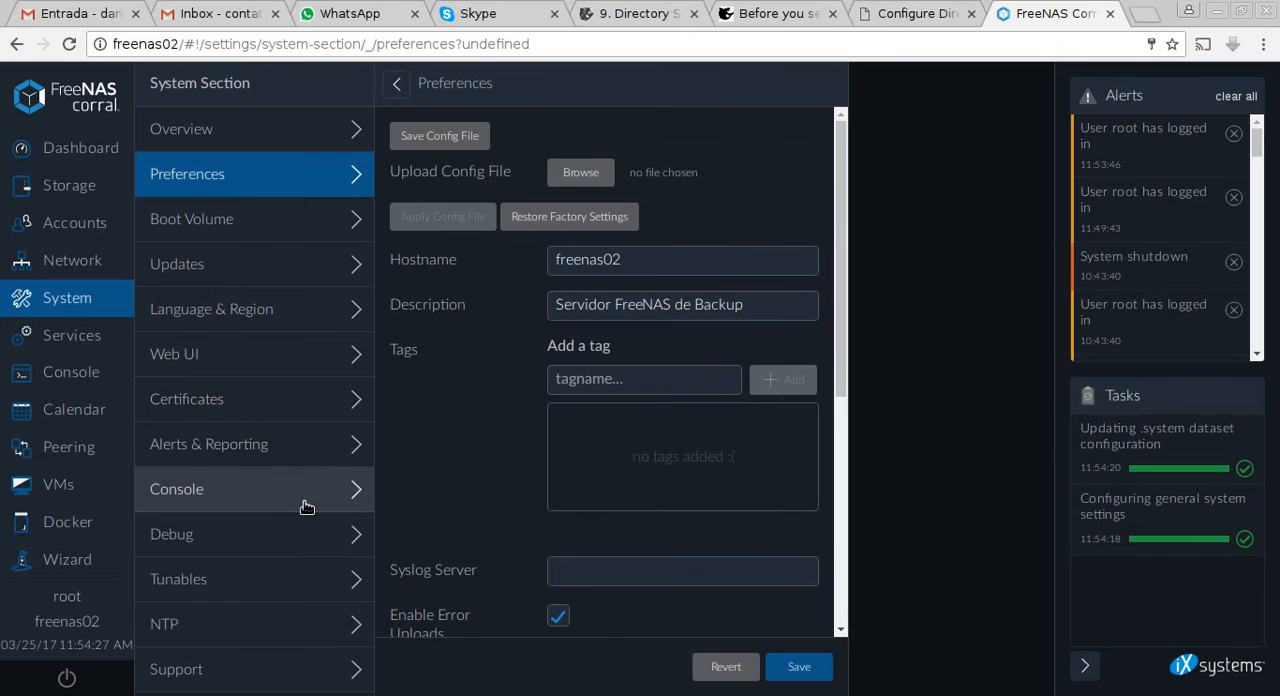
Set the NetBIOS name of the SMB sharing service to freenas02 and save the service configuration.
click(108, 340)
click(1130, 164)
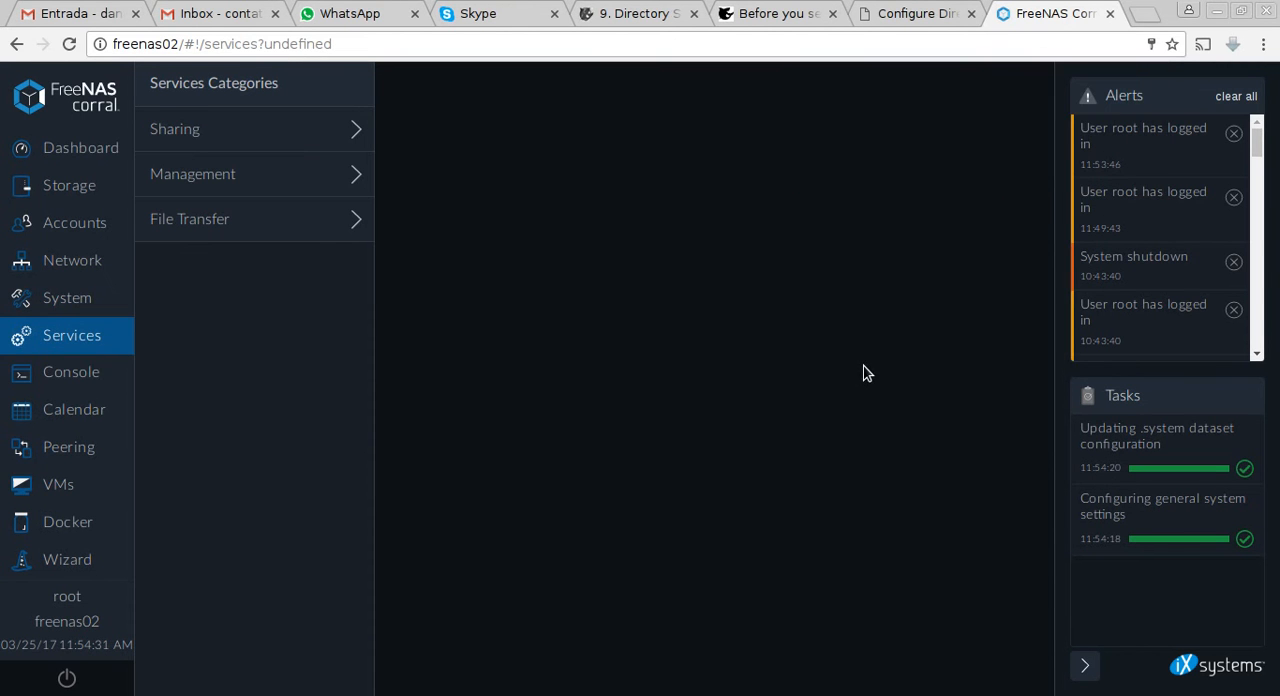
click(231, 129)
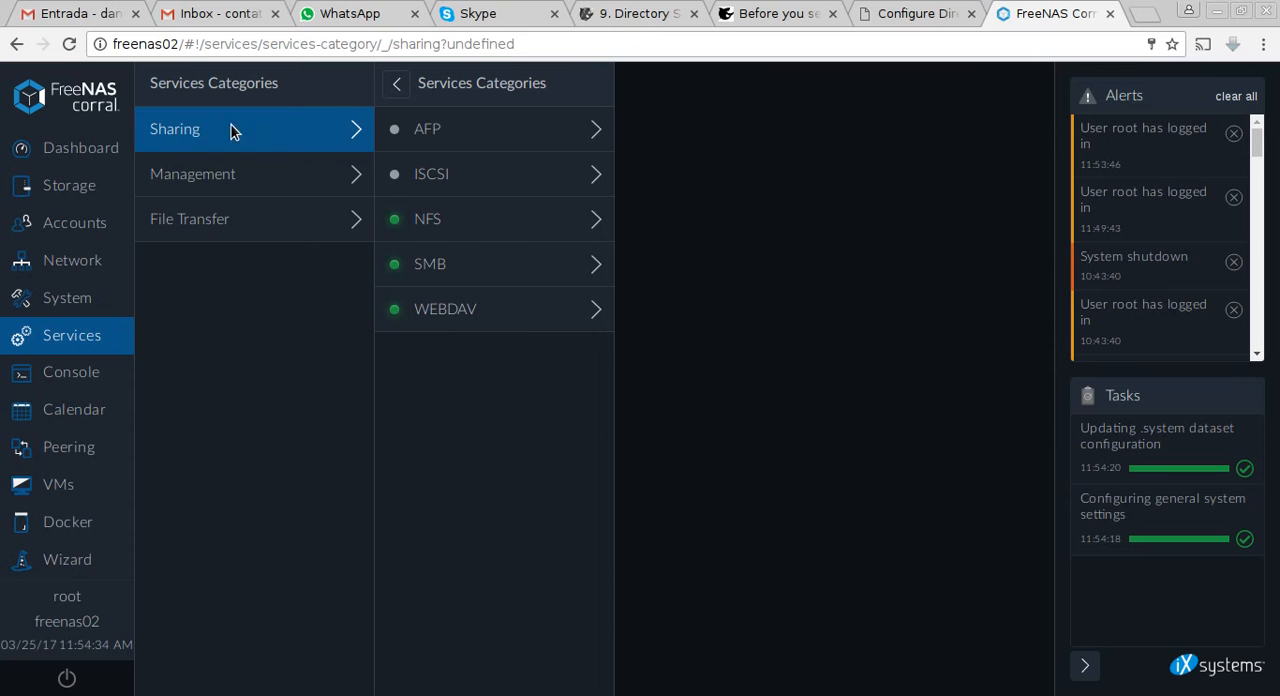
click(499, 275)
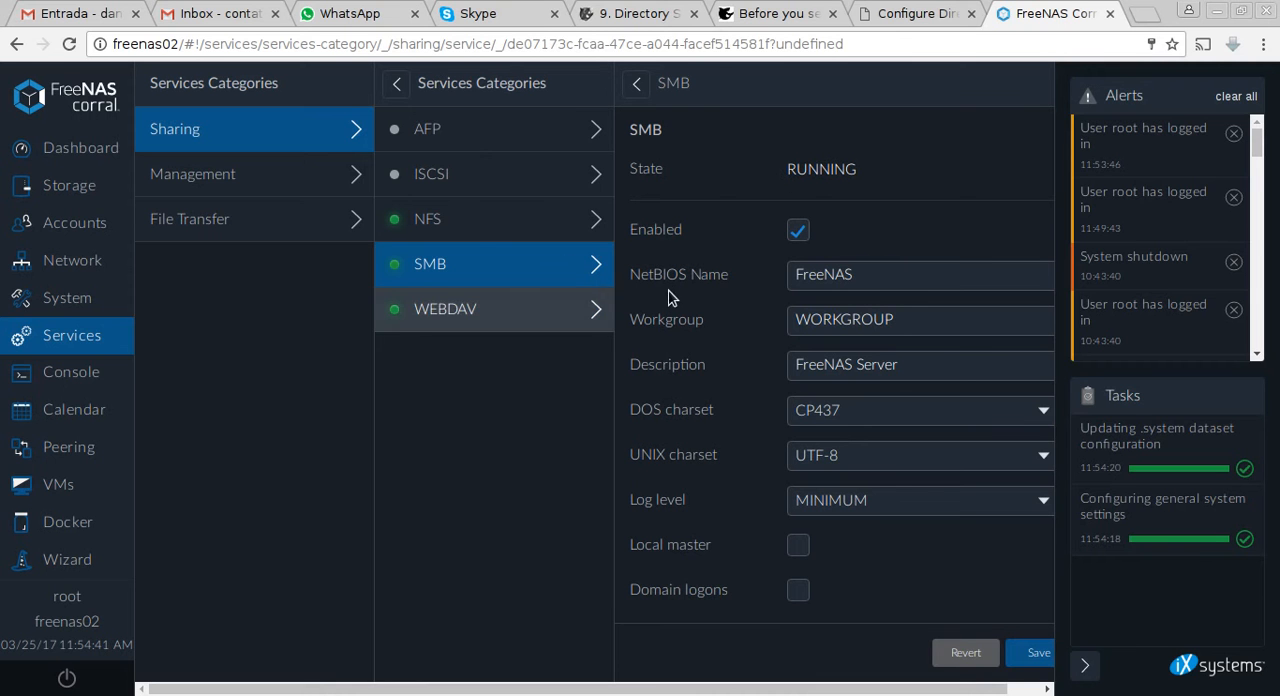
double_click(916, 285)
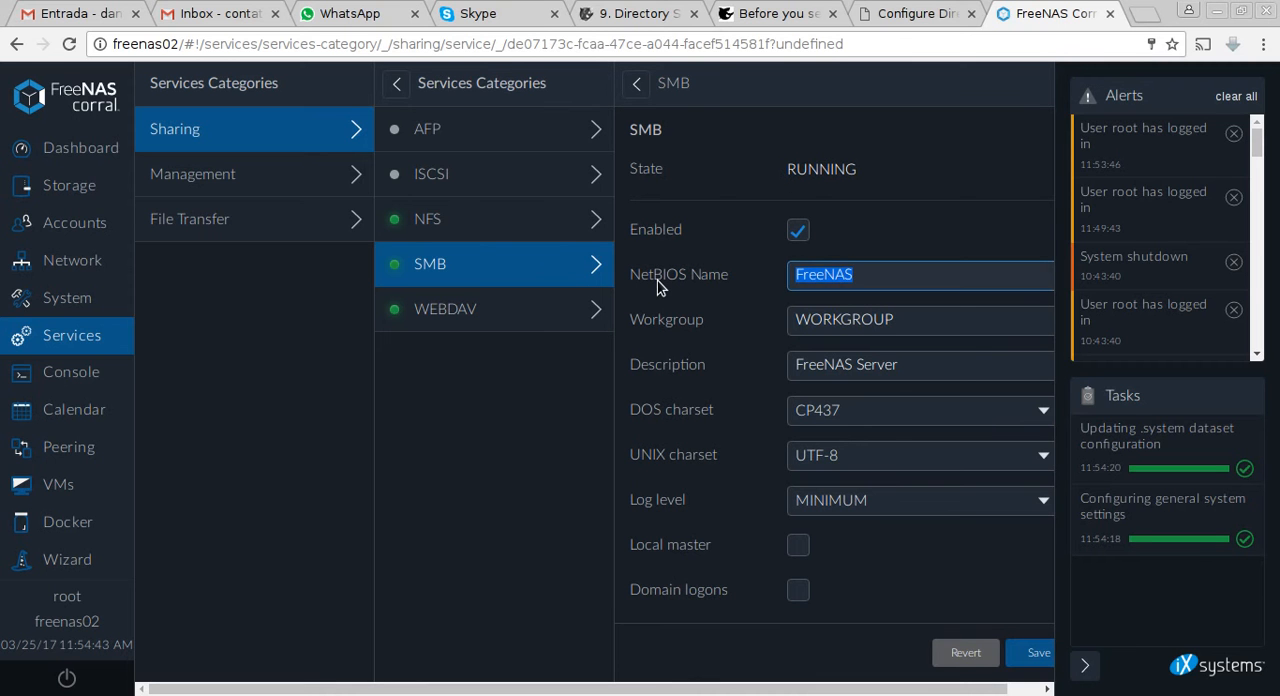
text(freemnas)
key(BackSpace)
key(BackSpace)
key(BackSpace)
key(BackSpace)
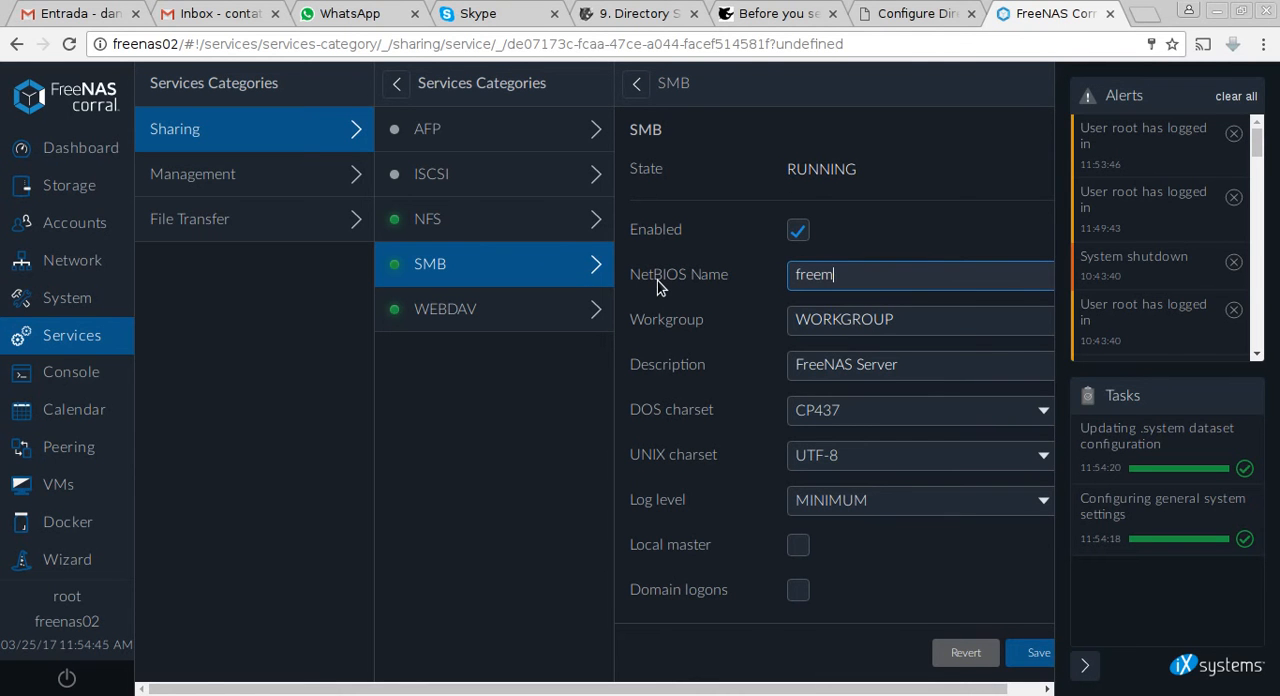
text(nas02)
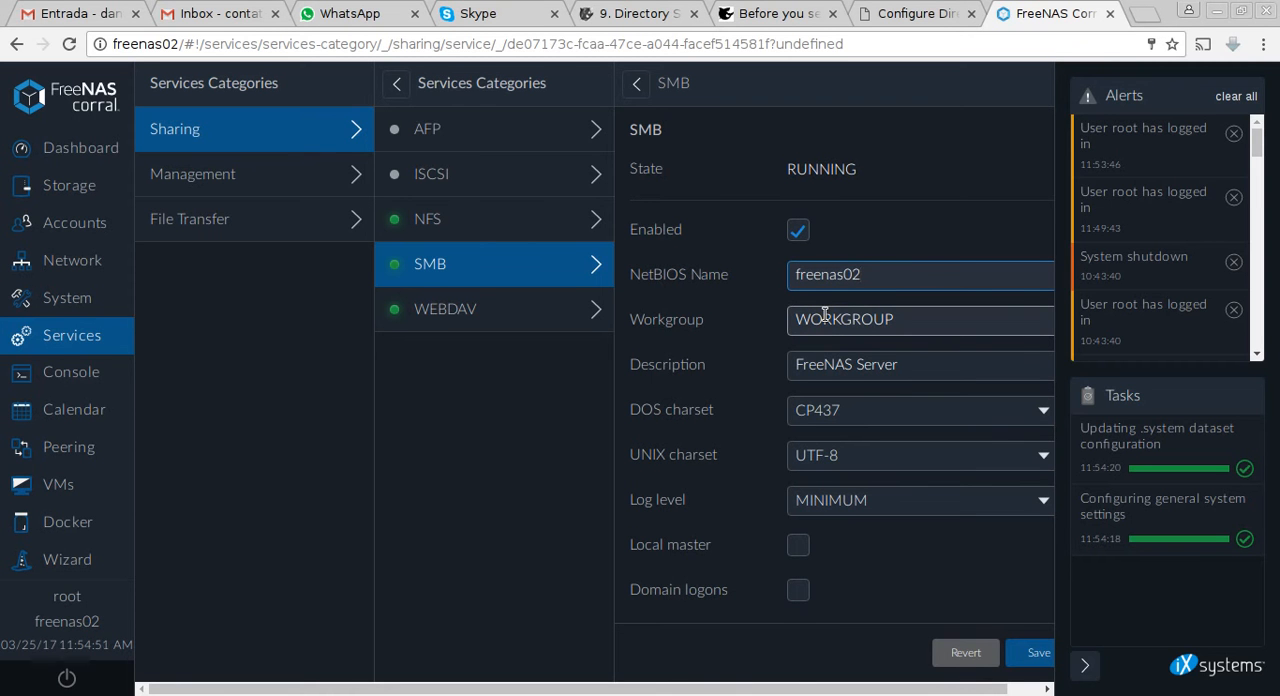
click(1038, 653)
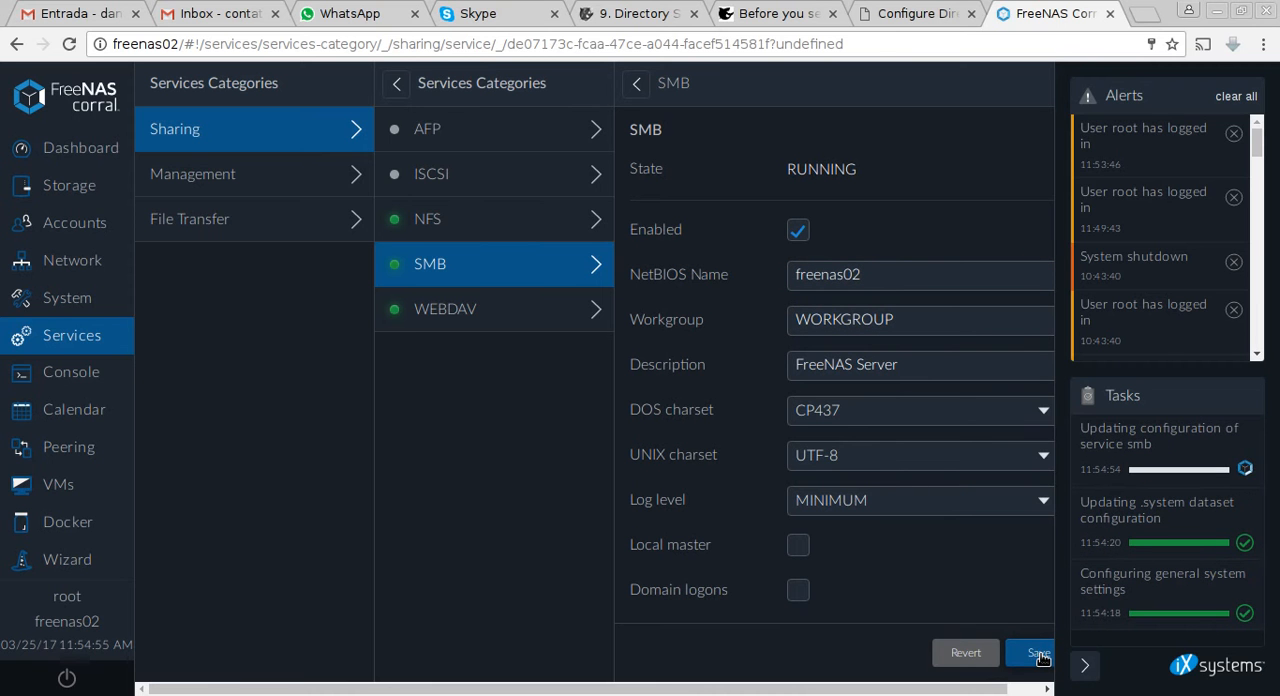
Check the details of the SMB update task and the hostname listed in the dashboard's system overview.
click(1163, 468)
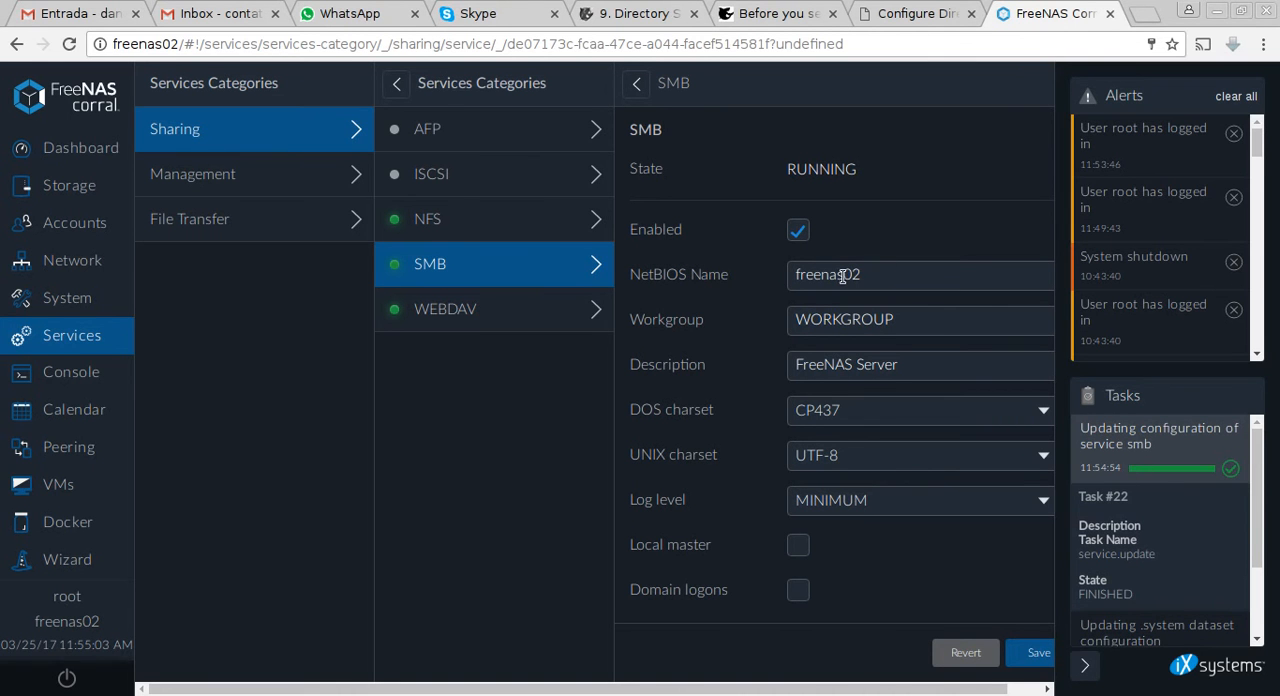
click(1129, 453)
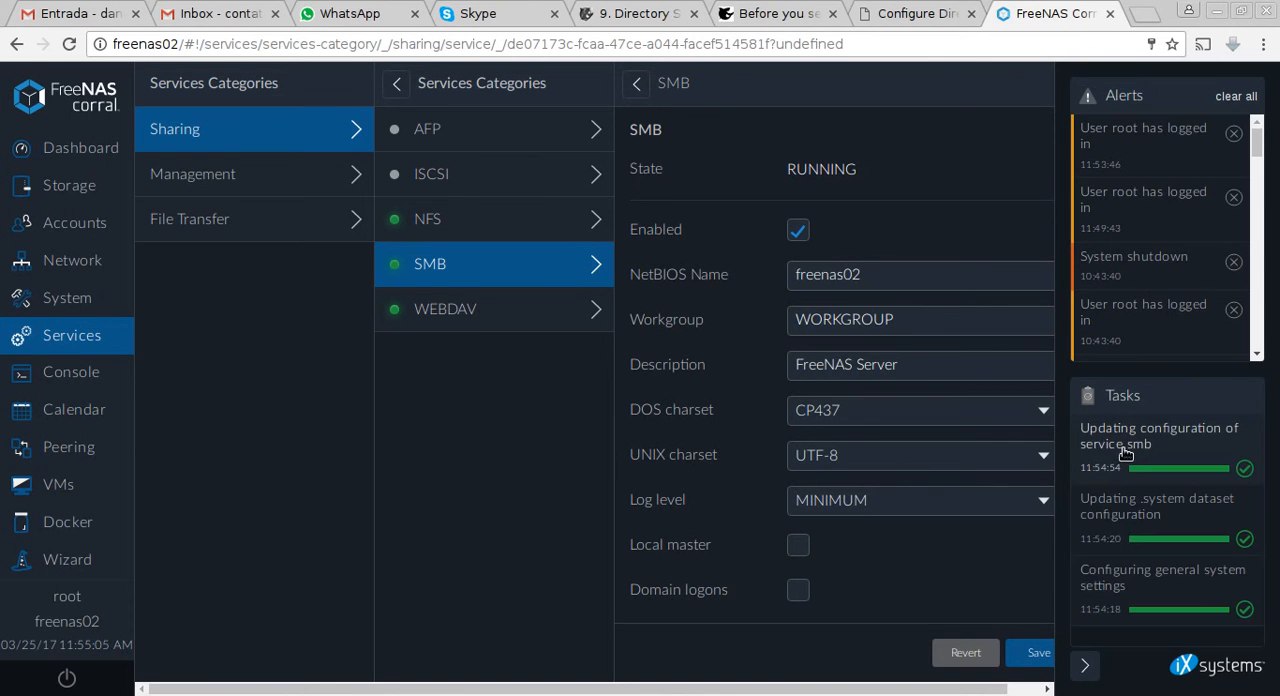
click(66, 150)
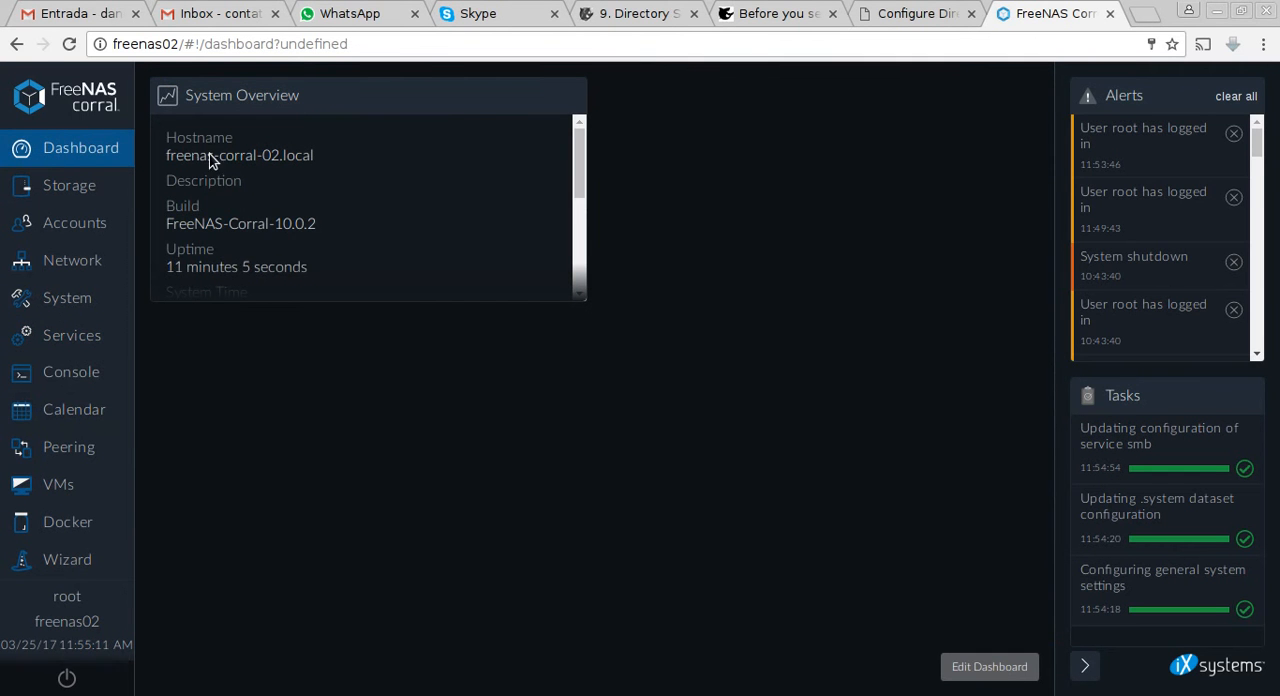
drag(170, 150, 337, 163)
click(470, 218)
Log out of the FreeNAS web session and confirm the logout.
click(66, 678)
click(58, 614)
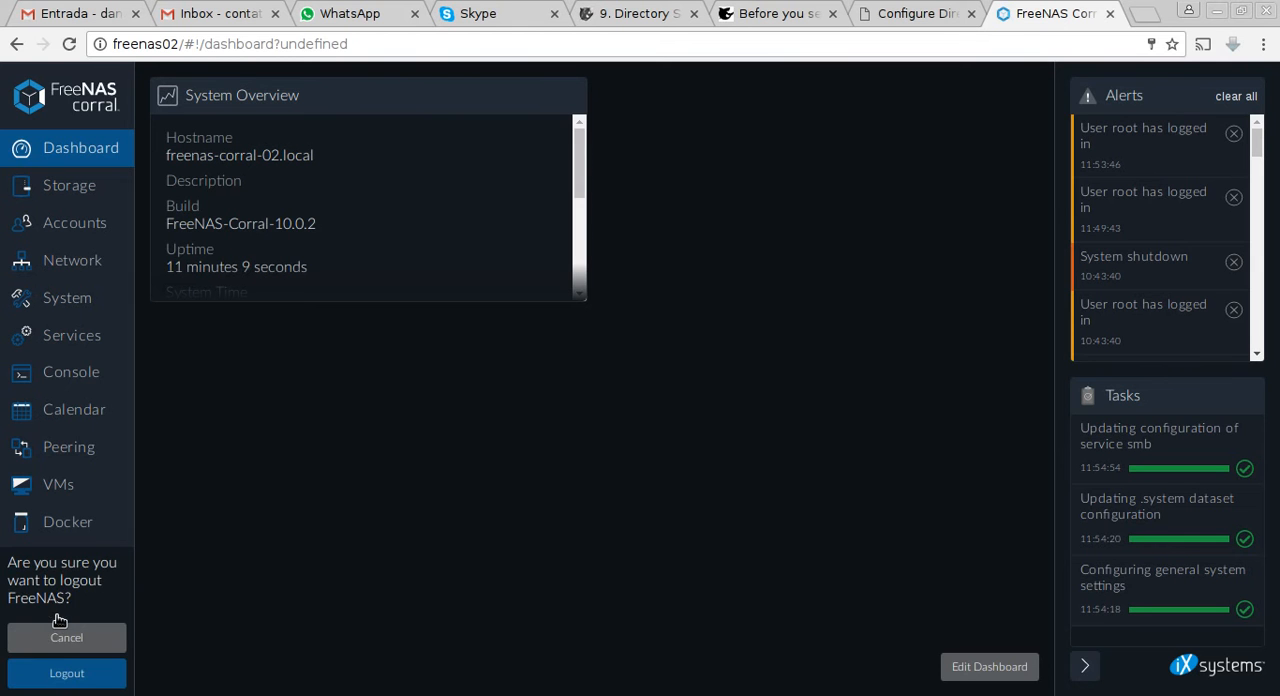
click(78, 677)
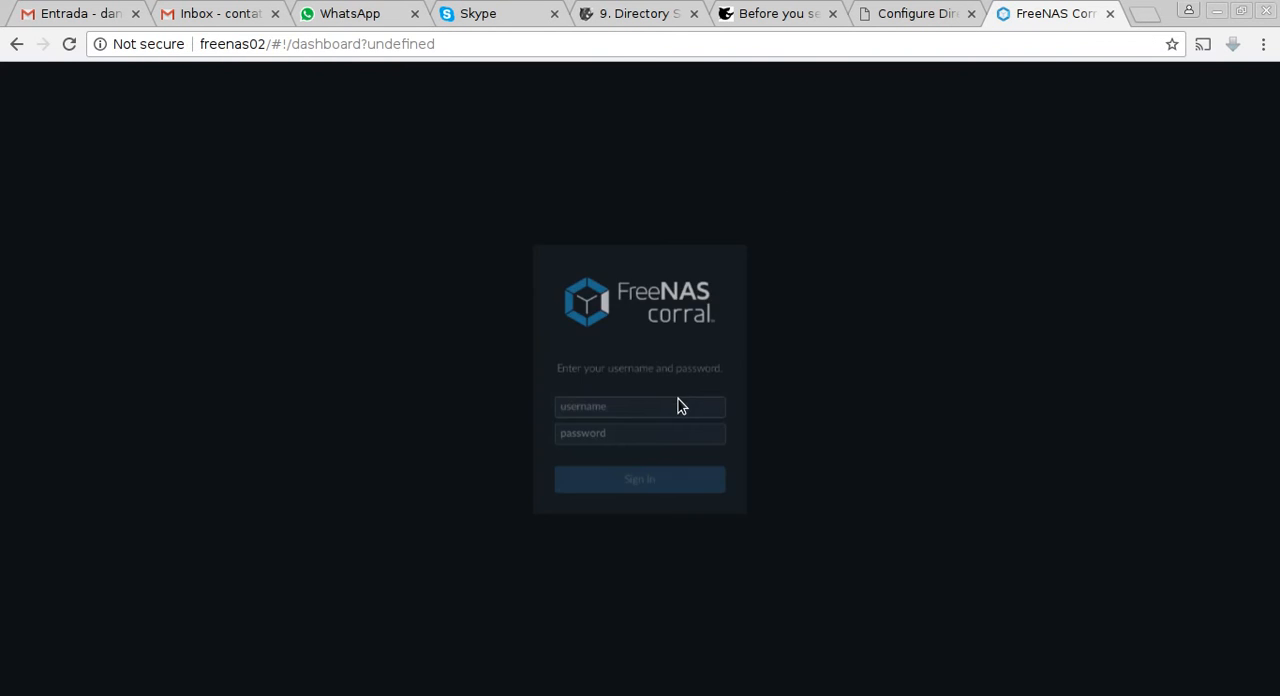
Sign in to FreeNAS as root with the account password.
text(root)
key(Tab)
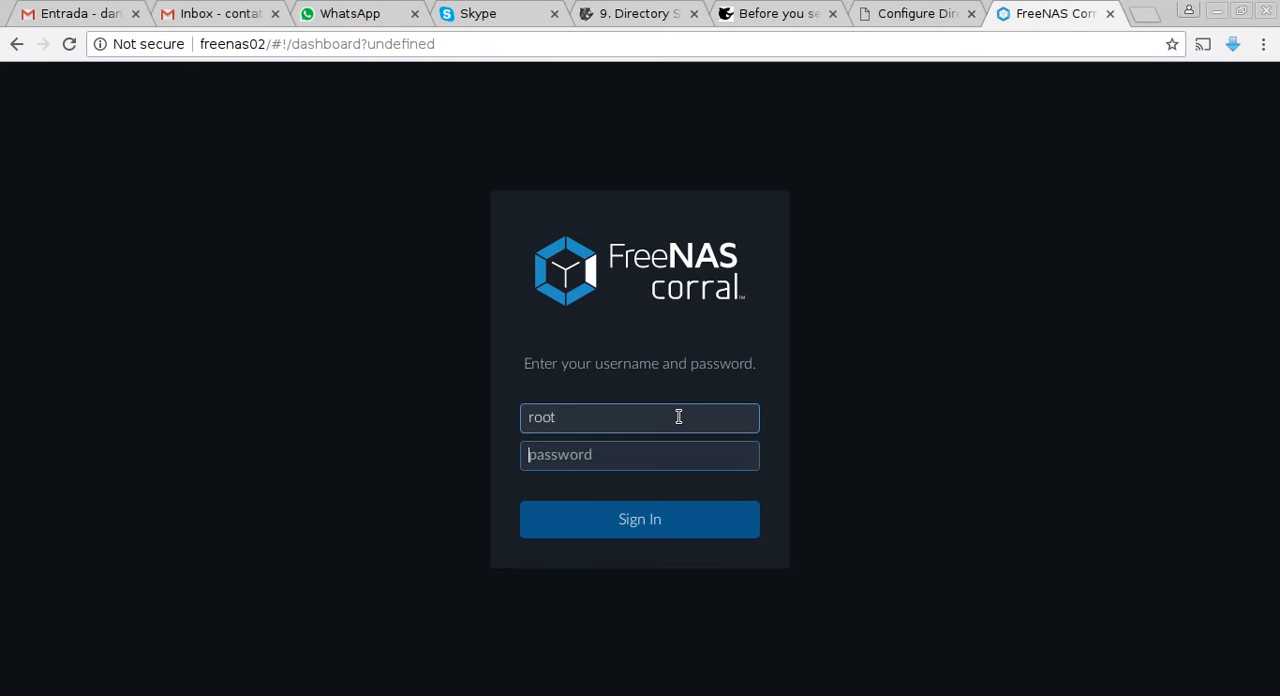
text(•••••••••)
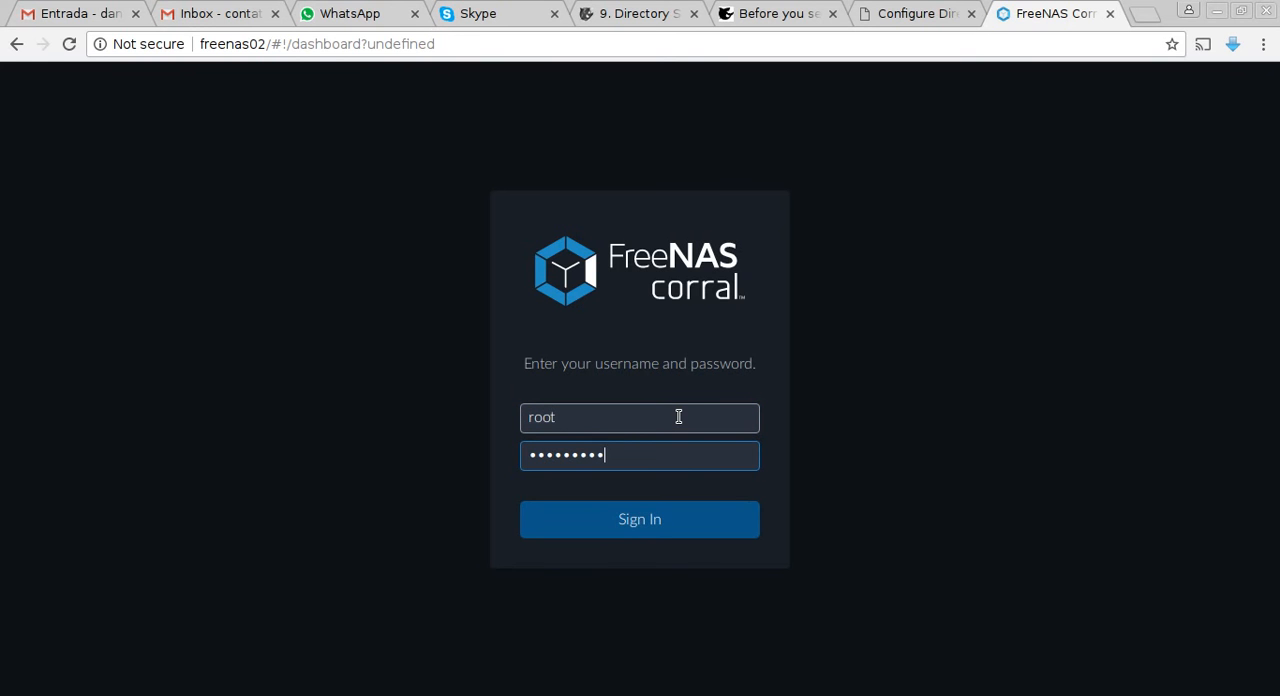
text(•)
key(Return)
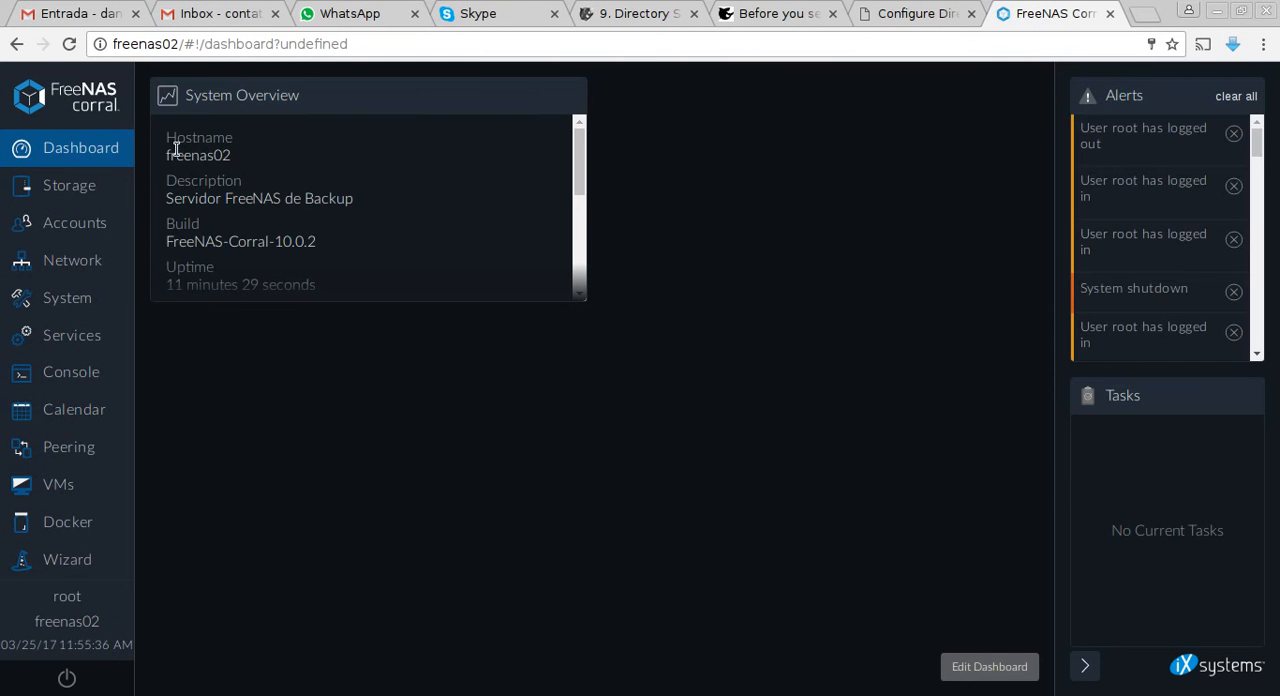
Review the hostname, NetBIOS name and DNS server items in the AD-FreeNAS.txt checklist, and return to the FreeNAS dashboard.
key(alt+Tab)
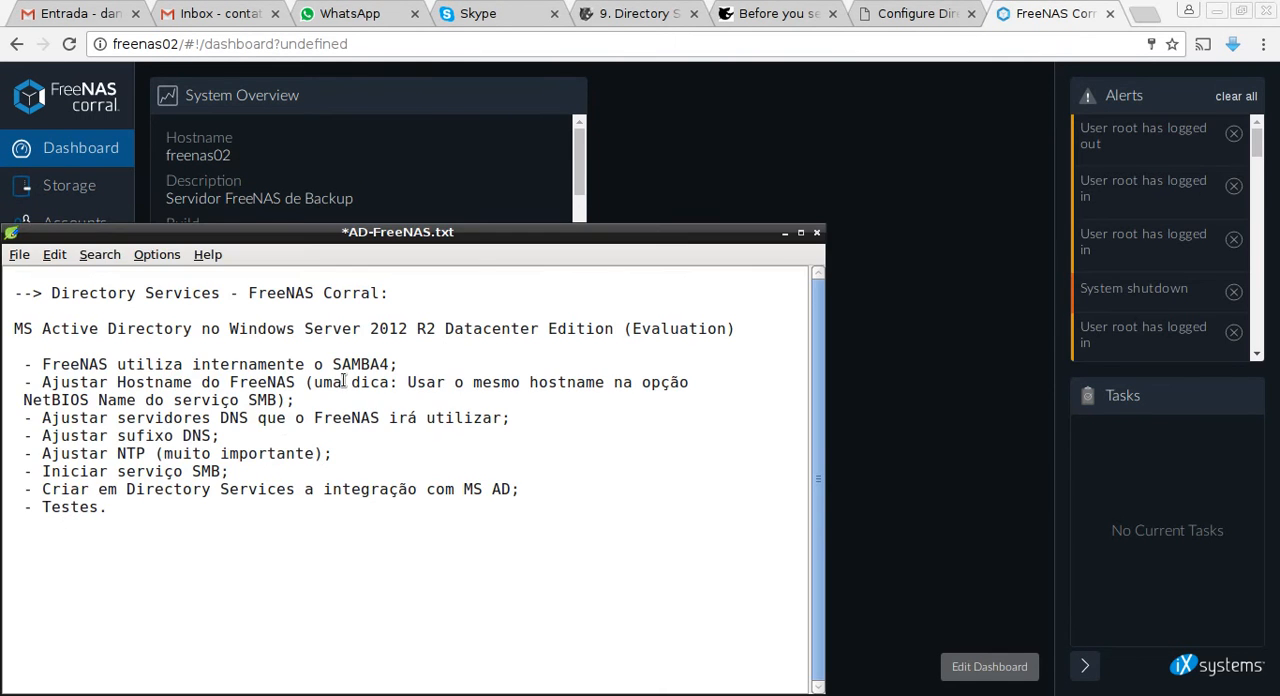
drag(133, 385, 271, 384)
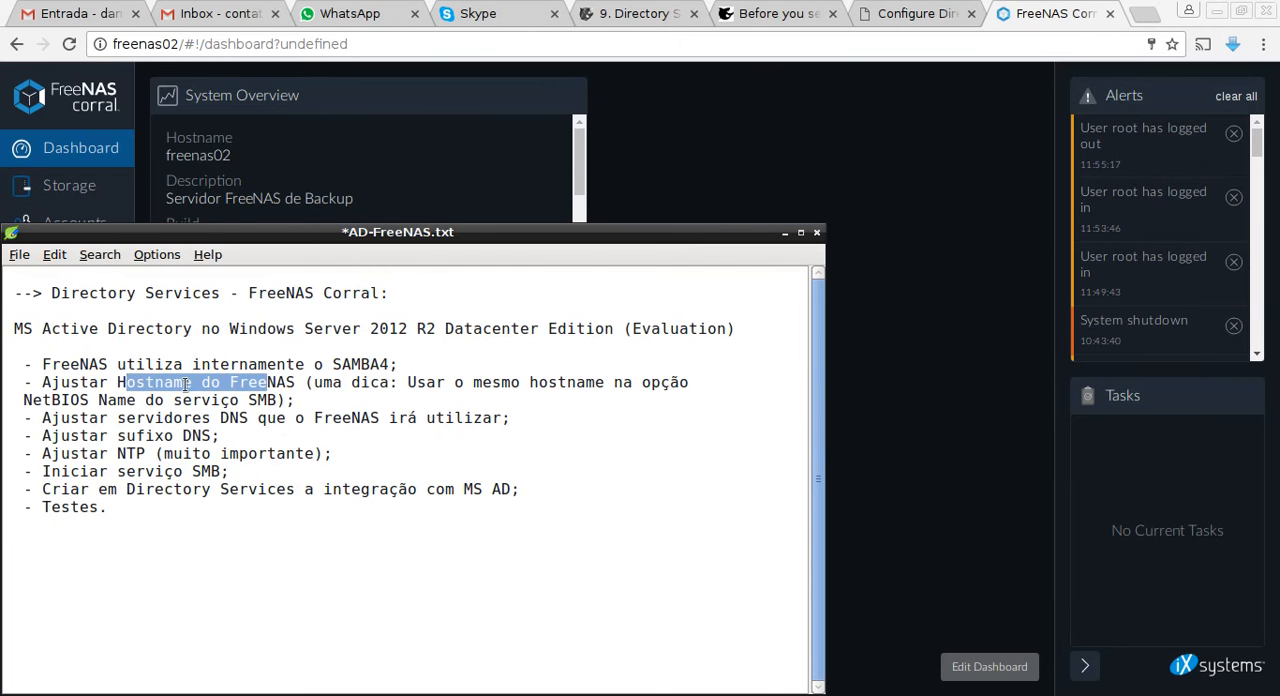
drag(22, 405, 238, 404)
drag(52, 421, 313, 421)
click(727, 175)
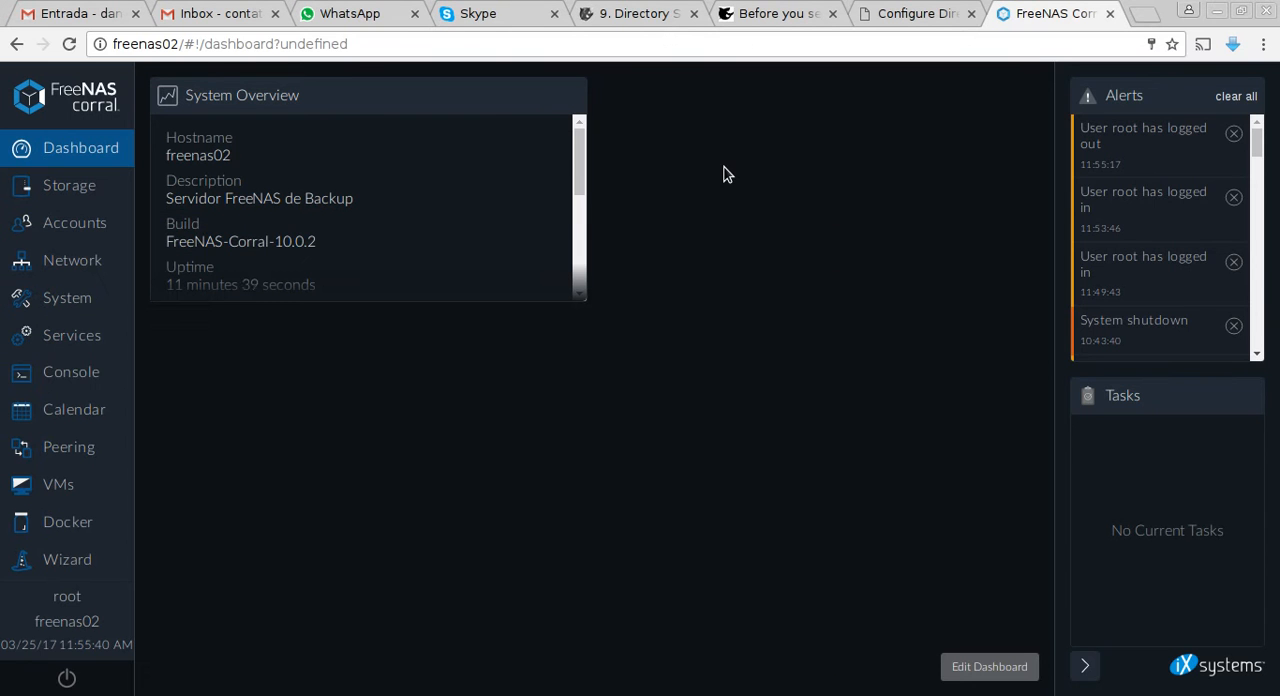
Examine the network overview: the addresses of em0 and em1, the nameservers and the default IPv4 route.
click(103, 278)
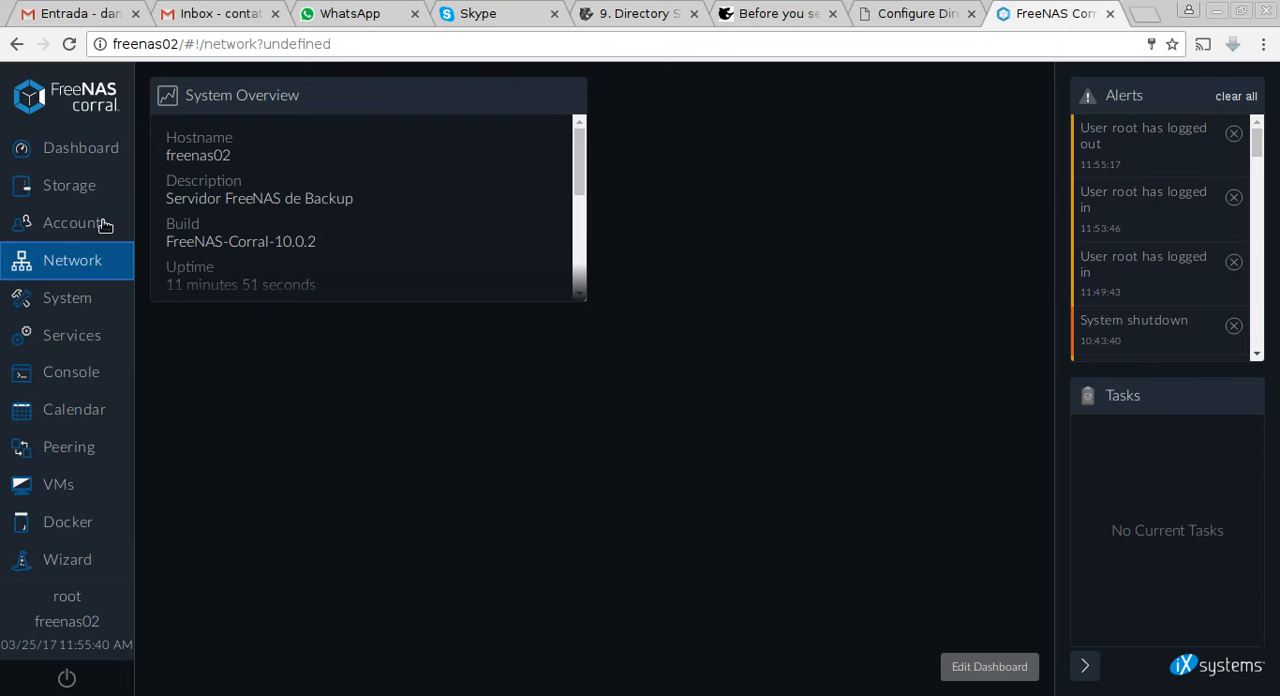
click(83, 277)
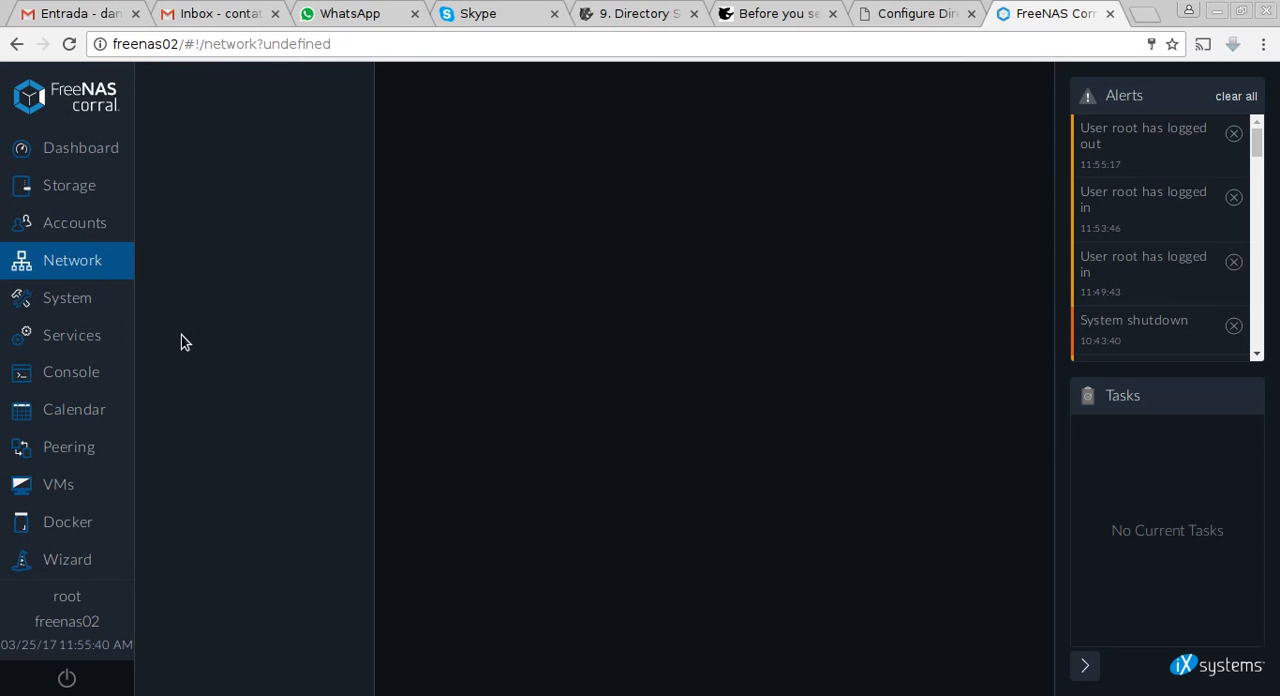
click(87, 328)
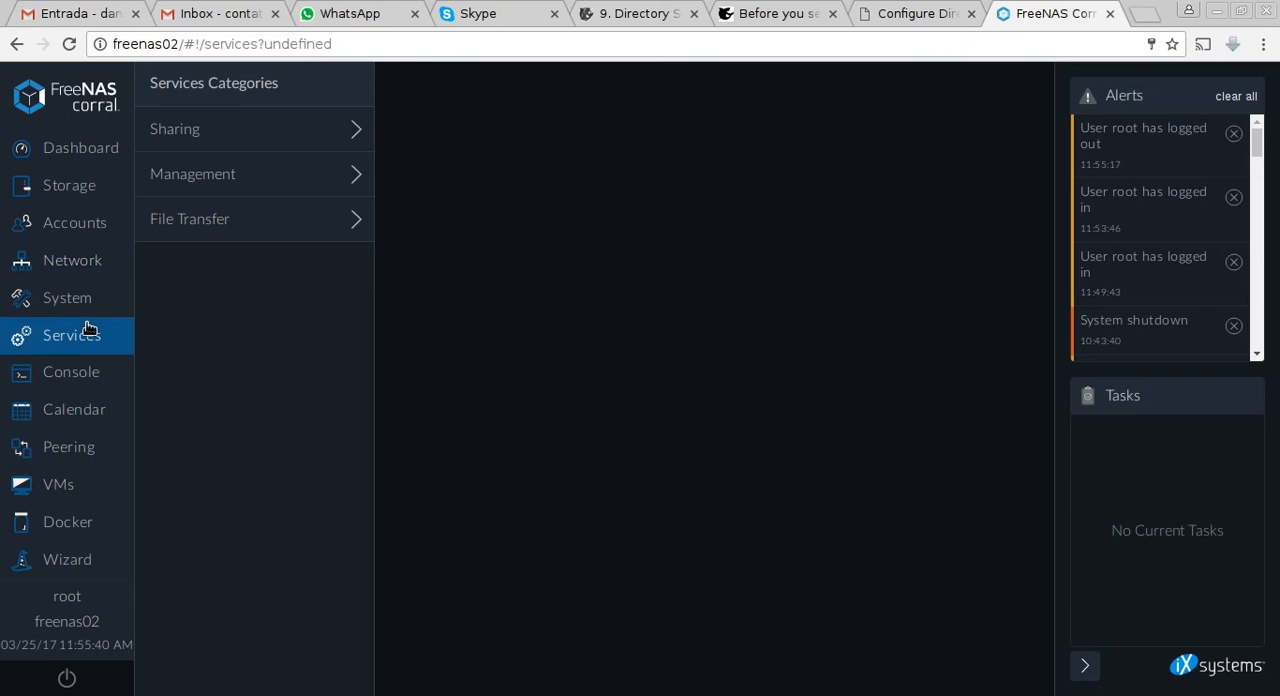
click(85, 256)
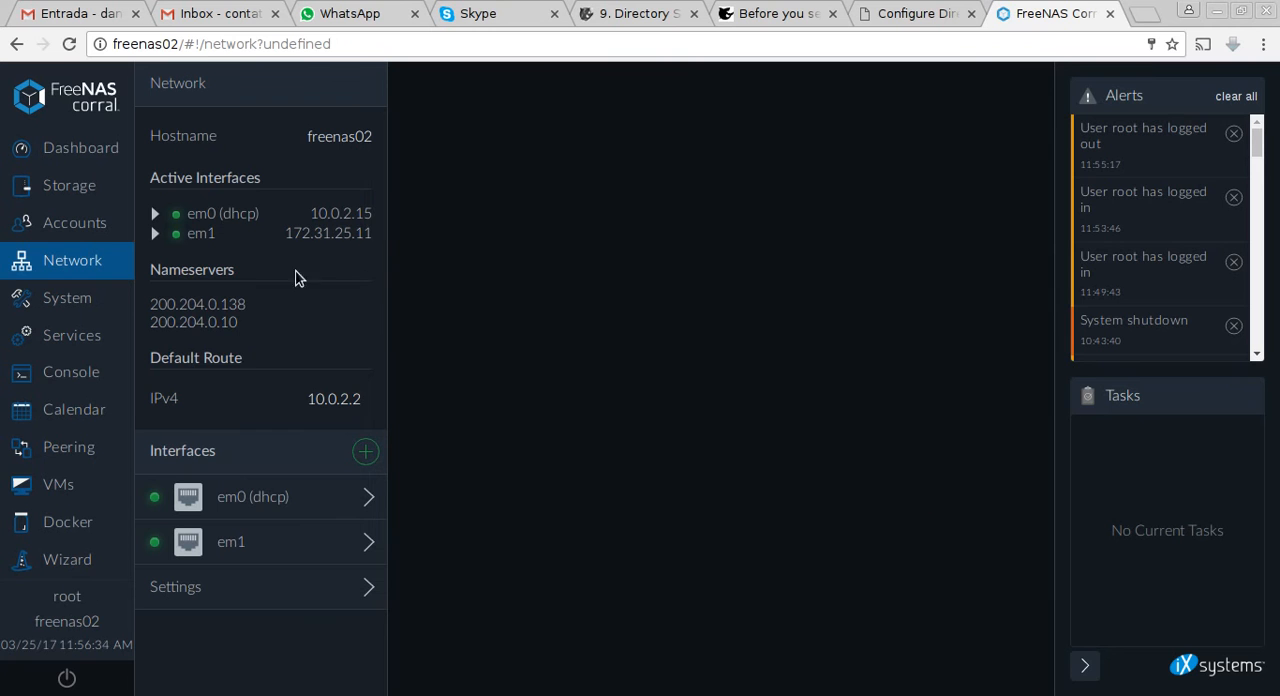
click(151, 218)
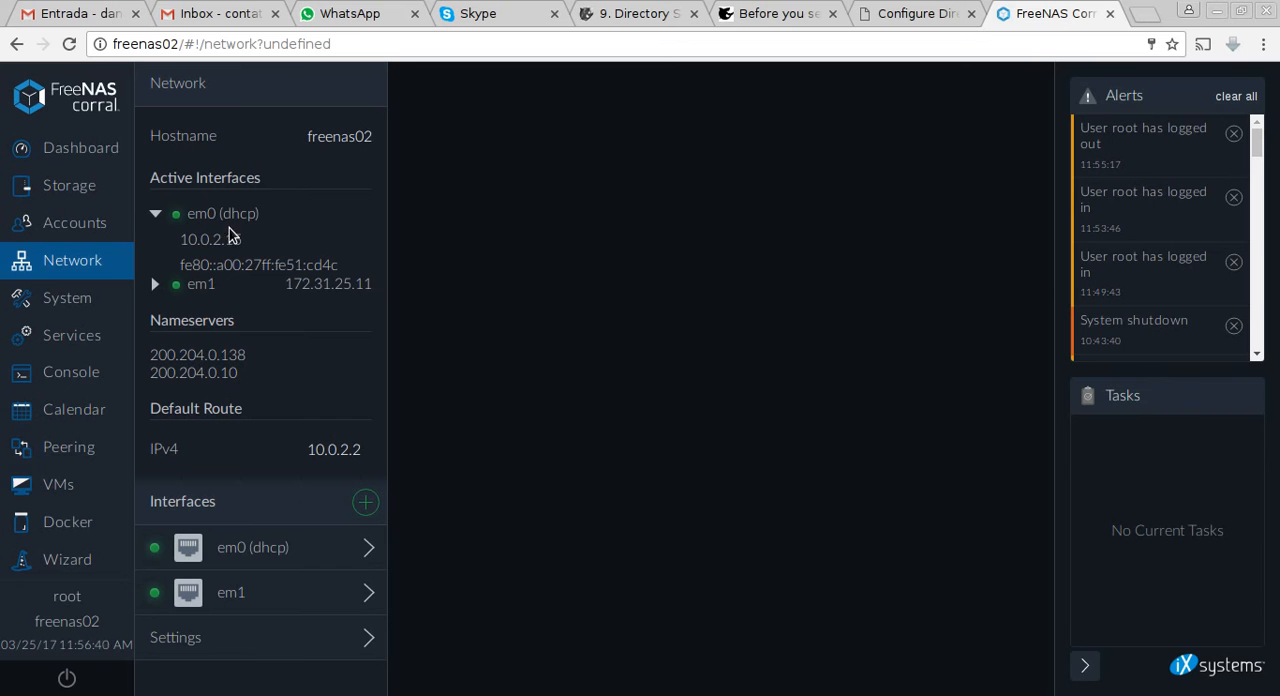
click(155, 214)
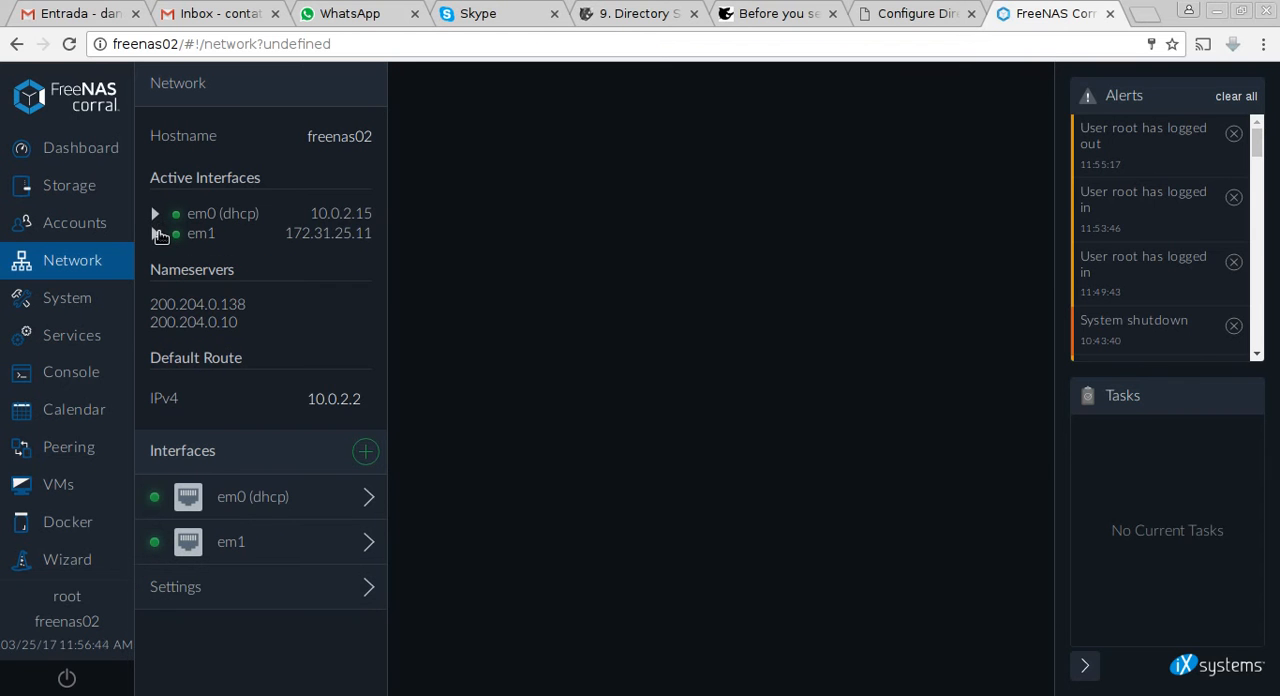
click(156, 233)
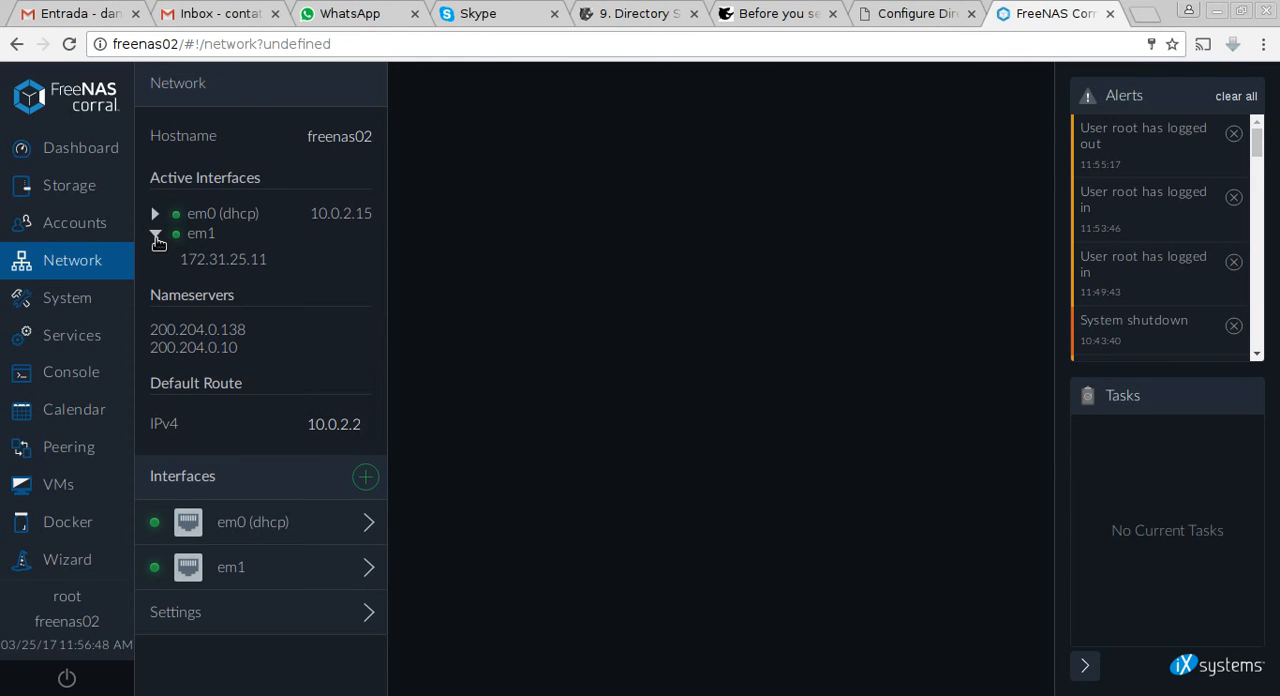
click(156, 236)
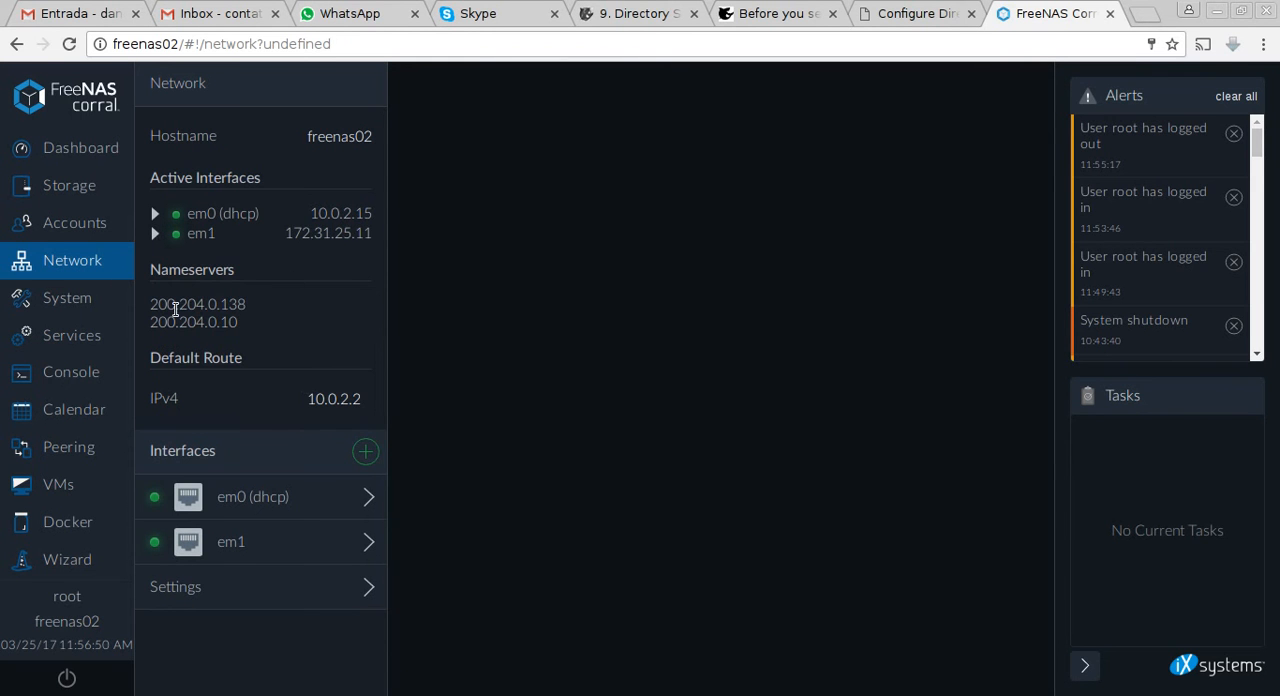
drag(143, 306, 342, 357)
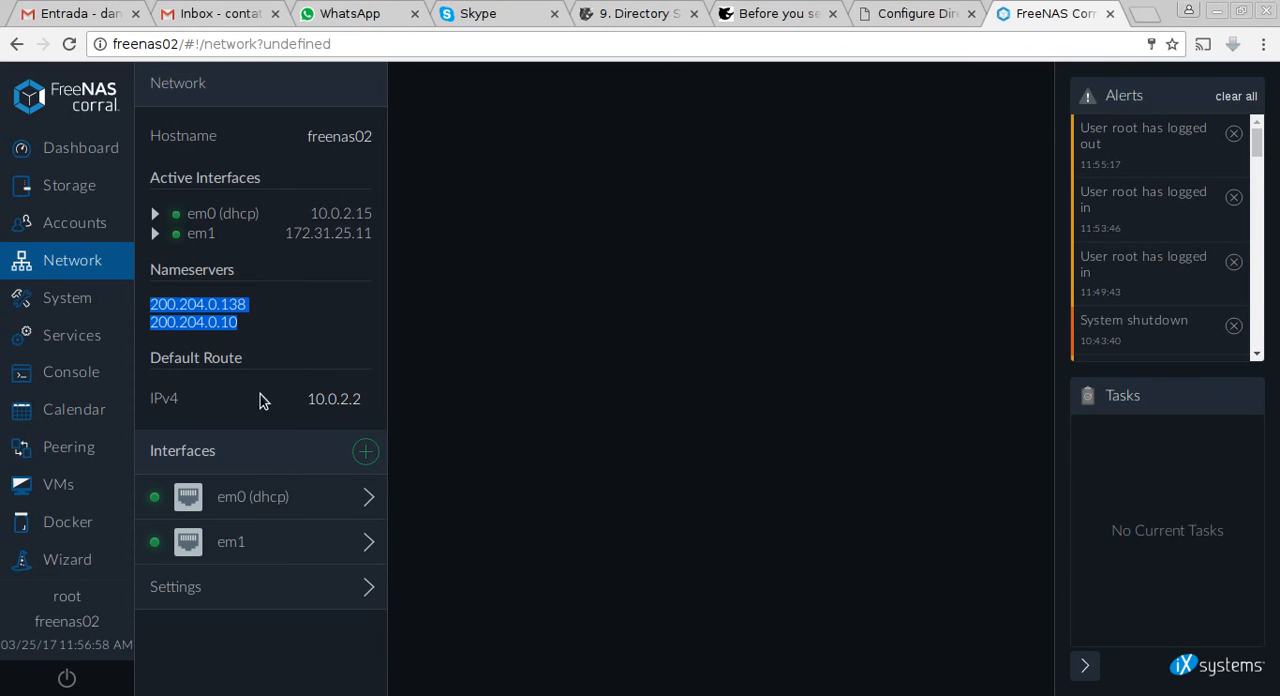
click(298, 410)
drag(309, 401, 368, 405)
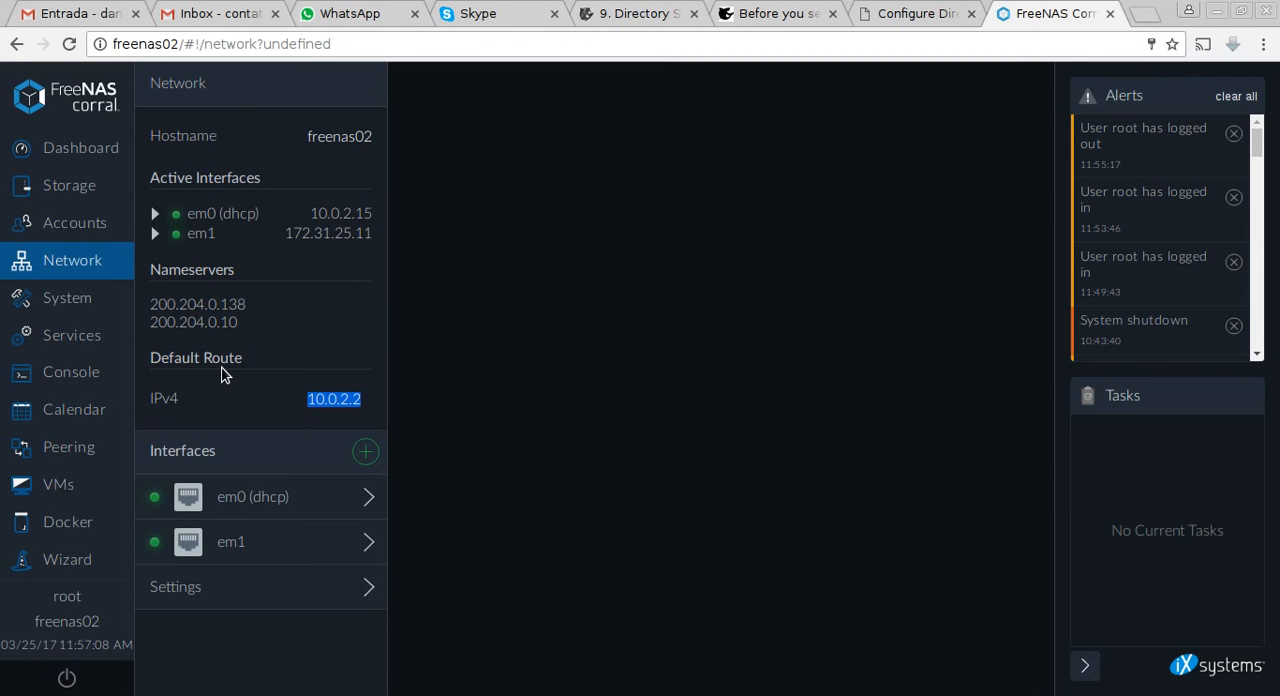
Disable IPv6 on network interface em0 and save its configuration.
click(260, 500)
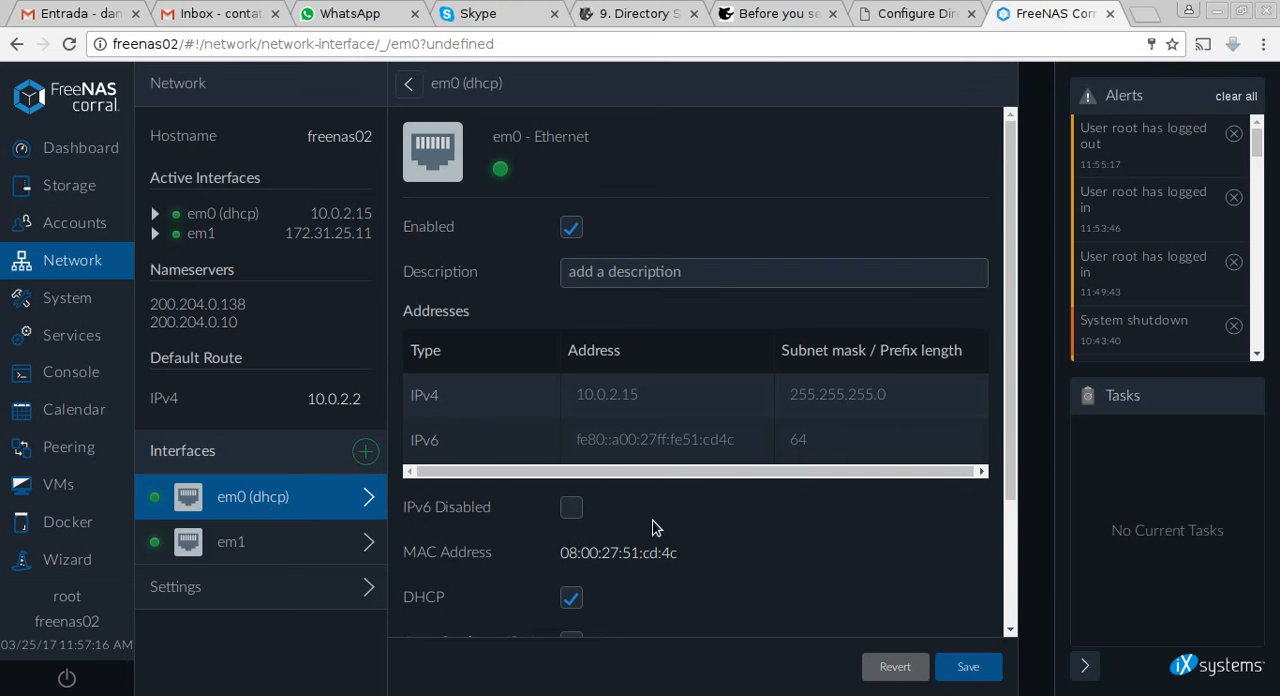
click(576, 509)
scroll(660, 550, down, 1)
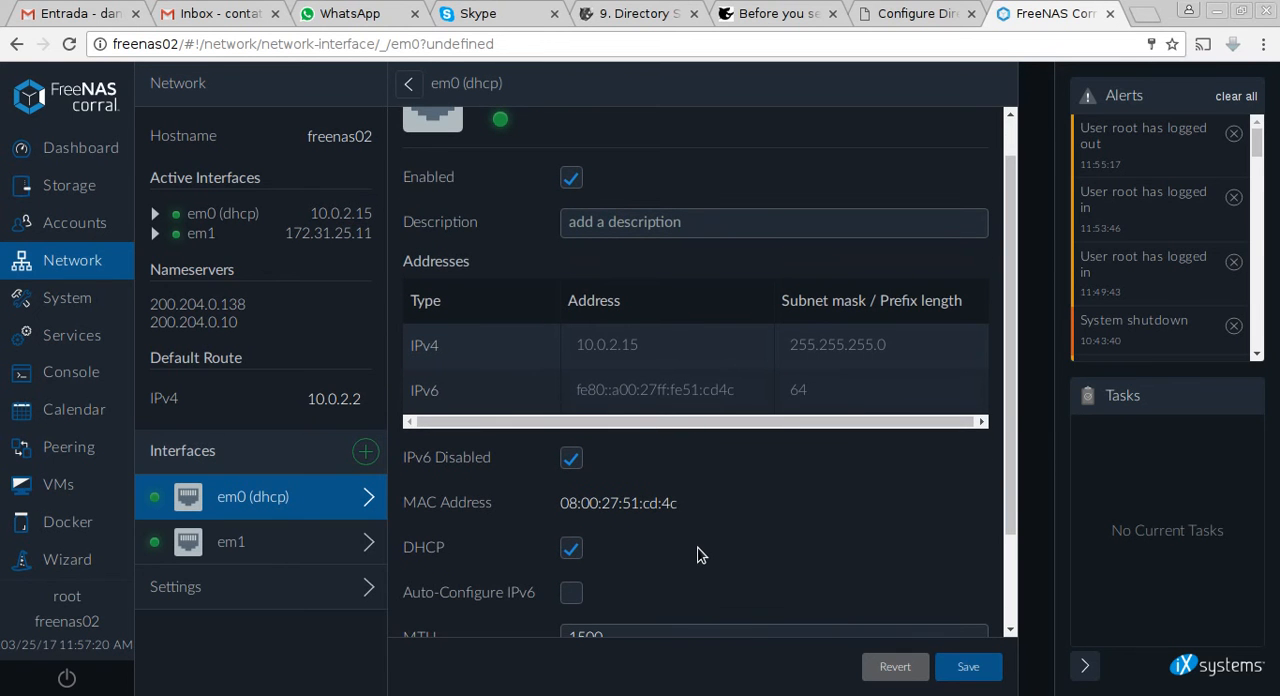
scroll(700, 555, down, 3)
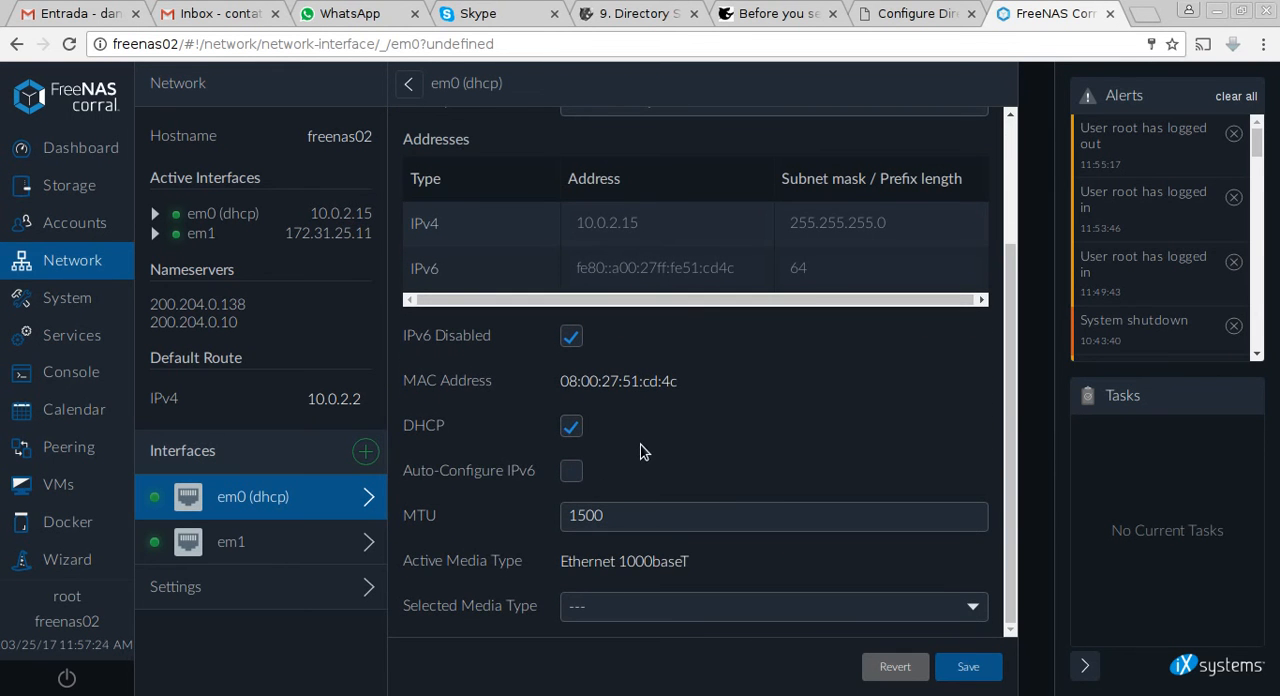
scroll(643, 452, up, 4)
click(988, 672)
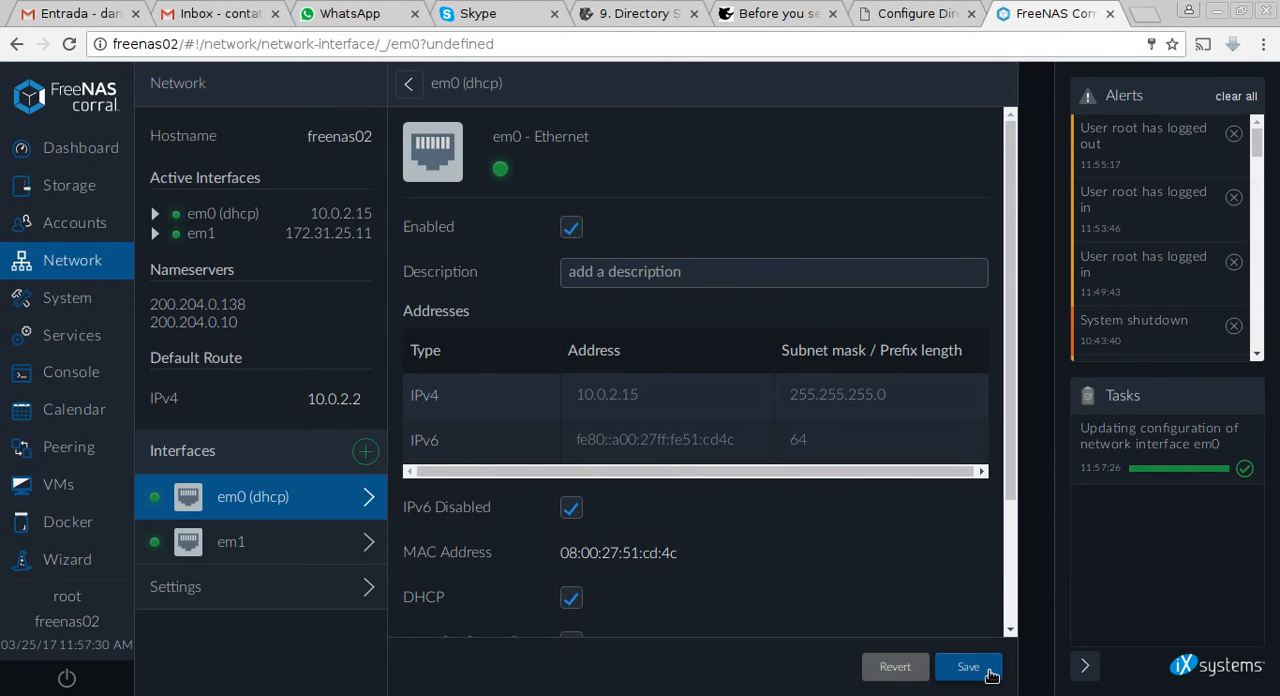
Disable IPv6 on network interface em1, save its configuration and confirm changing the currently connected interface.
click(373, 558)
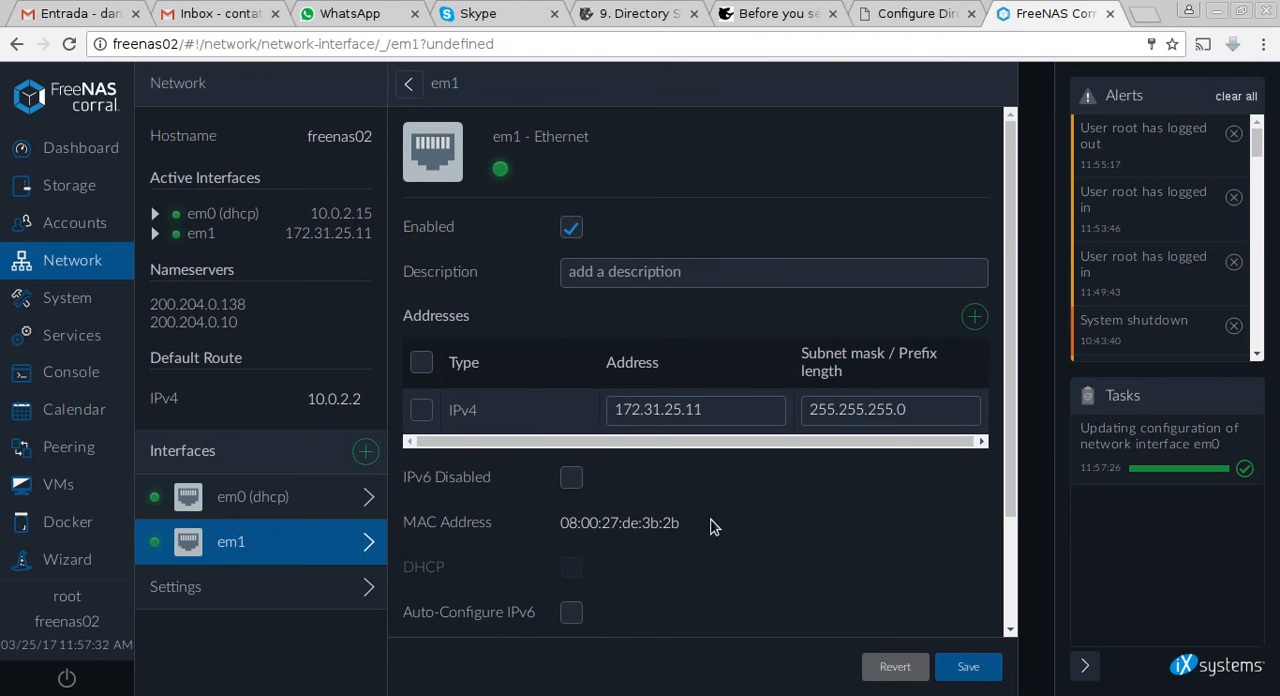
click(572, 480)
scroll(722, 526, down, 3)
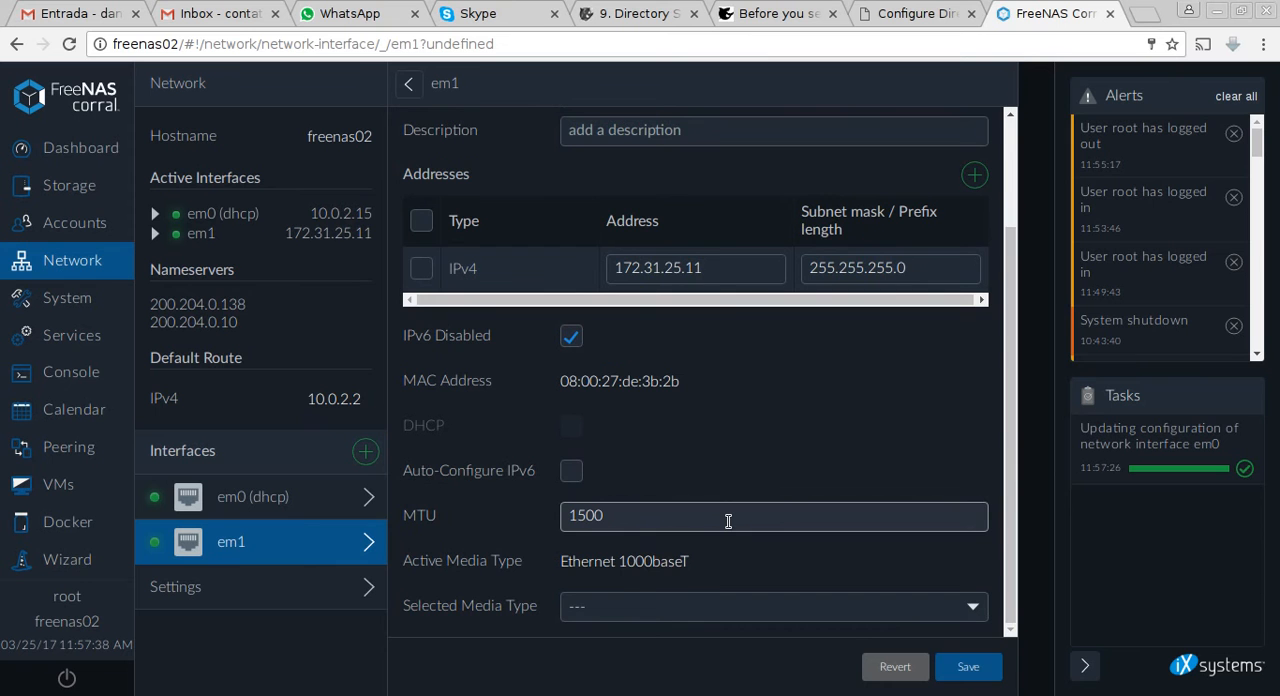
click(966, 668)
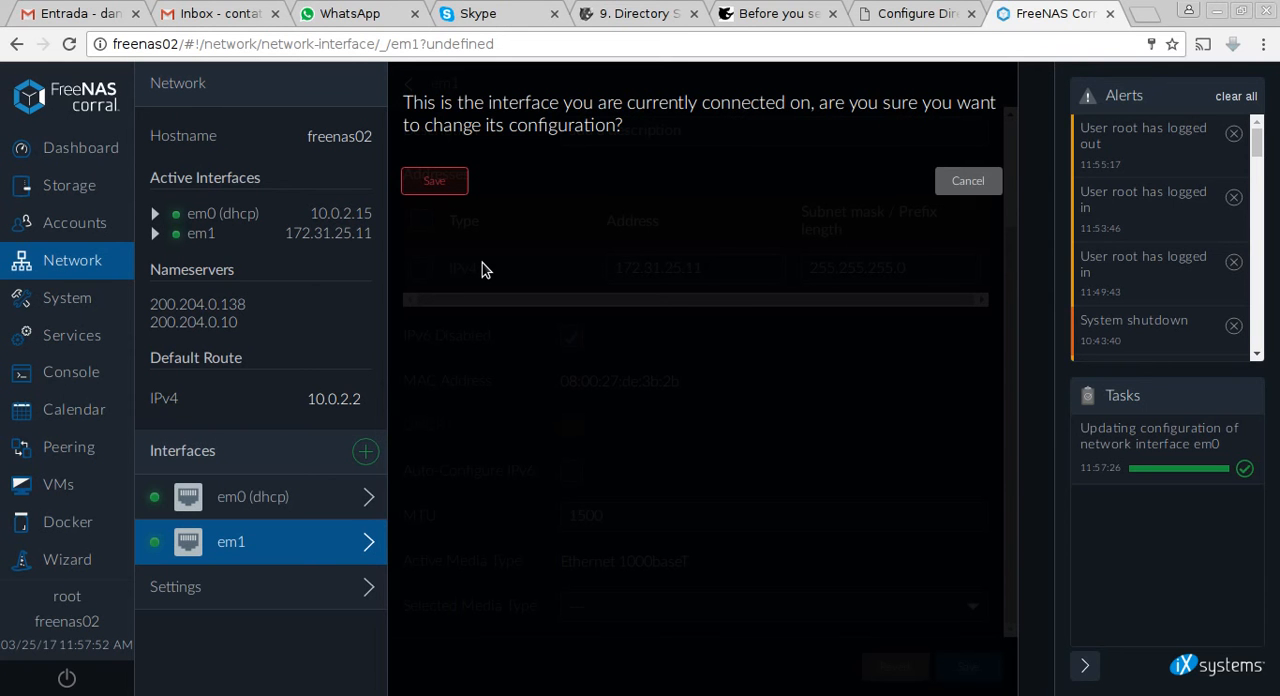
click(432, 181)
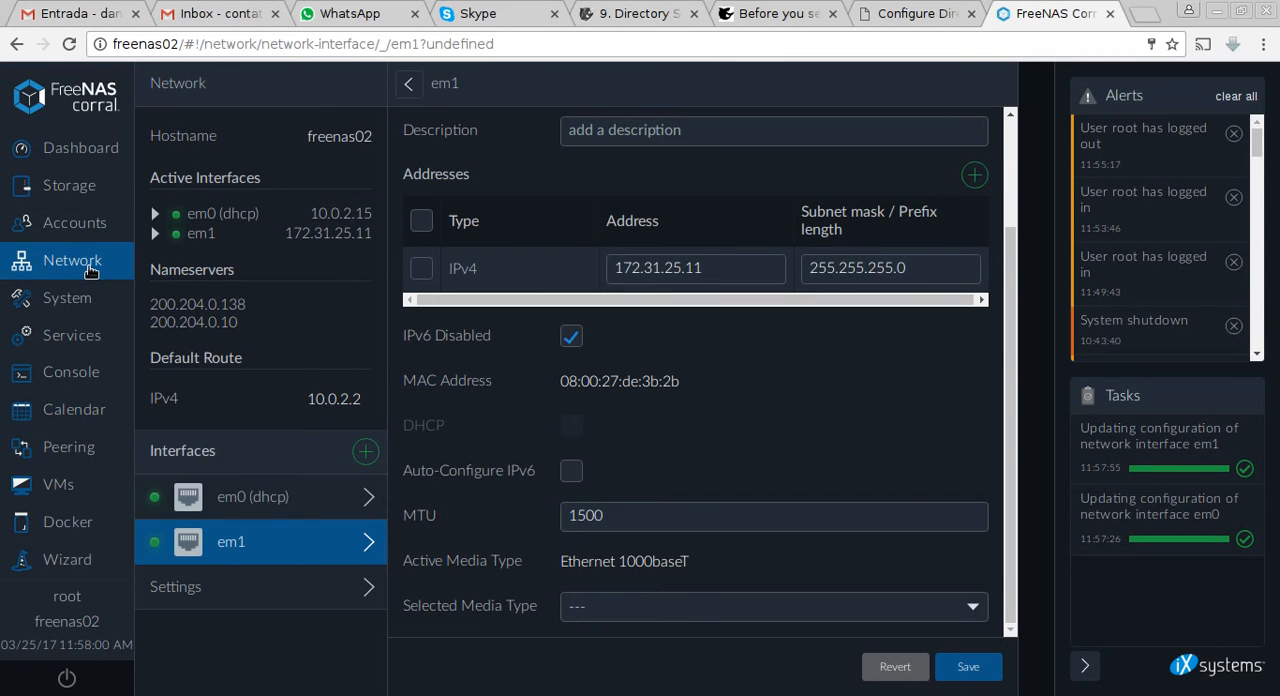
Turn off DHCP DNS assignment in the general network settings and add 172.31.25.4 as a DNS server address.
click(196, 601)
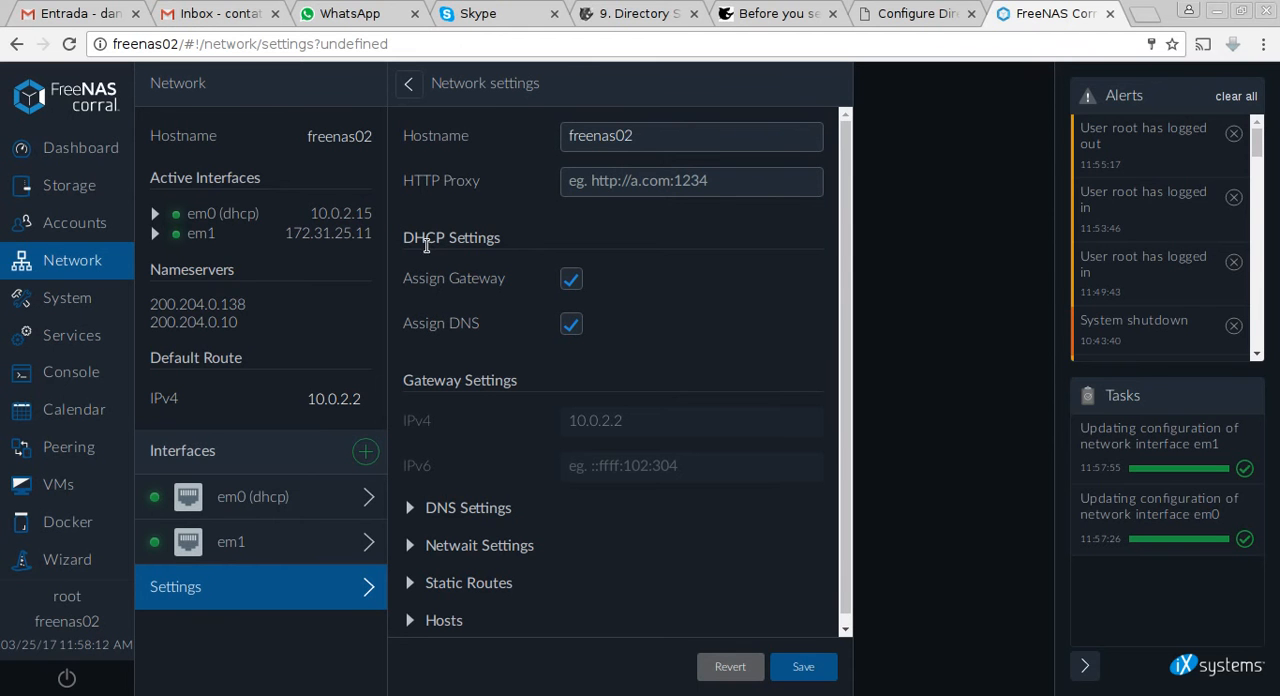
click(571, 326)
scroll(578, 336, down, 1)
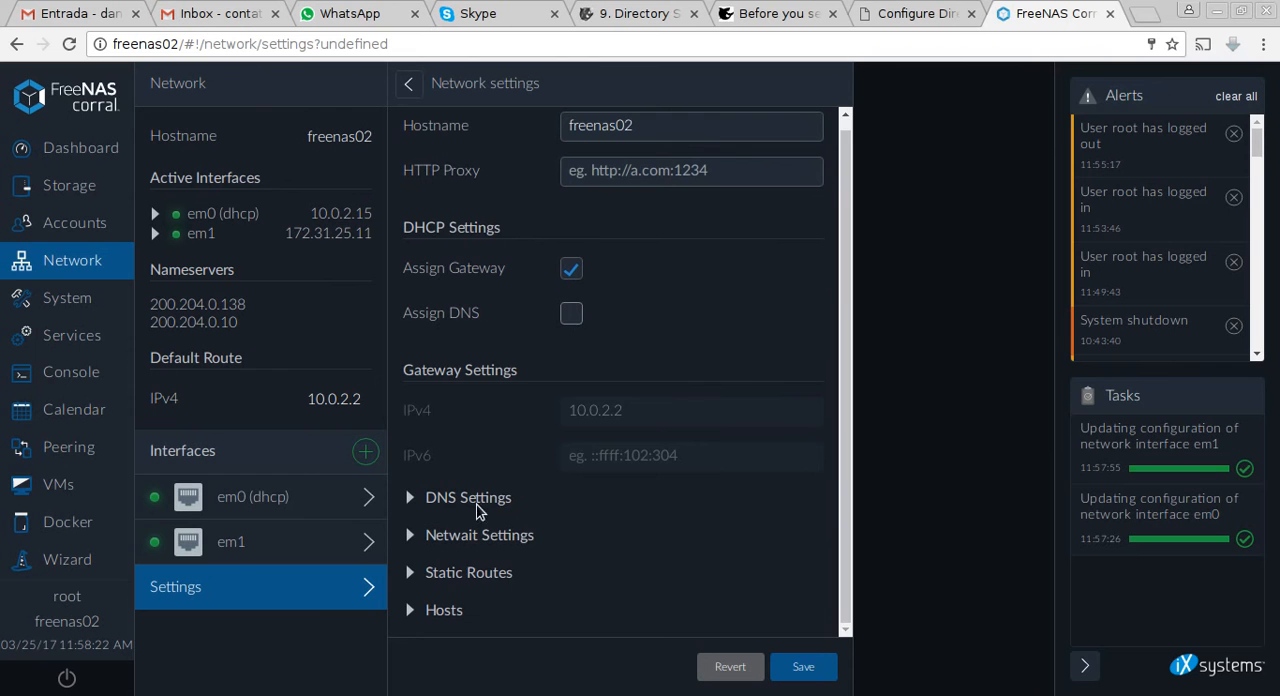
click(490, 500)
scroll(567, 524, down, 3)
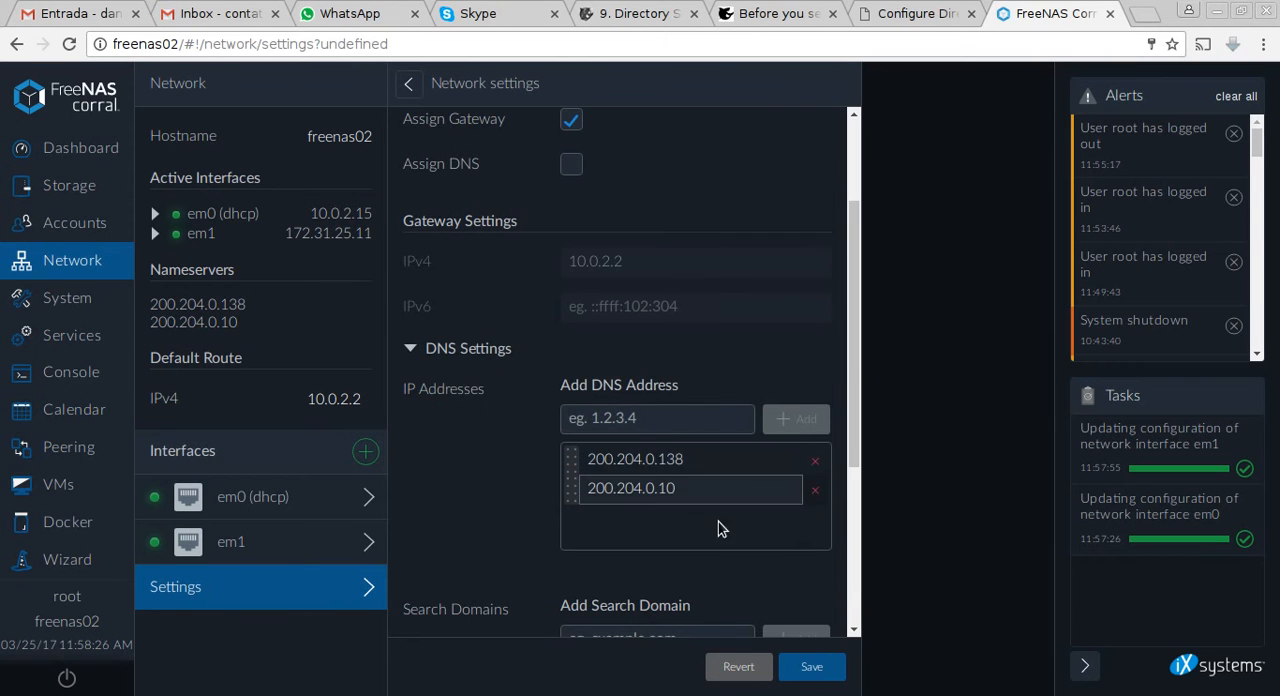
click(666, 420)
text(1)
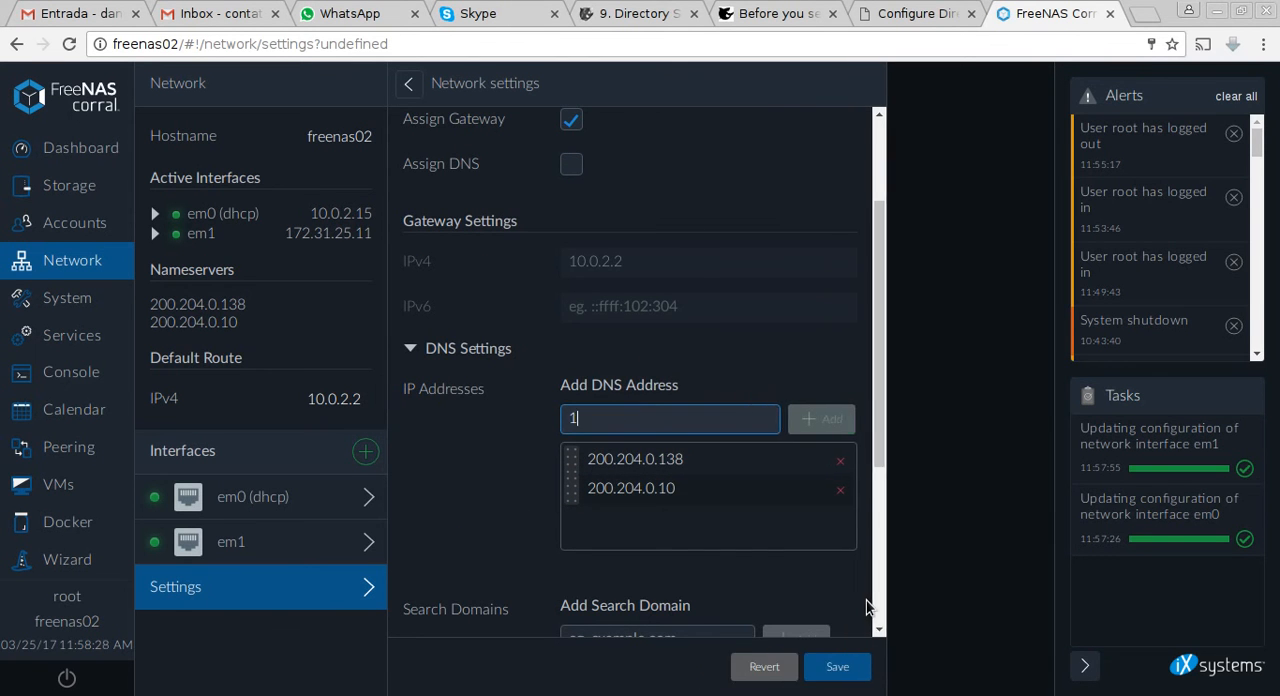
text(72.31.25.)
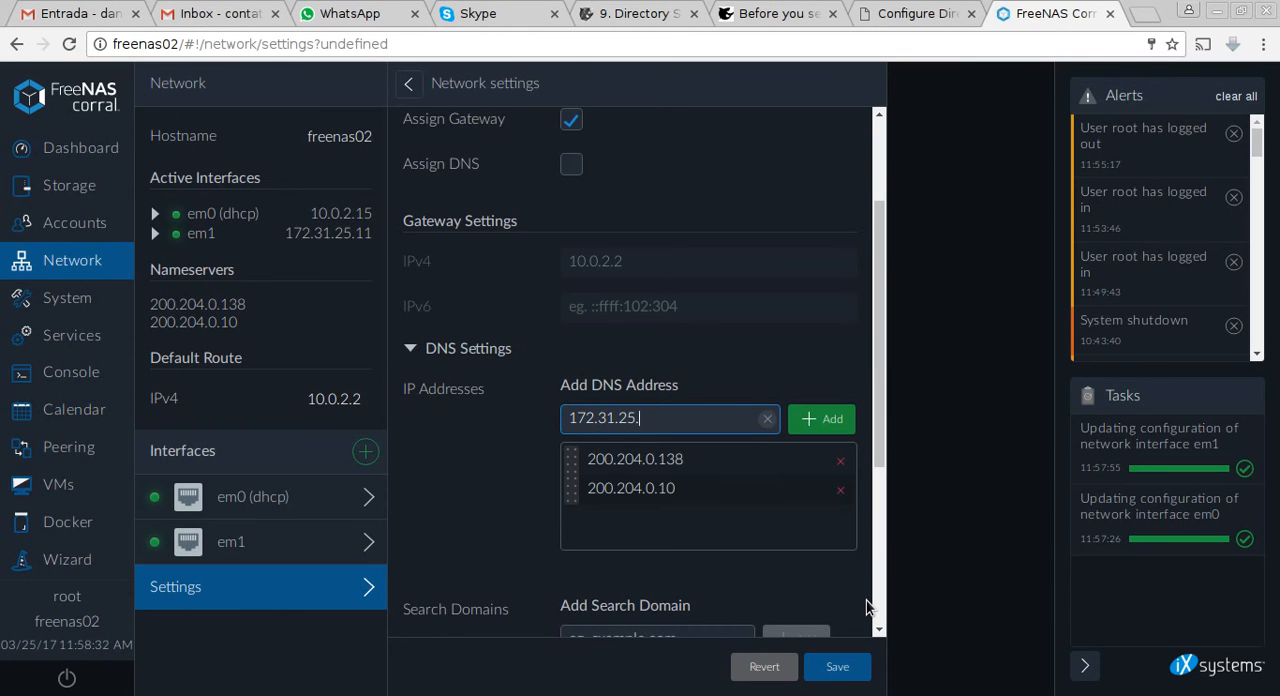
text(4)
click(818, 422)
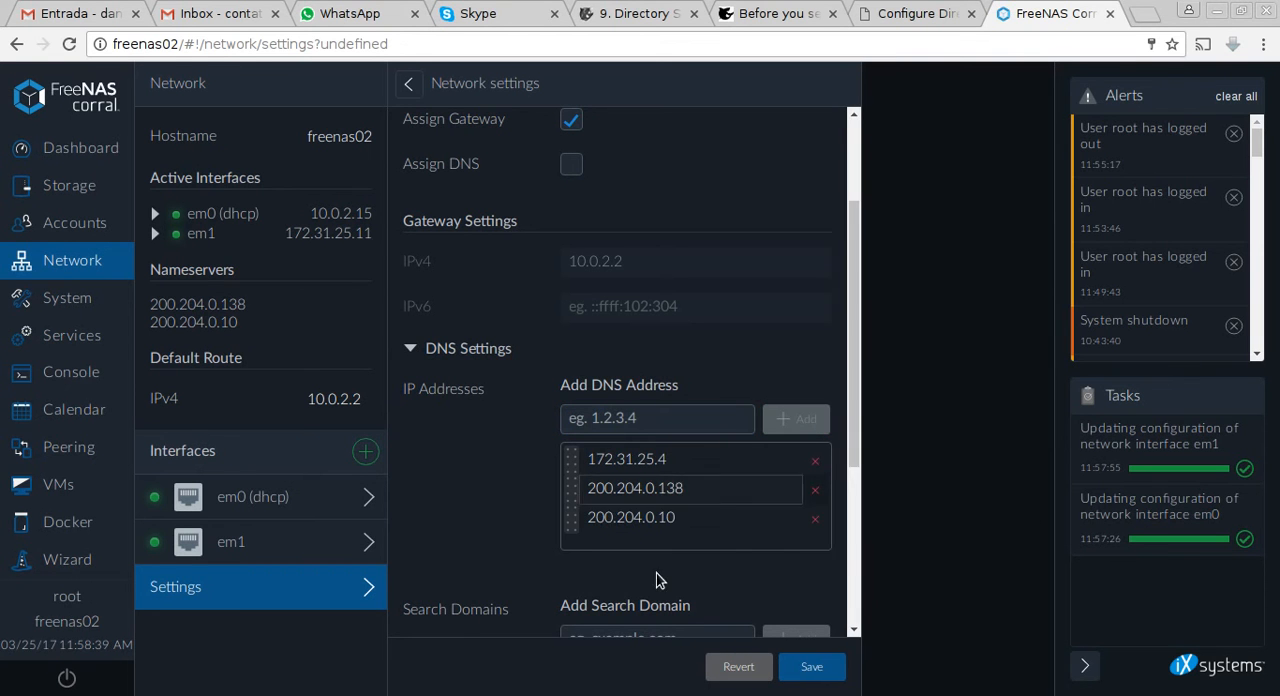
Add tuxnetwork.local as a DNS search domain and save the network settings.
scroll(634, 566, down, 2)
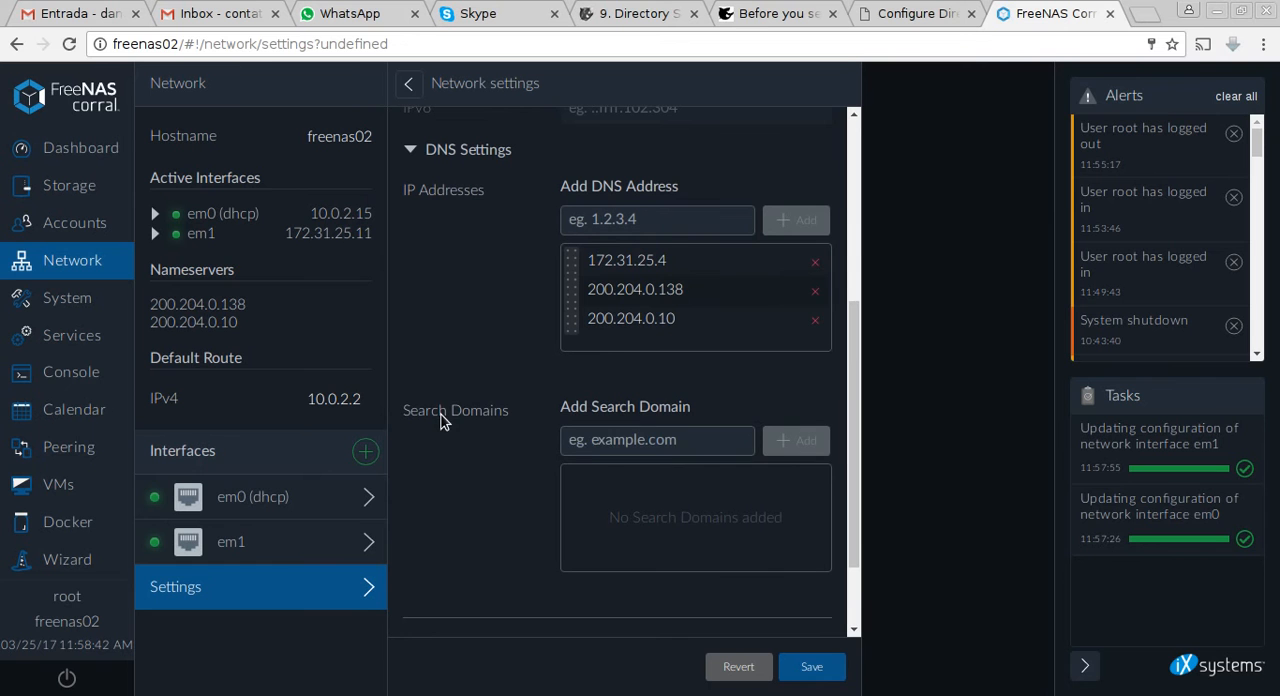
click(591, 440)
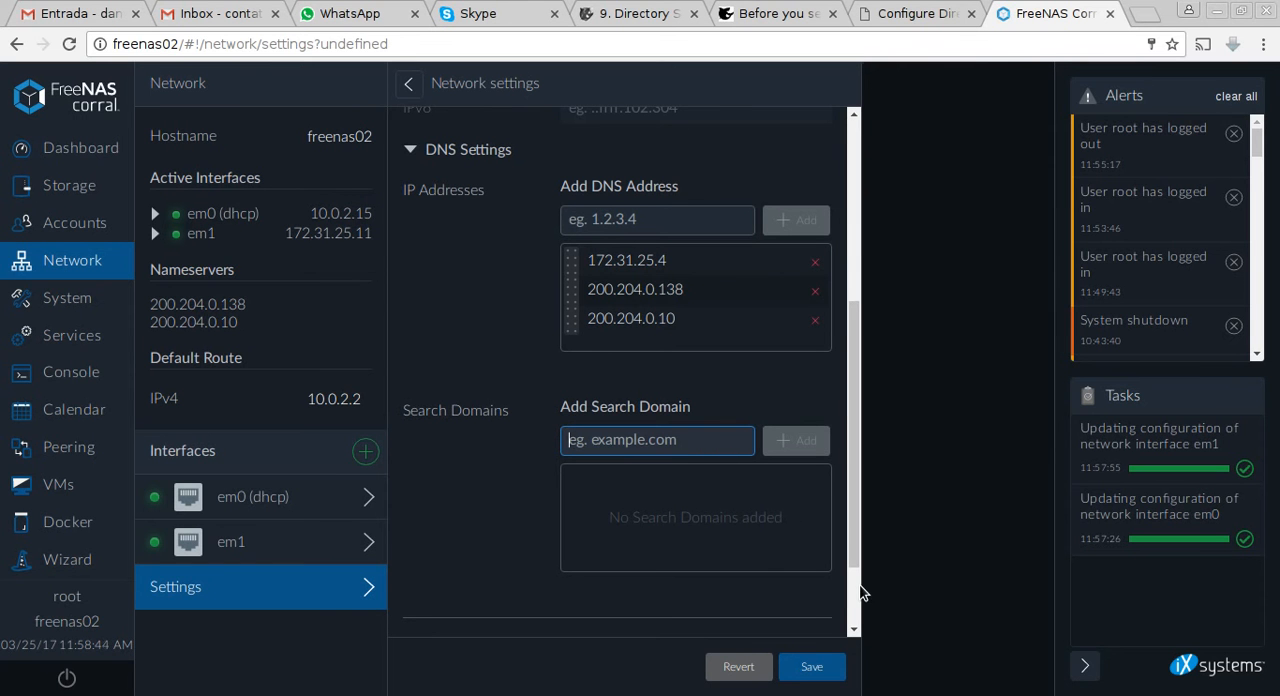
text(tuxnetwork)
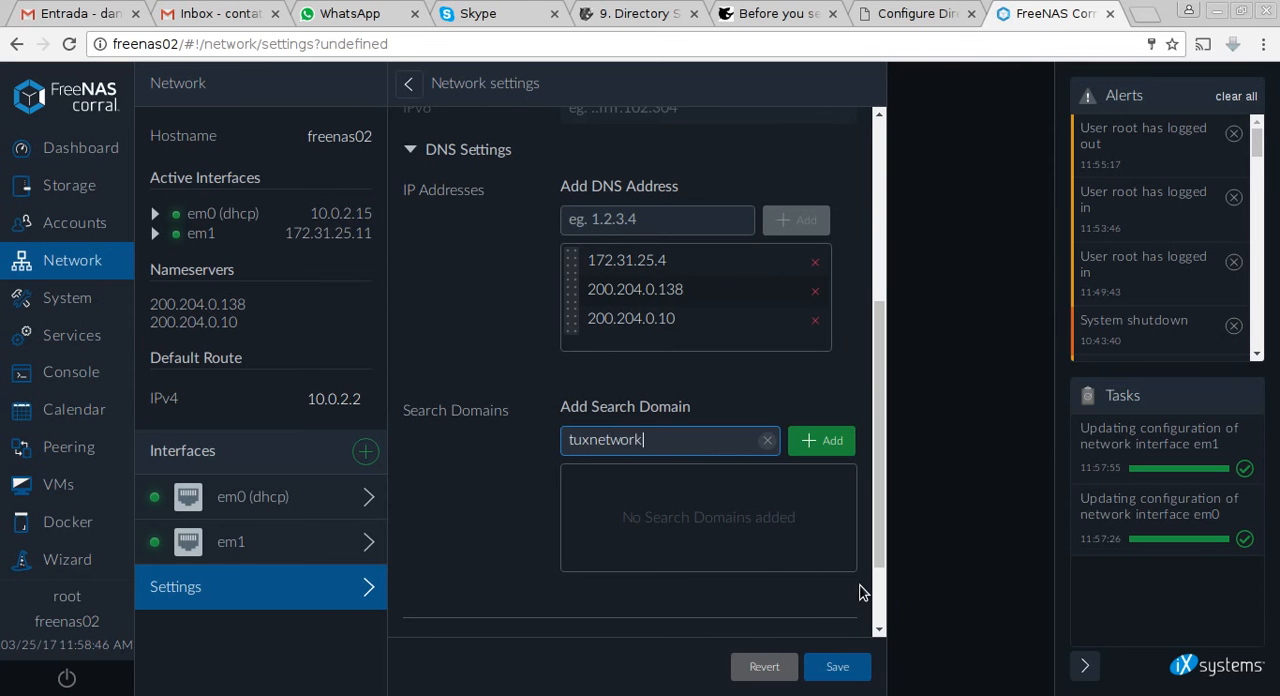
text(.local)
click(822, 440)
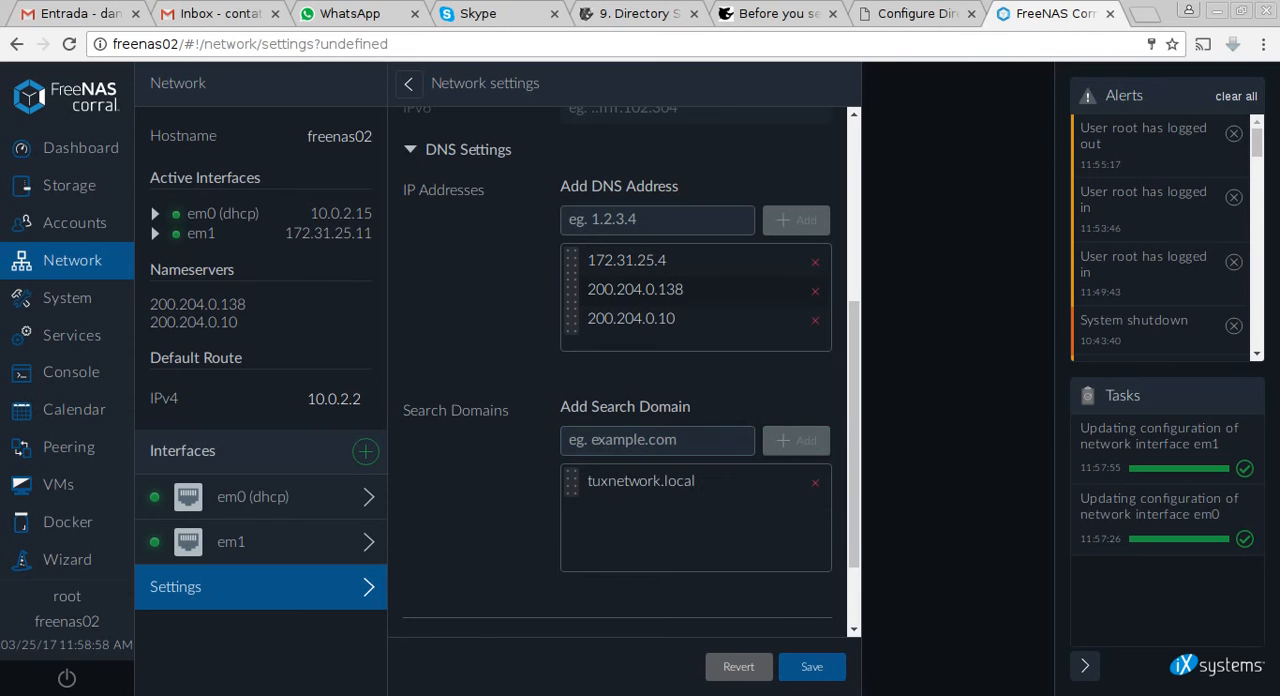
click(826, 681)
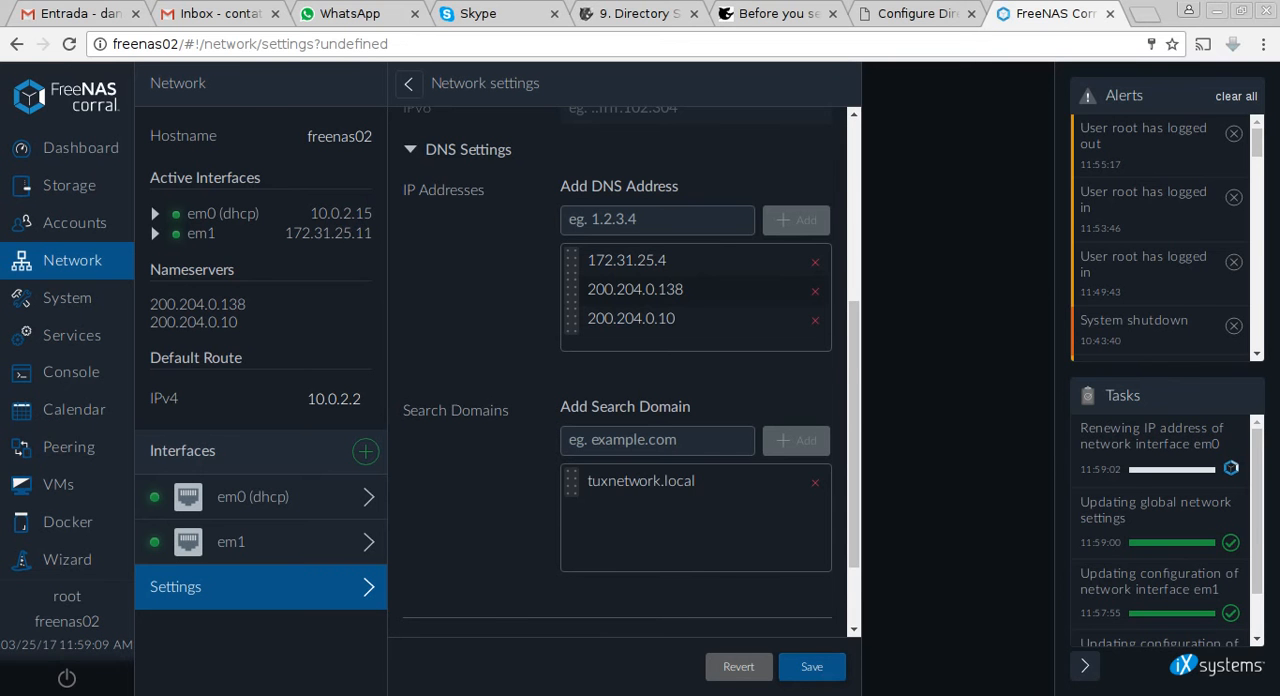
Switch to the terminal and start an SSH connection to freenas02 as root.
key(alt+Tab)
key(Return)
key(Return)
key(Return)
key(Return)
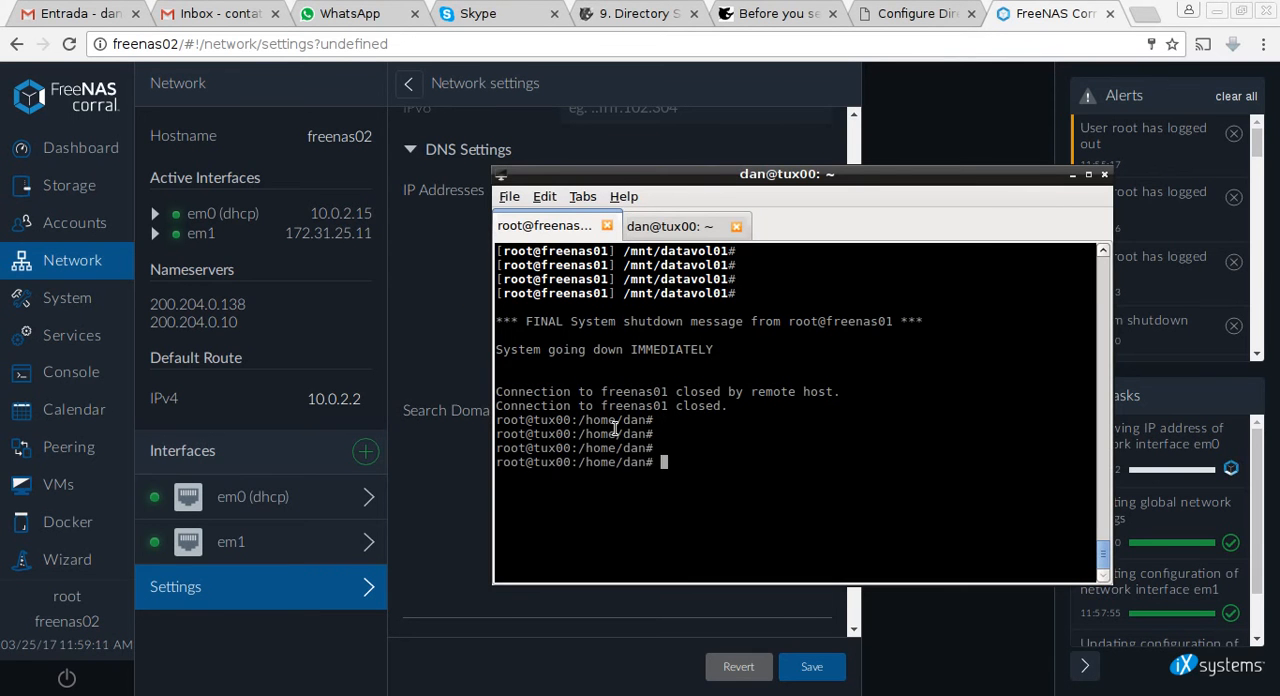
key(Up)
key(BackSpace)
text(2)
key(Return)
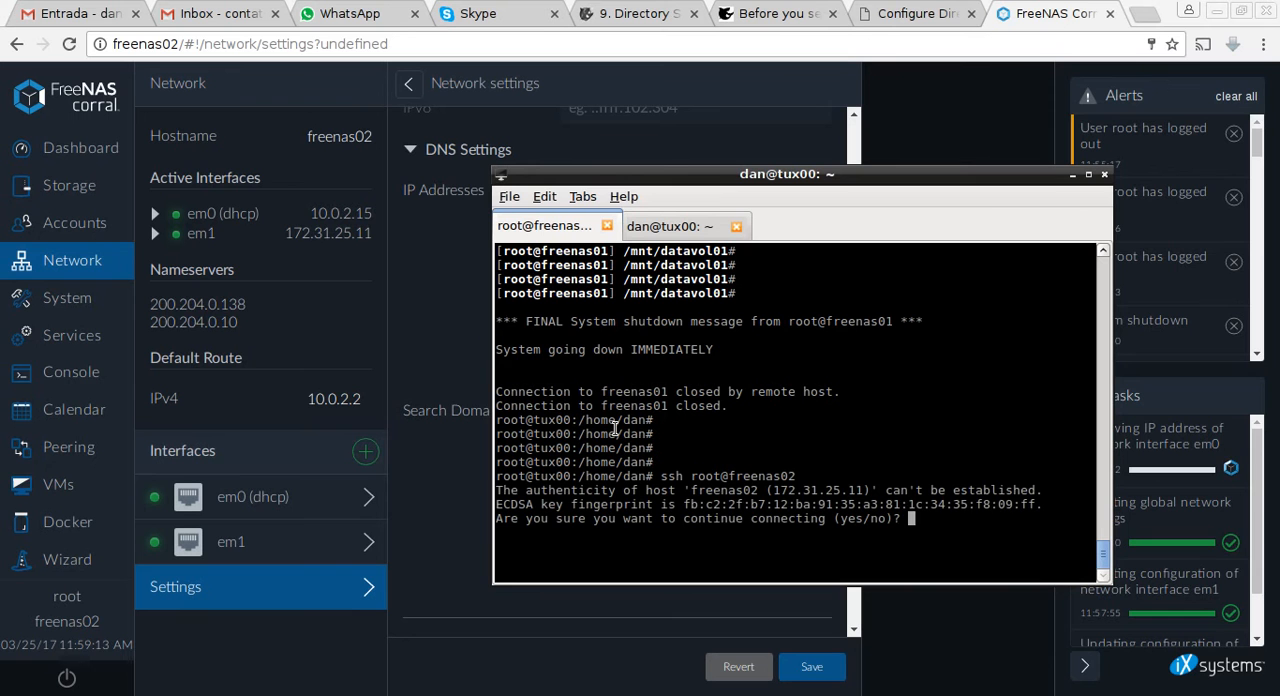
Accept the freenas02 host key and log in over SSH with the root password.
text(yes)
key(Return)
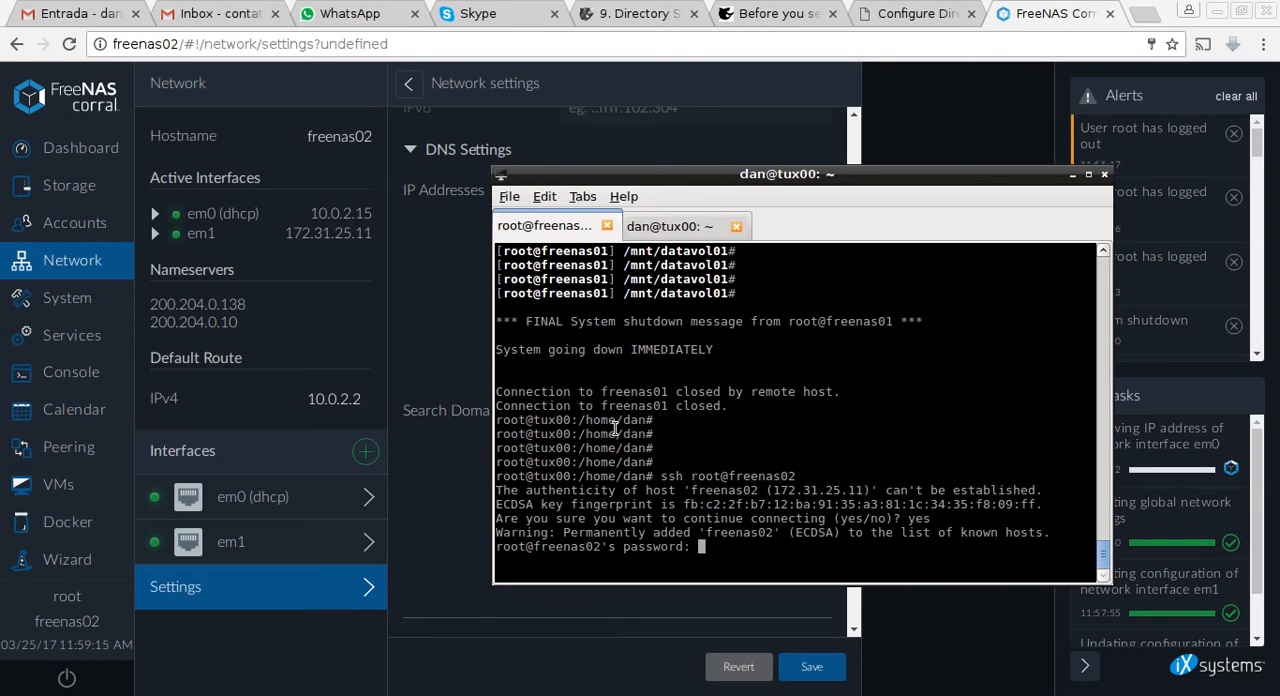
key(Return)
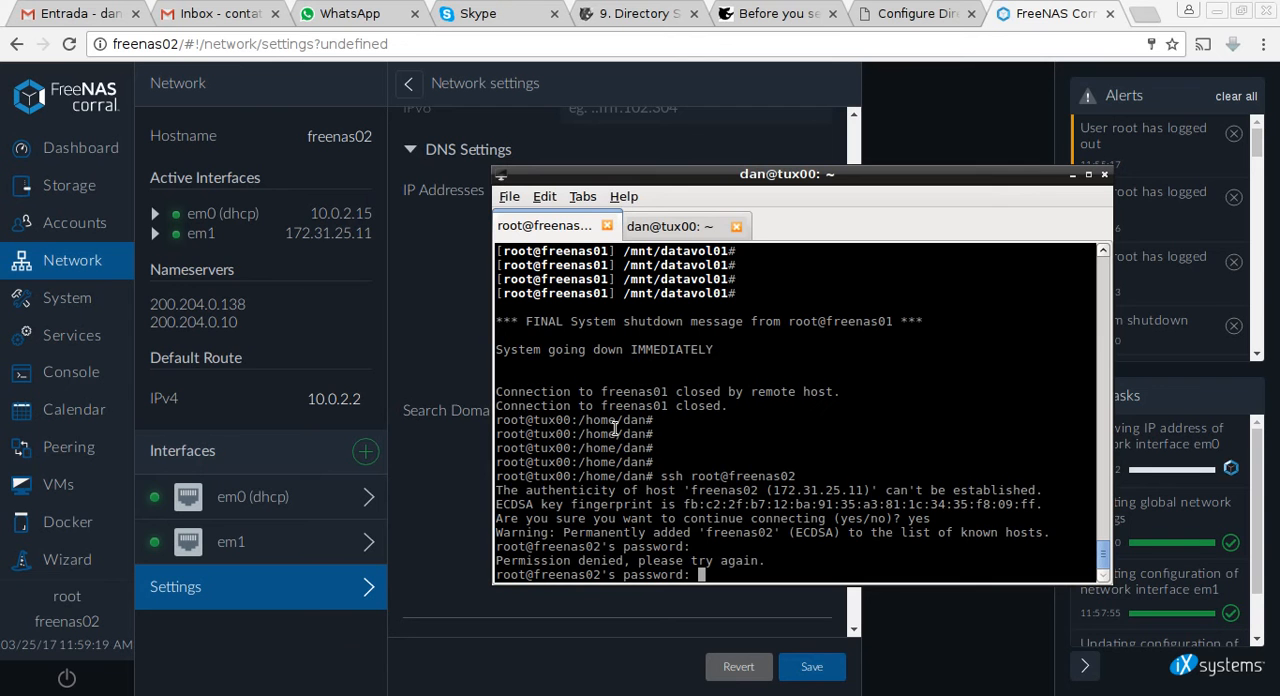
key(Return)
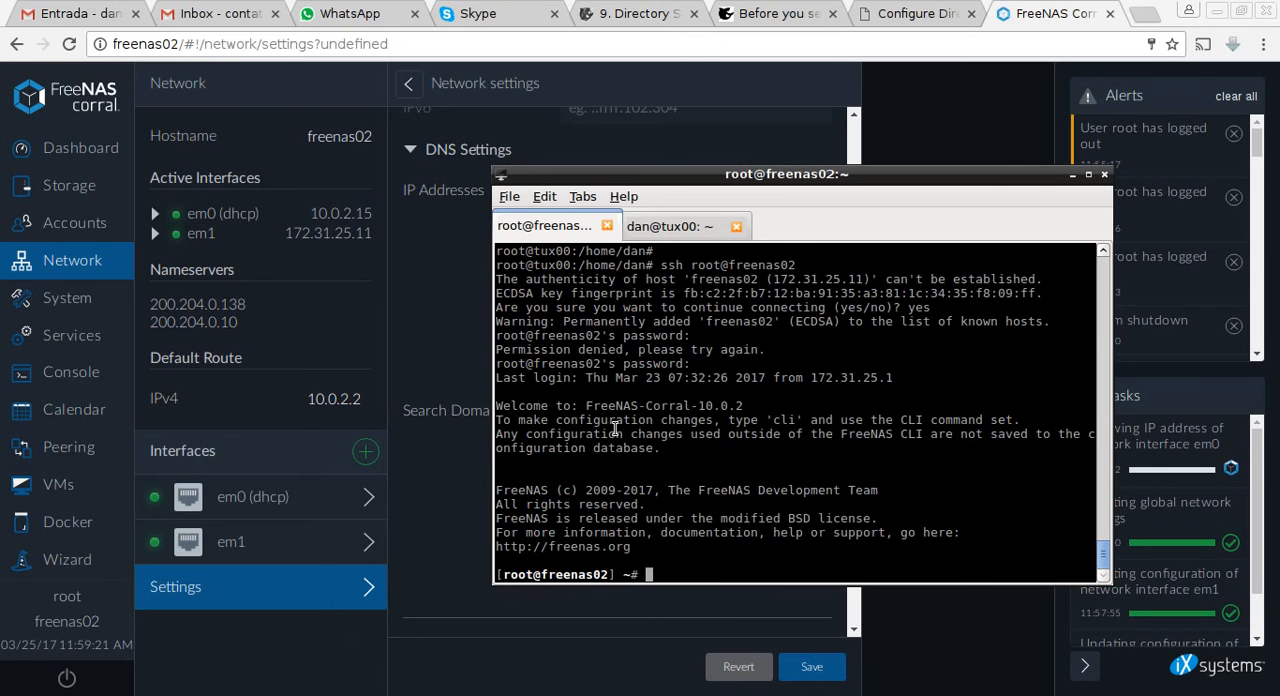
Clear the terminal screen of the freenas02 session.
key(Return)
key(Return)
key(Return)
key(Return)
text(])
key(Return)
key(Return)
key(Return)
key(ctrl+l)
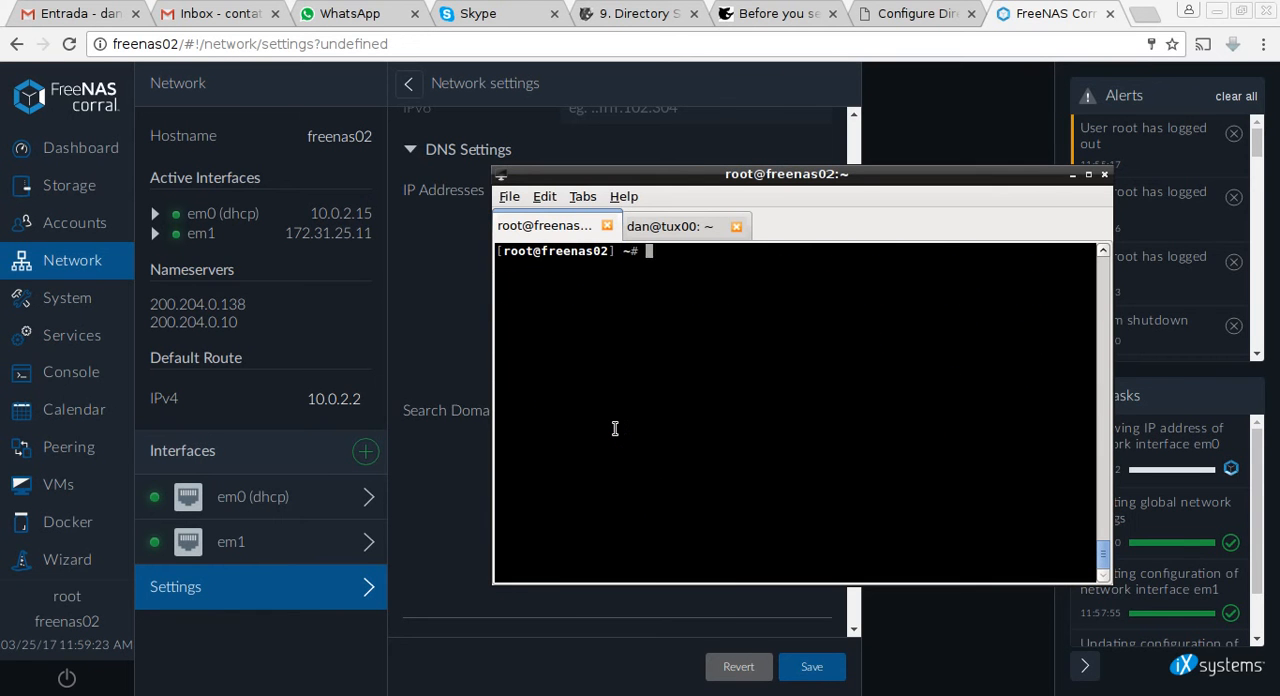
key(Return)
key(Return)
key(Return)
key(Return)
key(Return)
key(Return)
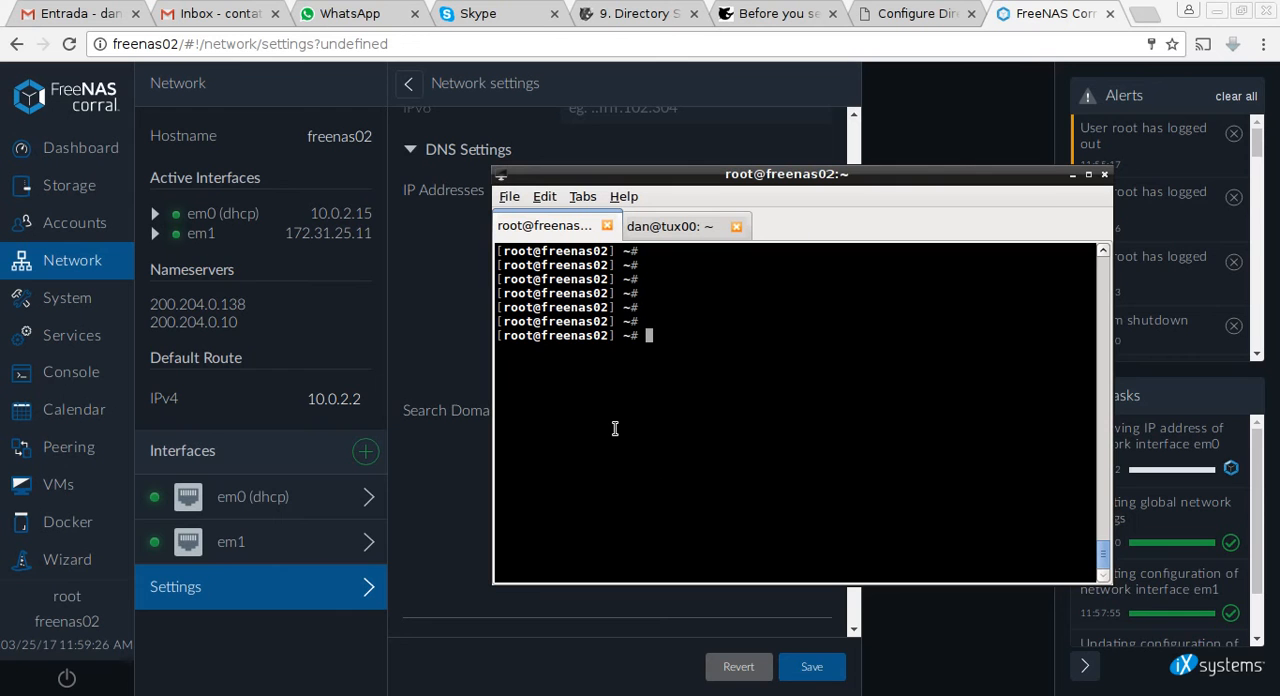
Ping the host sad1 by its short name from freenas02, and stop the ping after several replies.
text(ping sad1)
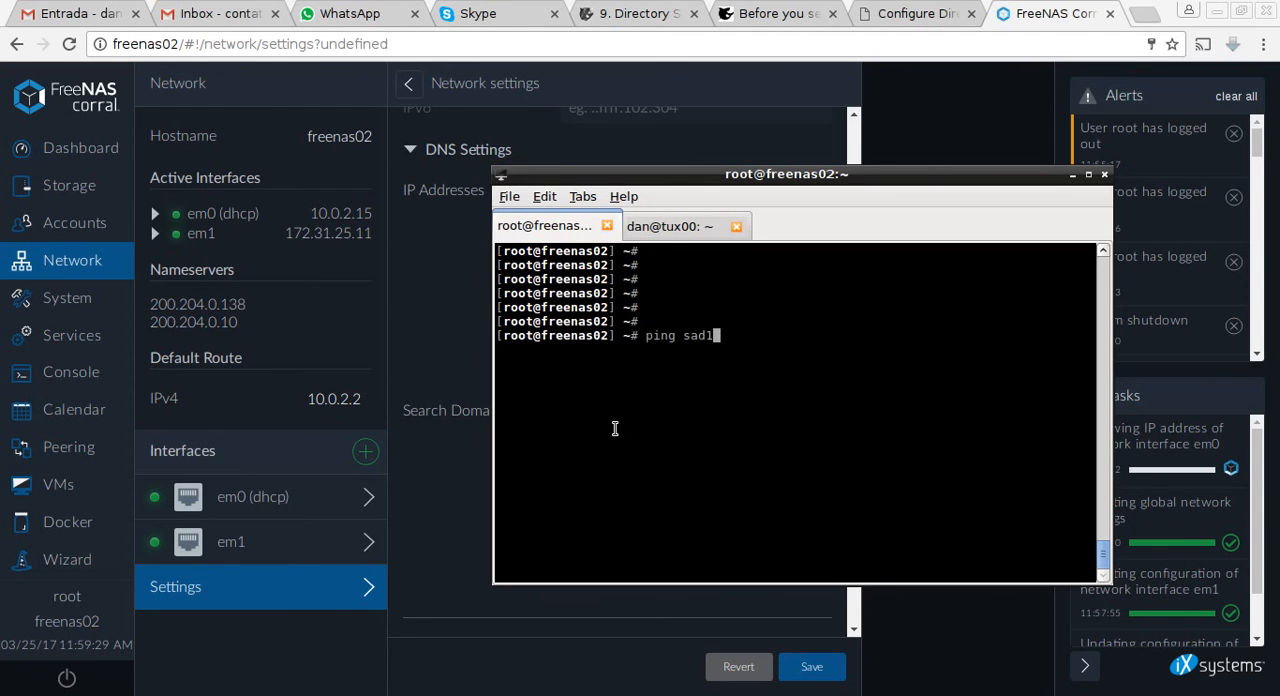
text(.la)
key(BackSpace)
key(BackSpace)
key(BackSpace)
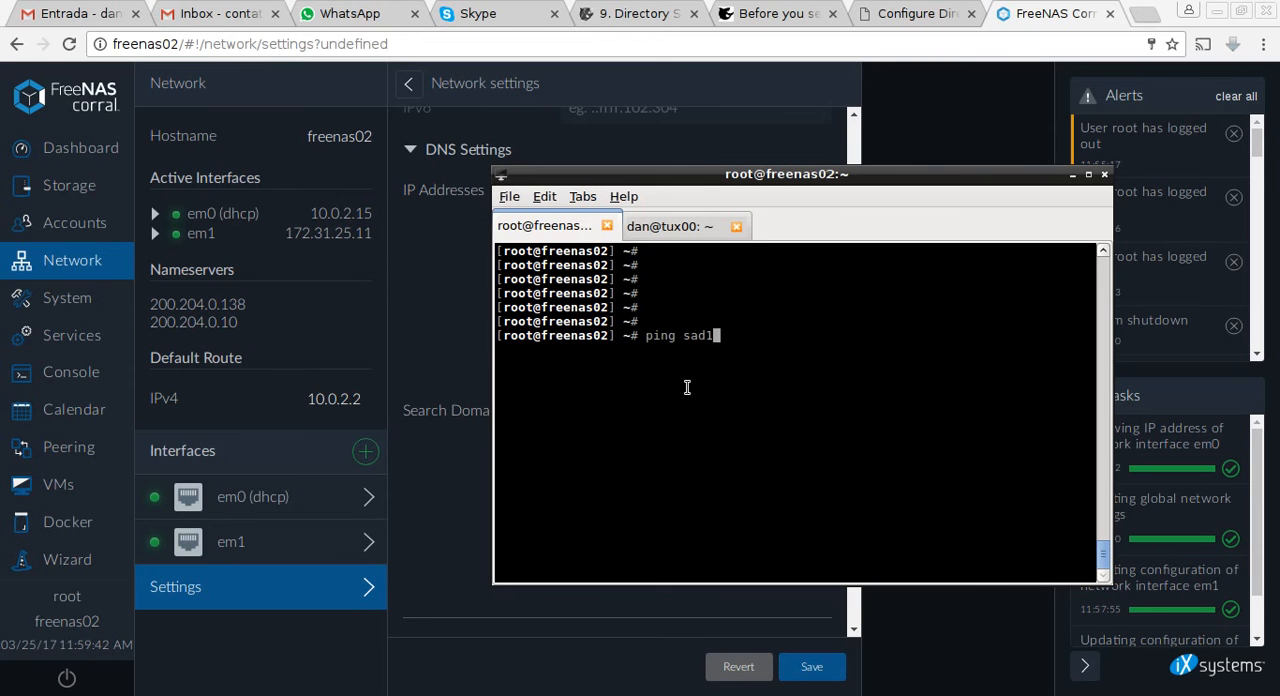
key(Return)
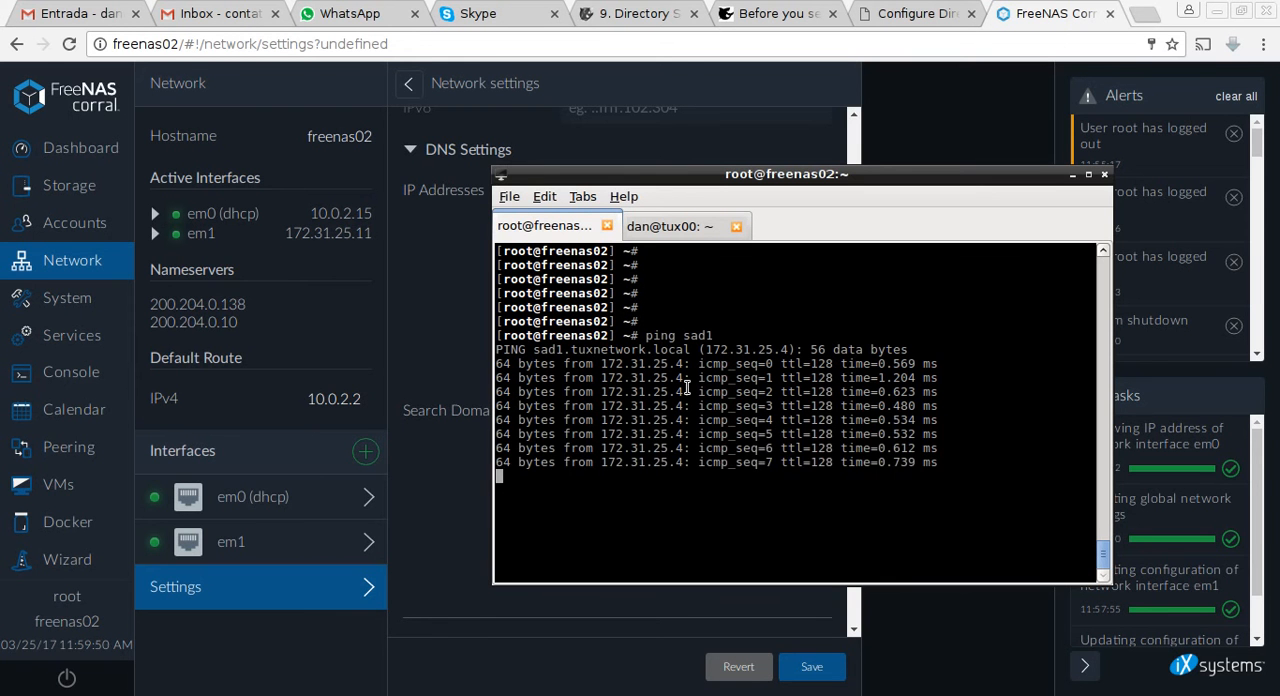
key(ctrl+c)
key(Return)
key(Return)
key(Return)
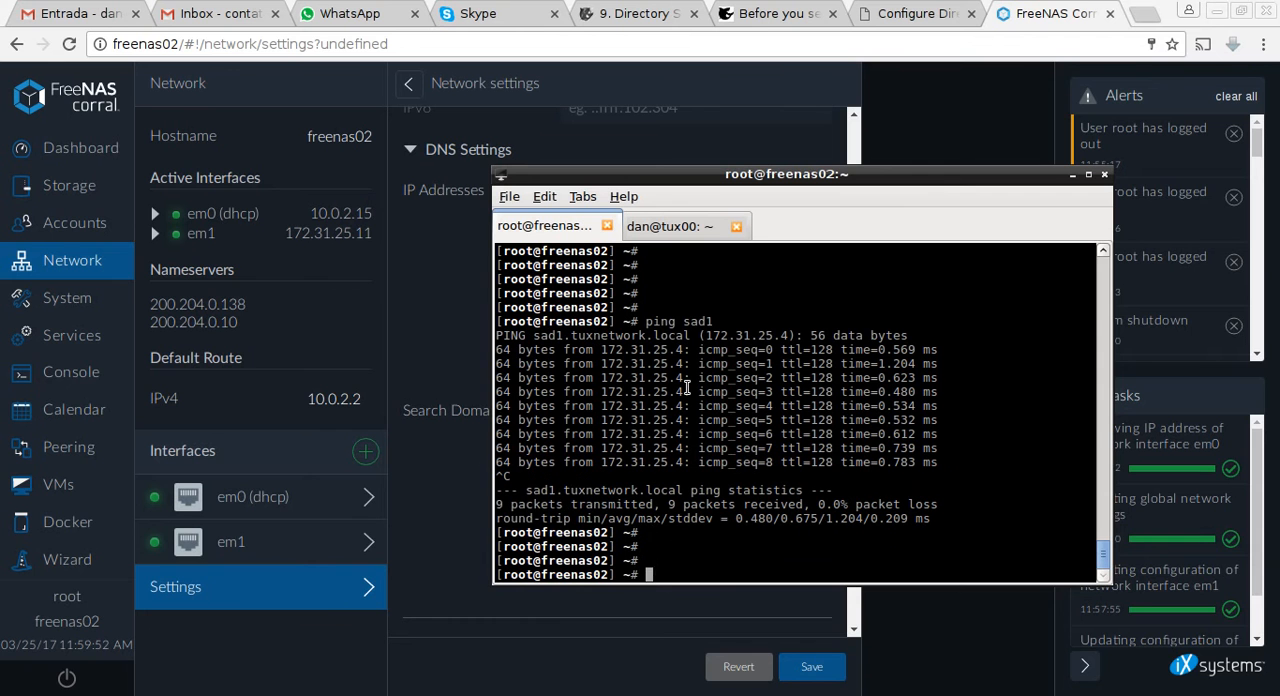
key(Up)
key(BackSpace)
key(BackSpace)
key(BackSpace)
key(BackSpace)
key(BackSpace)
key(BackSpace)
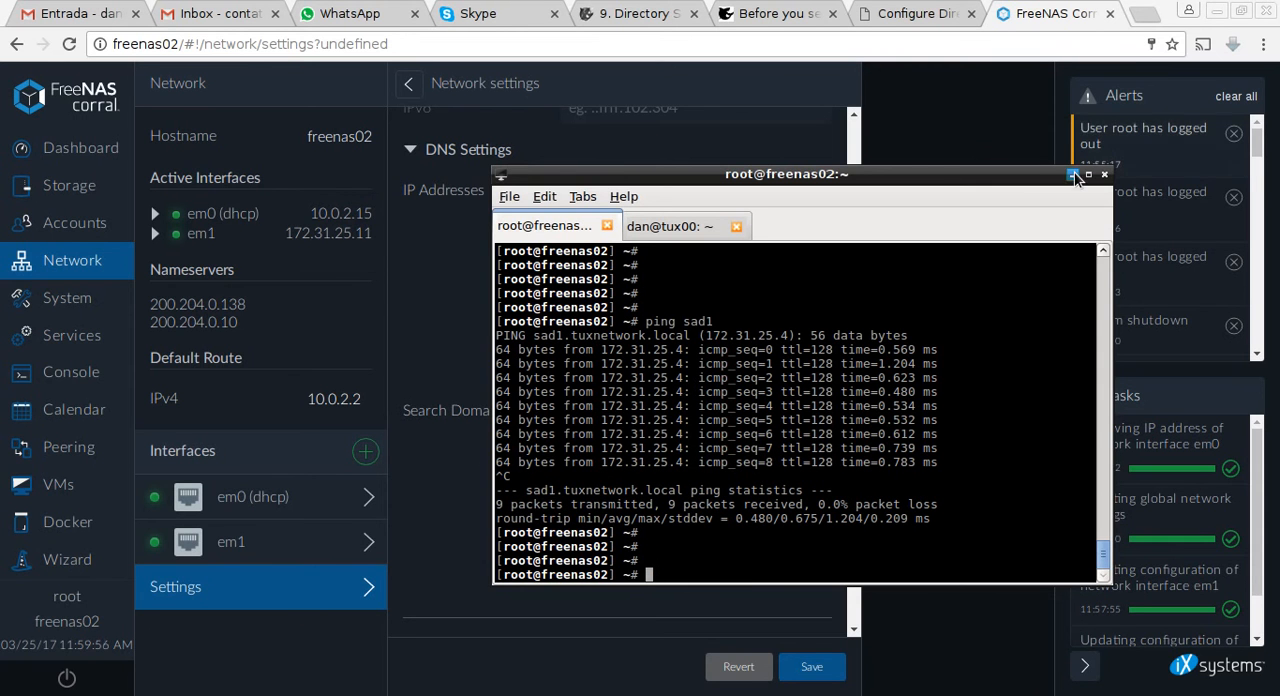
Switch to the AD-FreeNAS.txt notes in the text editor, save the file and review the NTP checklist item.
click(887, 680)
key(alt+Tab)
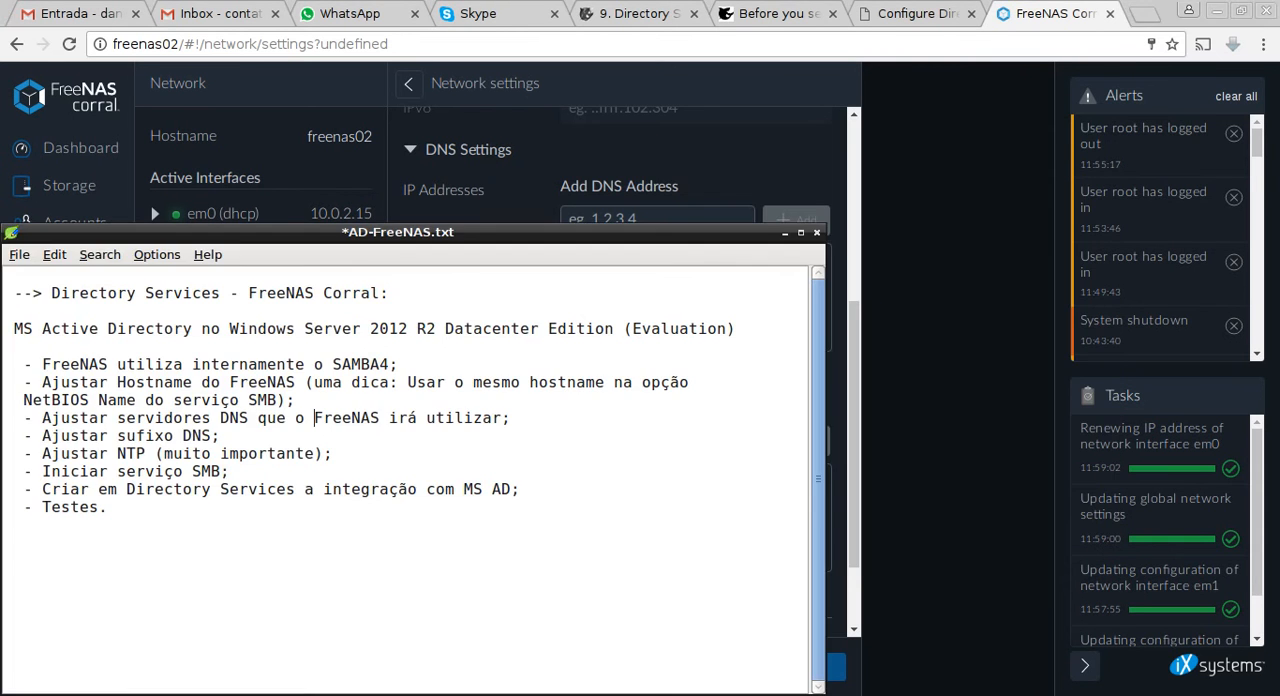
click(12, 258)
click(42, 313)
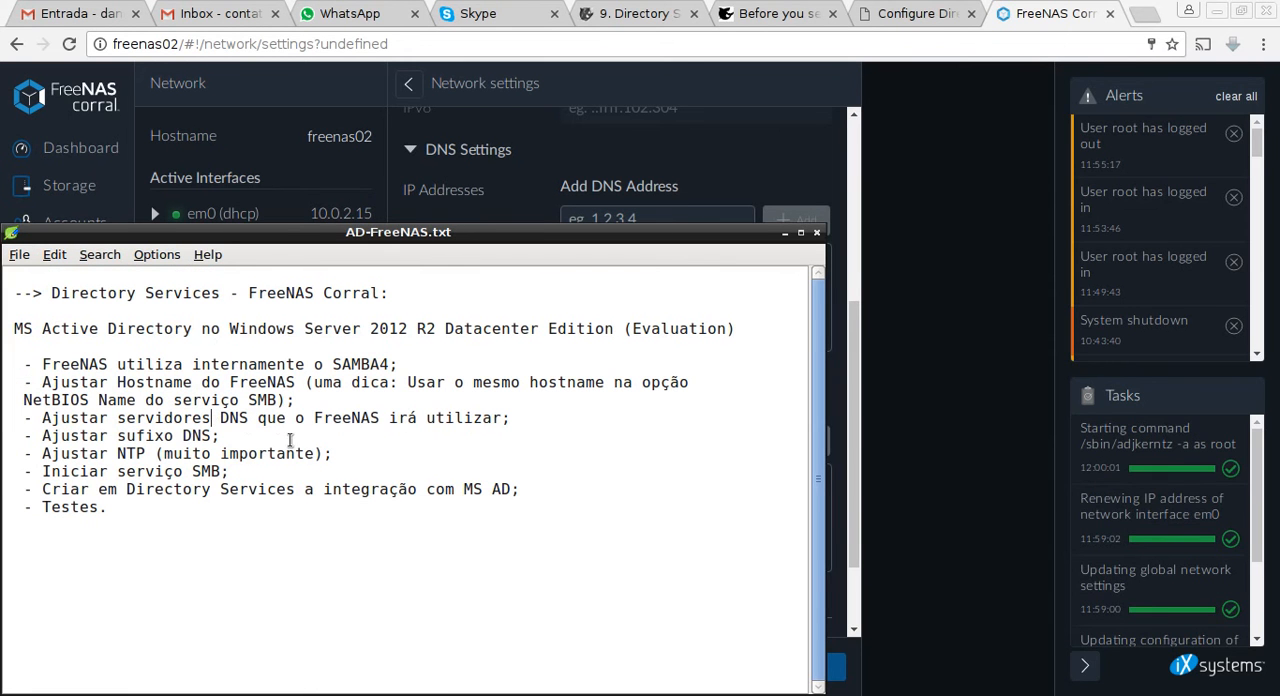
drag(89, 455, 154, 471)
click(910, 382)
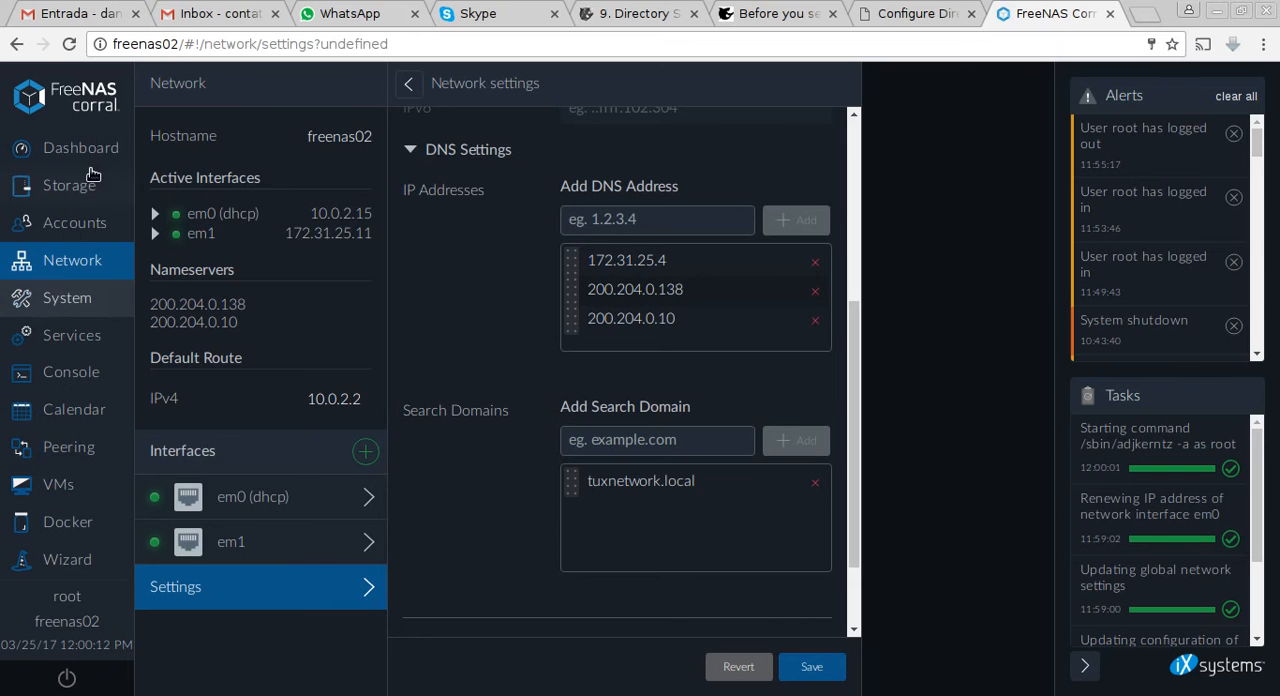
Add sad1.tuxnetwork.local as an NTP server in the FreeNAS system settings, synchronize with it and save the entry.
click(68, 312)
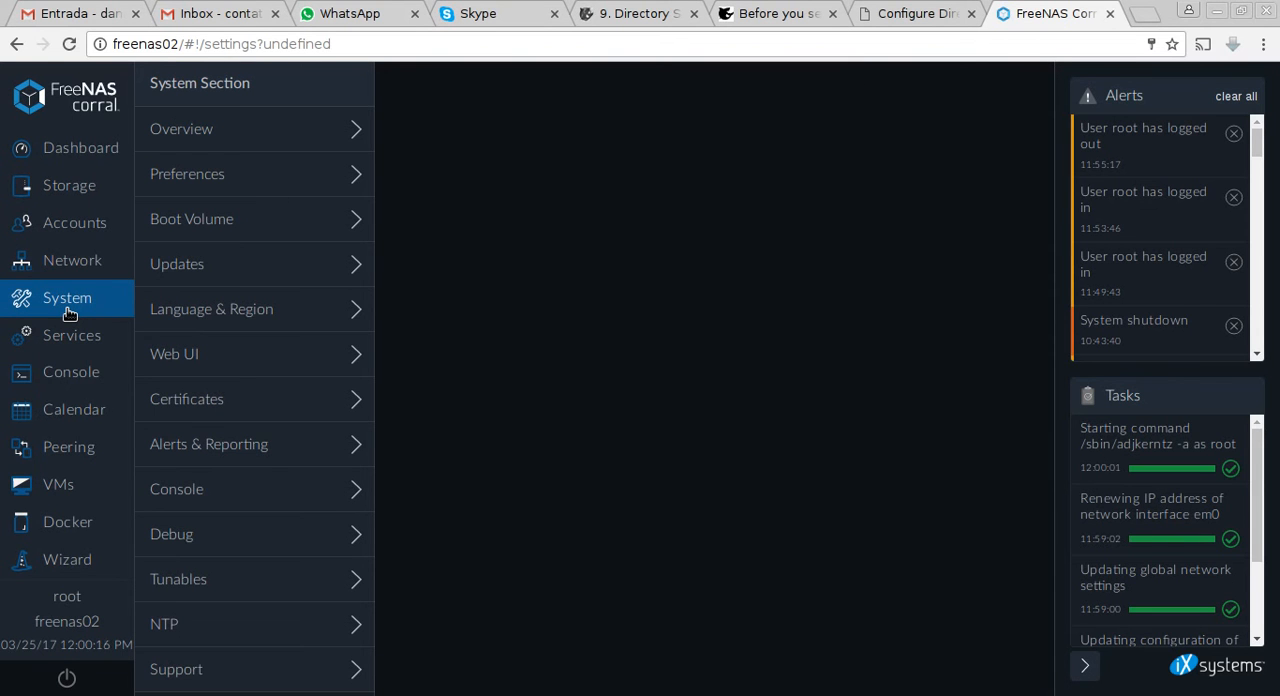
click(175, 645)
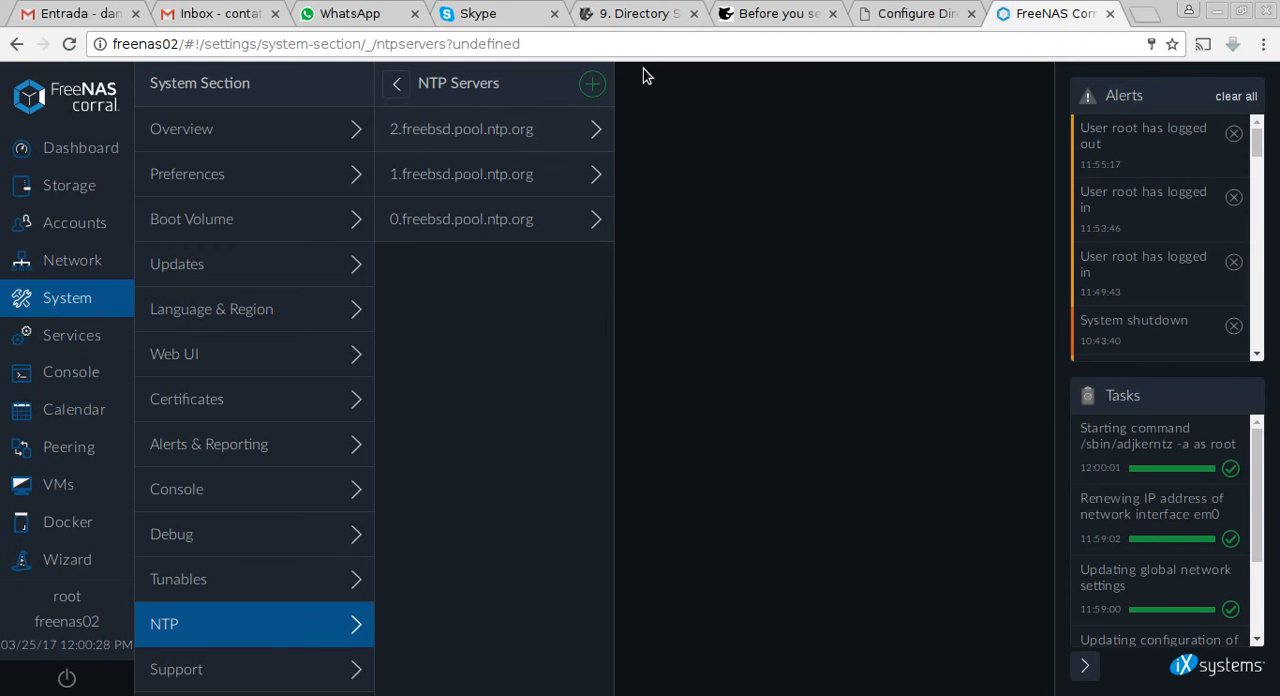
click(592, 82)
click(823, 135)
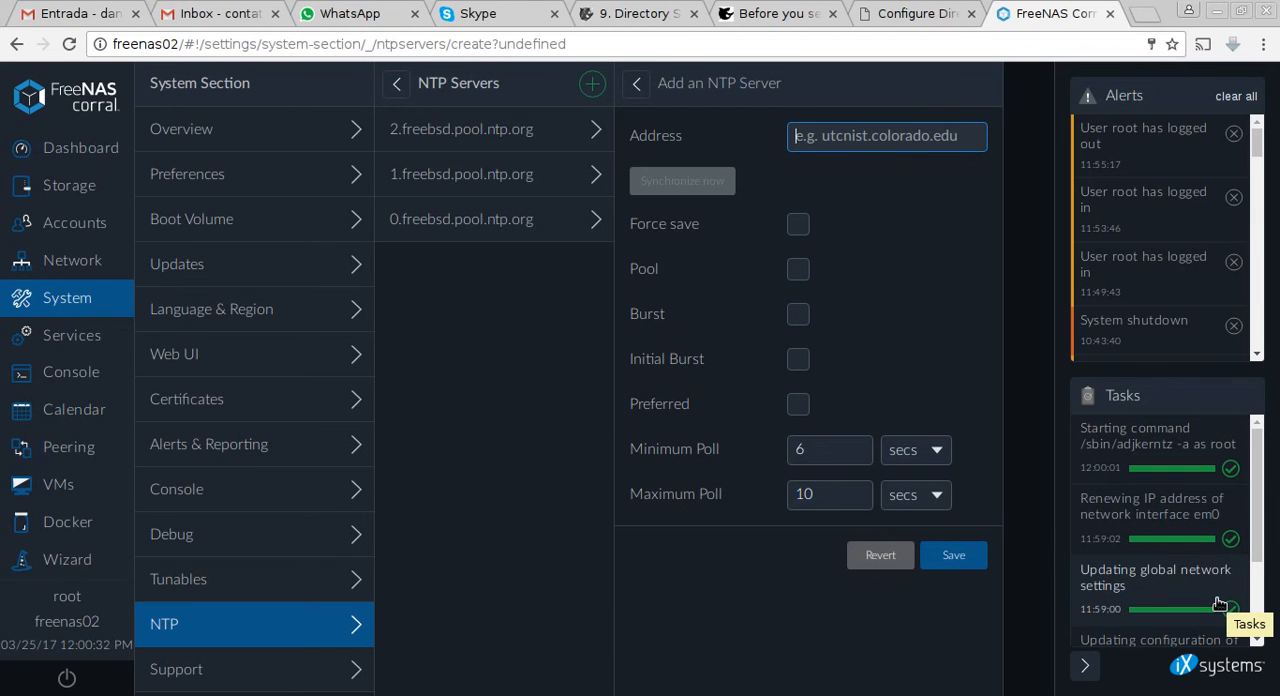
text(s)
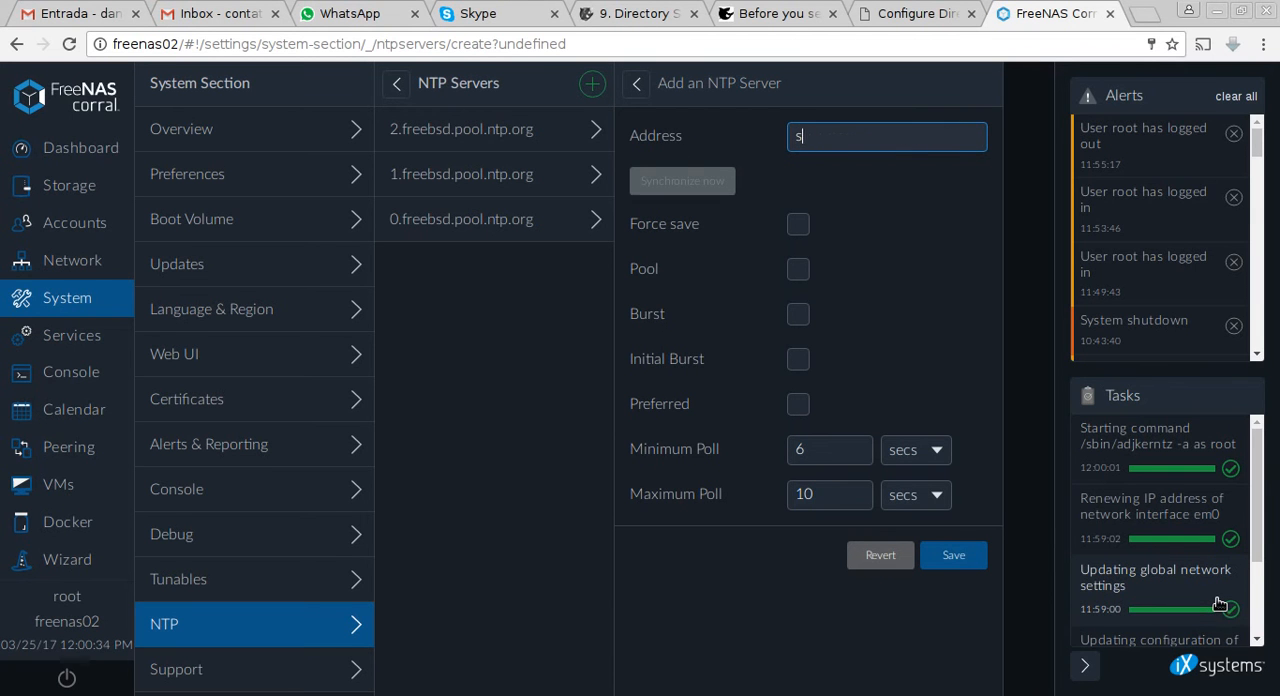
text(ad1.tux)
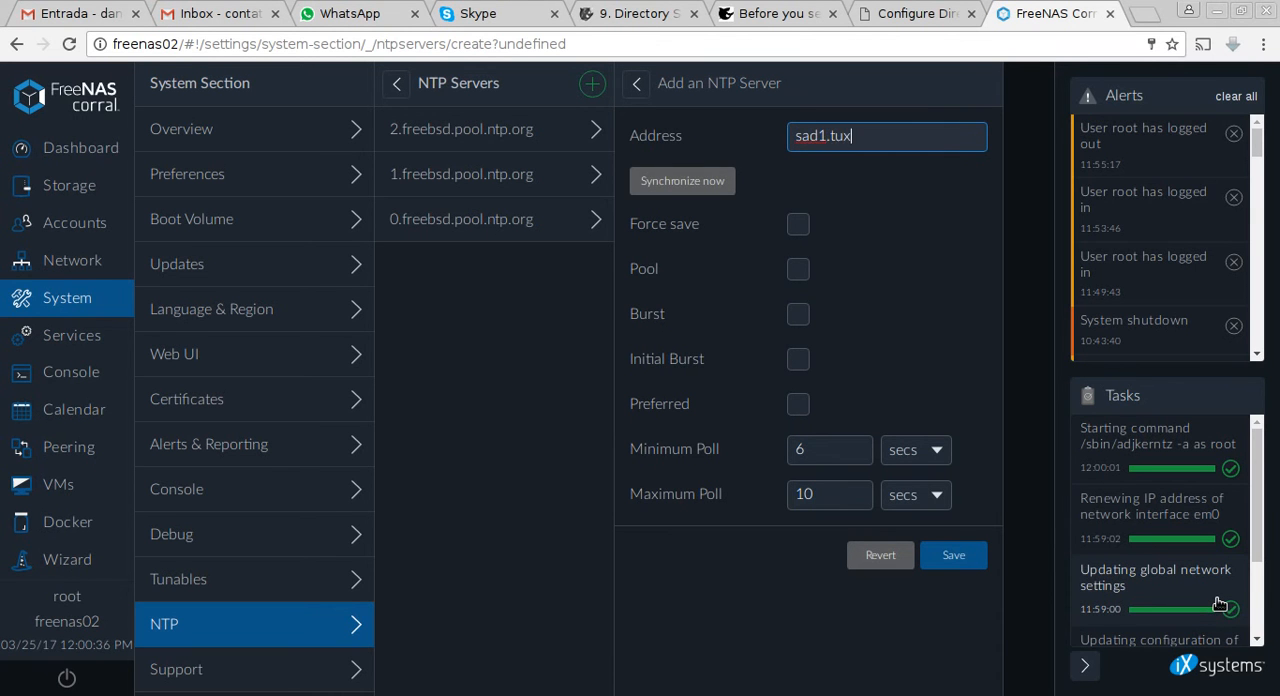
text(network.local)
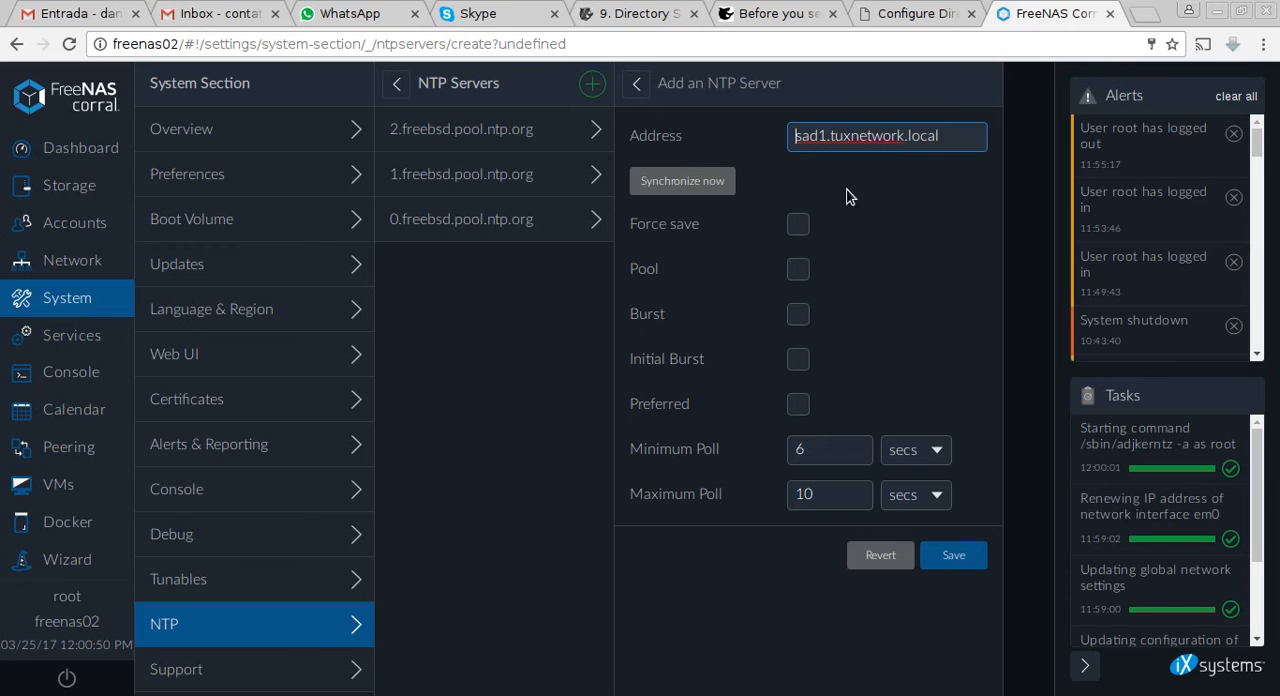
click(703, 186)
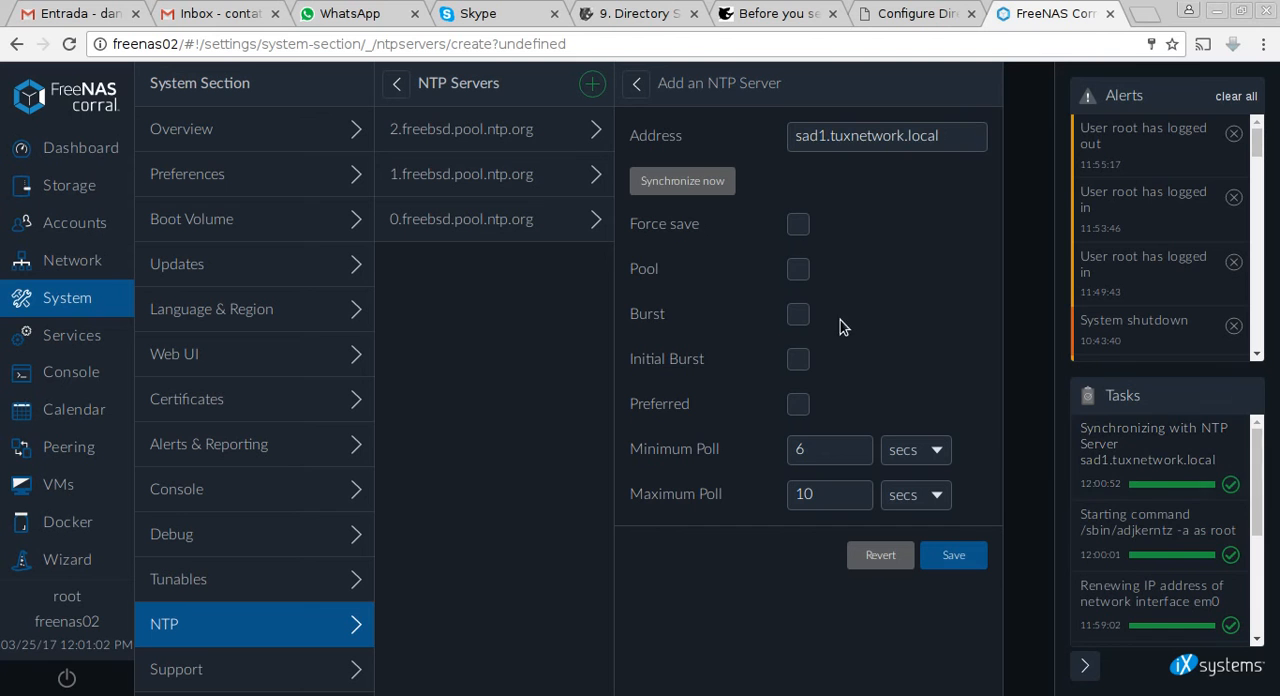
click(960, 560)
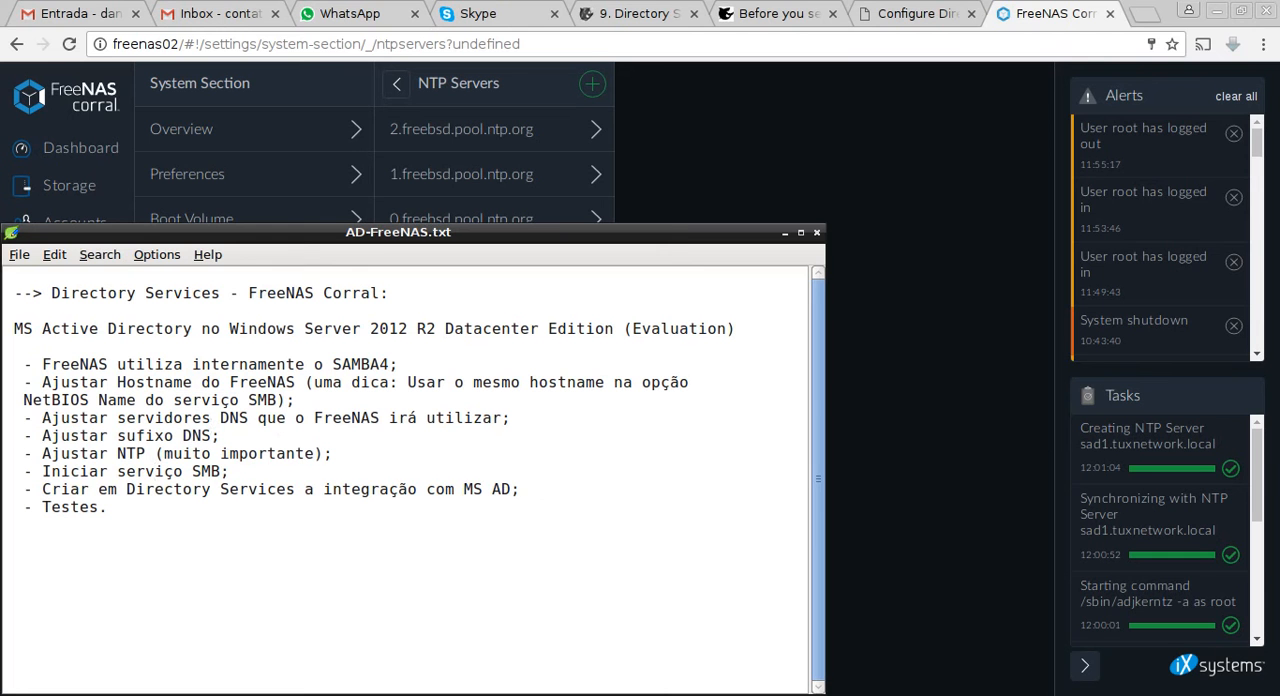
Review the checklist item "Iniciar serviço SMB" in the AD-FreeNAS.txt notes and return to the FreeNAS web interface.
key(alt+Tab)
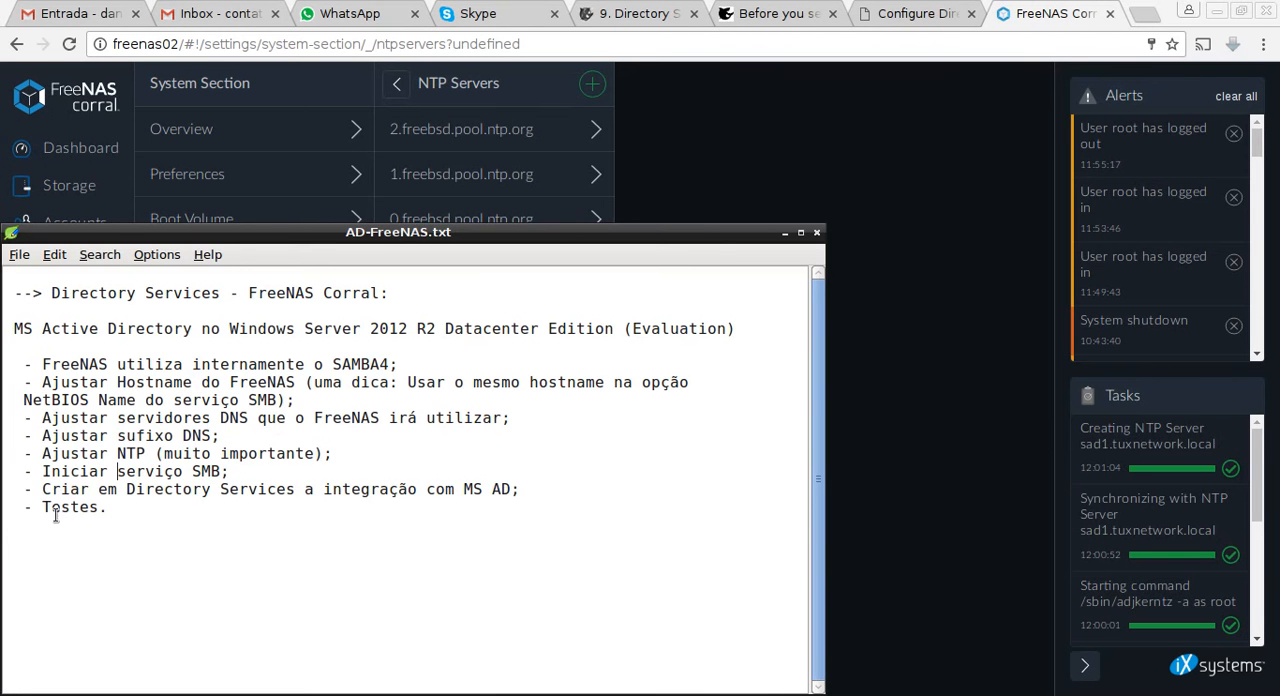
drag(42, 471, 236, 476)
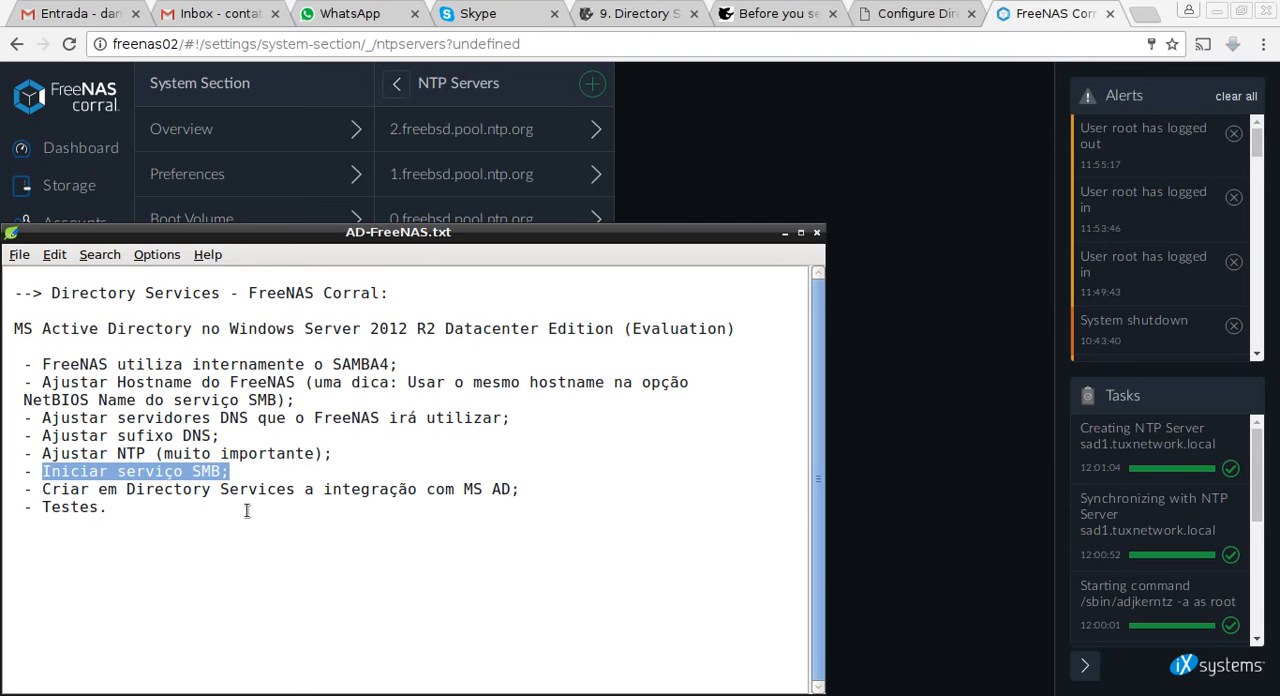
click(168, 495)
click(901, 253)
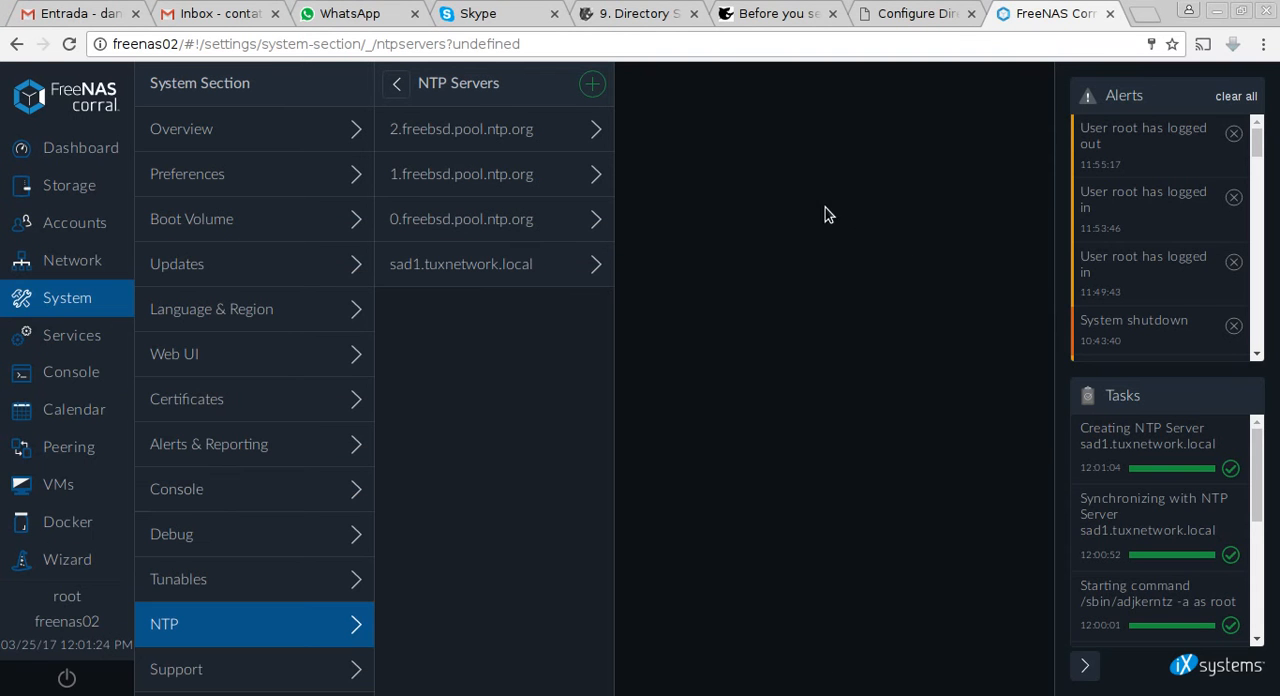
Restart the SMB sharing service by disabling it, saving, enabling it again and saving.
click(82, 337)
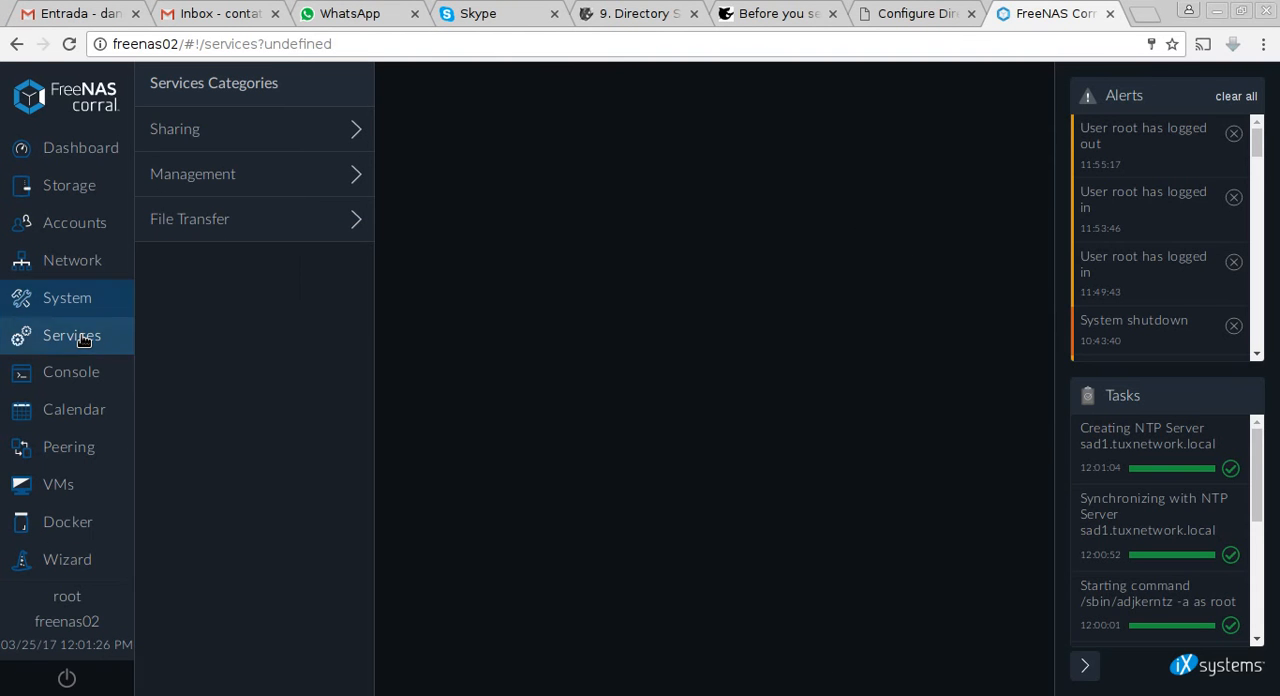
click(302, 130)
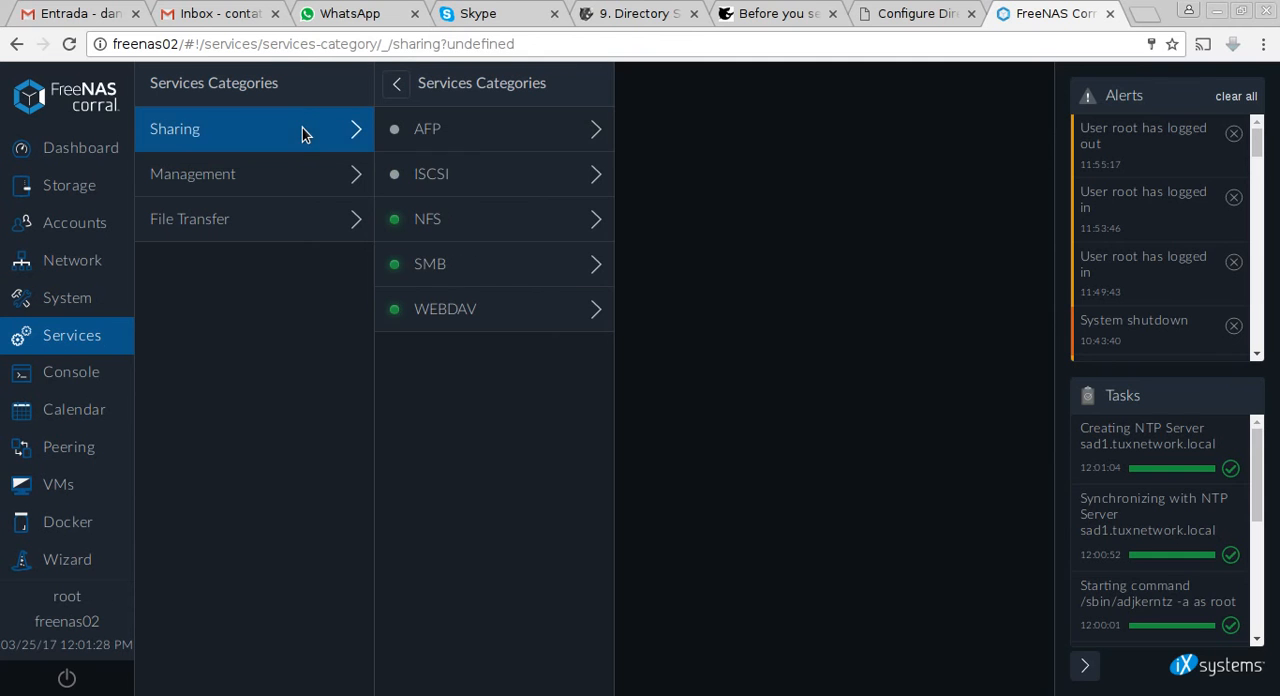
click(536, 276)
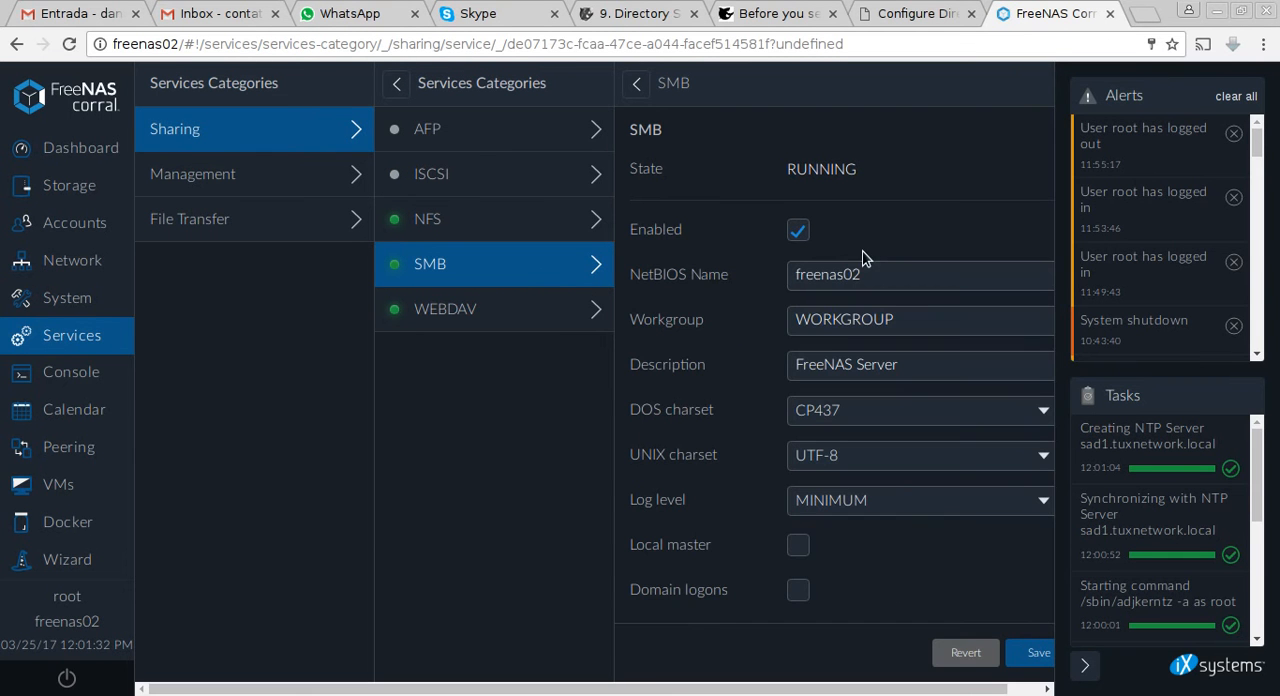
click(798, 232)
click(1040, 655)
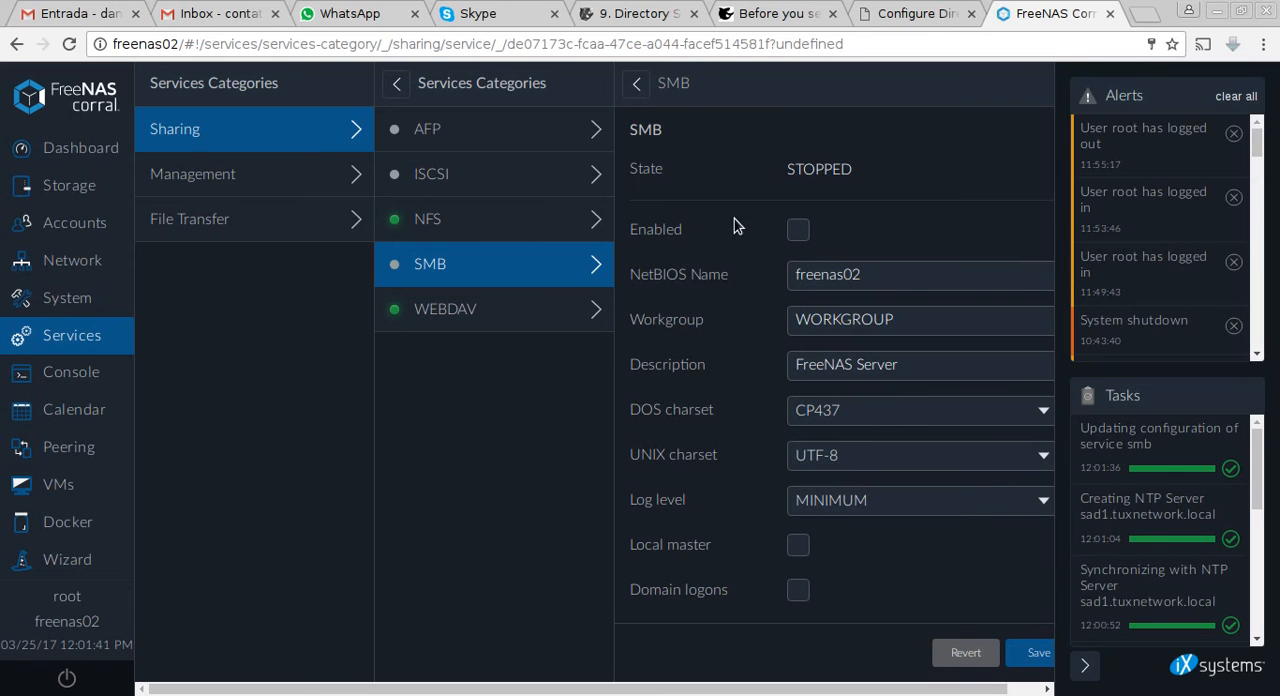
click(797, 230)
click(1037, 655)
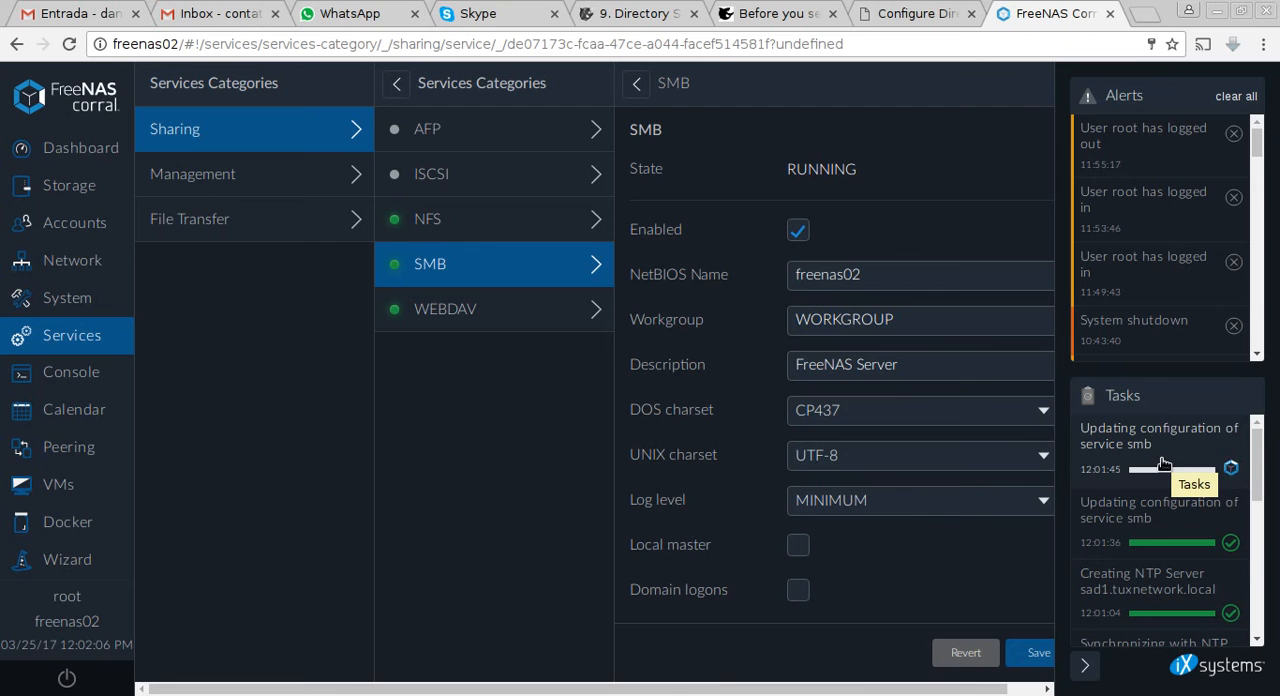
Switch to the ad2012r2 virtual machine in VirtualBox and sign in to Windows Server with the domain administrator's password.
key(alt+Tab)
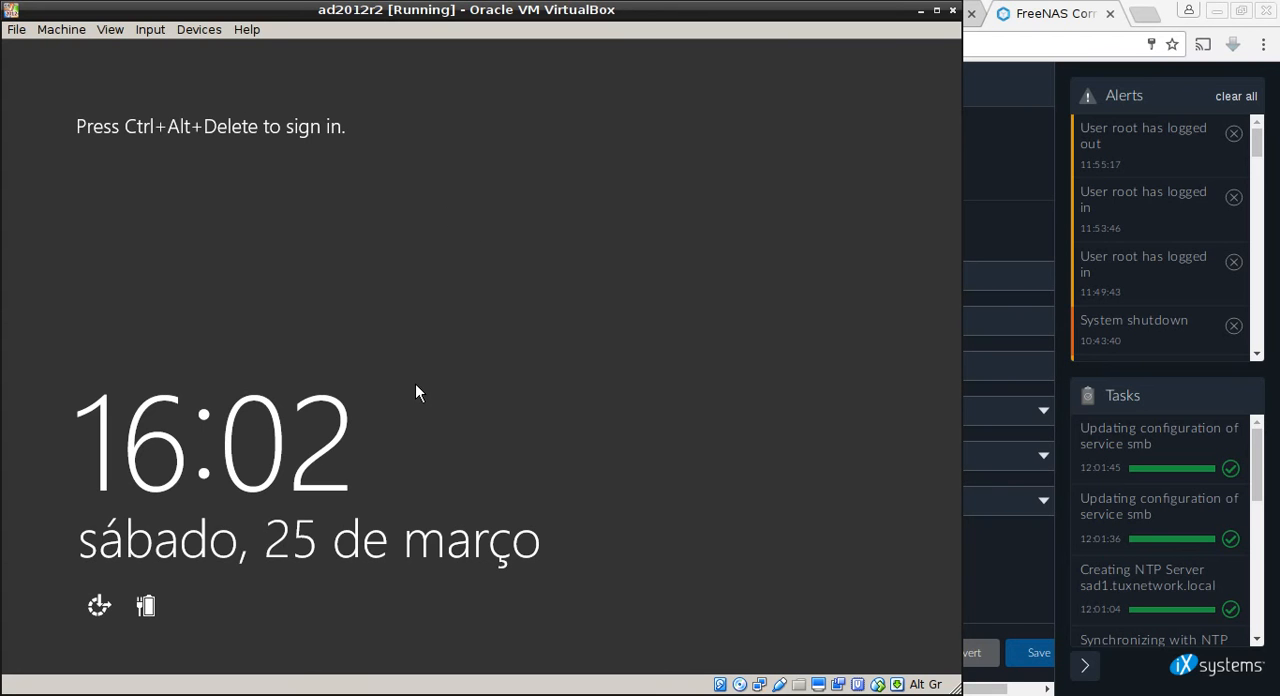
key(ctrl+alt+Delete)
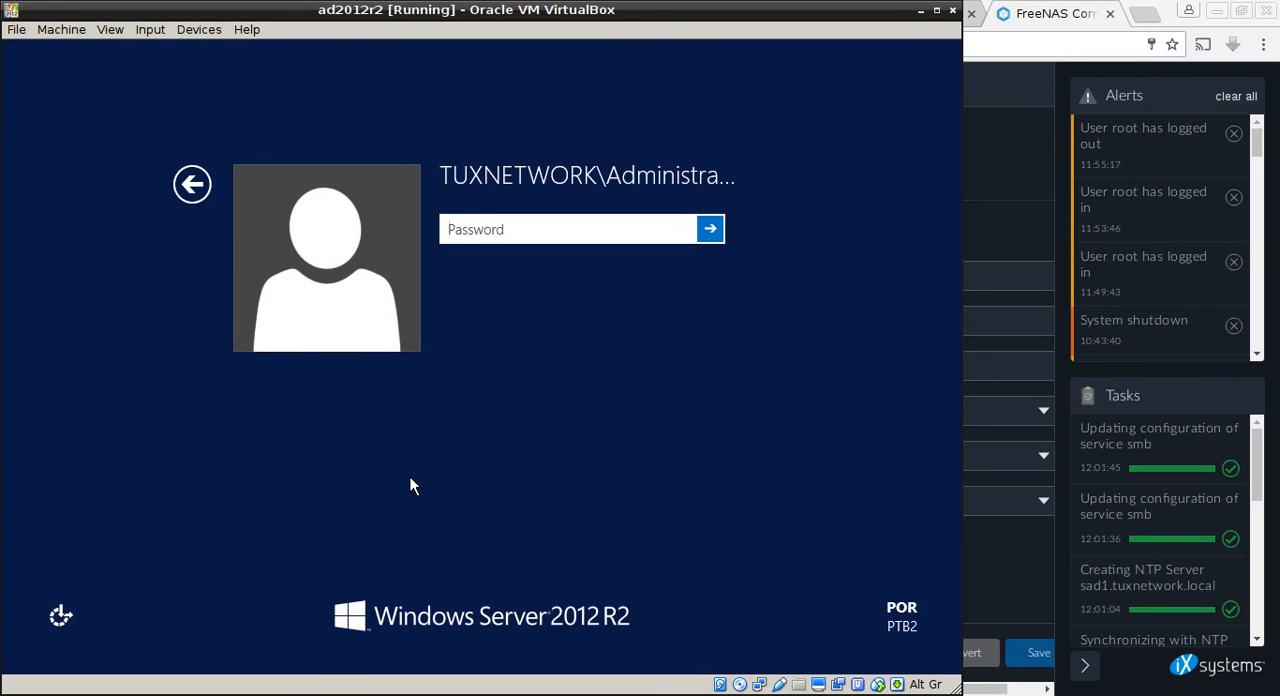
text(•••••••)
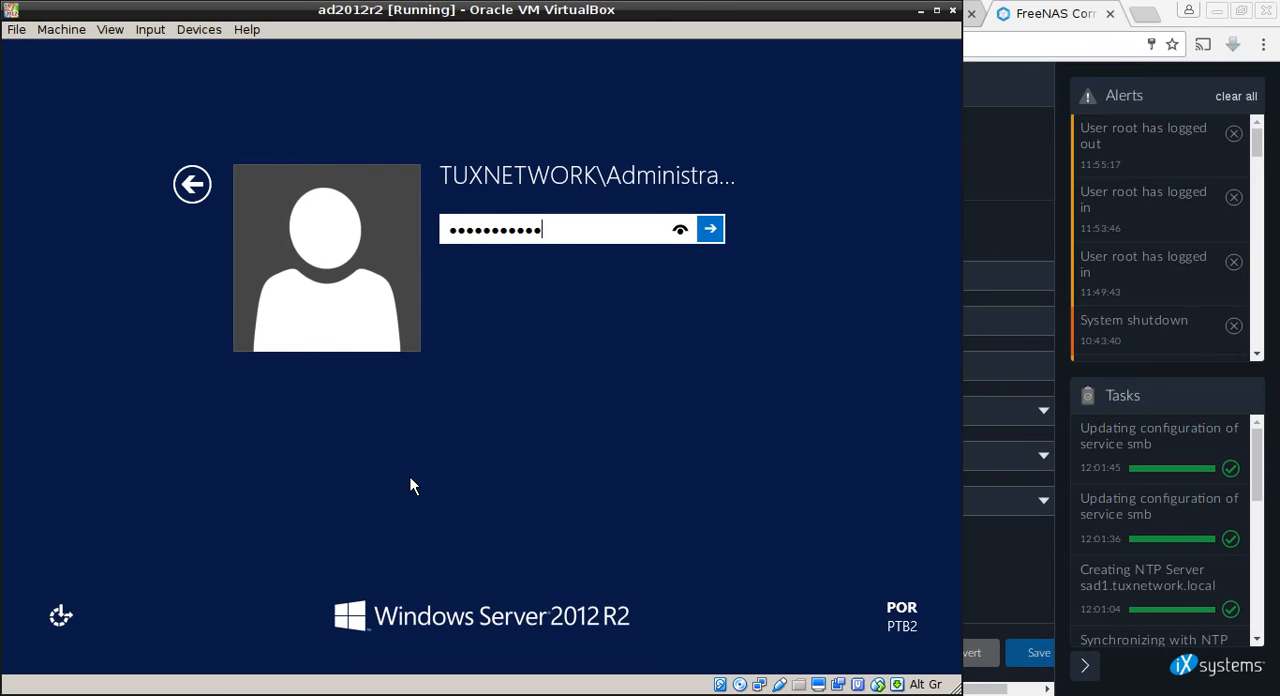
key(Return)
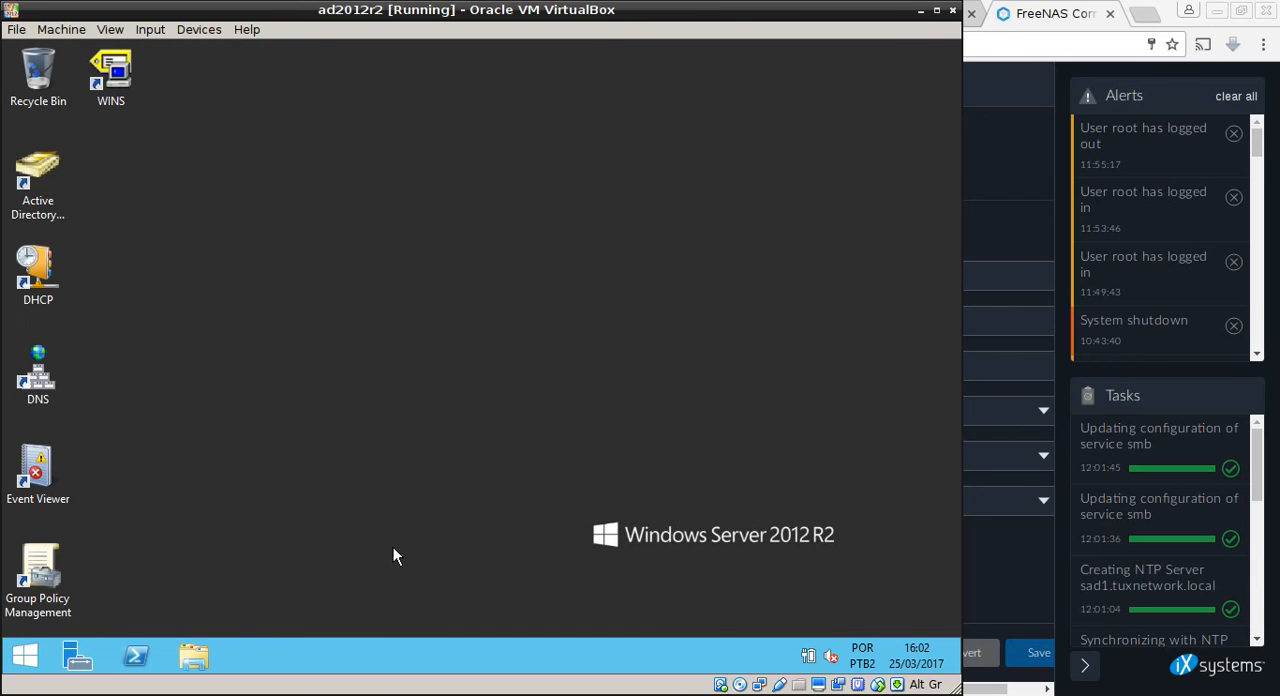
Open Active Directory Users and Computers and examine the MARKETING, TI and VENDAS organizational units under TUXNETWORK.LOCAL in the tuxnetwork.local domain.
click(31, 180)
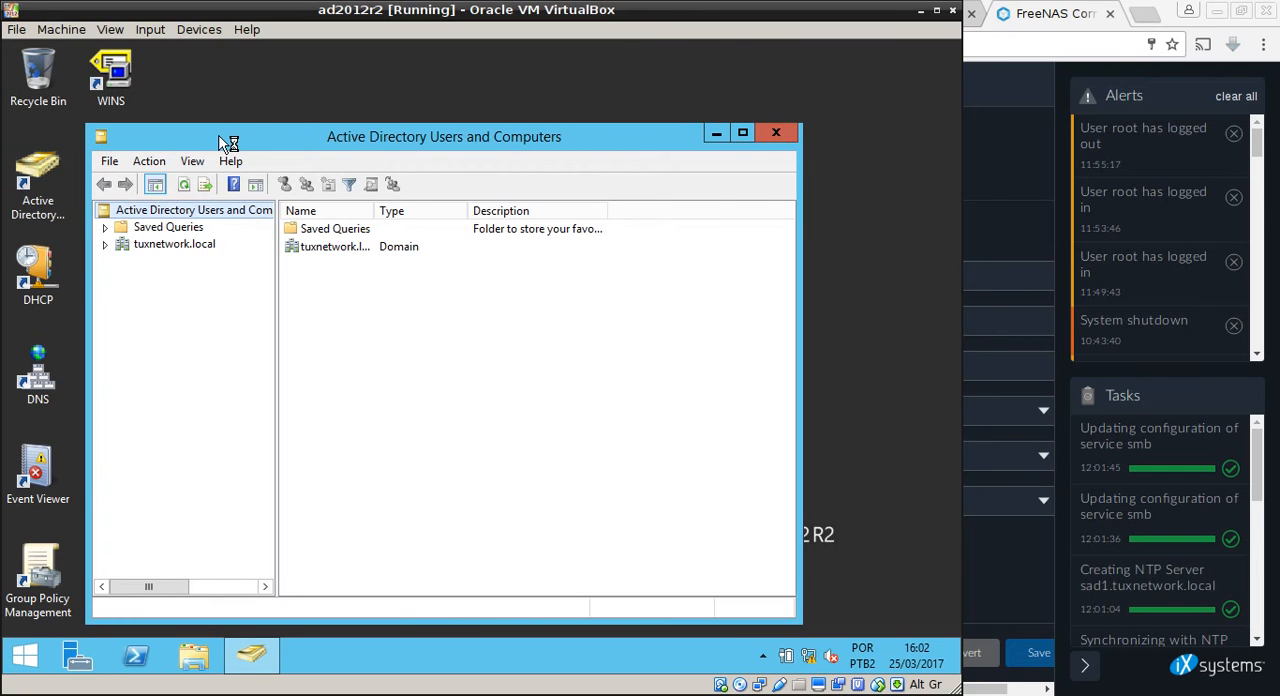
double_click(228, 143)
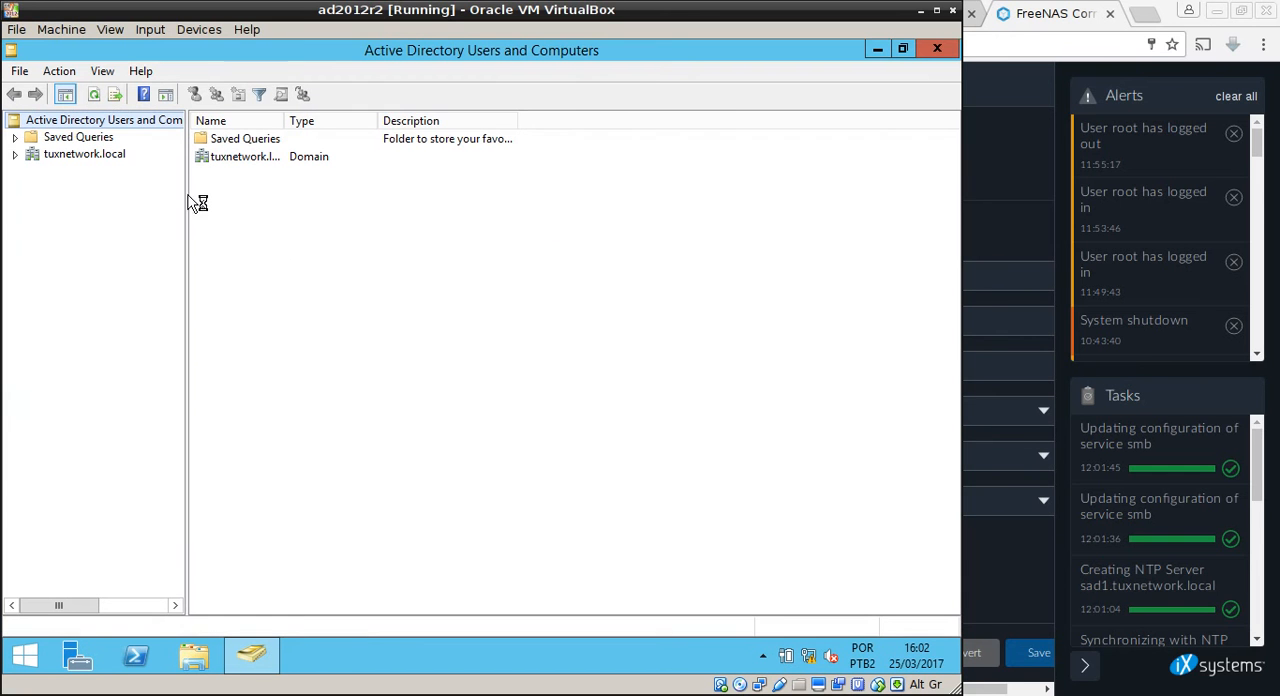
click(15, 155)
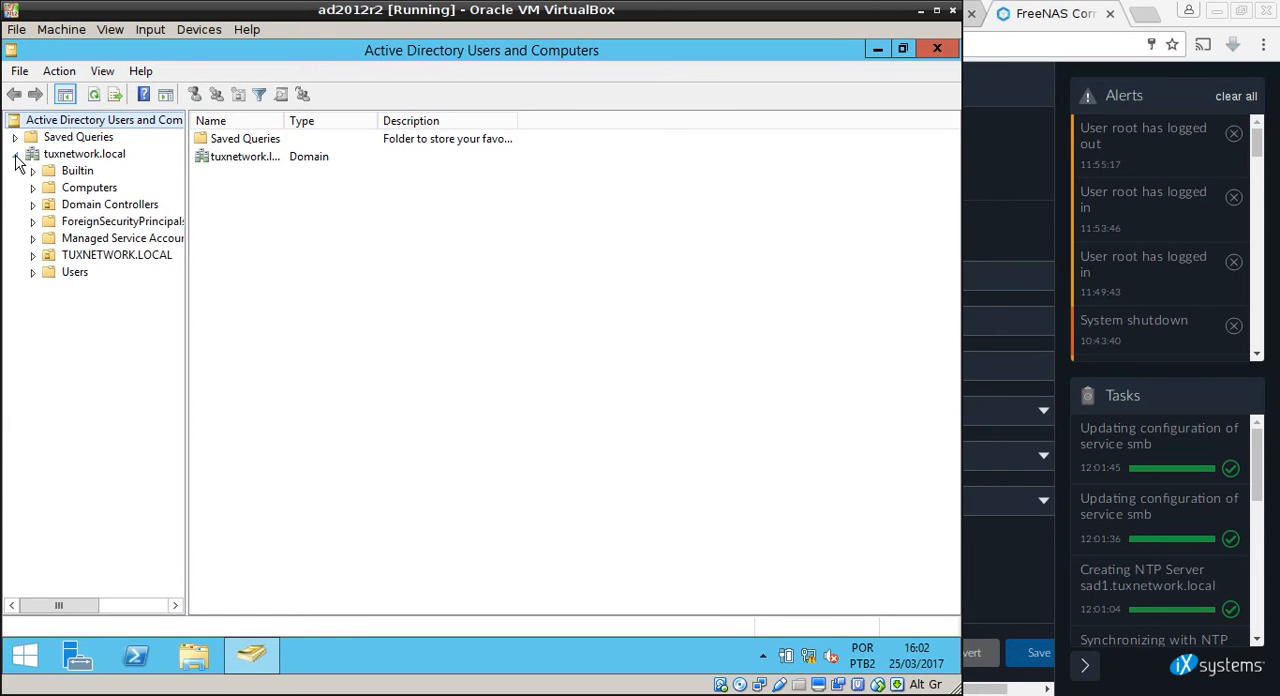
click(33, 255)
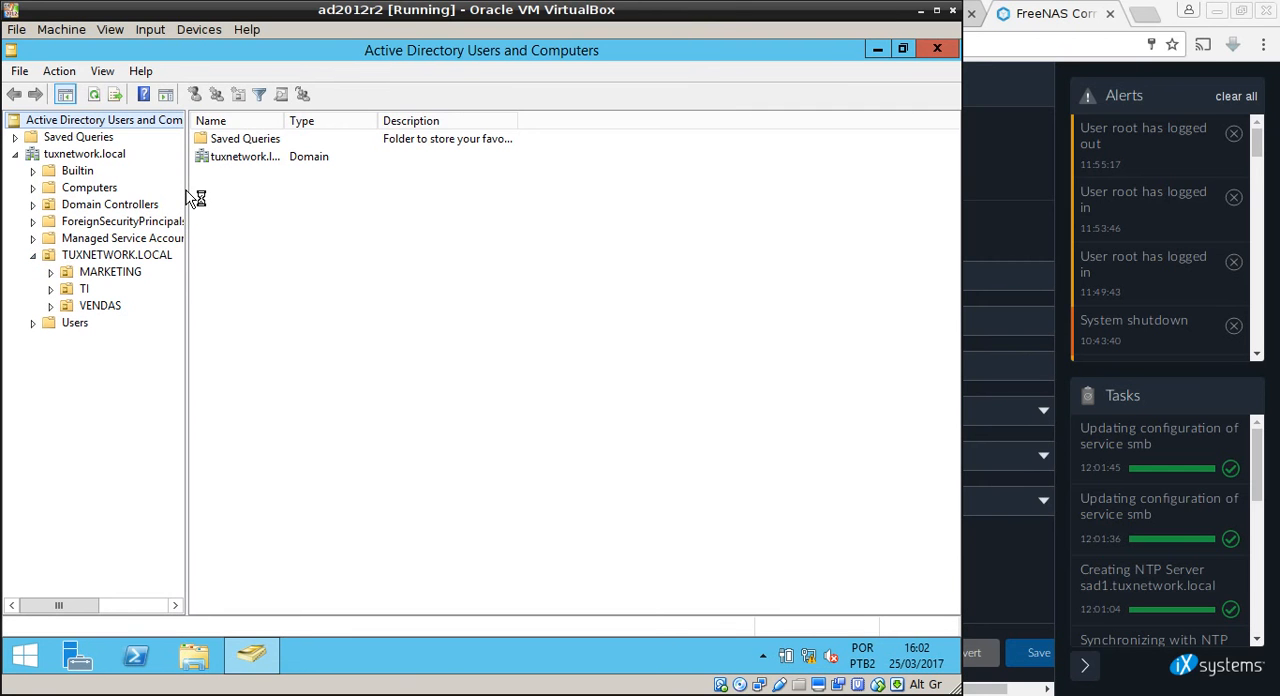
drag(187, 191, 267, 206)
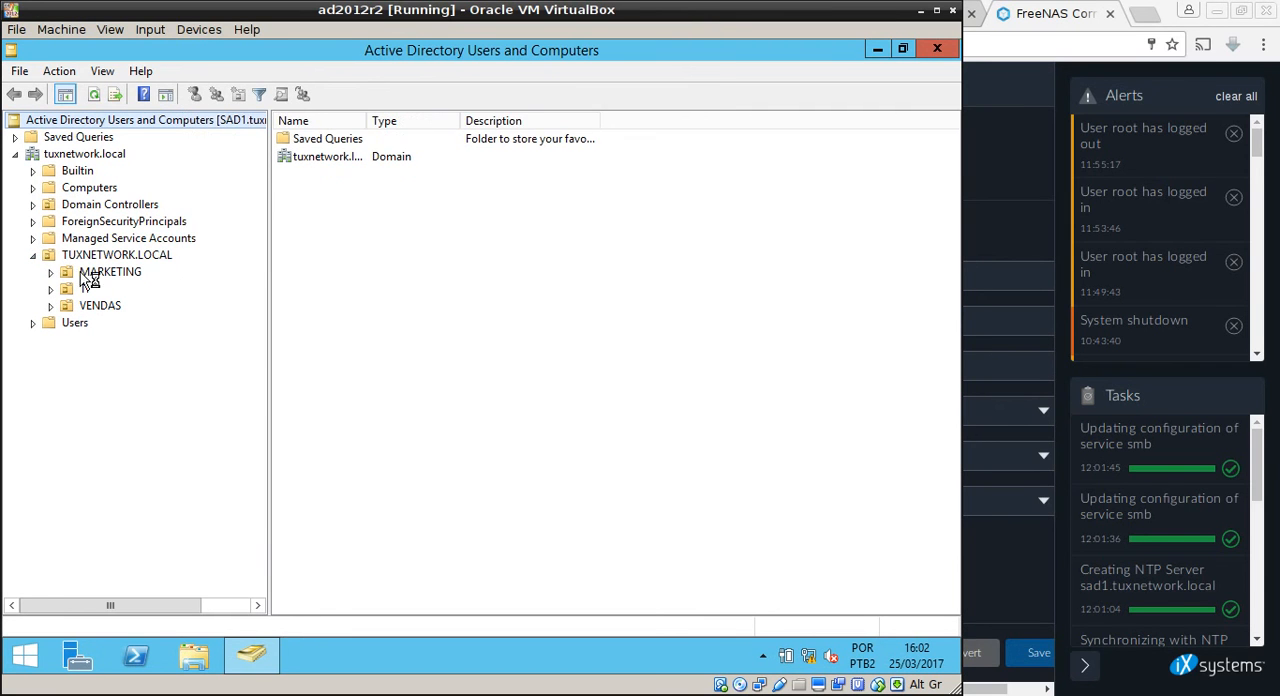
click(110, 257)
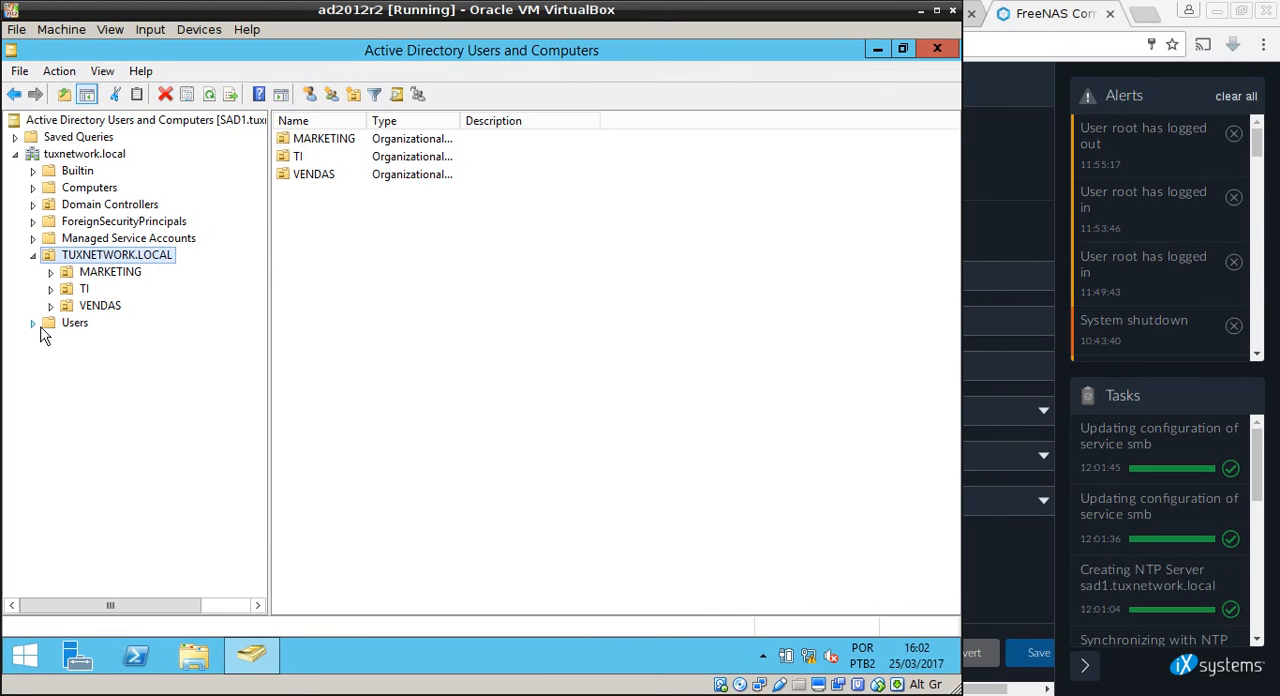
click(115, 273)
click(84, 289)
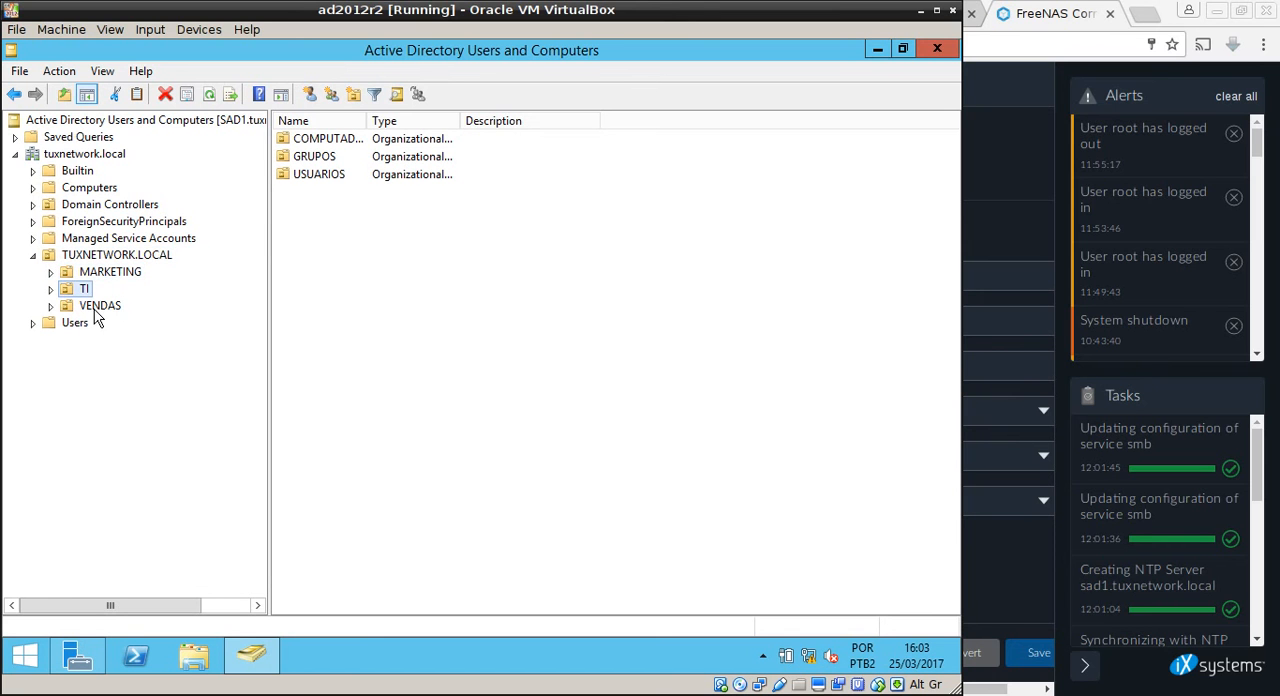
click(95, 306)
Review the user accounts in the USUARIOS unit of MARKETING, TI and VENDAS.
click(52, 273)
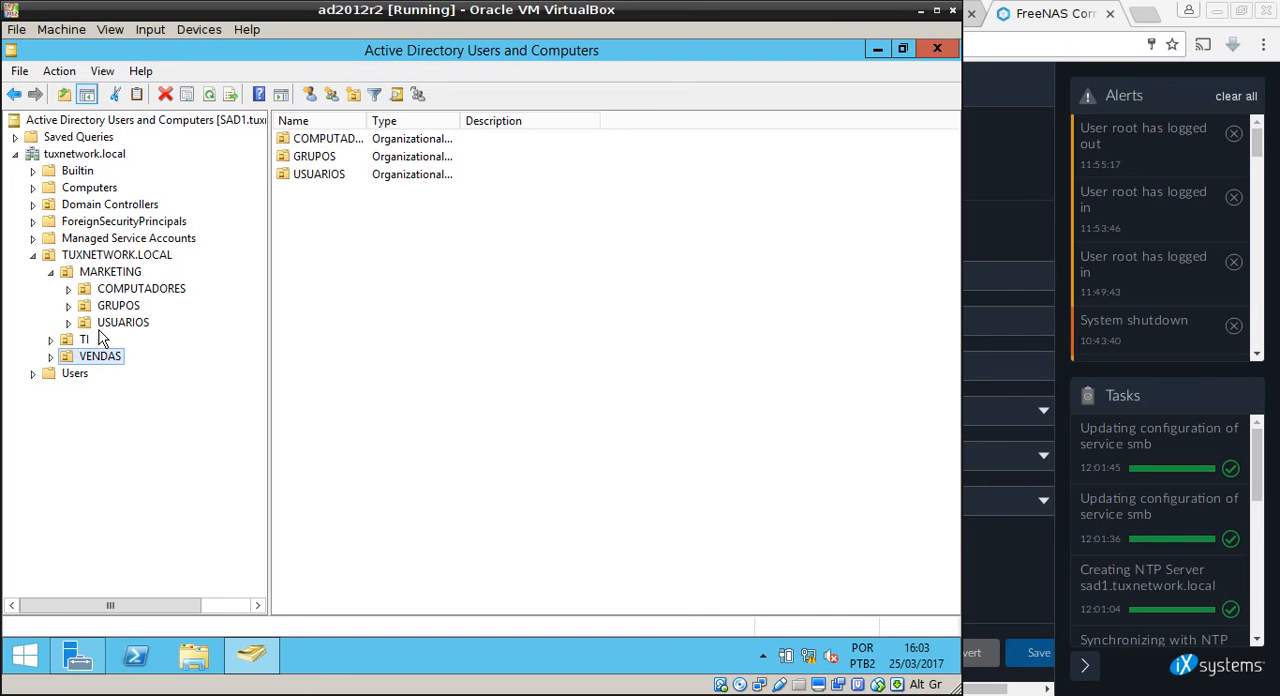
click(69, 323)
click(135, 328)
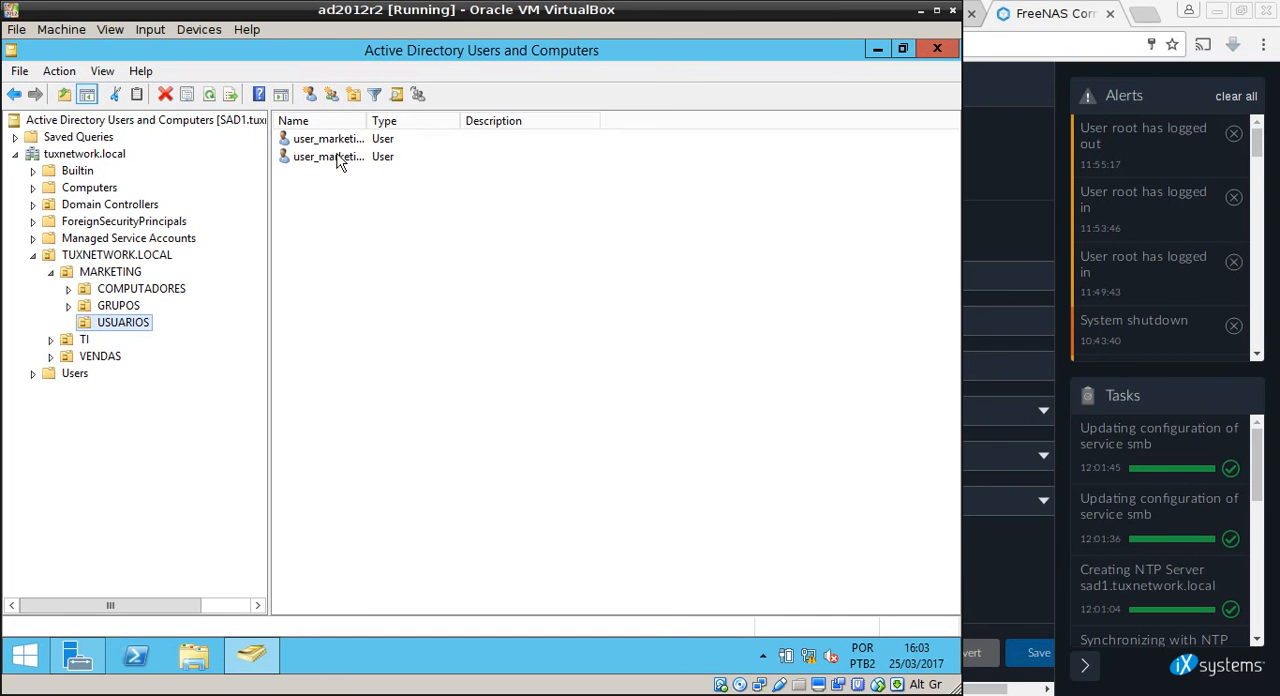
drag(369, 121, 433, 122)
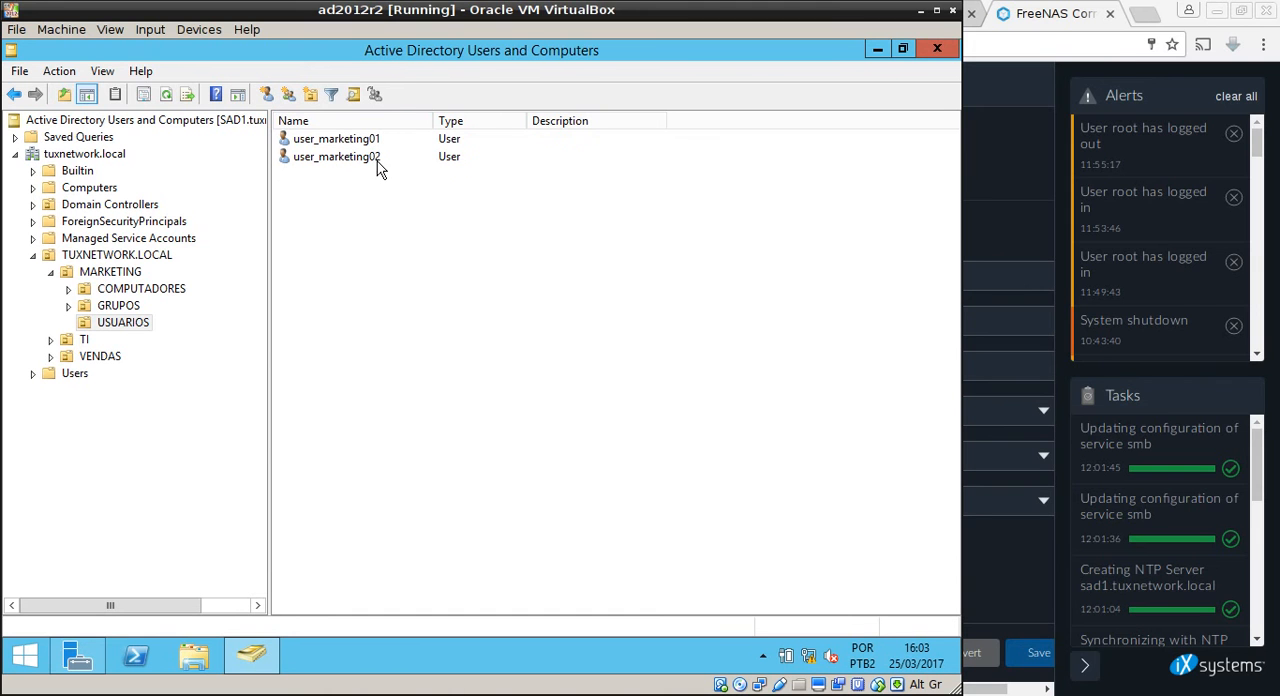
click(51, 339)
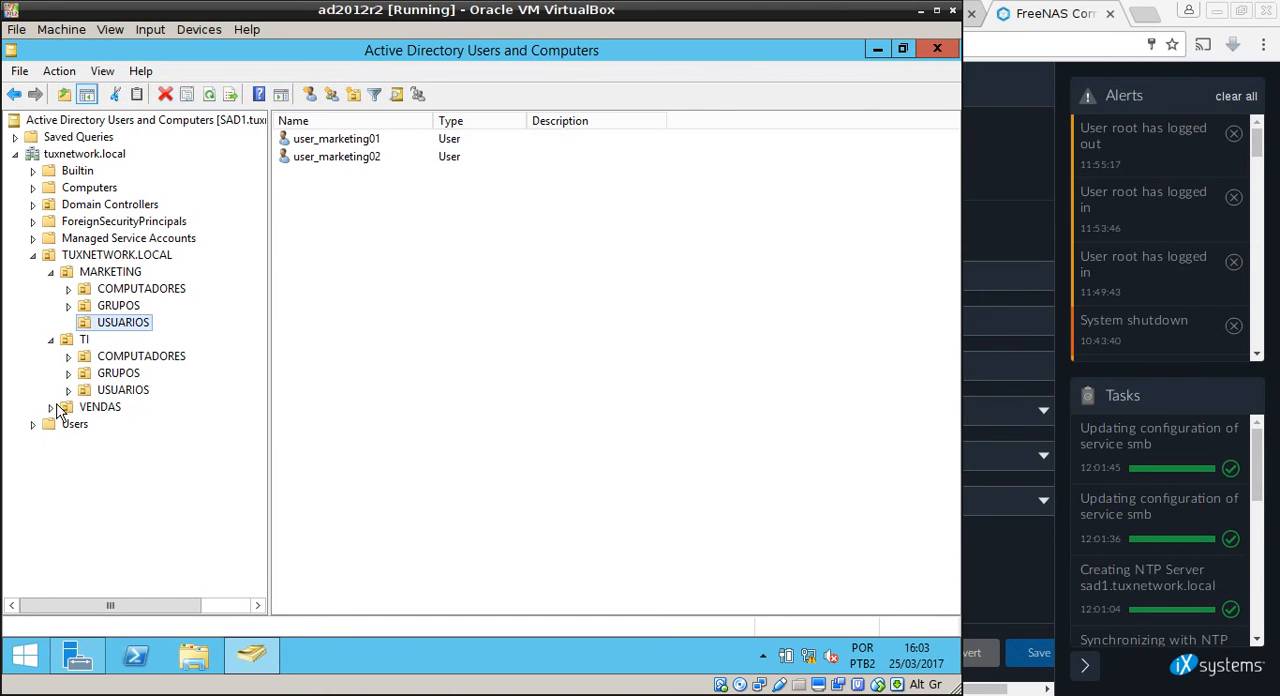
click(51, 407)
click(123, 390)
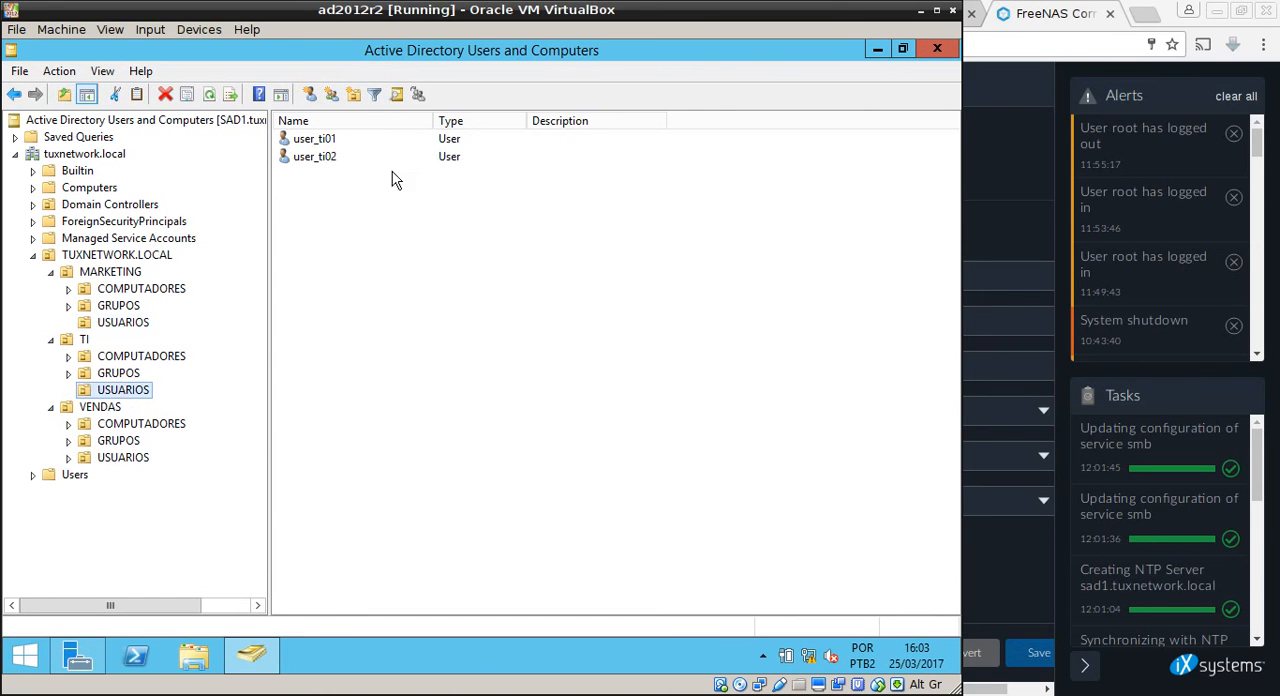
click(126, 458)
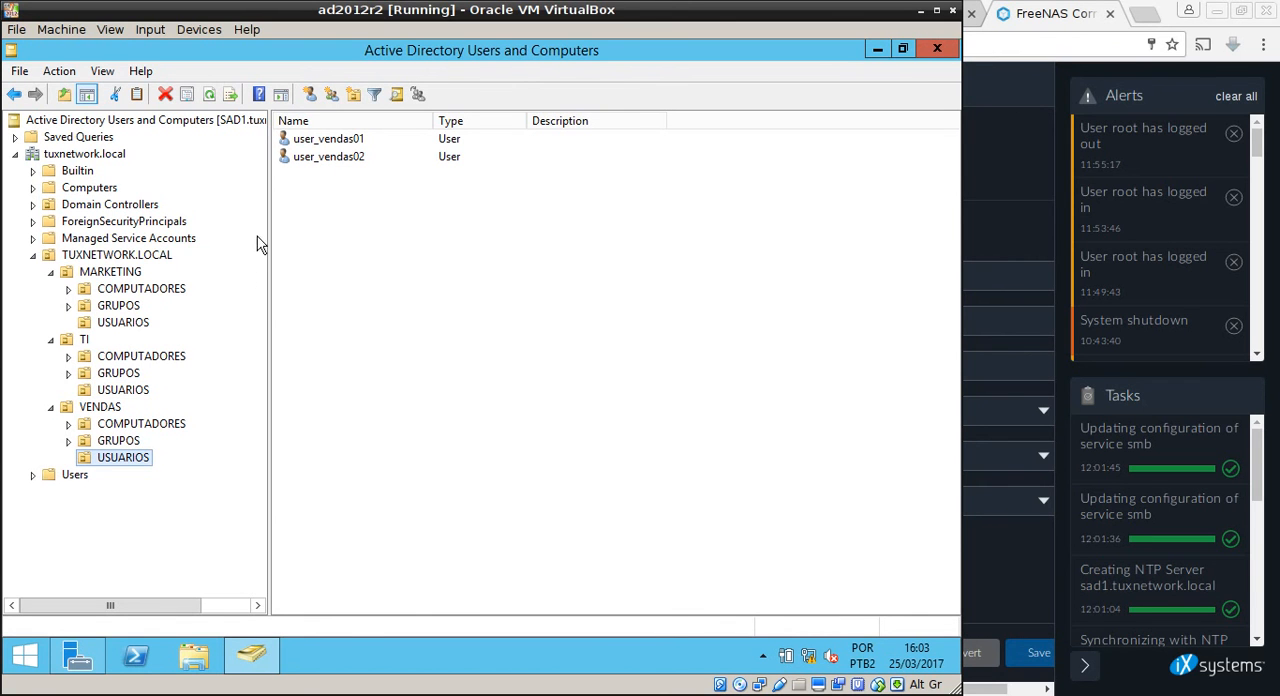
Check the members of the GG_MARKETING group in the MARKETING unit's GRUPOS and close its properties without changes.
click(122, 306)
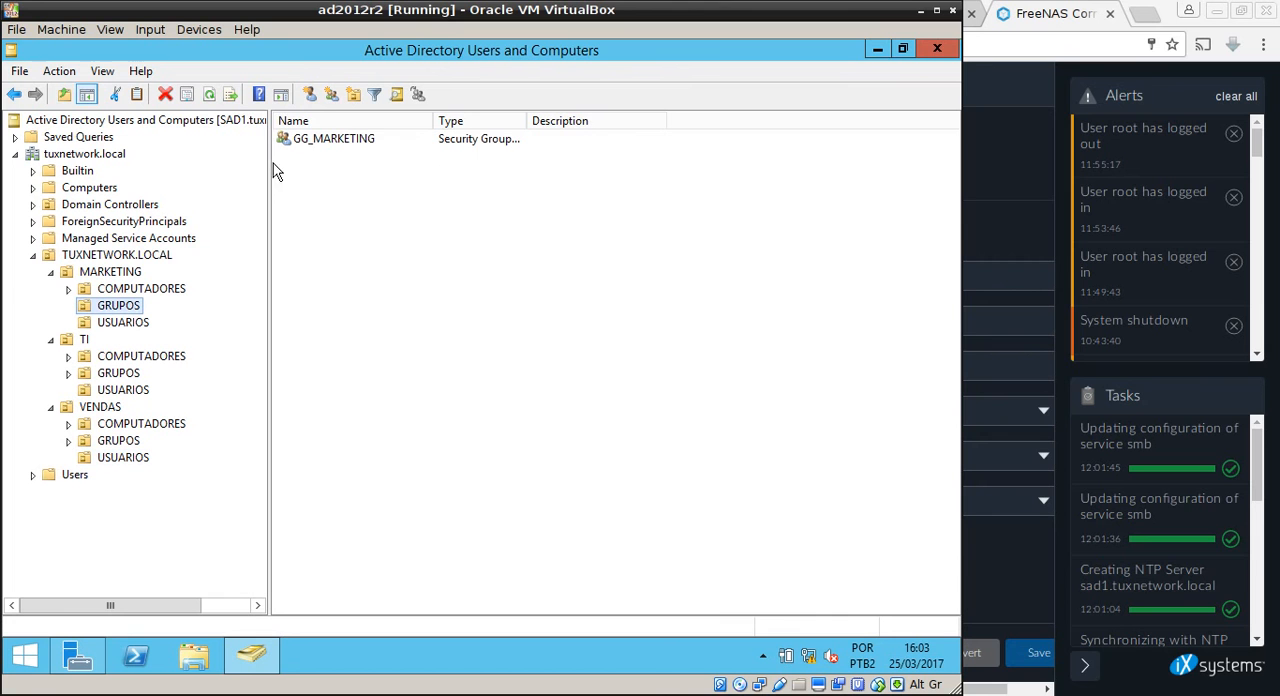
double_click(337, 145)
click(375, 168)
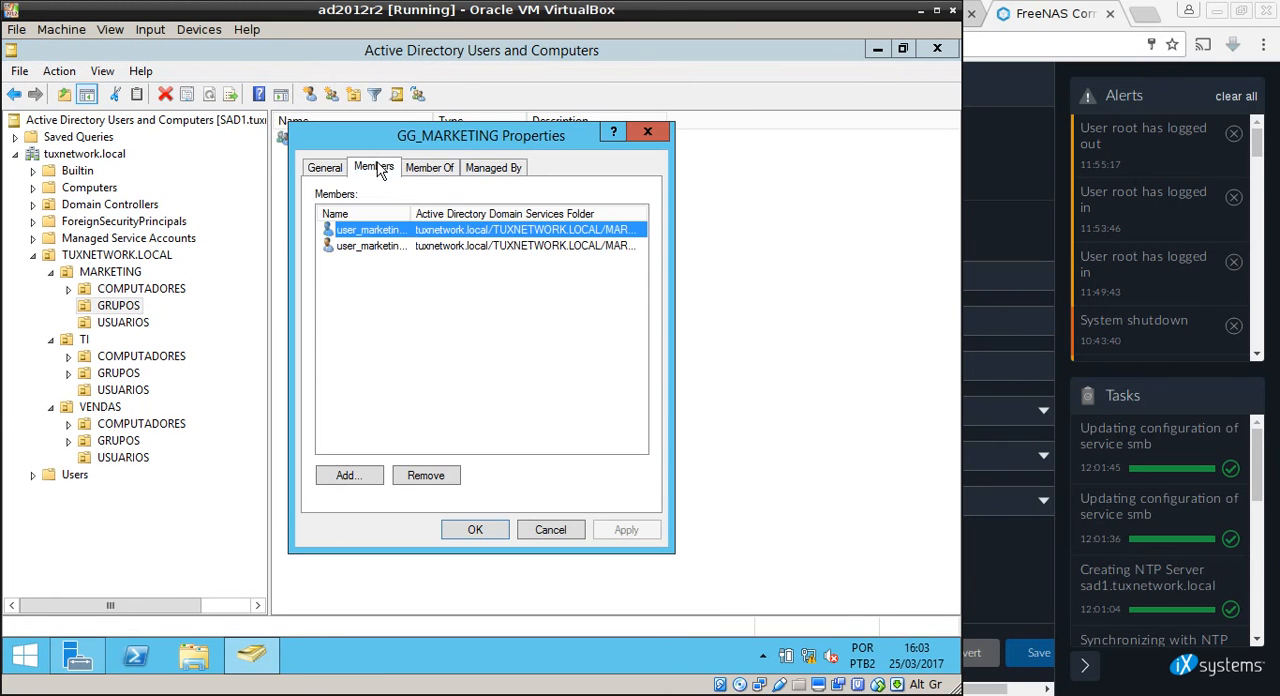
double_click(411, 213)
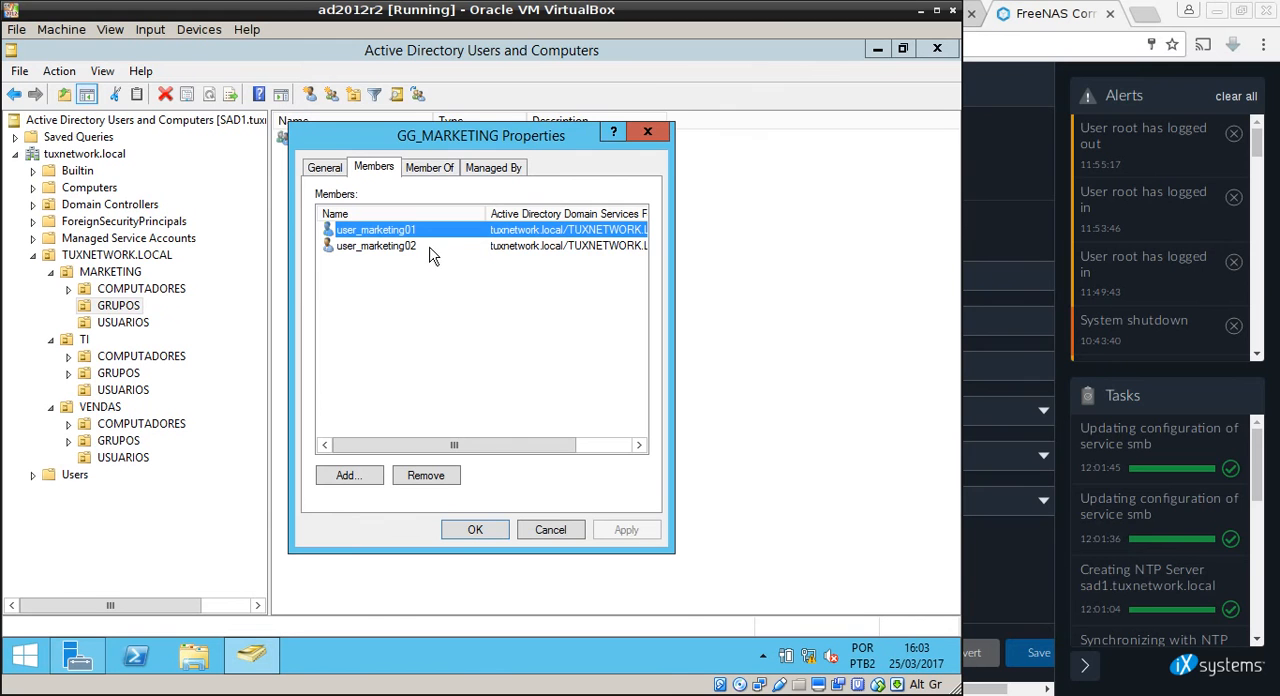
click(404, 247)
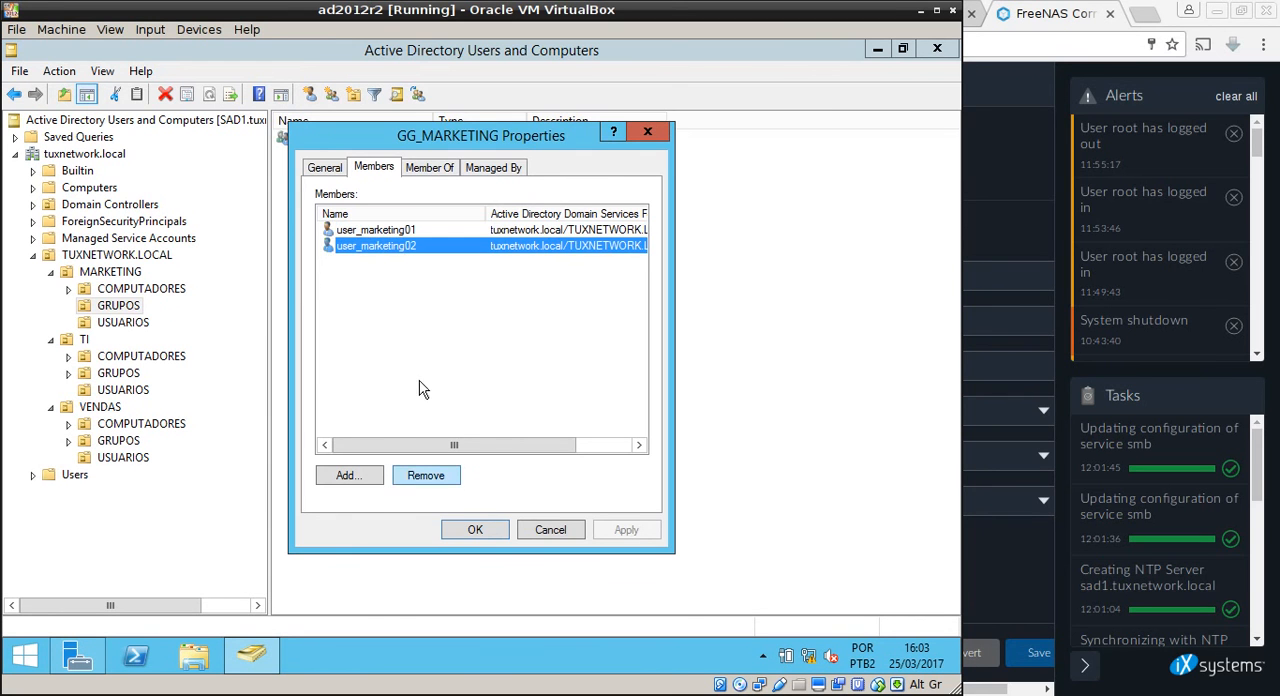
click(546, 532)
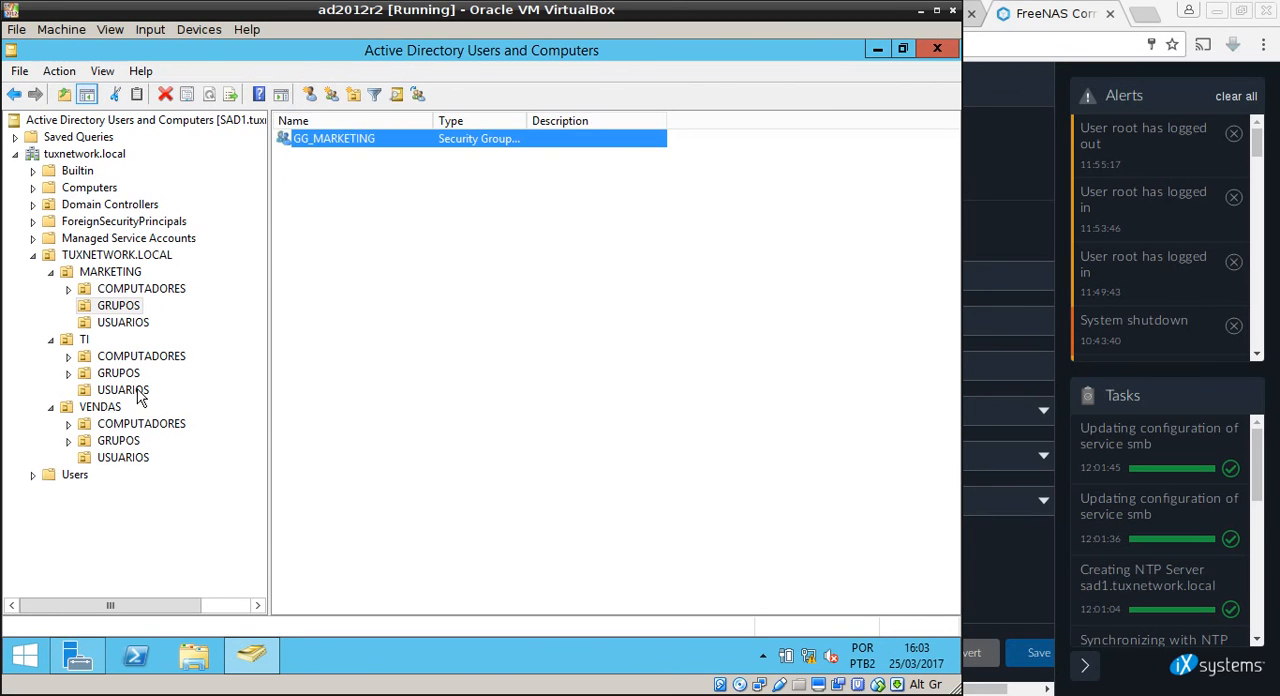
Check the members of the GG_TI group in the TI unit's GRUPOS and close its properties without changes.
click(120, 373)
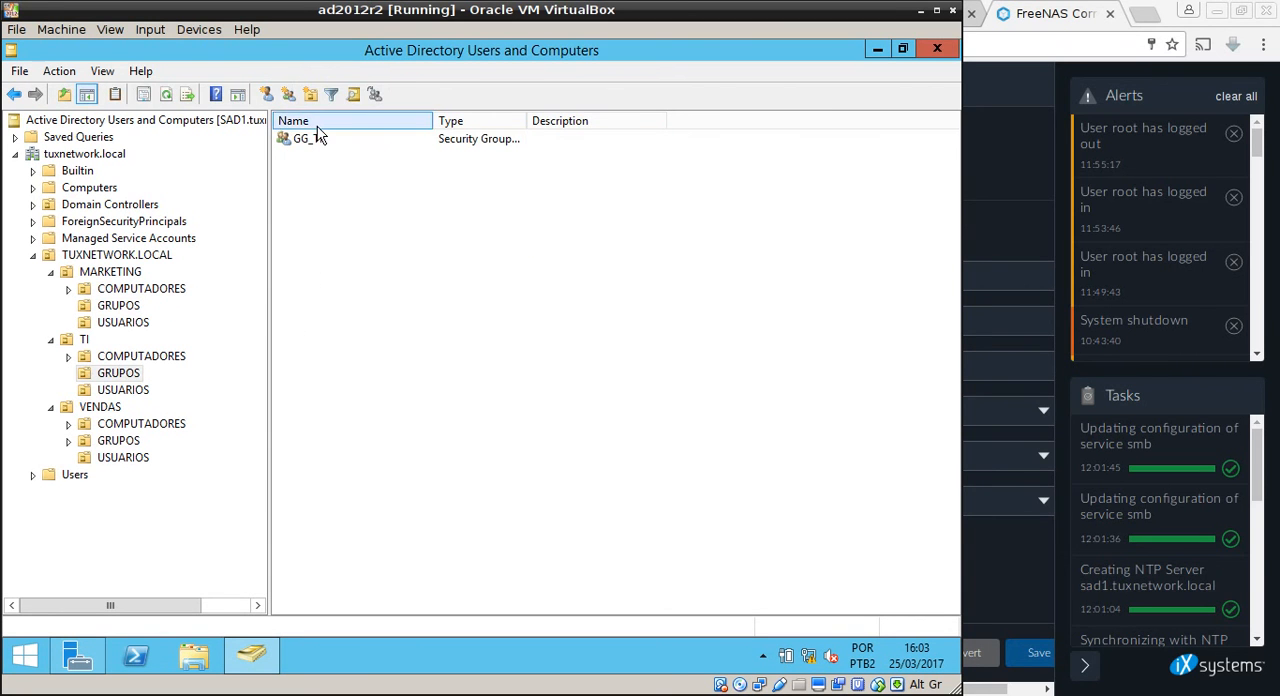
double_click(310, 139)
click(380, 168)
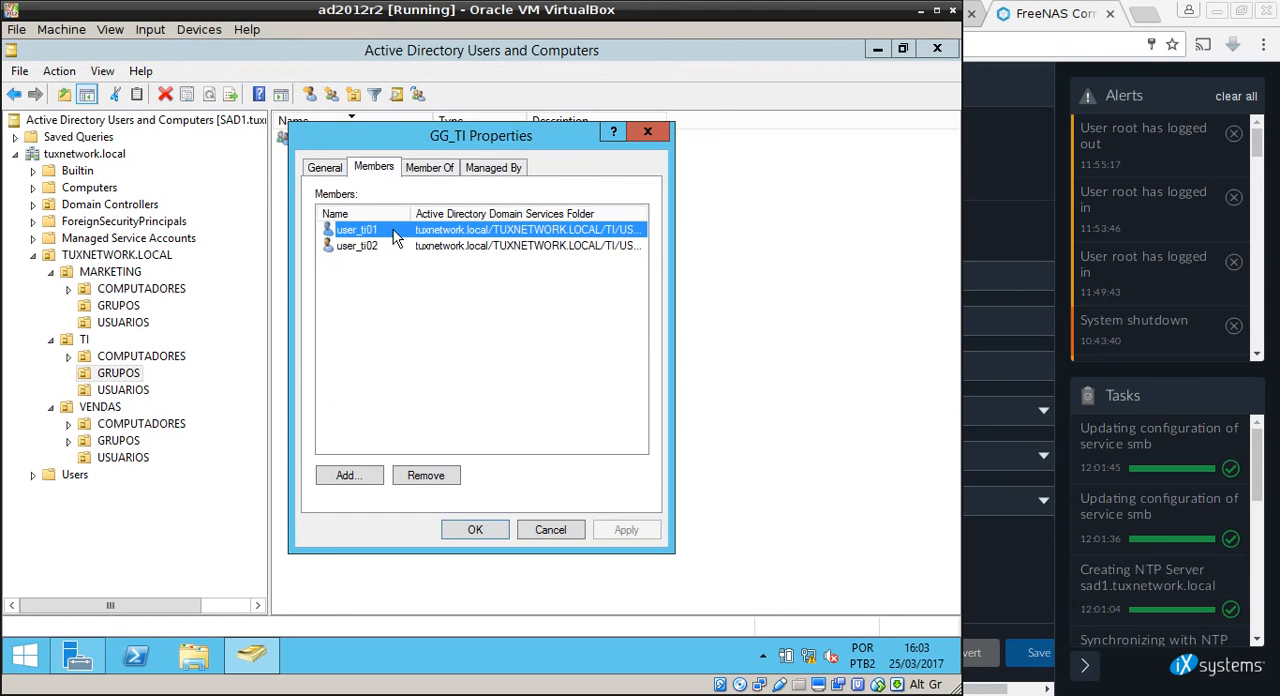
click(366, 250)
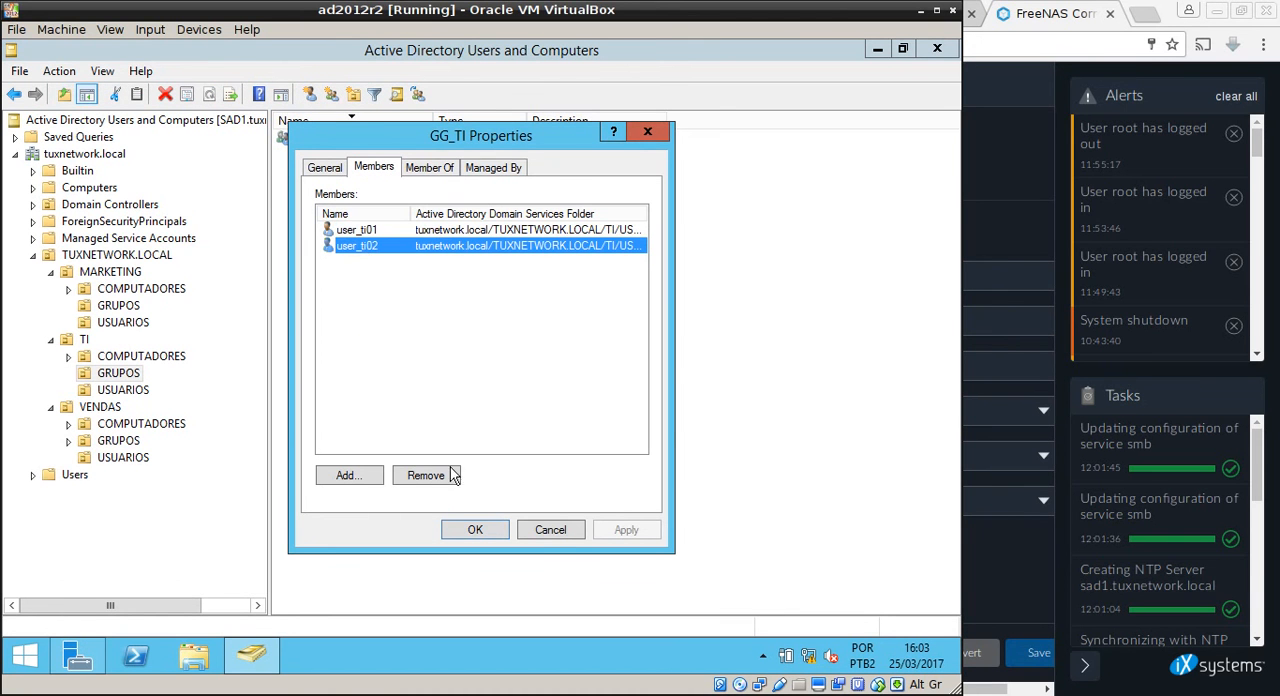
click(550, 535)
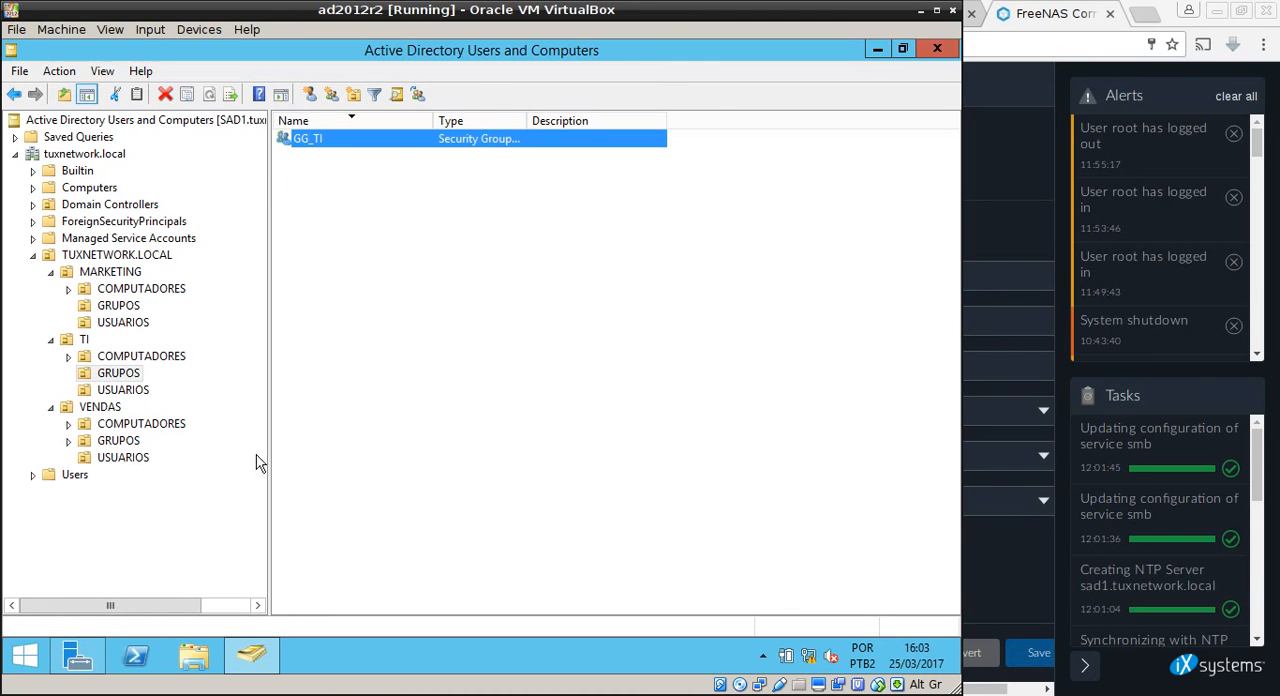
Check the members of the GG_VENDAS group in the VENDAS unit's GRUPOS and close its properties without changes.
click(120, 440)
double_click(337, 140)
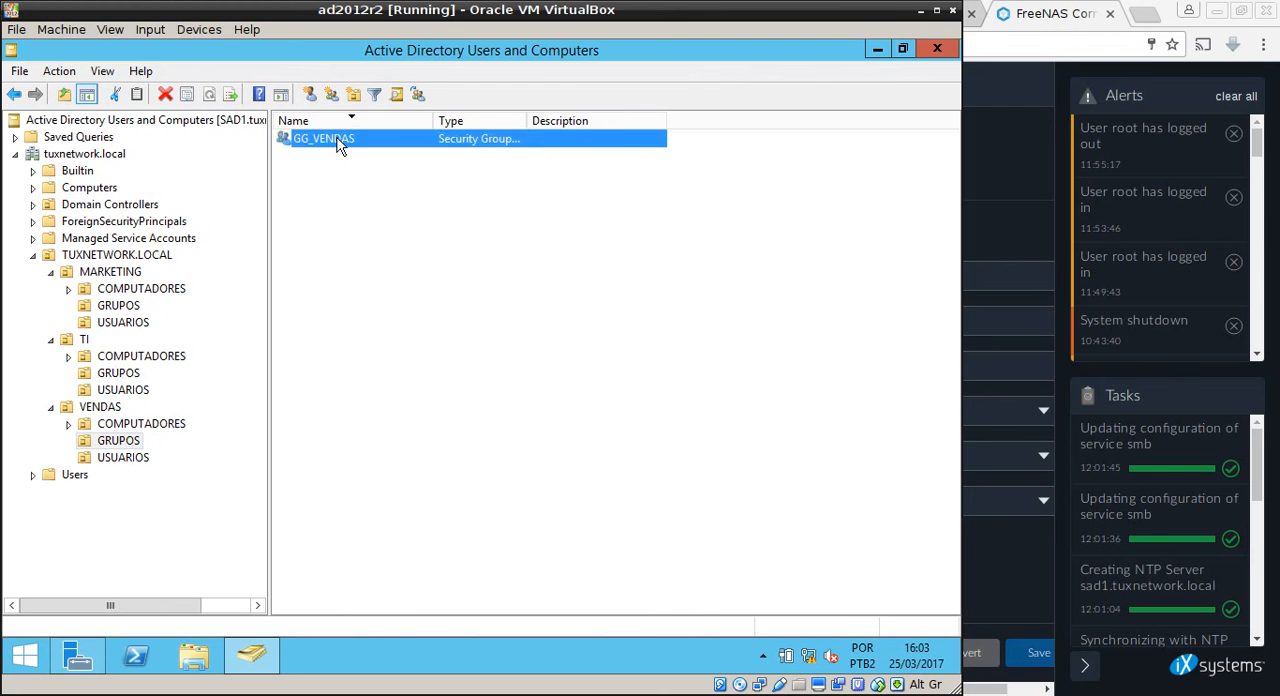
click(373, 167)
drag(410, 214, 428, 214)
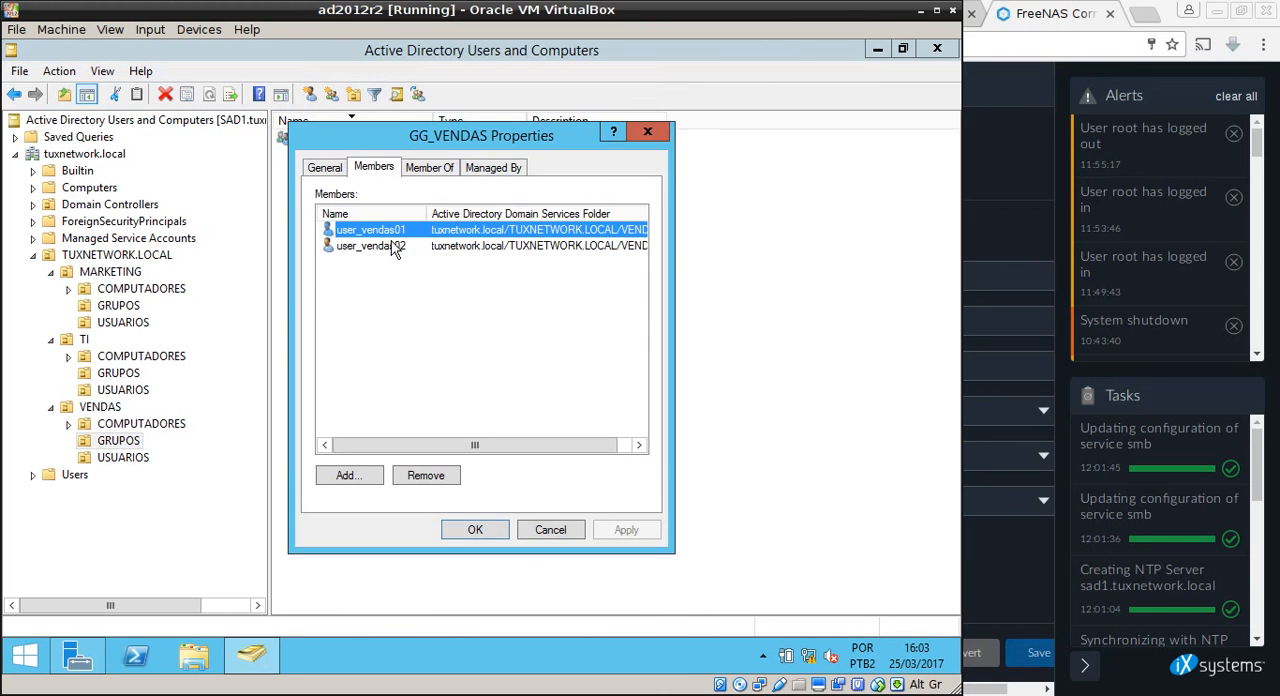
click(386, 250)
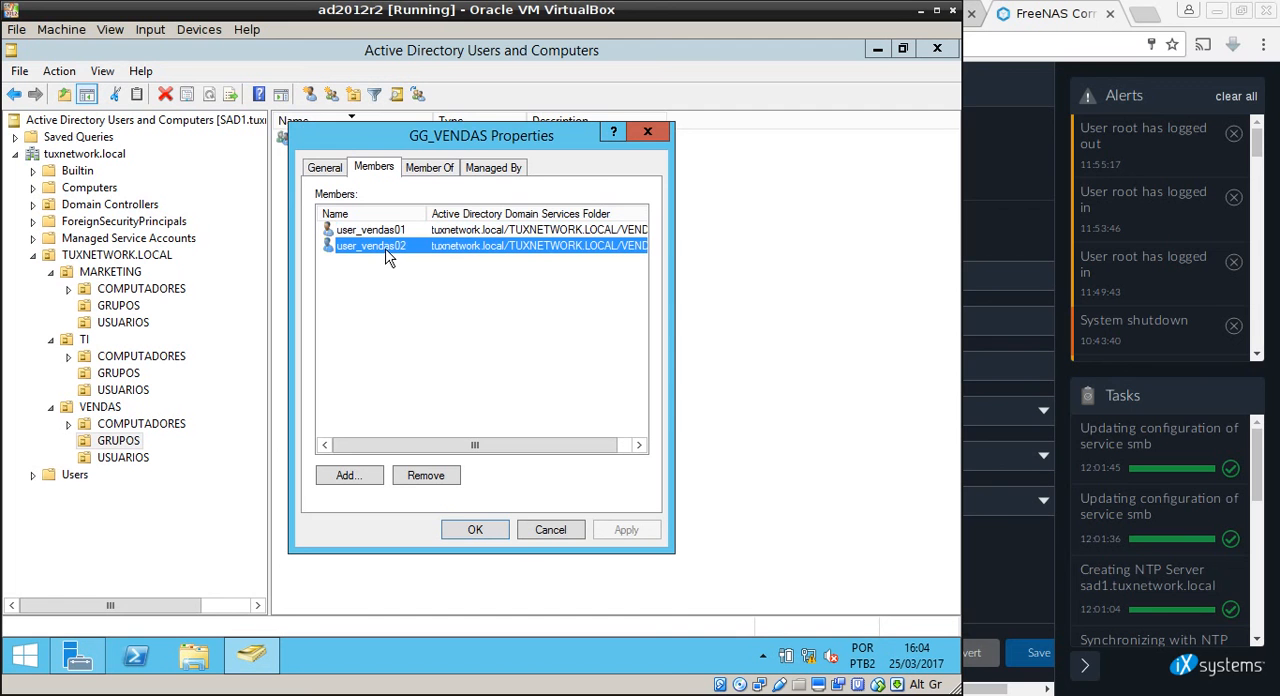
click(556, 531)
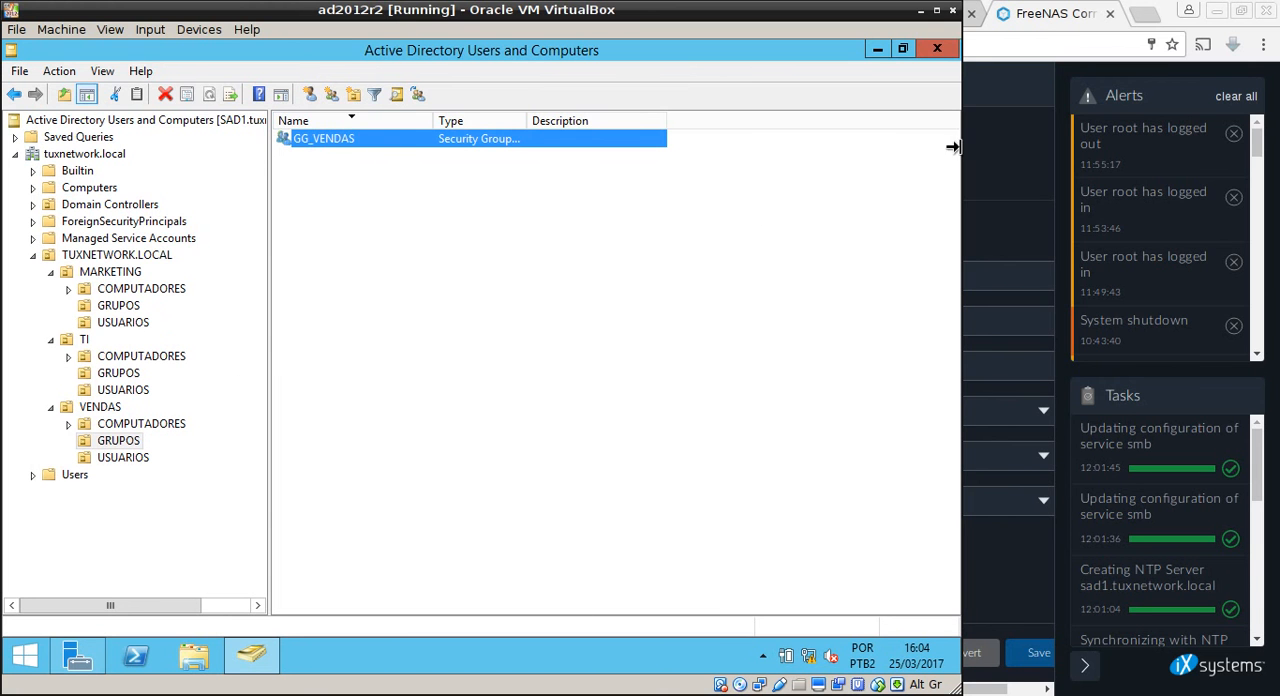
Leave the virtual machine, review the Directory Services integration and test items in the AD-FreeNAS.txt notes, and return to the FreeNAS web interface.
click(918, 12)
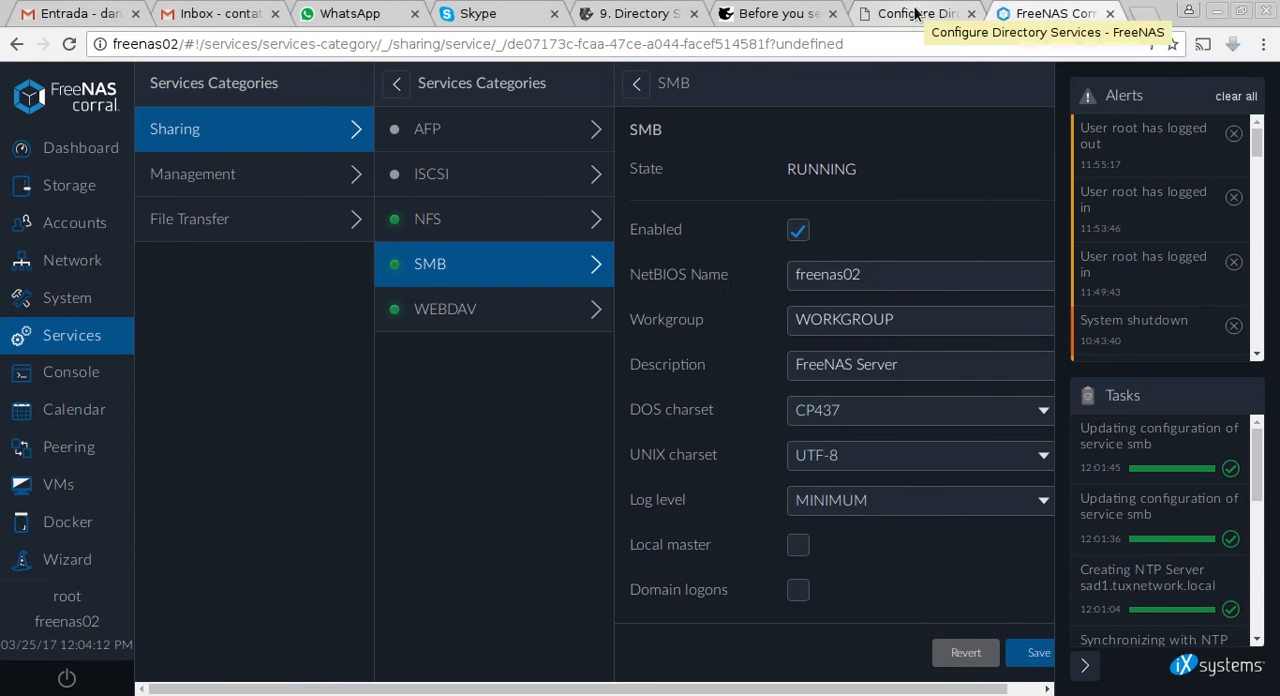
key(alt+Tab)
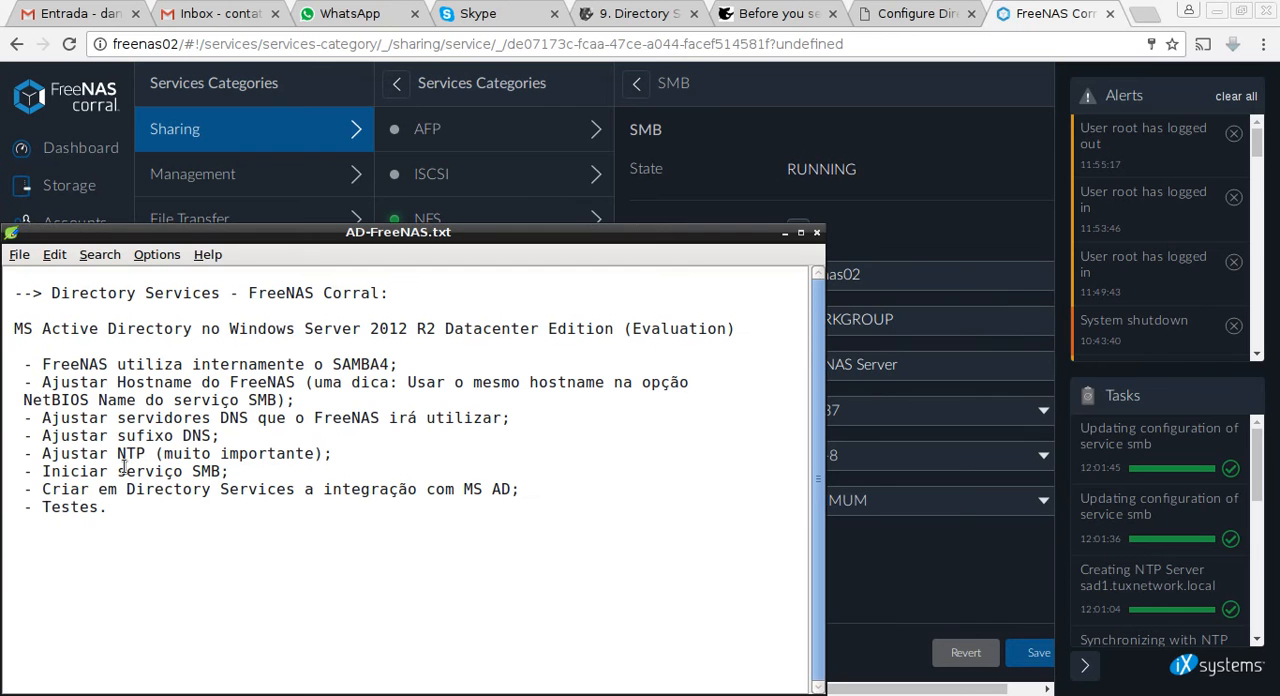
drag(44, 494, 300, 512)
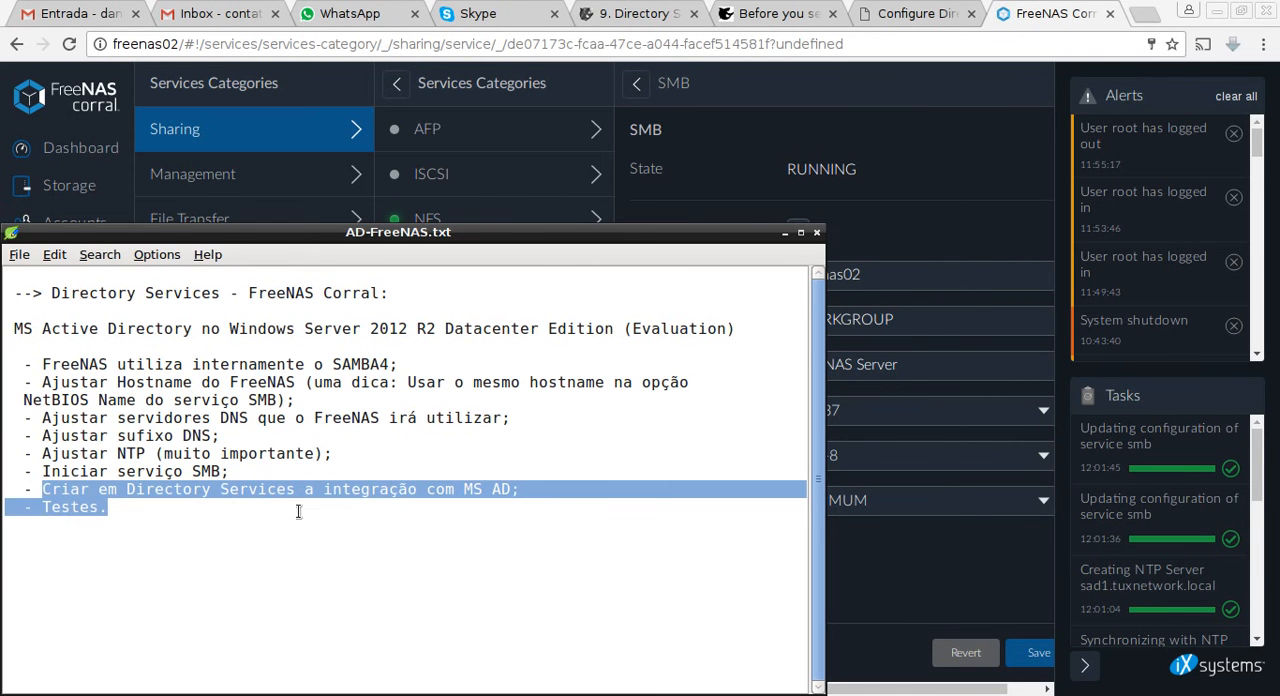
click(784, 232)
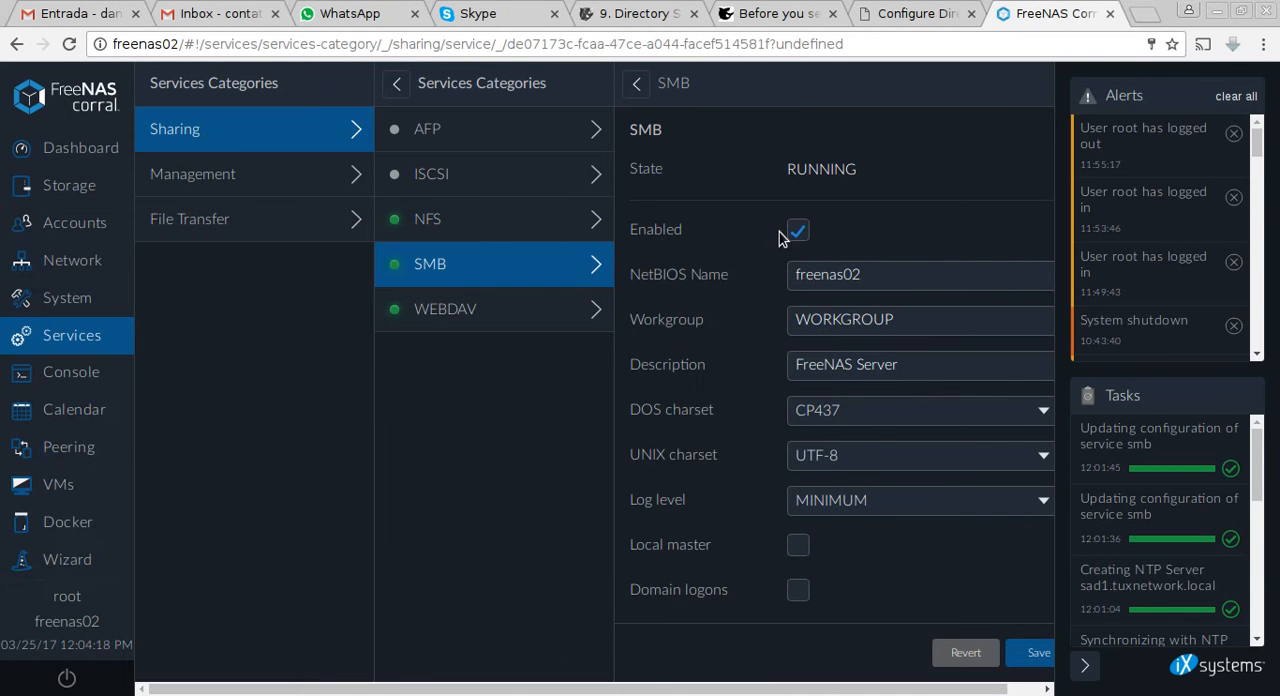
Open the Active Directory configuration in the Directory Services accounts settings and enter DS_MSAD as its name.
click(90, 223)
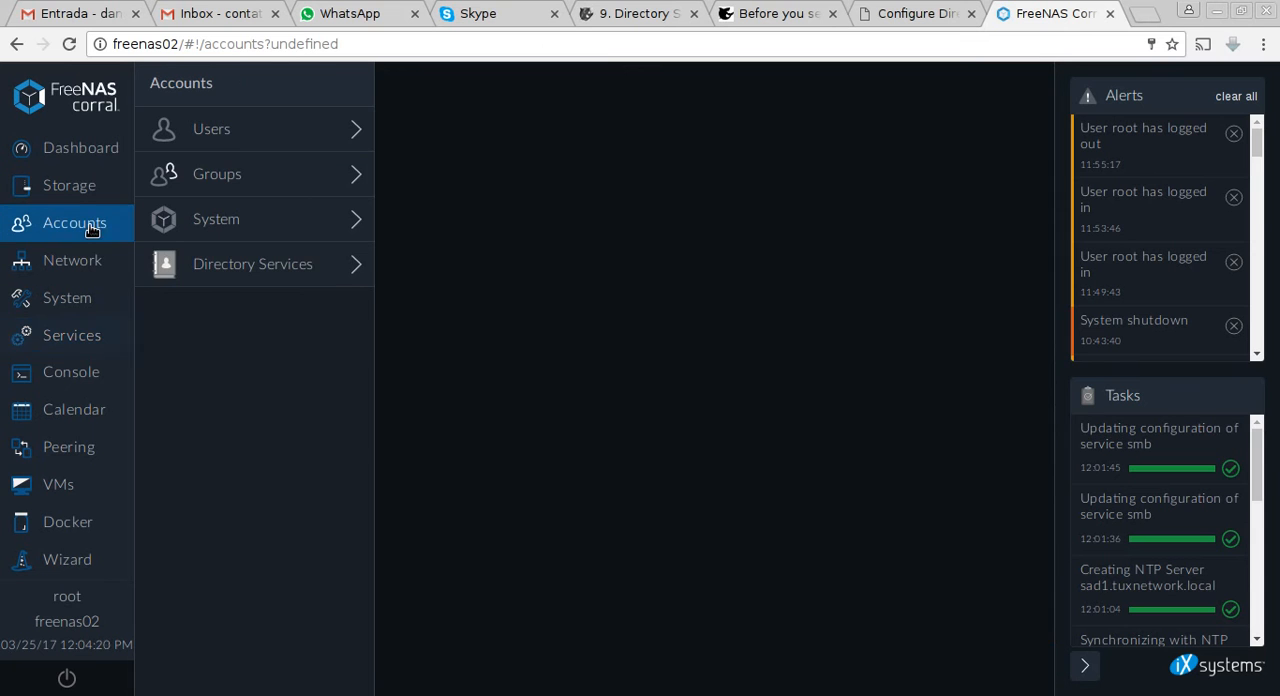
click(248, 279)
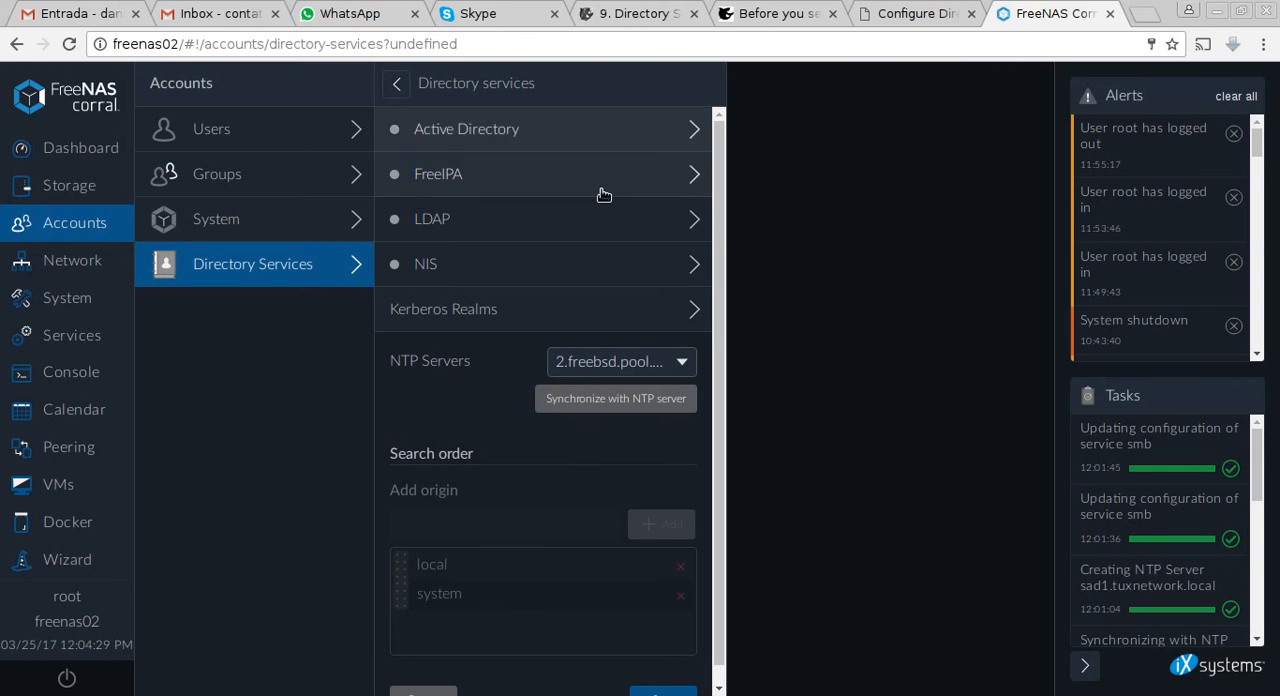
click(464, 140)
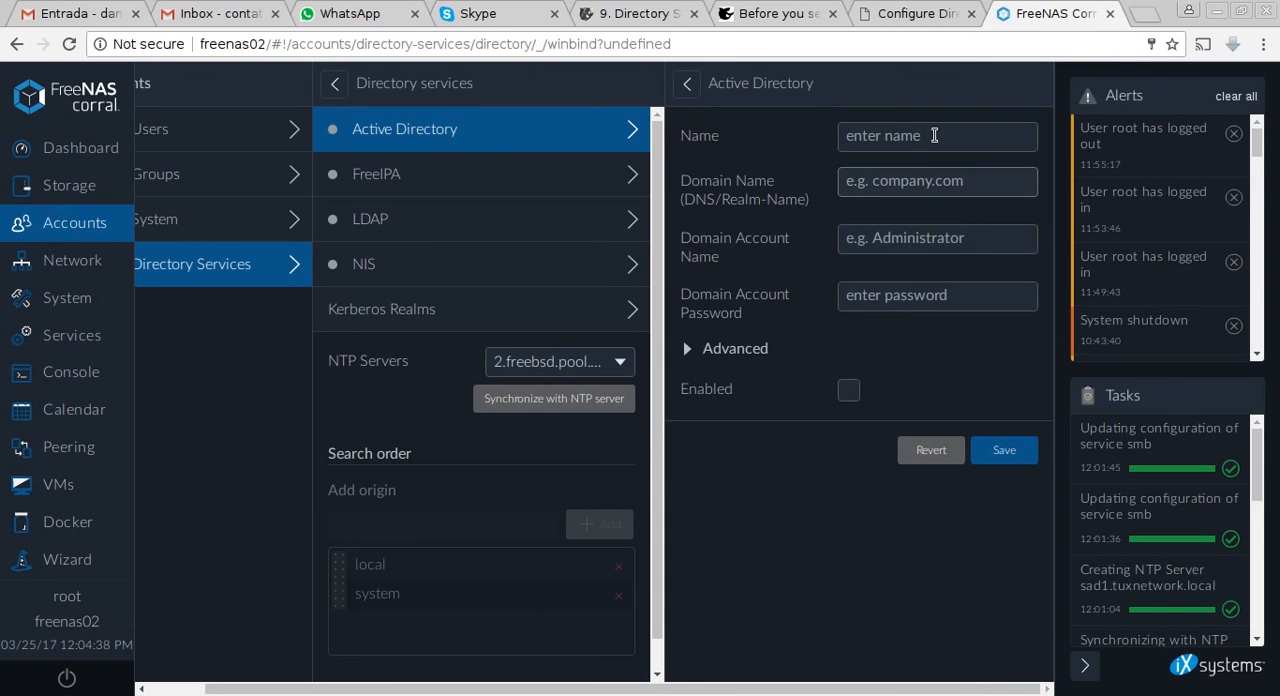
click(933, 135)
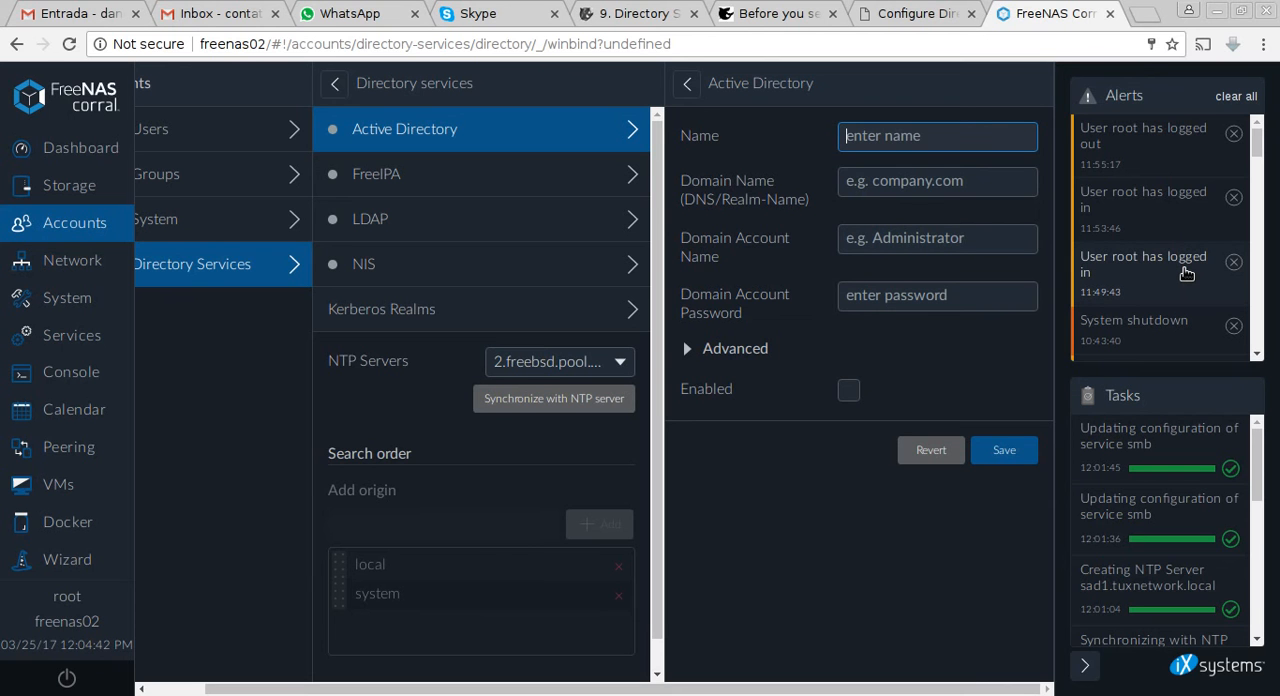
text(DS_MSAD)
click(937, 211)
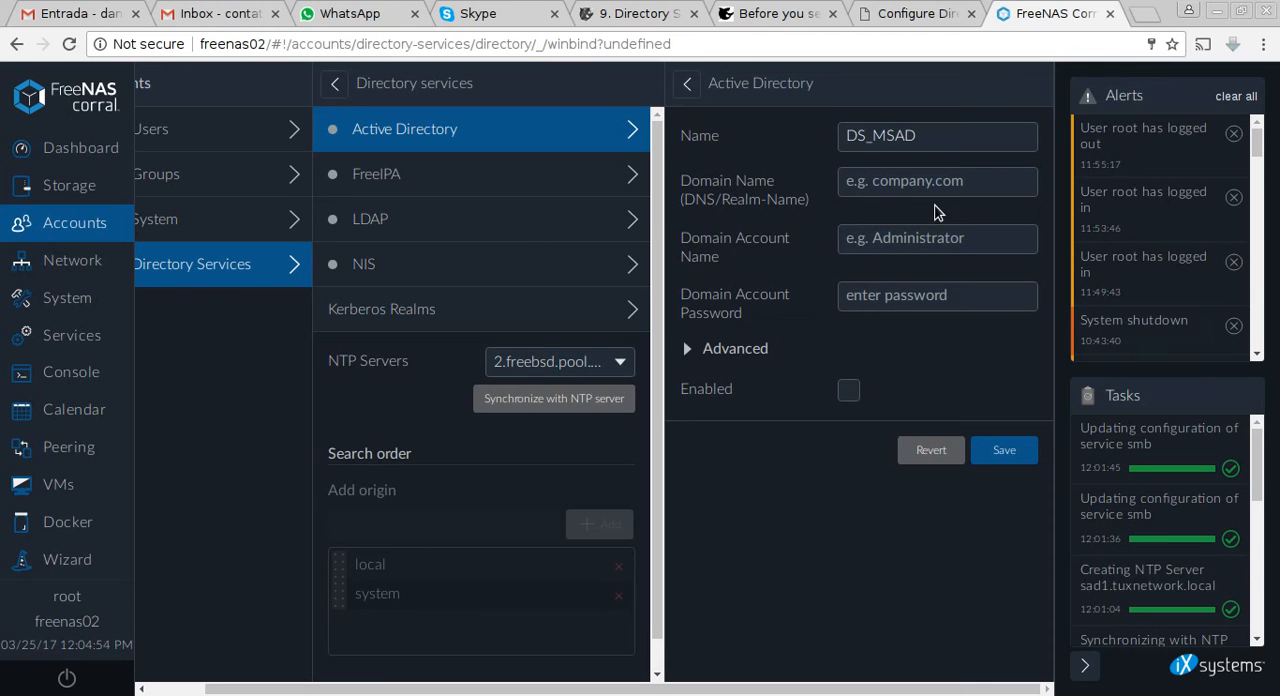
Set the Active Directory domain name to tuxnetwork.local.
click(907, 187)
text(tucx)
key(BackSpace)
key(BackSpace)
key(BackSpace)
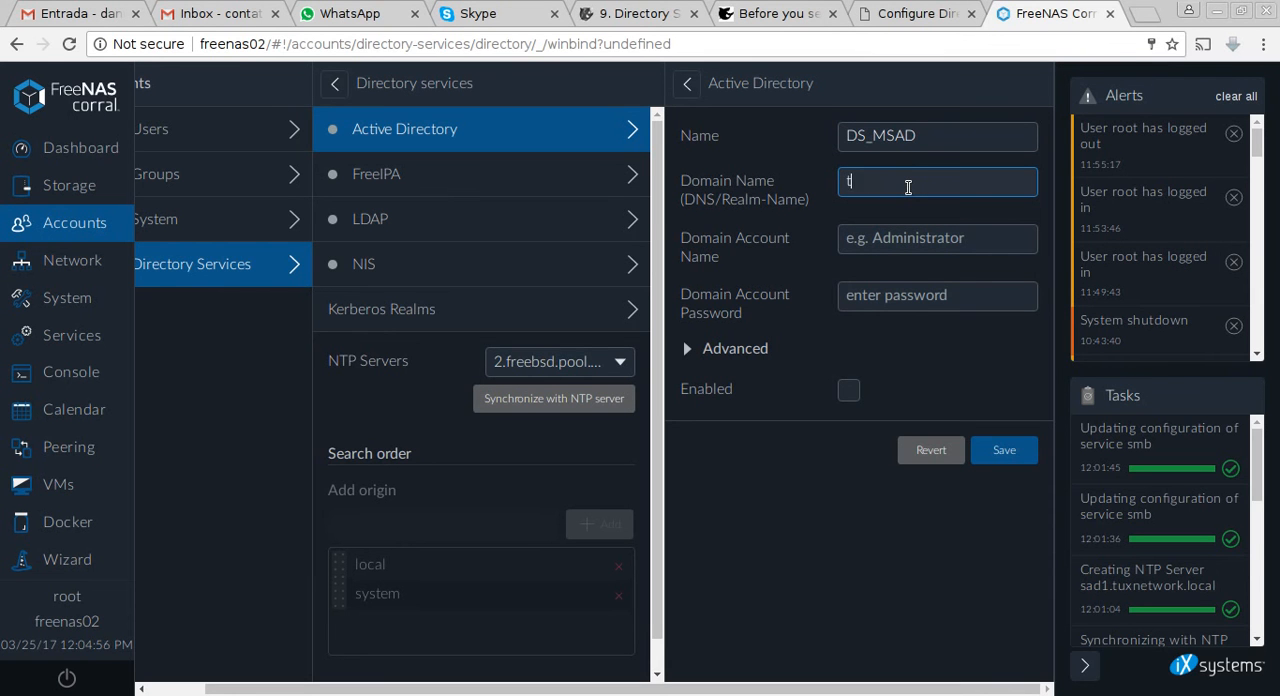
text(iux)
key(BackSpace)
key(BackSpace)
text(x)
text(uxnetwork)
text(.local)
click(878, 237)
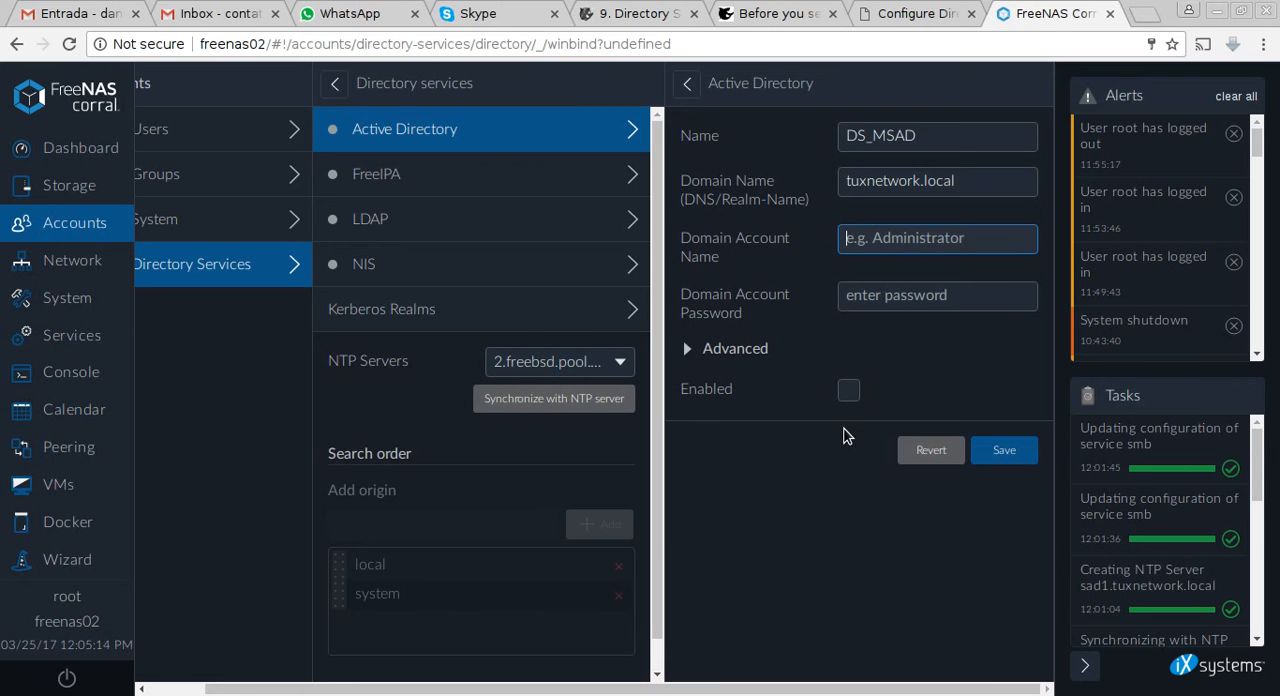
text(admi)
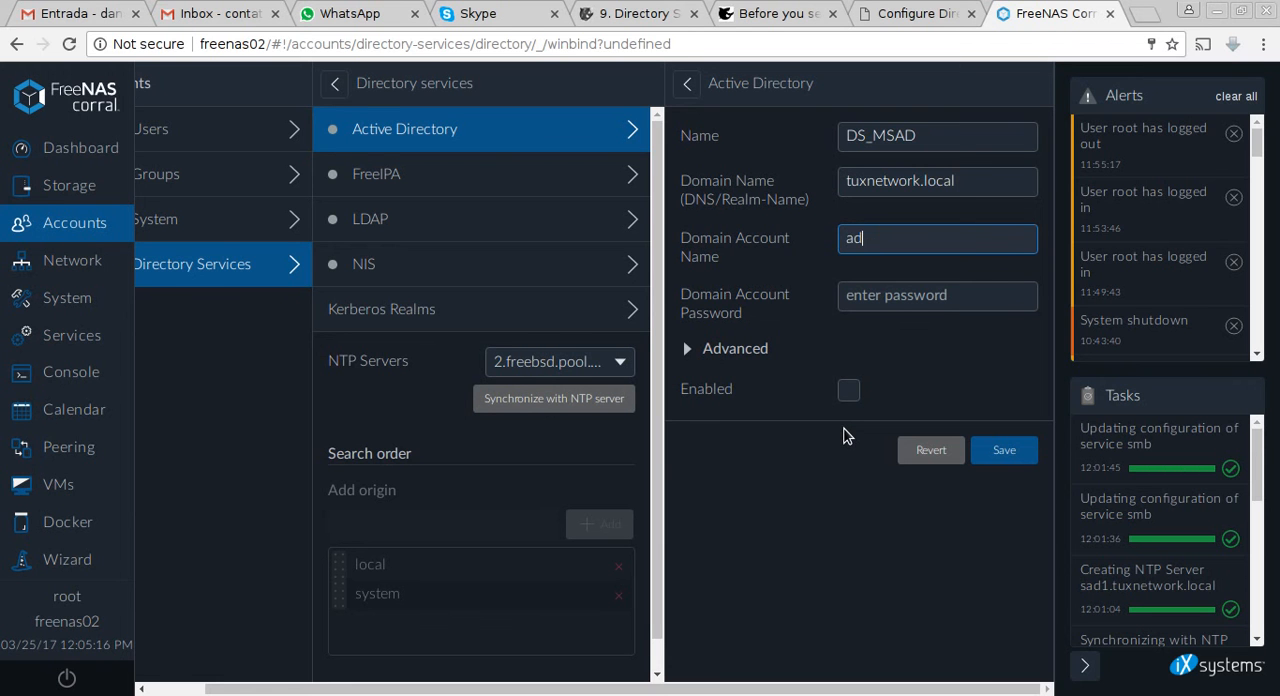
key(BackSpace)
key(BackSpace)
key(BackSpace)
key(BackSpace)
text(adm)
key(BackSpace)
key(BackSpace)
key(BackSpace)
text(administrator)
key(BackSpace)
key(BackSpace)
key(BackSpace)
key(BackSpace)
key(BackSpace)
key(BackSpace)
key(BackSpace)
key(BackSpace)
key(BackSpace)
key(BackSpace)
key(BackSpace)
key(BackSpace)
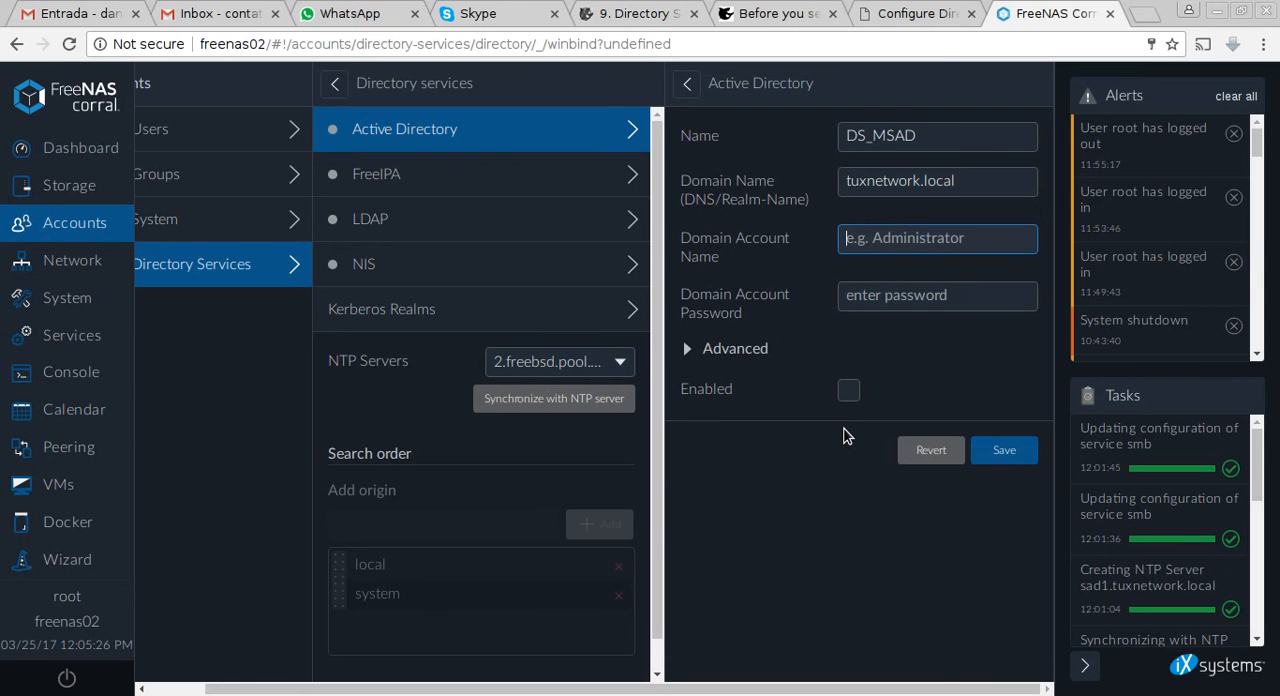
Switch to the Windows Server virtual machine and examine the ds_freenas01 account and its full description in the Users container.
key(alt+Tab)
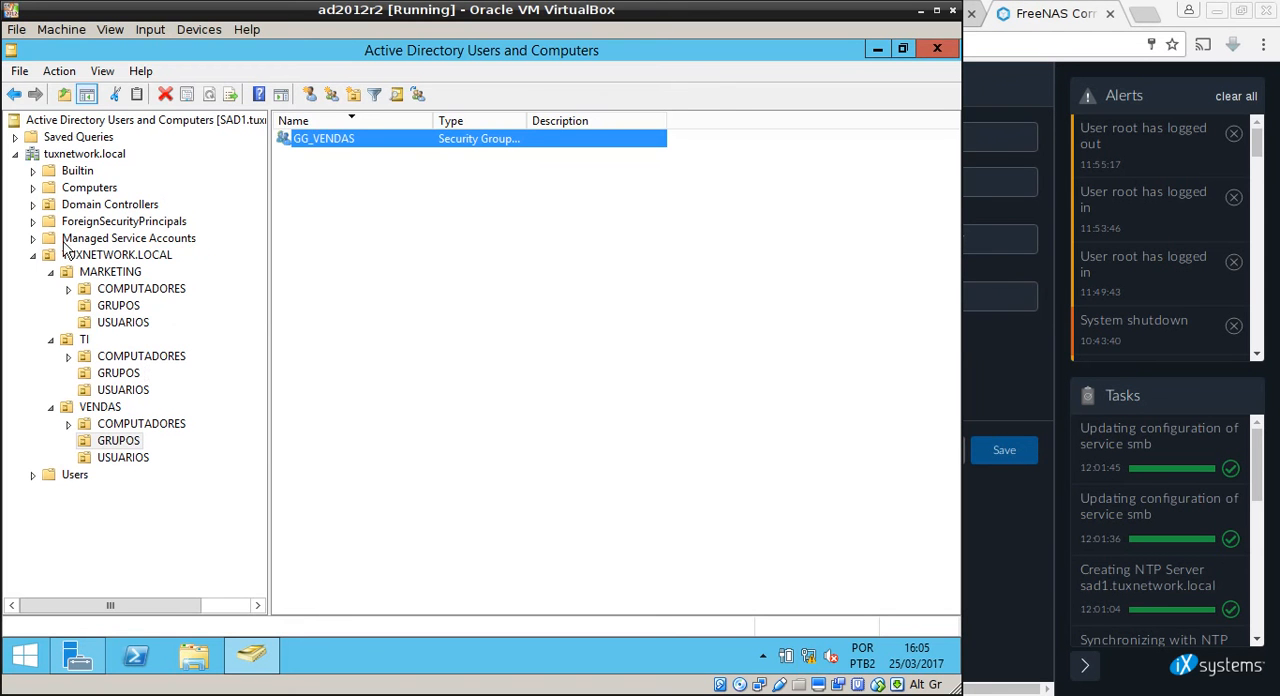
click(78, 476)
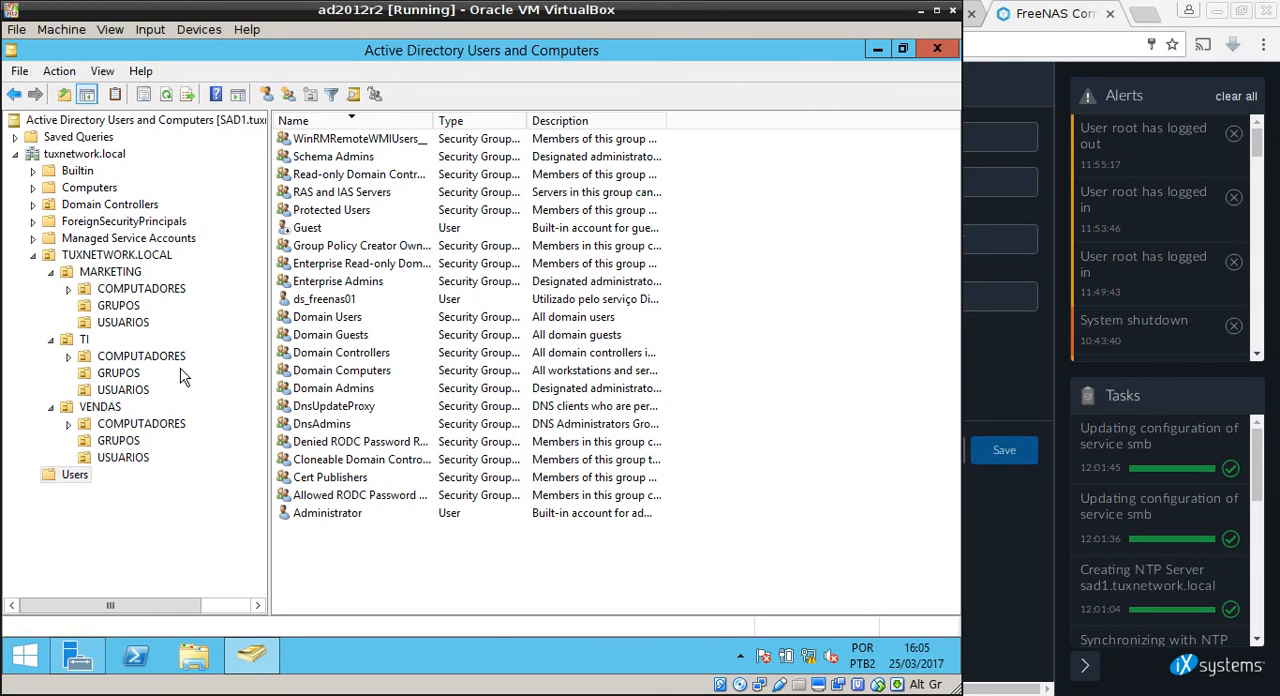
click(346, 301)
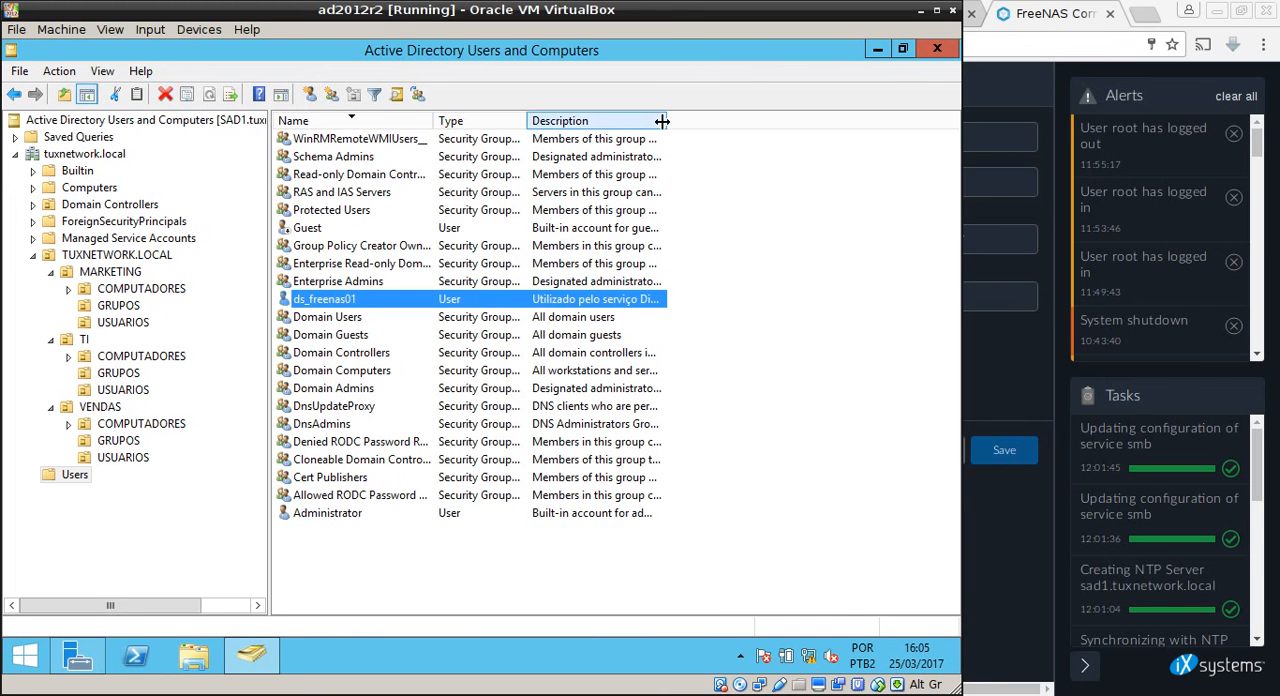
drag(662, 121, 784, 125)
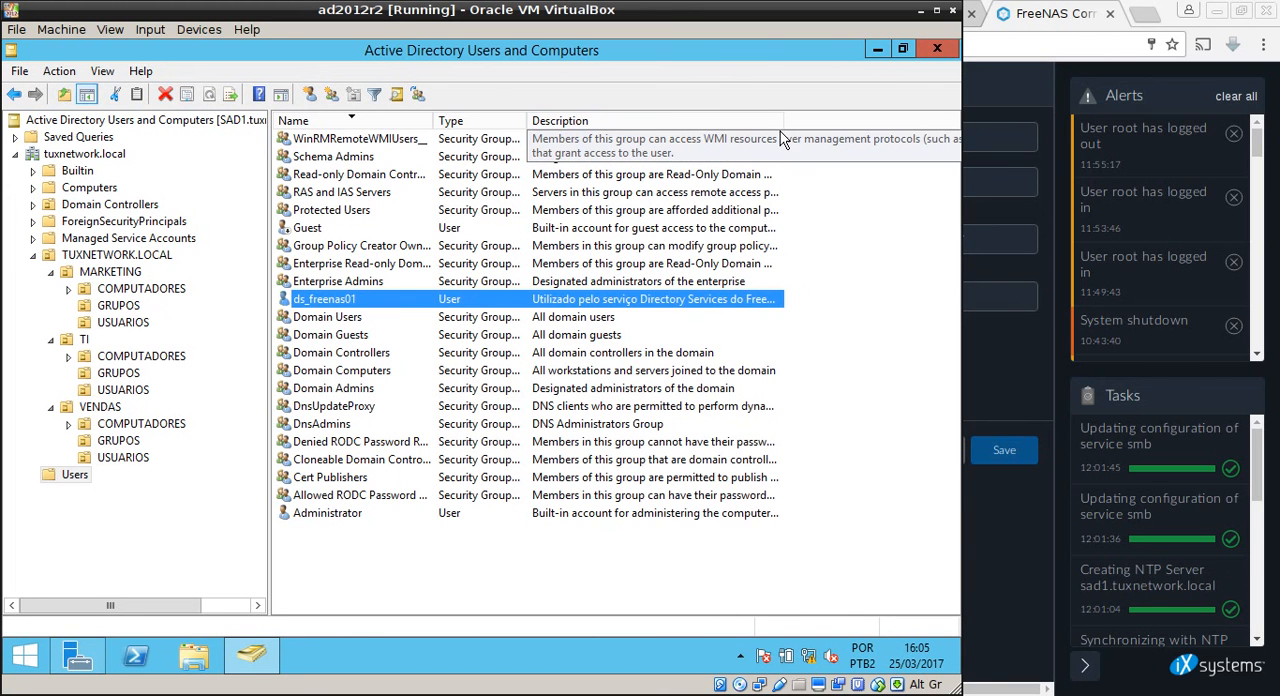
drag(784, 120, 852, 122)
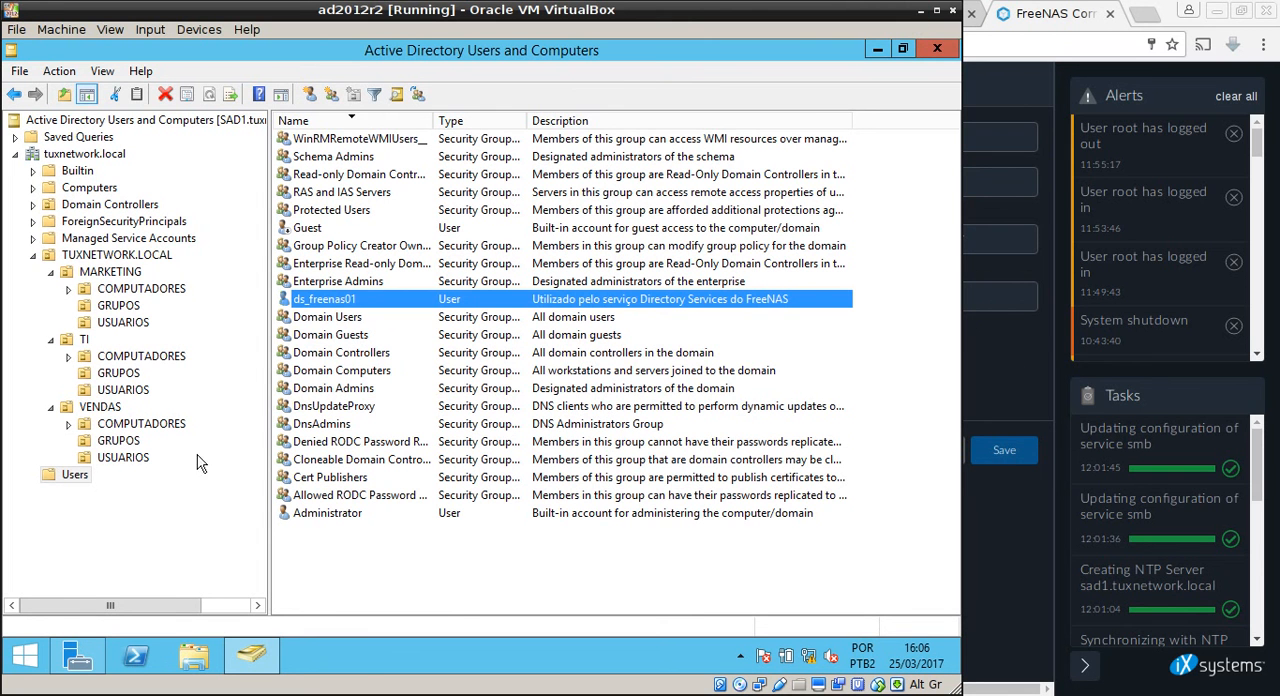
right_click(74, 480)
click(452, 606)
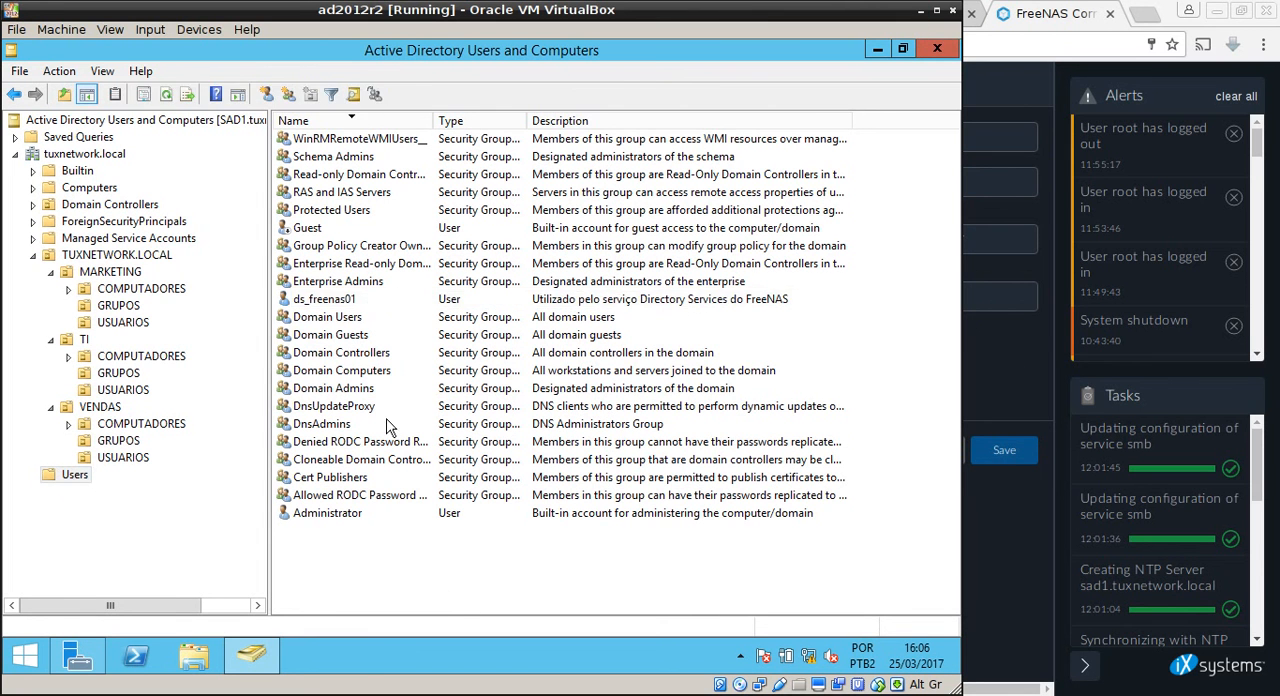
Copy the ds_freenas01 user as a new account with ds_freenas02 as first name and logon name, and proceed to its password settings.
click(365, 302)
right_click(365, 302)
click(440, 311)
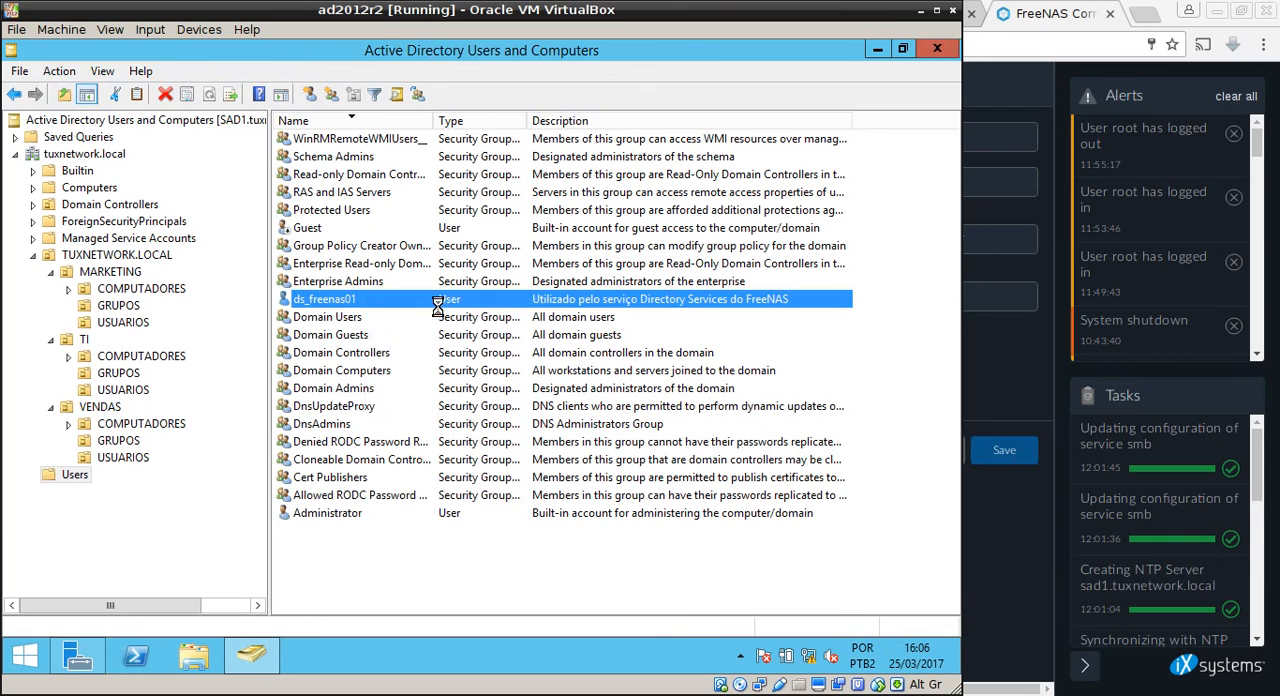
text(ds)
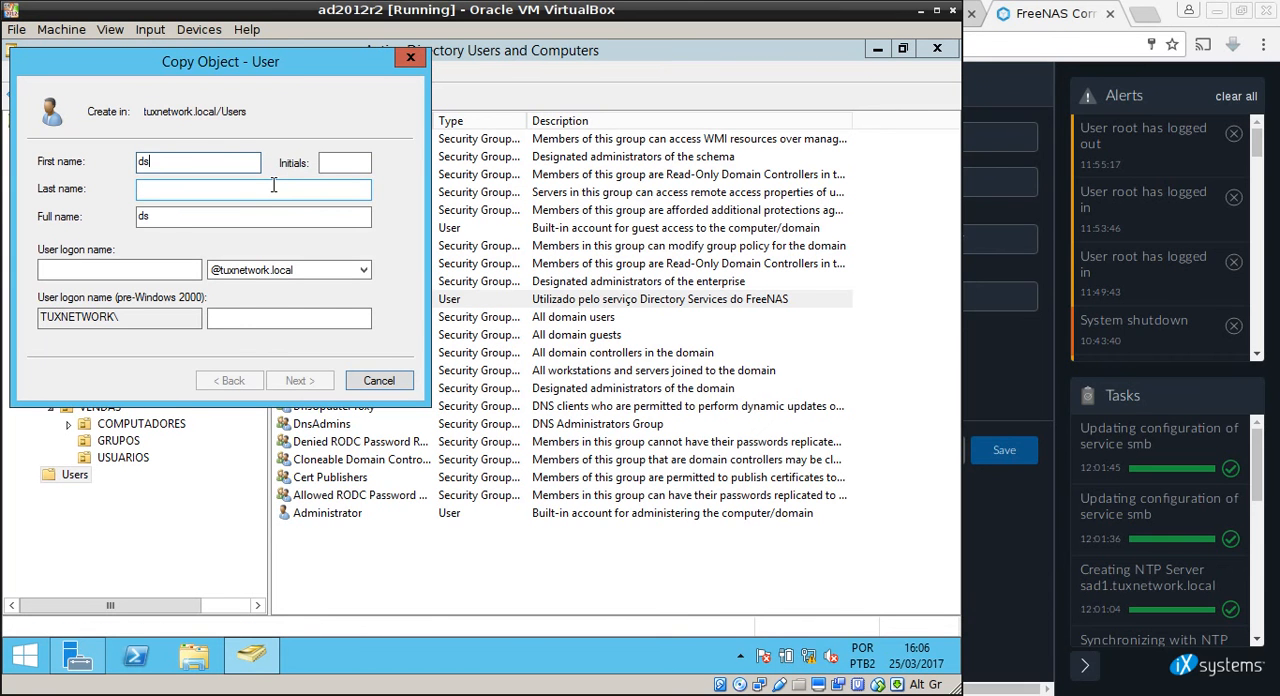
text(_freenas02)
key(ctrl+a)
key(ctrl+c)
key(Tab)
key(Tab)
key(Tab)
key(Tab)
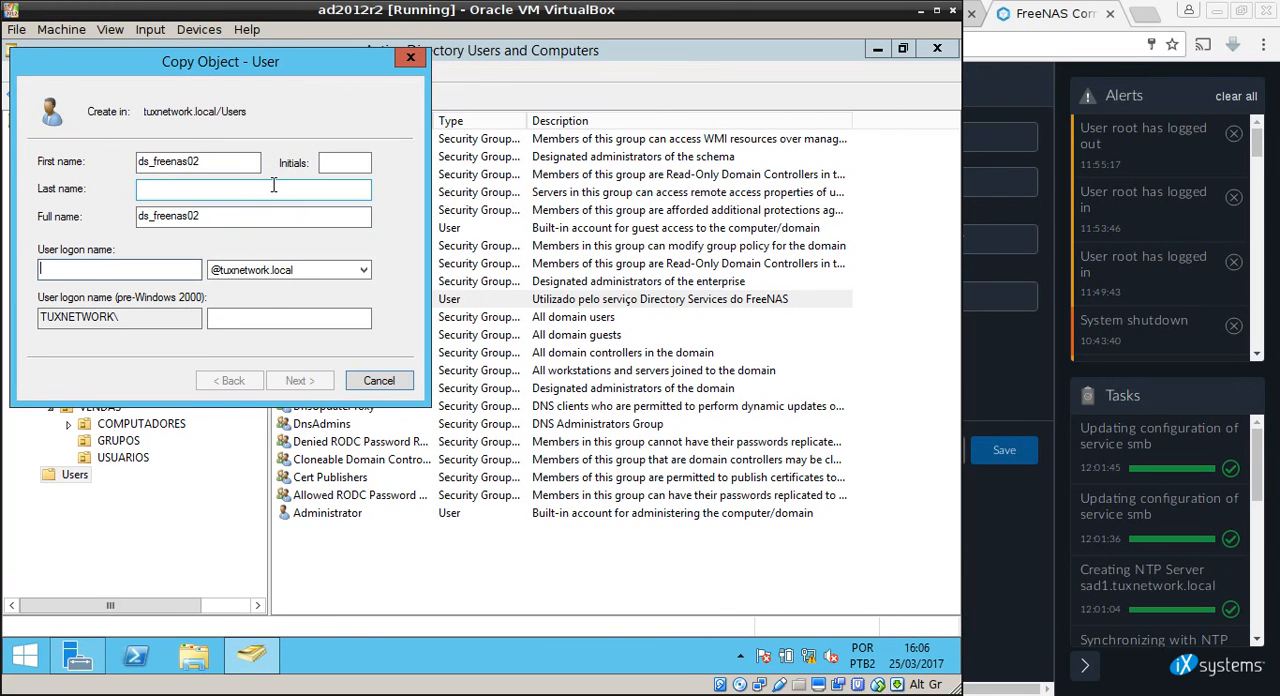
key(ctrl+v)
key(Tab)
key(Tab)
key(Tab)
key(Tab)
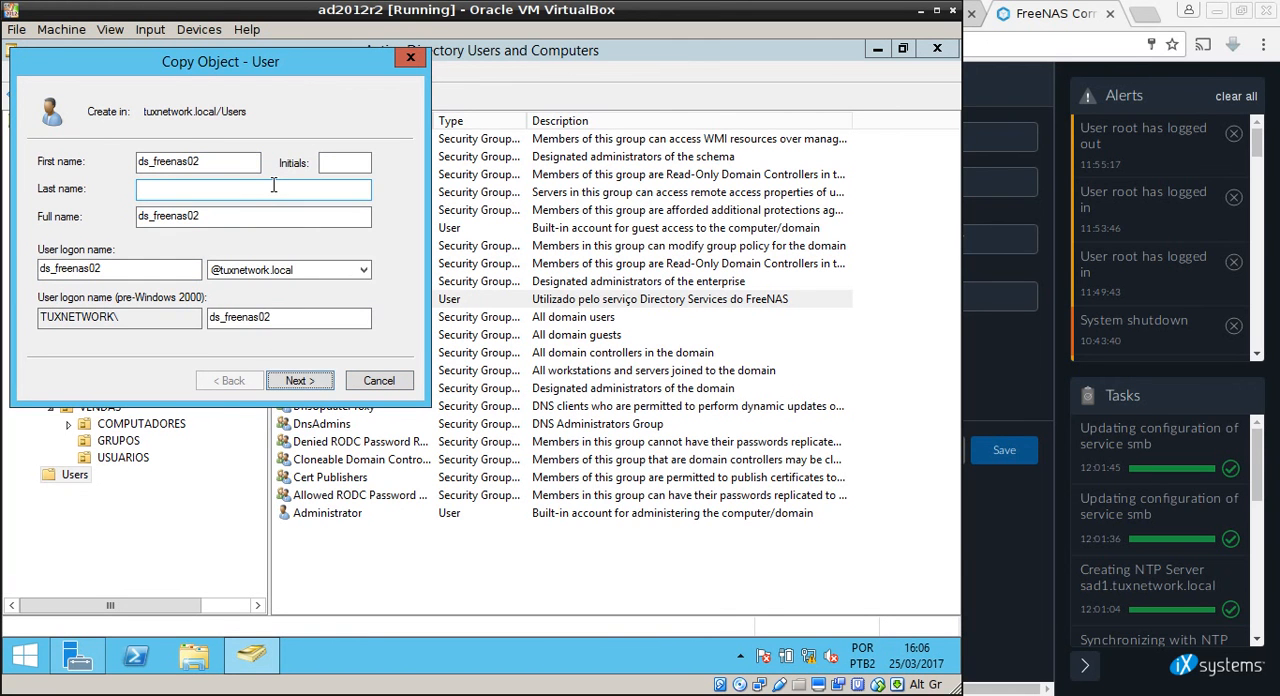
key(Return)
Enter and confirm the account password for ds_freenas02 and finish creating the user.
text(P@ssw0rd)
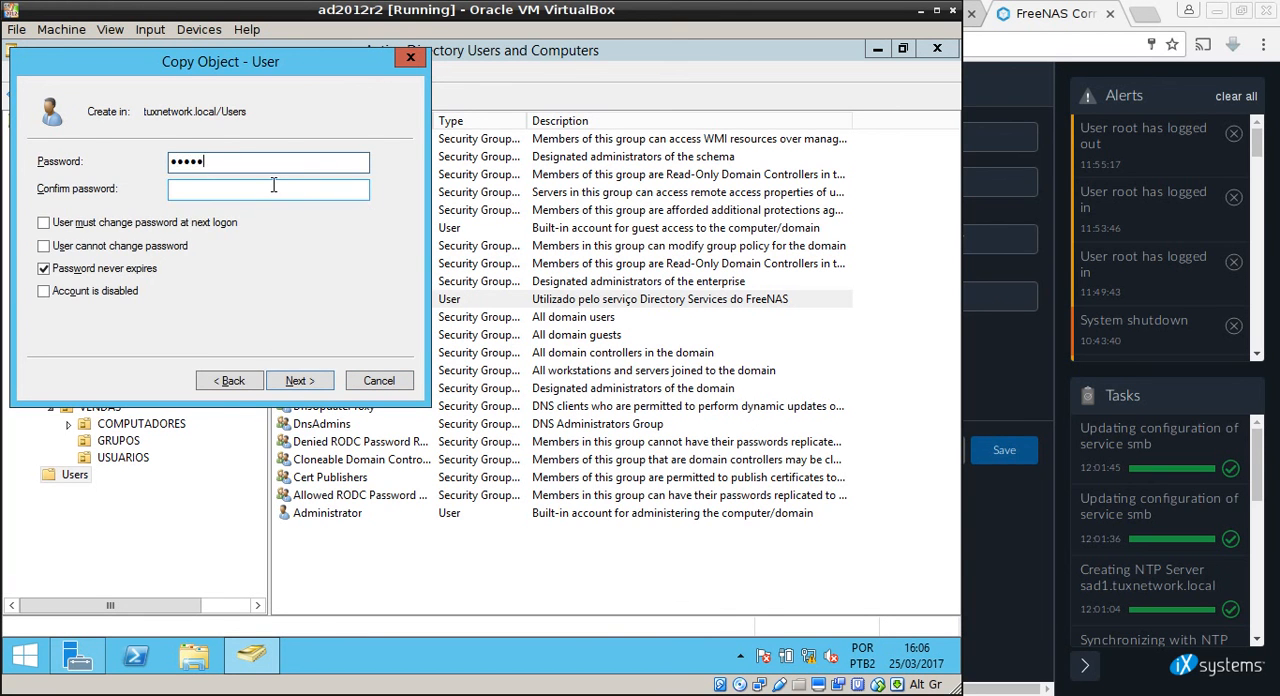
text(1)
key(Tab)
text(P@ssw0rd)
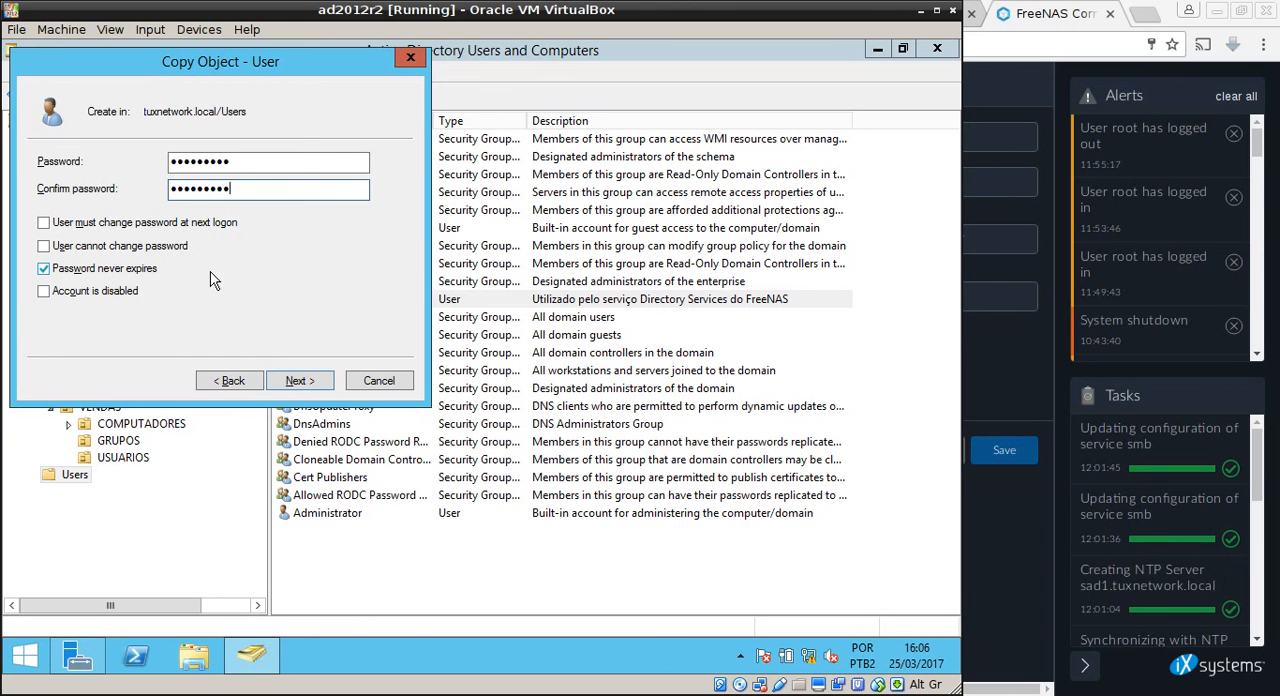
click(290, 385)
click(290, 386)
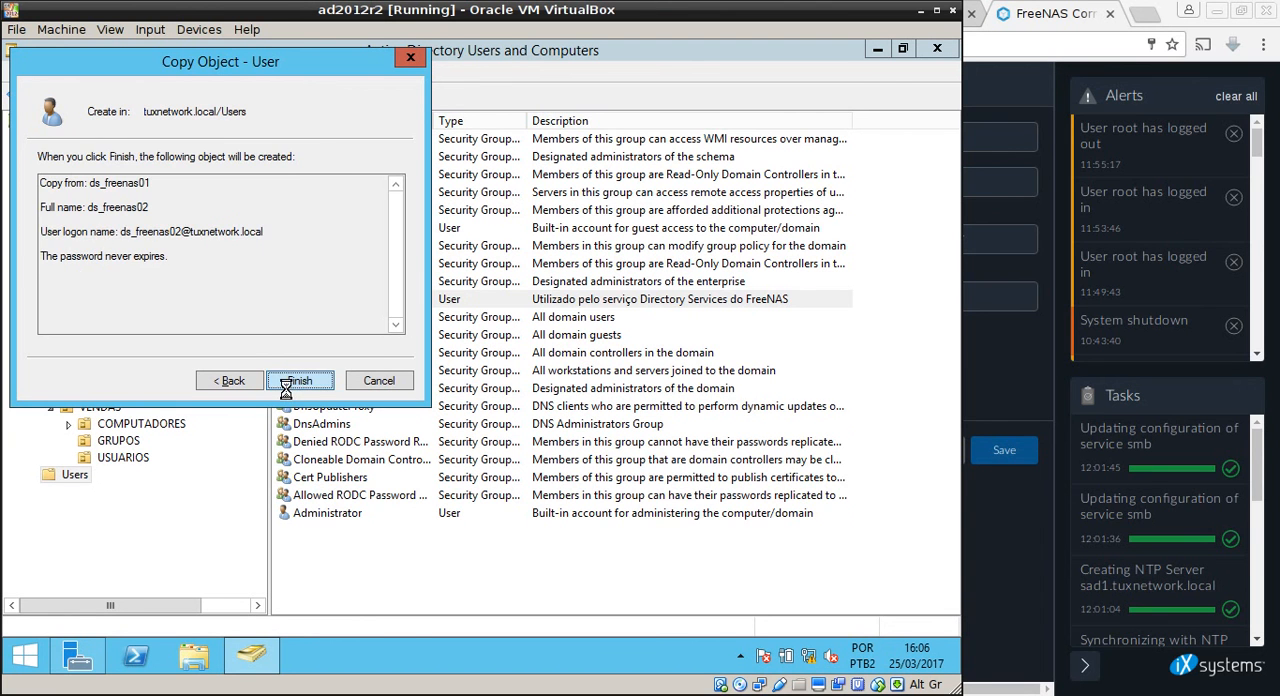
Copy the description of ds_freenas01 to the ds_freenas02 account, and sort the Users list by name in ascending order.
double_click(576, 318)
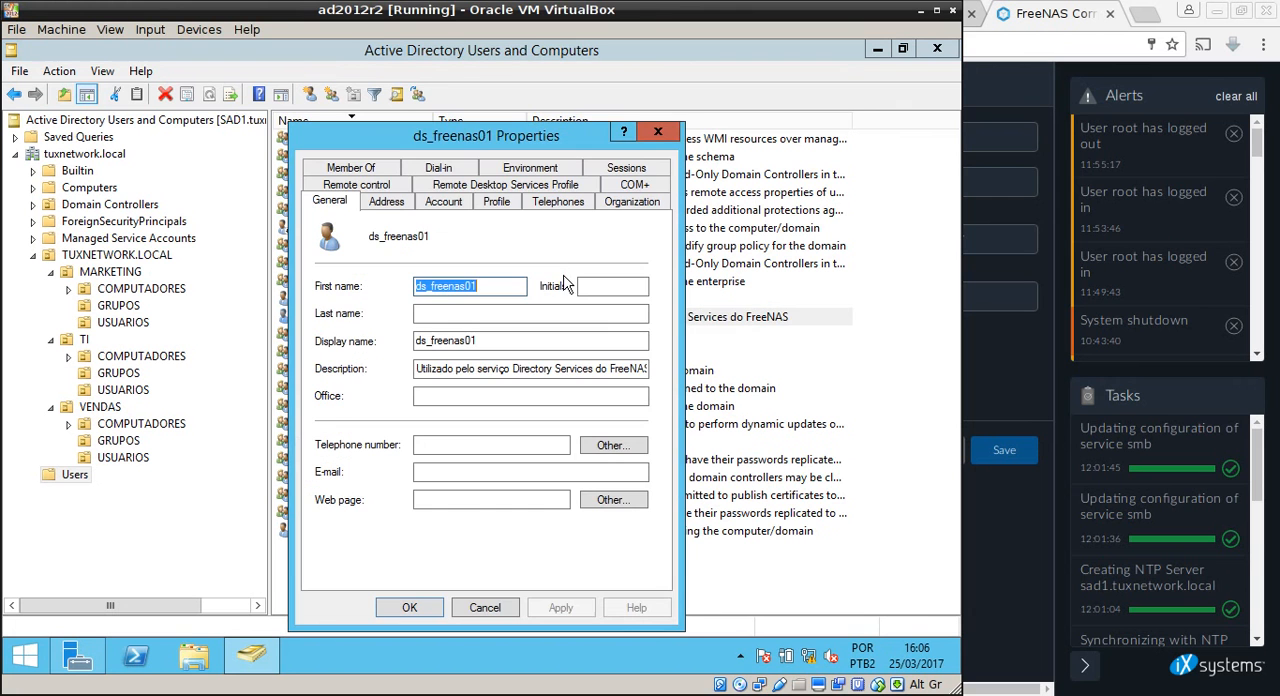
click(528, 370)
key(ctrl+a)
key(ctrl+c)
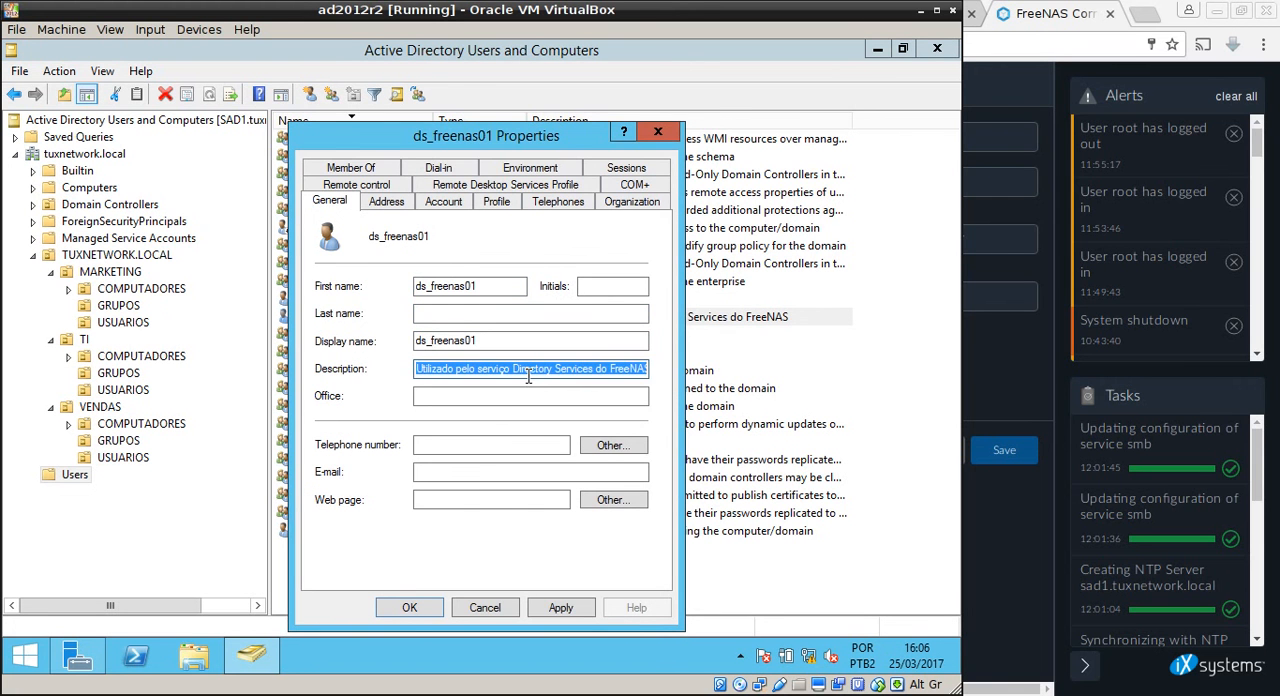
click(485, 607)
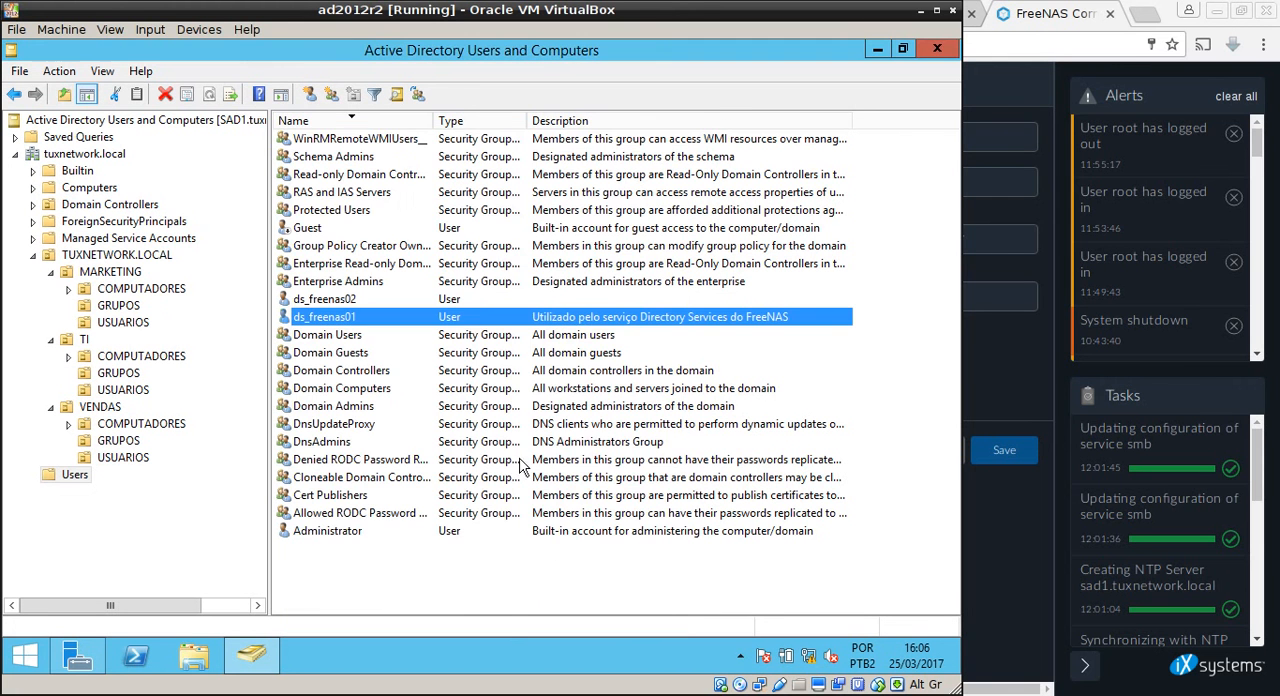
double_click(479, 299)
click(445, 371)
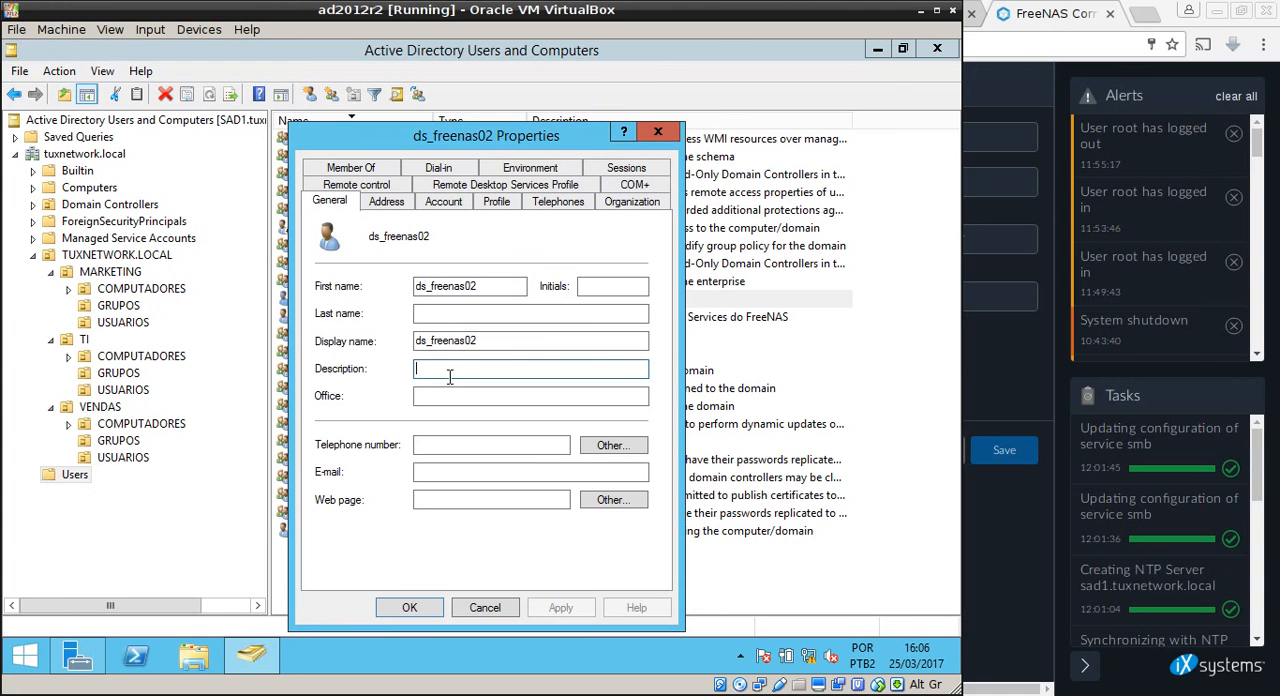
key(ctrl+v)
click(588, 607)
click(412, 606)
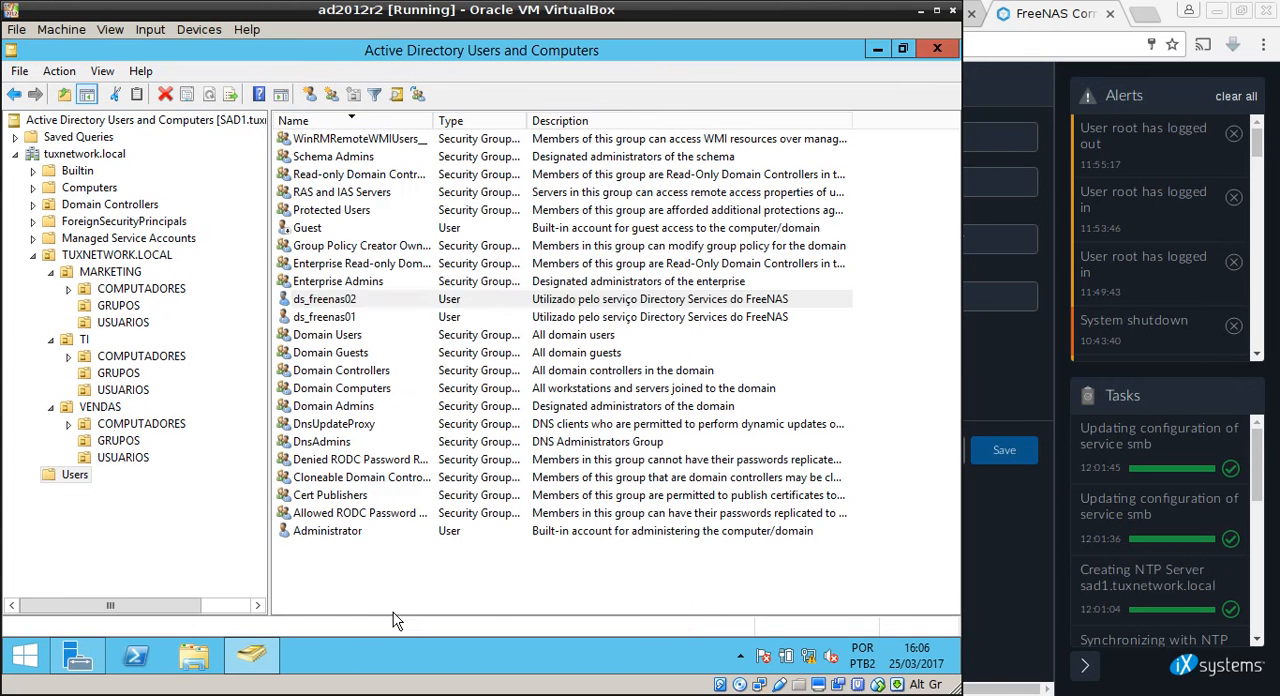
click(390, 121)
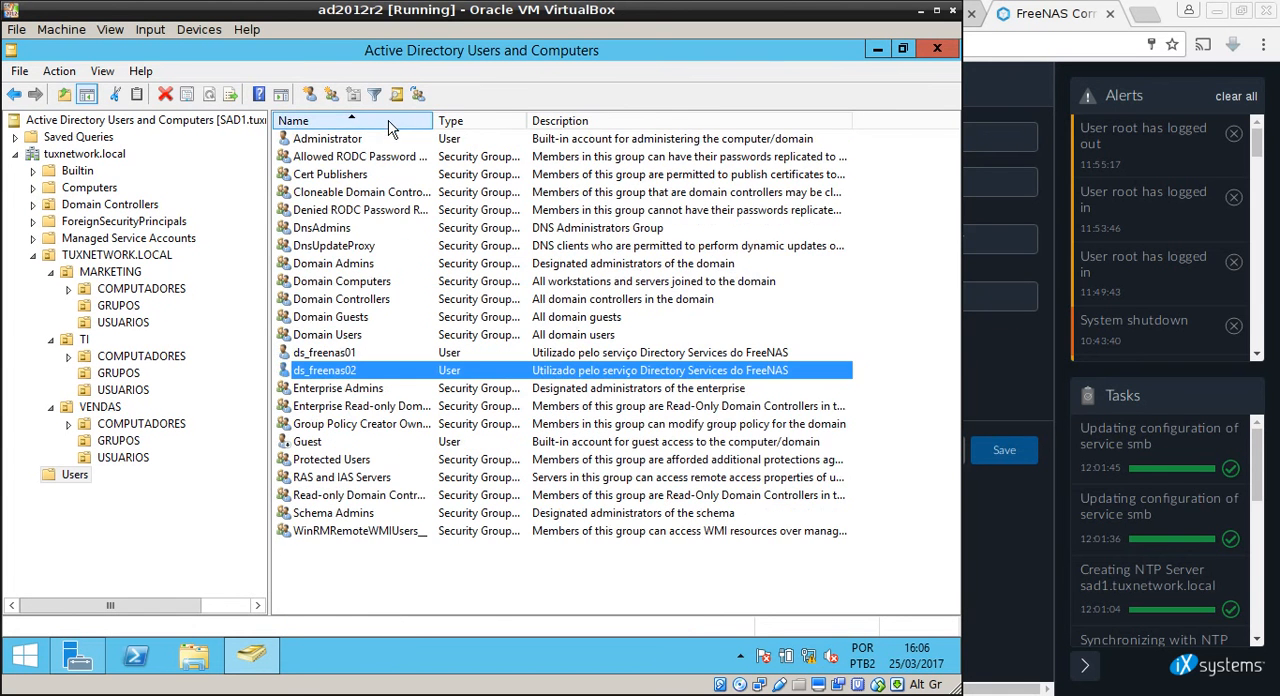
Return to the FreeNAS web interface, set the domain account name to ds_freenas02 and enter the domain account password.
click(921, 10)
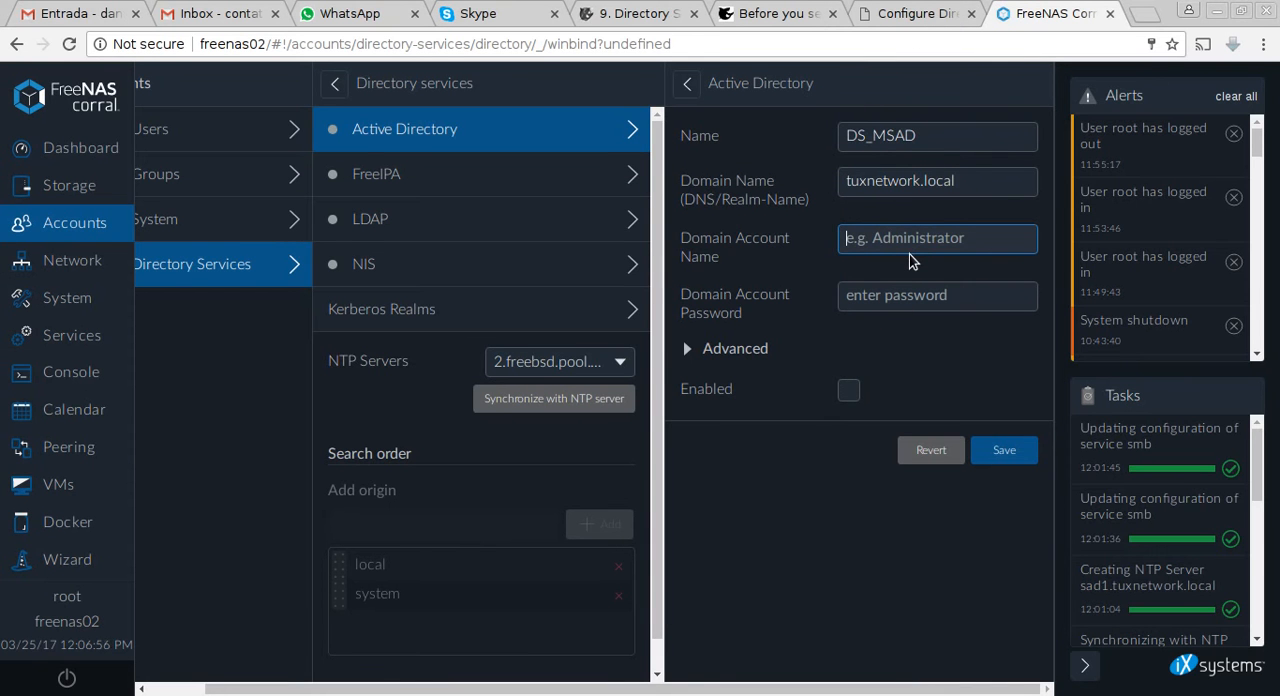
text(ds_)
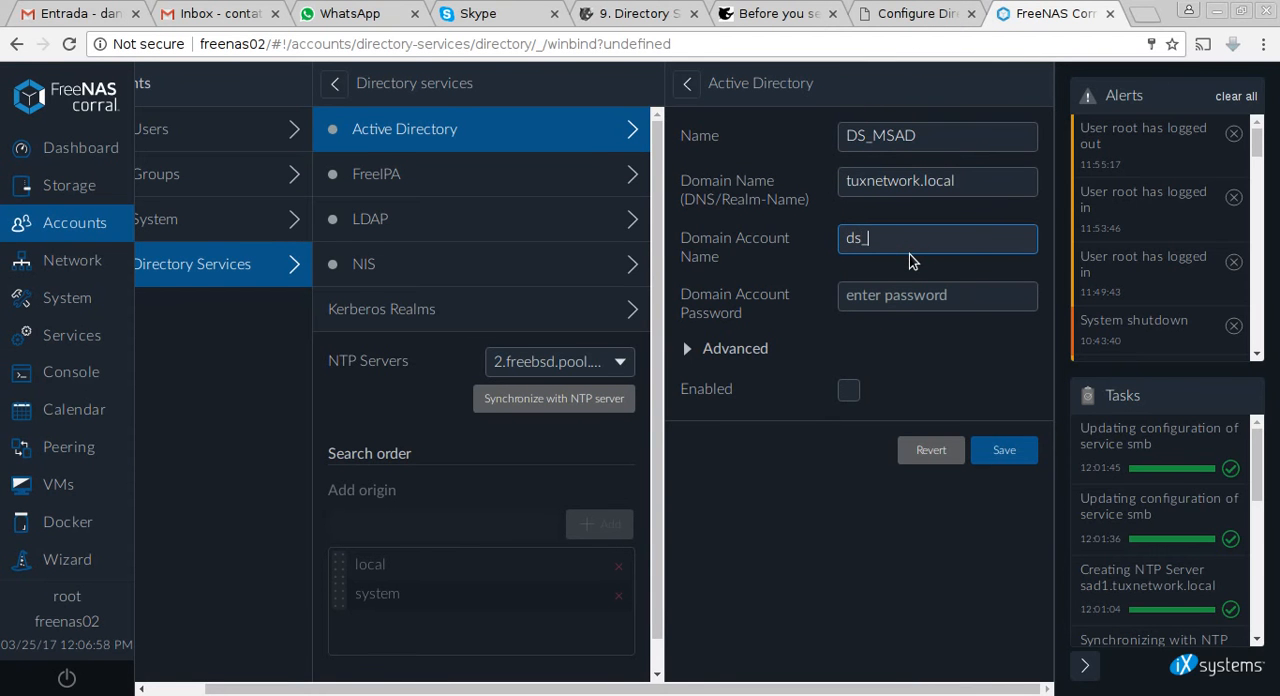
text(freenas02)
text(•••••••••)
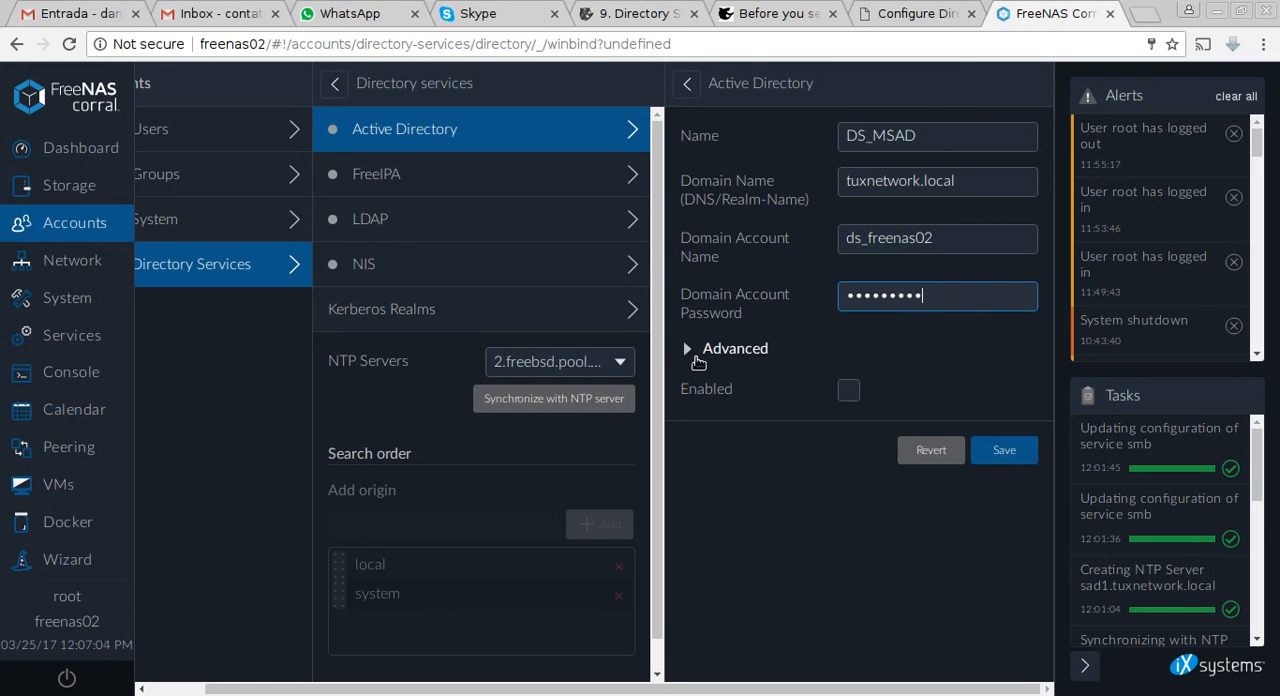
Set the domain controller in the advanced Active Directory settings to sad1.tuxnetwork.local.
click(697, 362)
scroll(750, 378, down, 1)
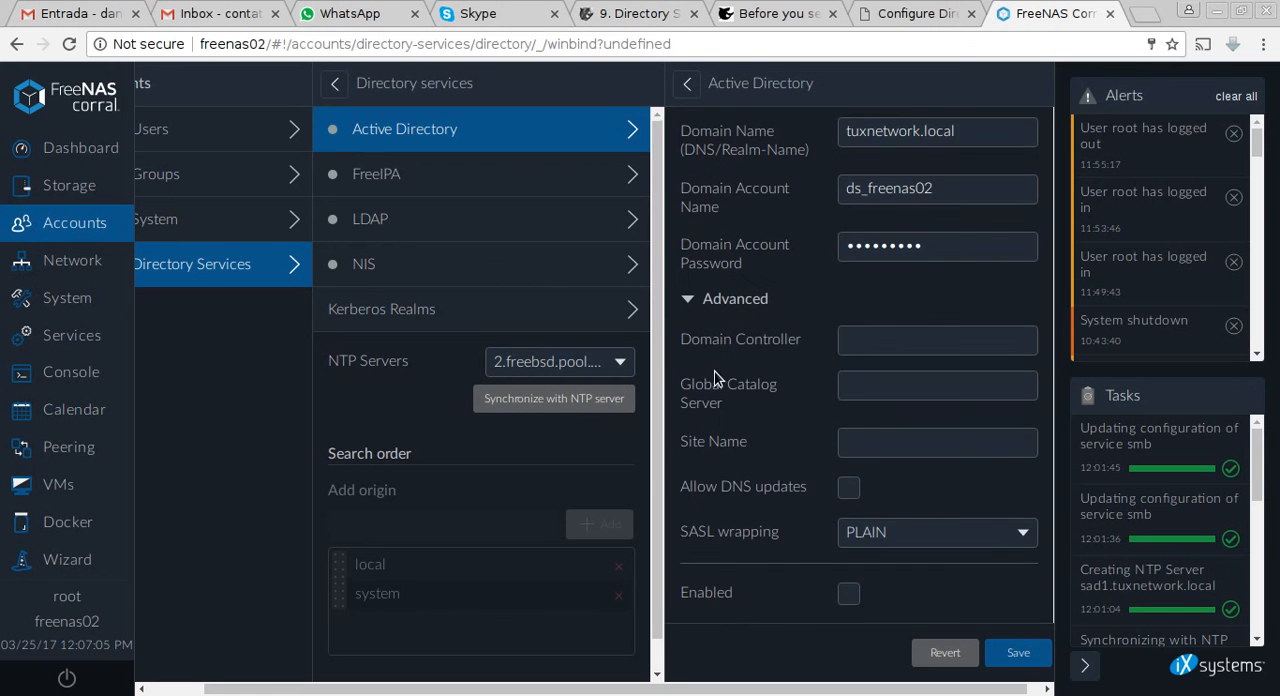
click(868, 348)
text(ad)
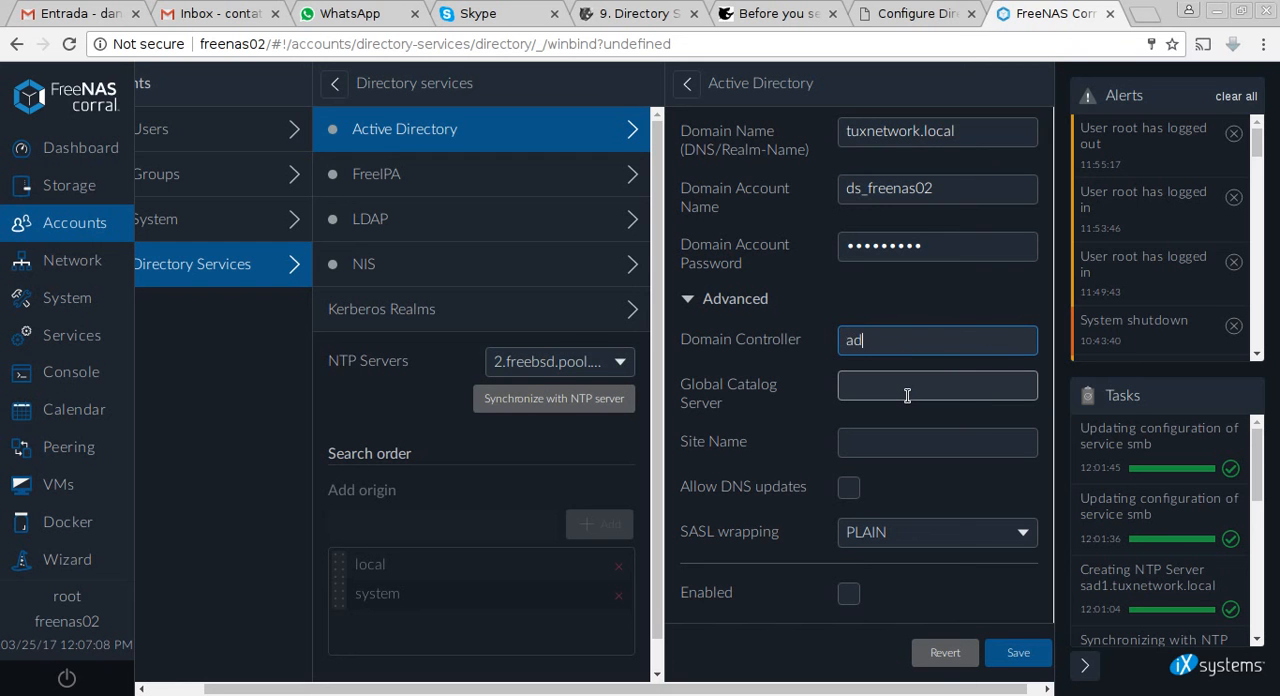
key(BackSpace)
key(BackSpace)
text(sda)
key(BackSpace)
key(BackSpace)
text(sad1.tuxnetwork.local)
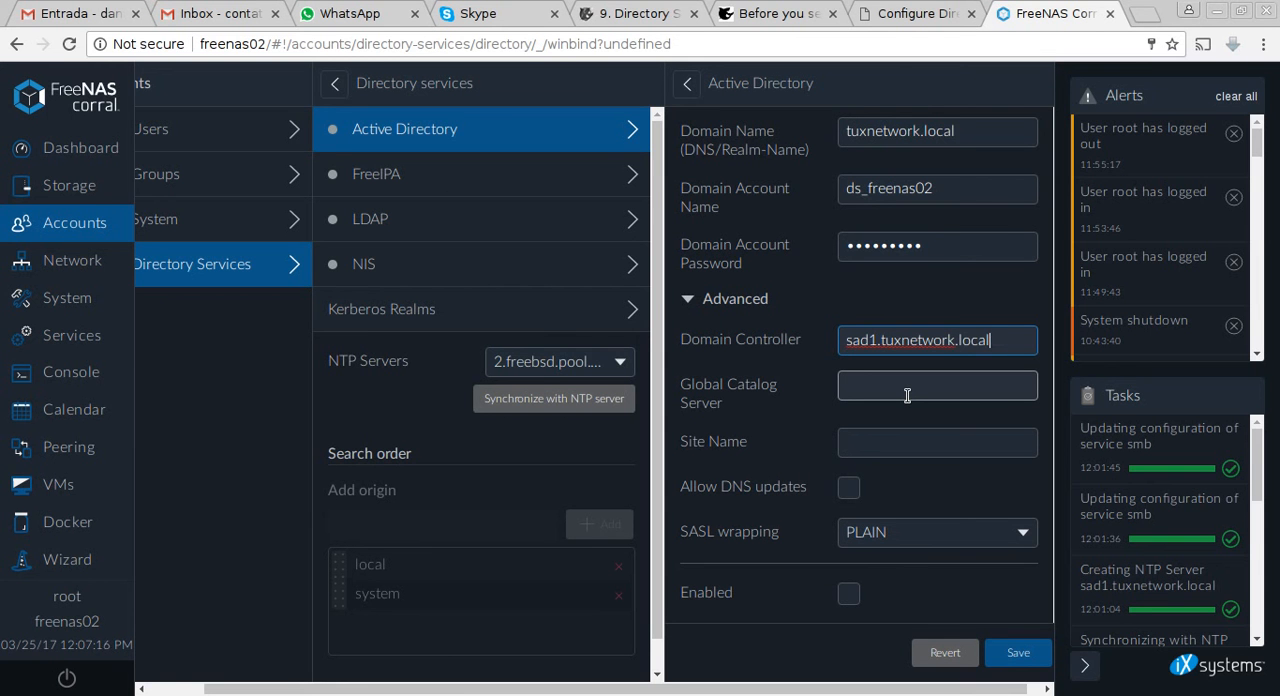
Reuse sad1.tuxnetwork.local as the global catalog server and mark the Active Directory configuration as enabled.
key(ctrl+a)
key(ctrl+c)
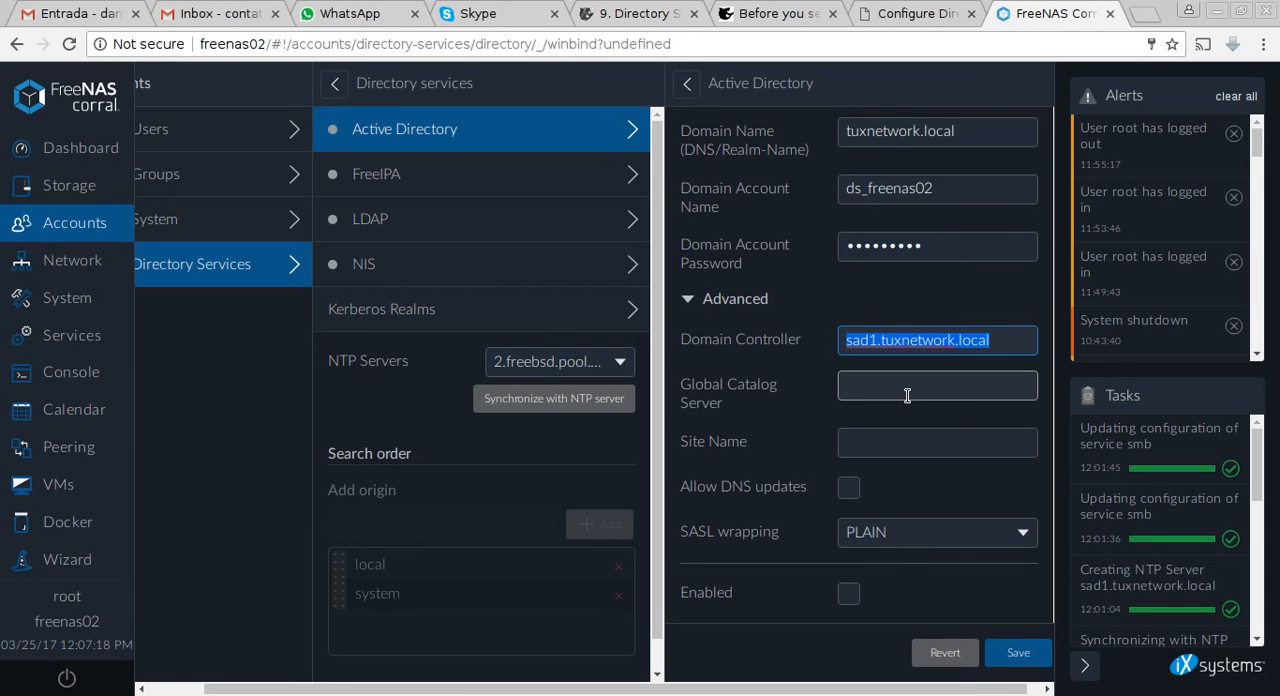
click(907, 395)
key(ctrl+v)
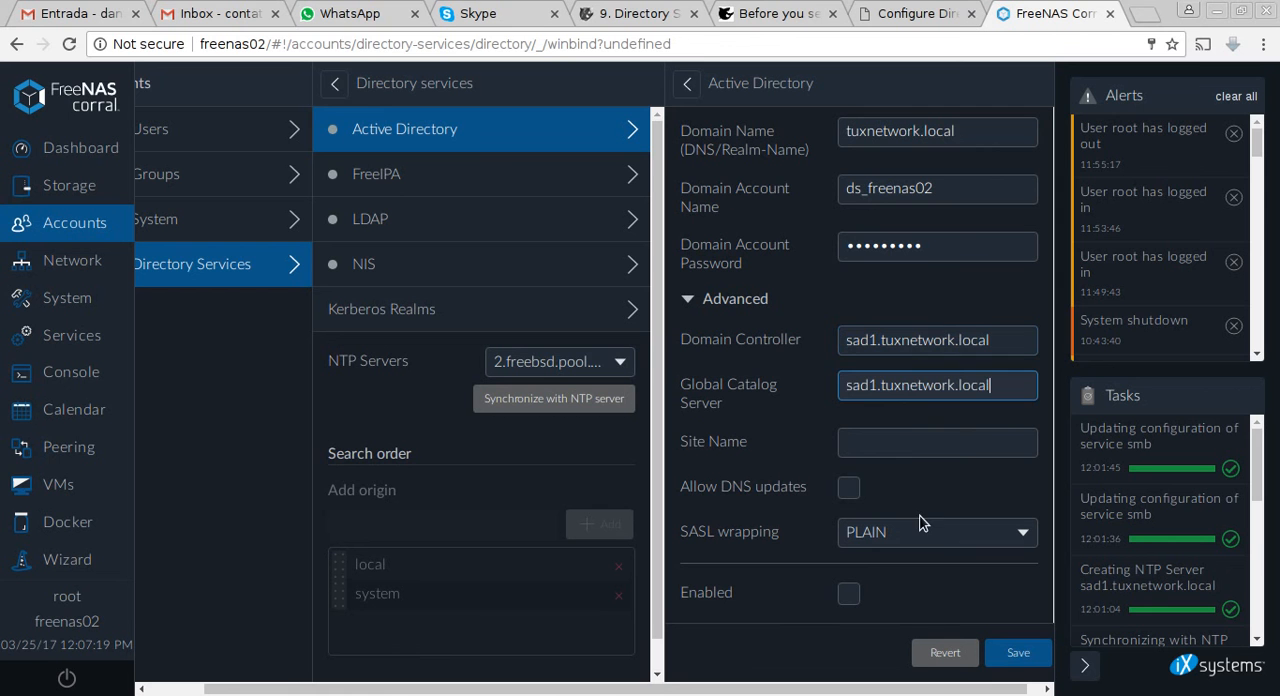
key(alt+Tab)
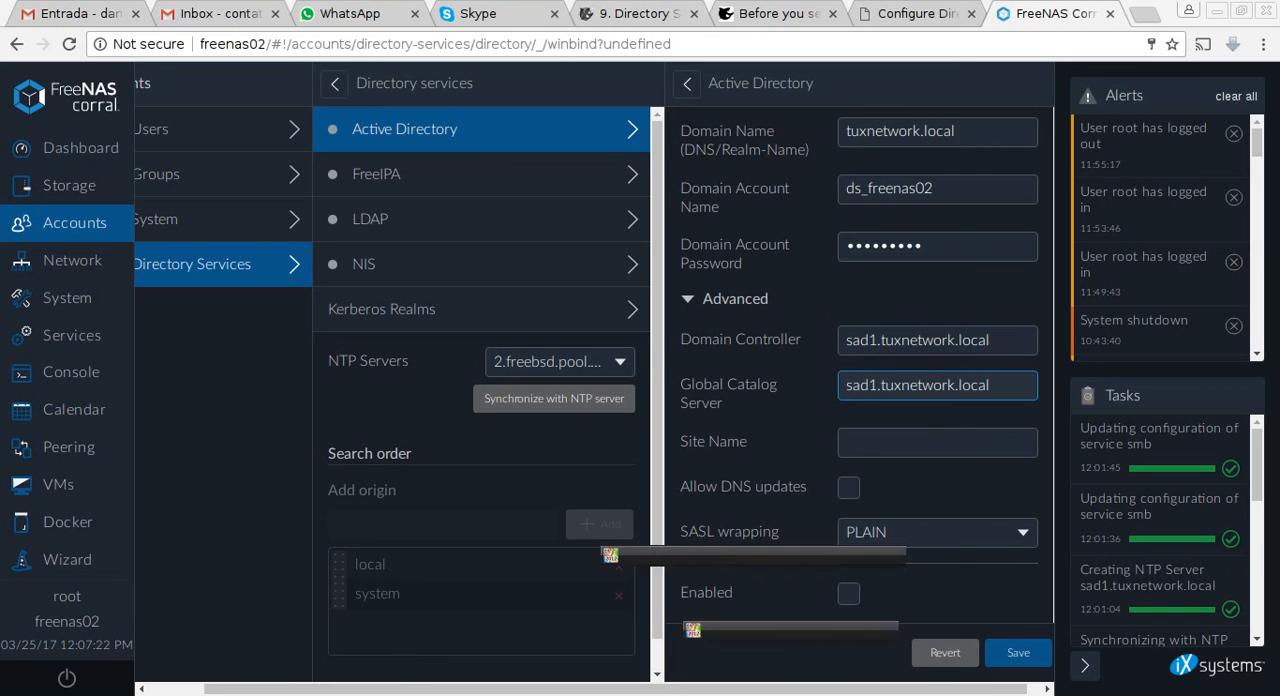
key(alt+Tab)
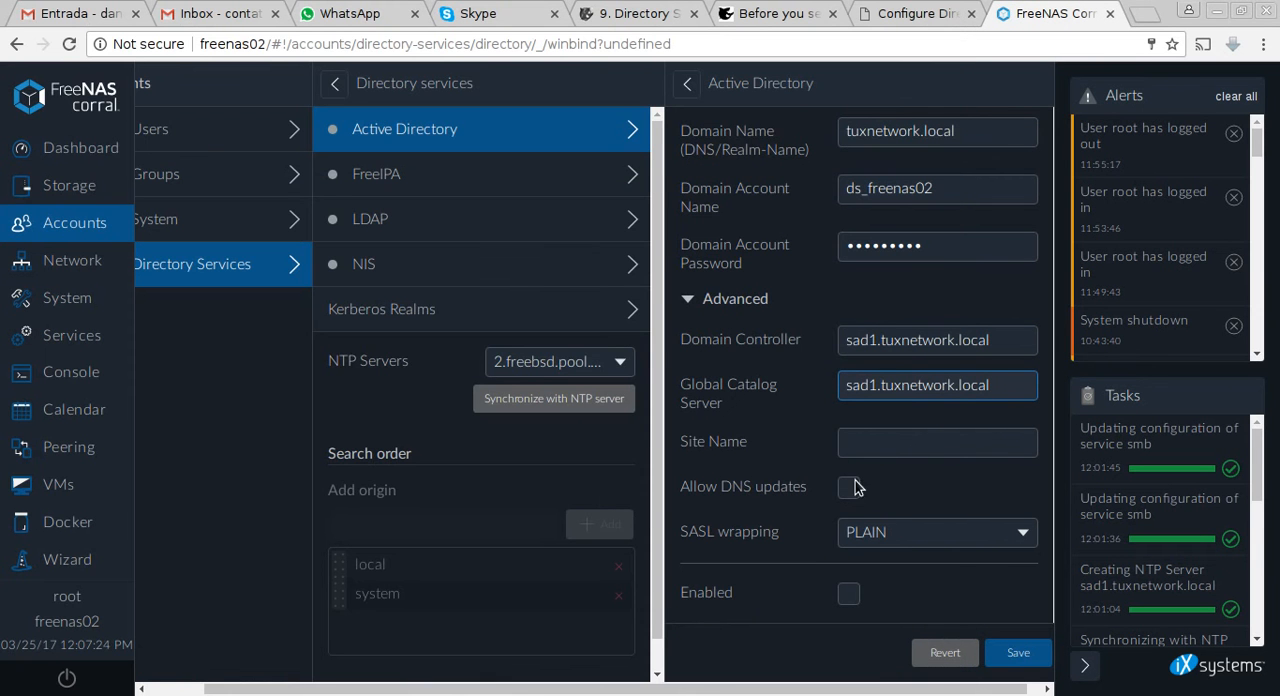
double_click(862, 386)
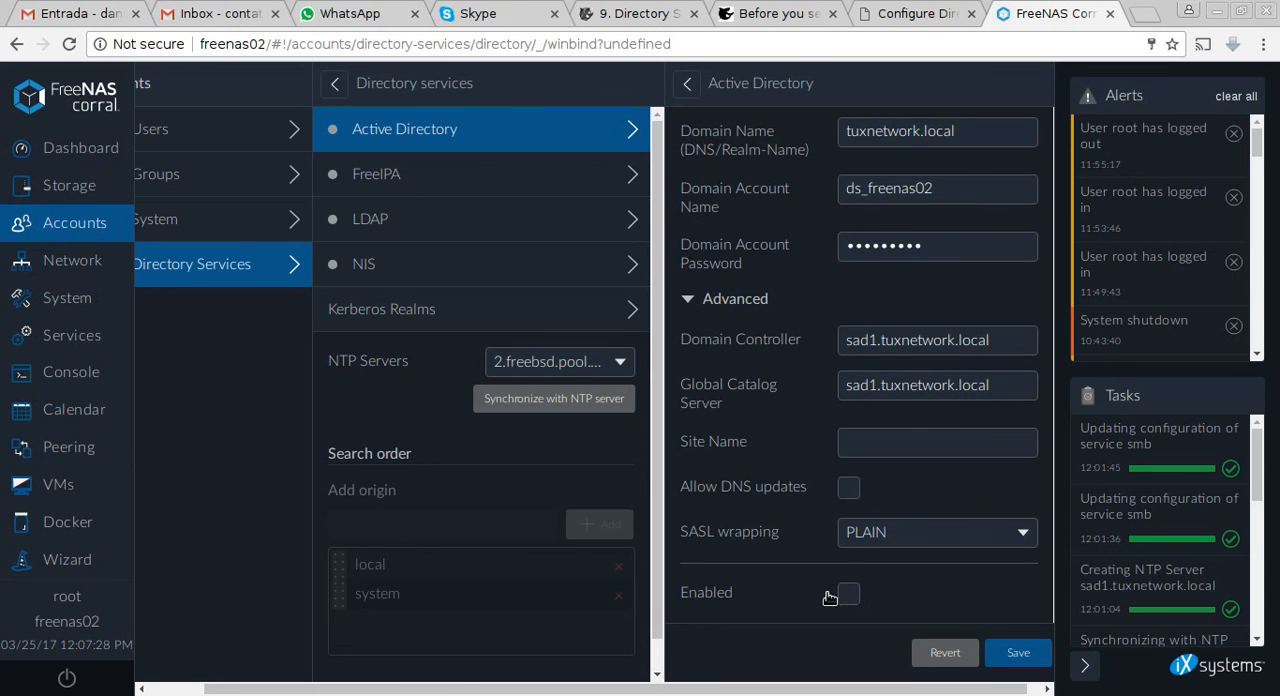
click(862, 600)
Check which machines are in the domain's Computers container on the Windows server, and return to the FreeNAS web interface.
key(alt+Tab)
click(90, 190)
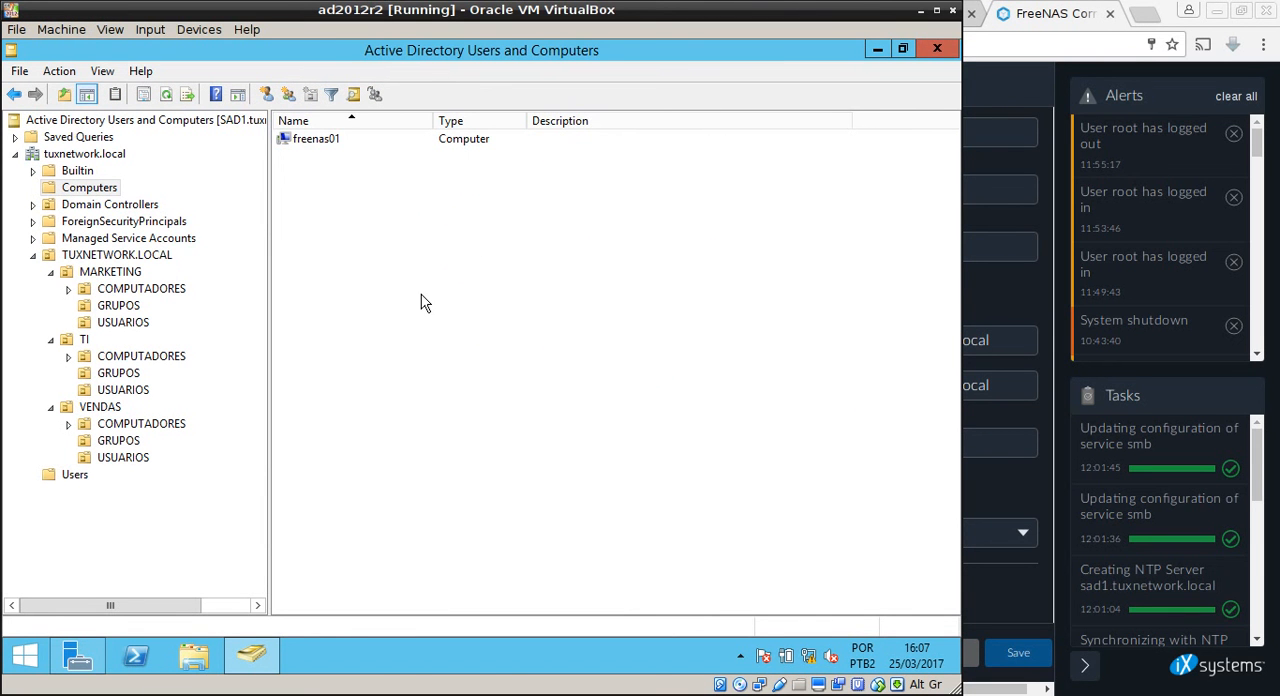
click(824, 695)
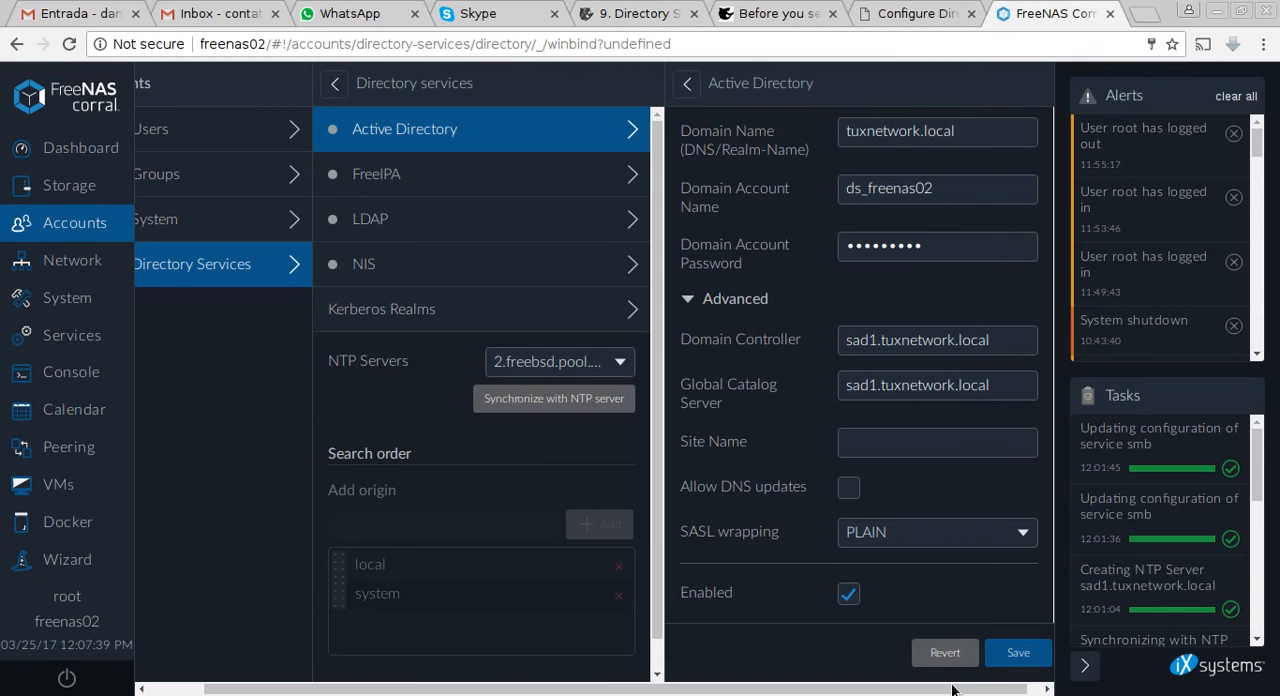
Save the Active Directory configuration and check for freenas02 in the domain's Computers container on the Windows server.
click(1018, 652)
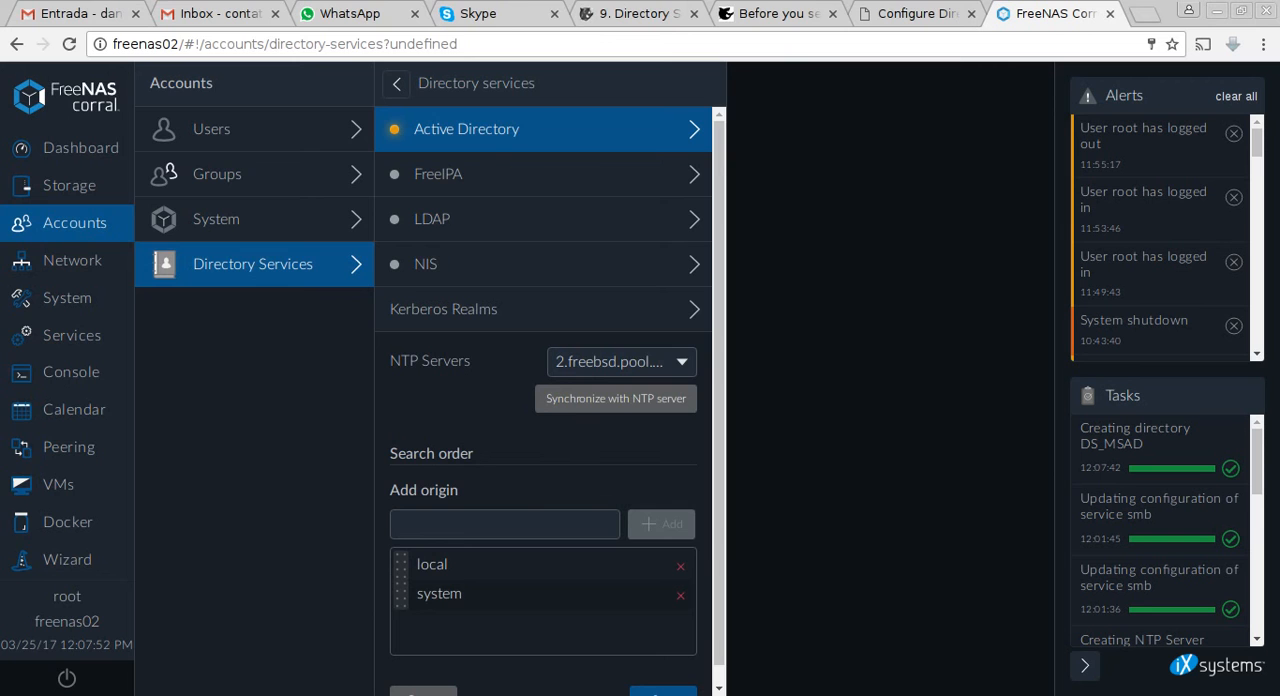
key(alt+Tab)
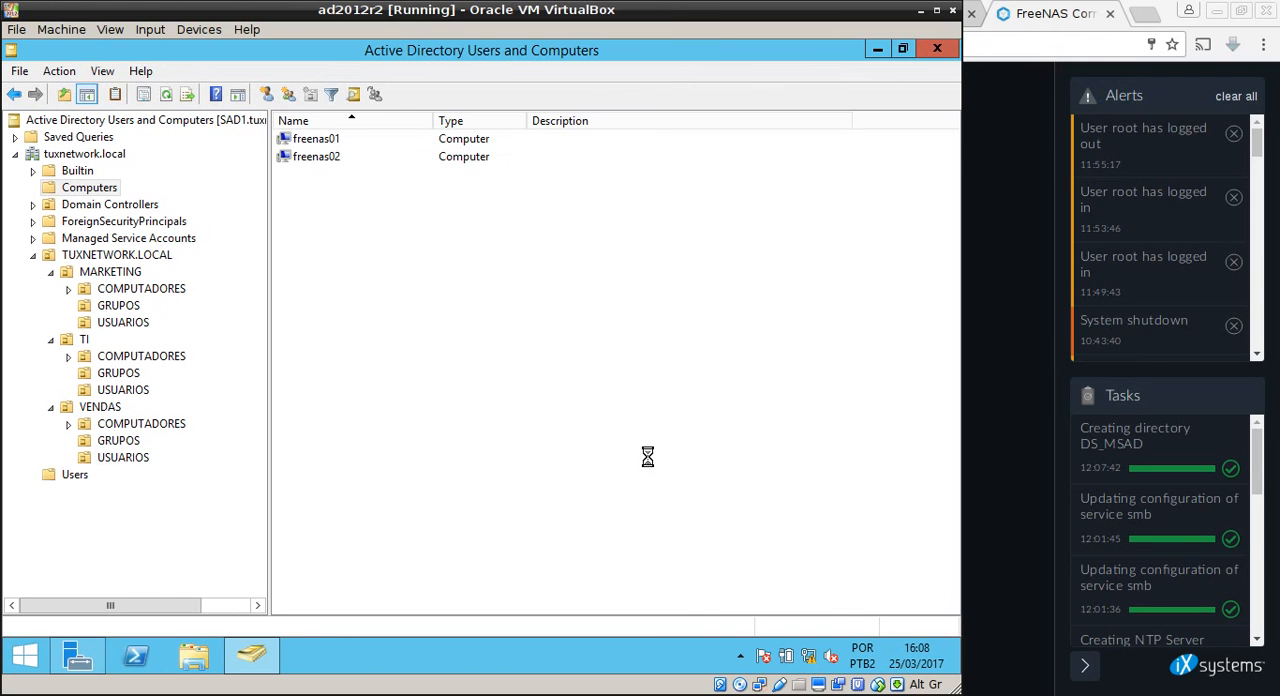
click(329, 157)
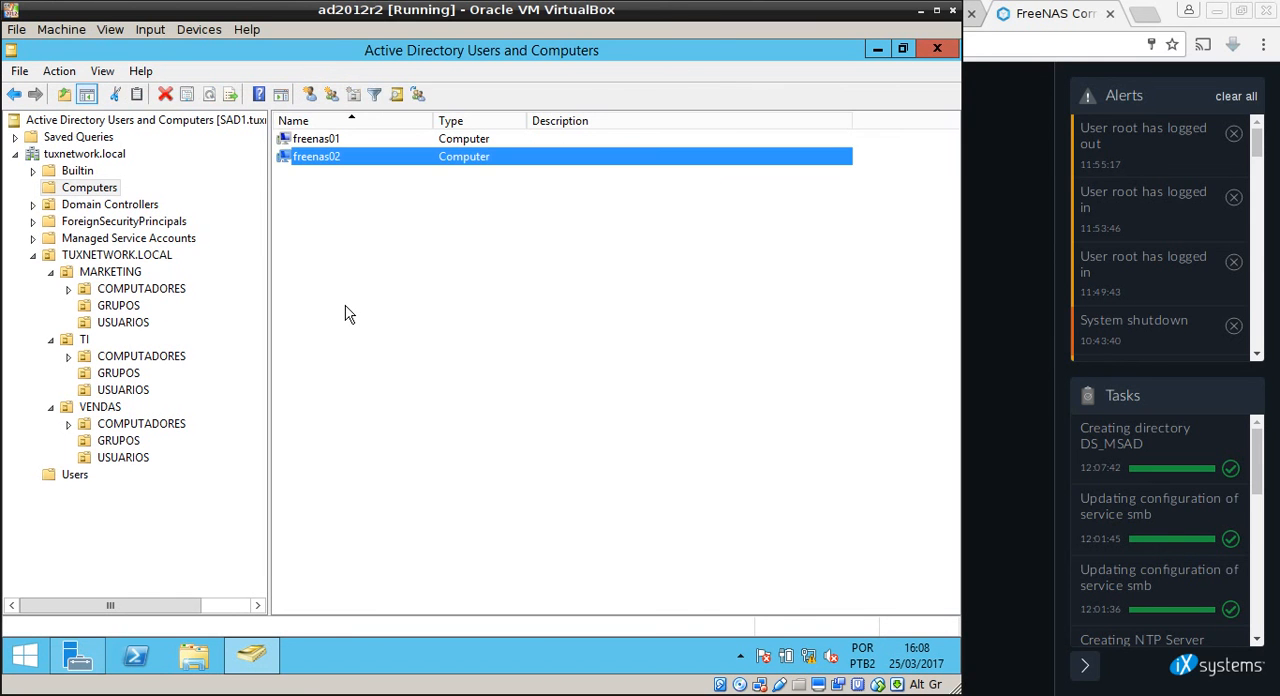
click(345, 314)
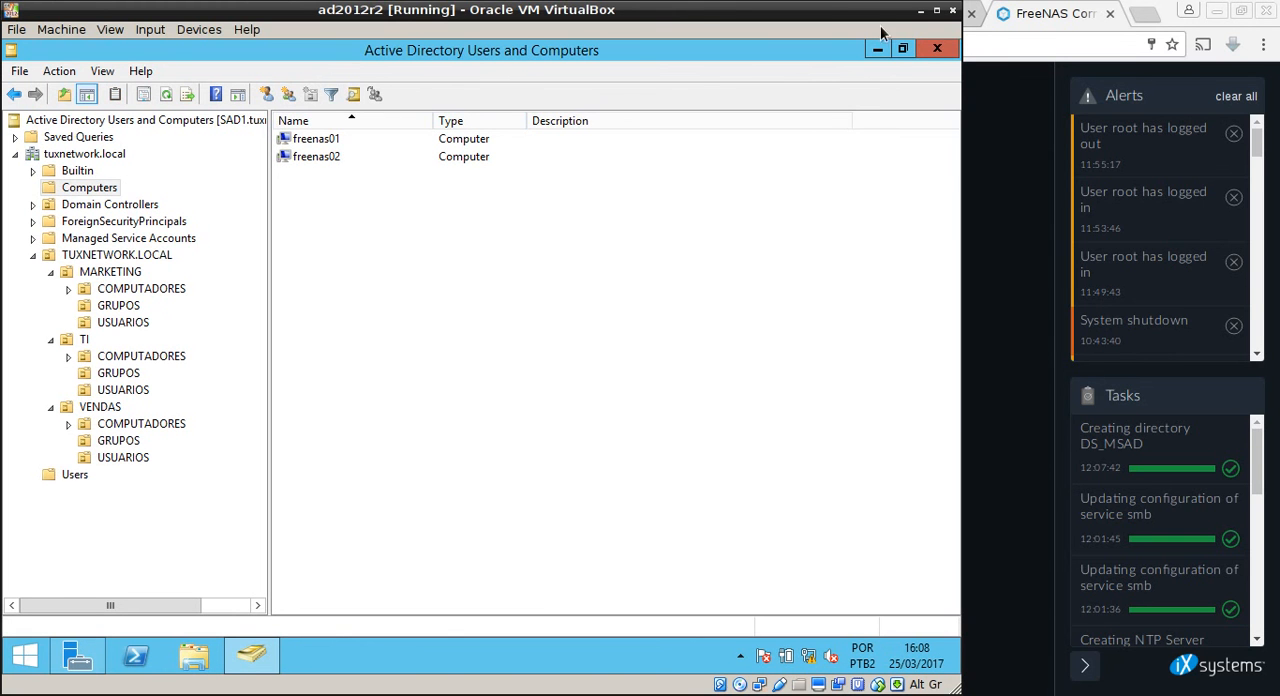
click(921, 10)
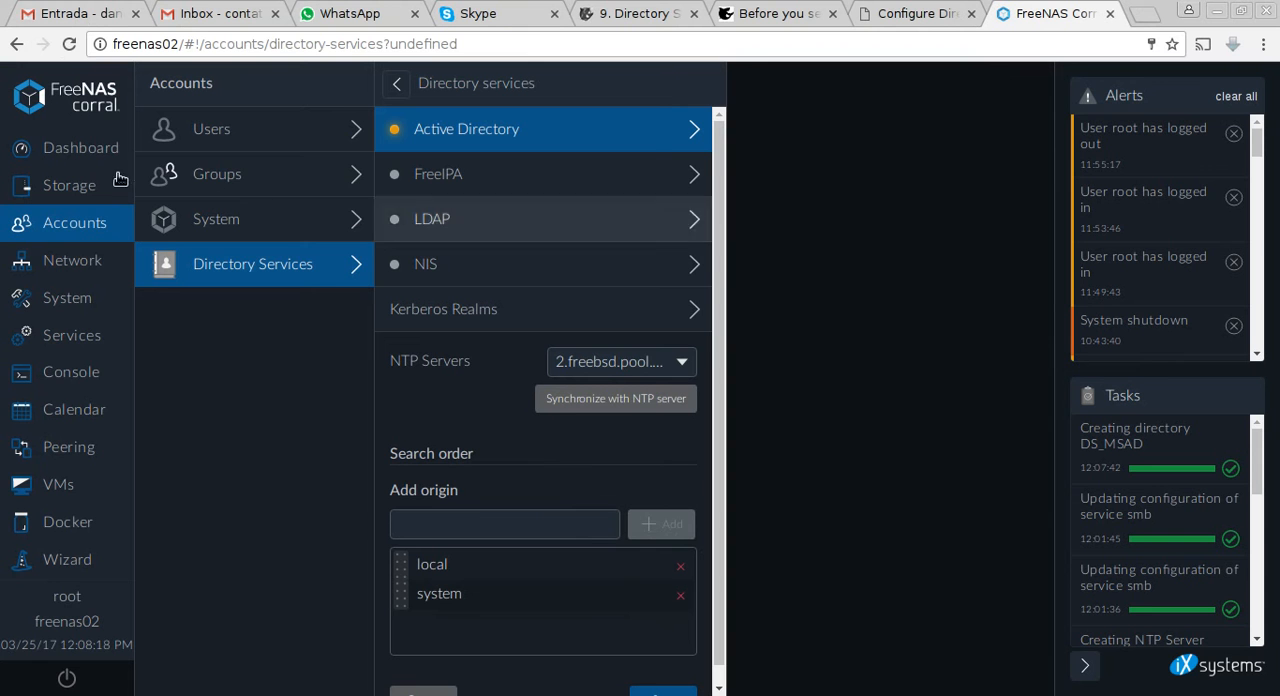
Switch to the freenas02 root terminal and check the domain trust secret with wbinfo -t.
click(490, 688)
key(Return)
key(Return)
key(Return)
key(Return)
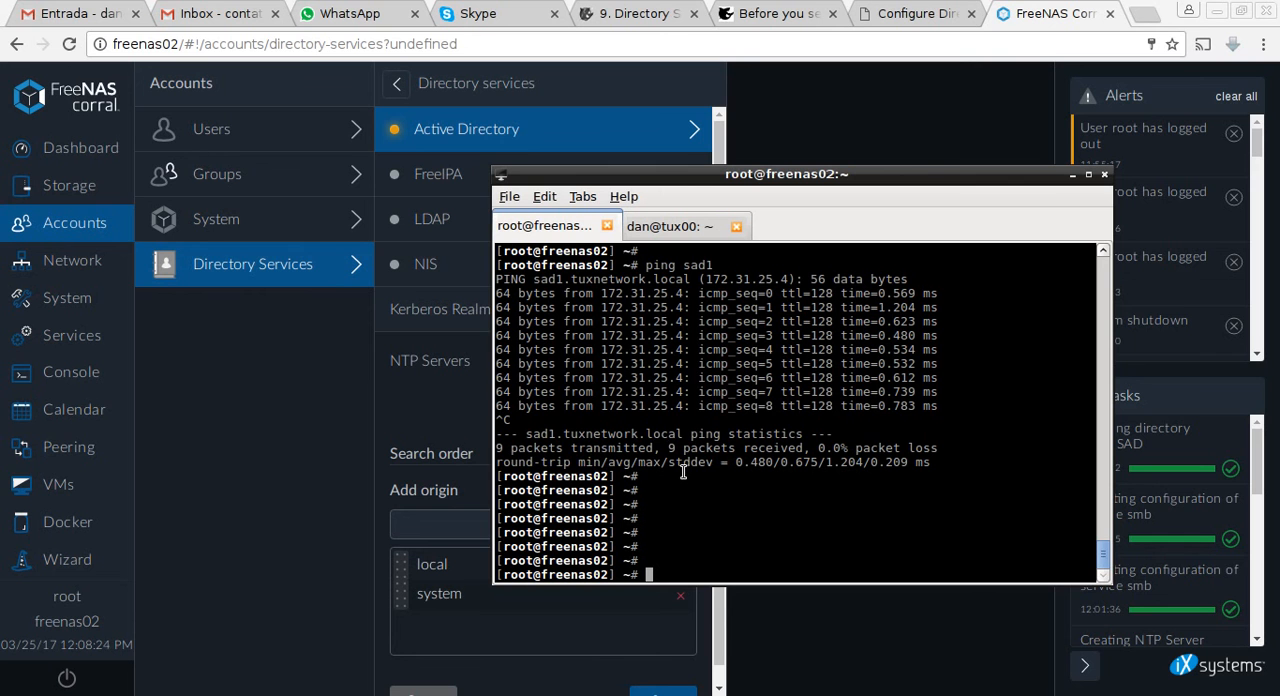
key(Return)
key(Return)
key(Return)
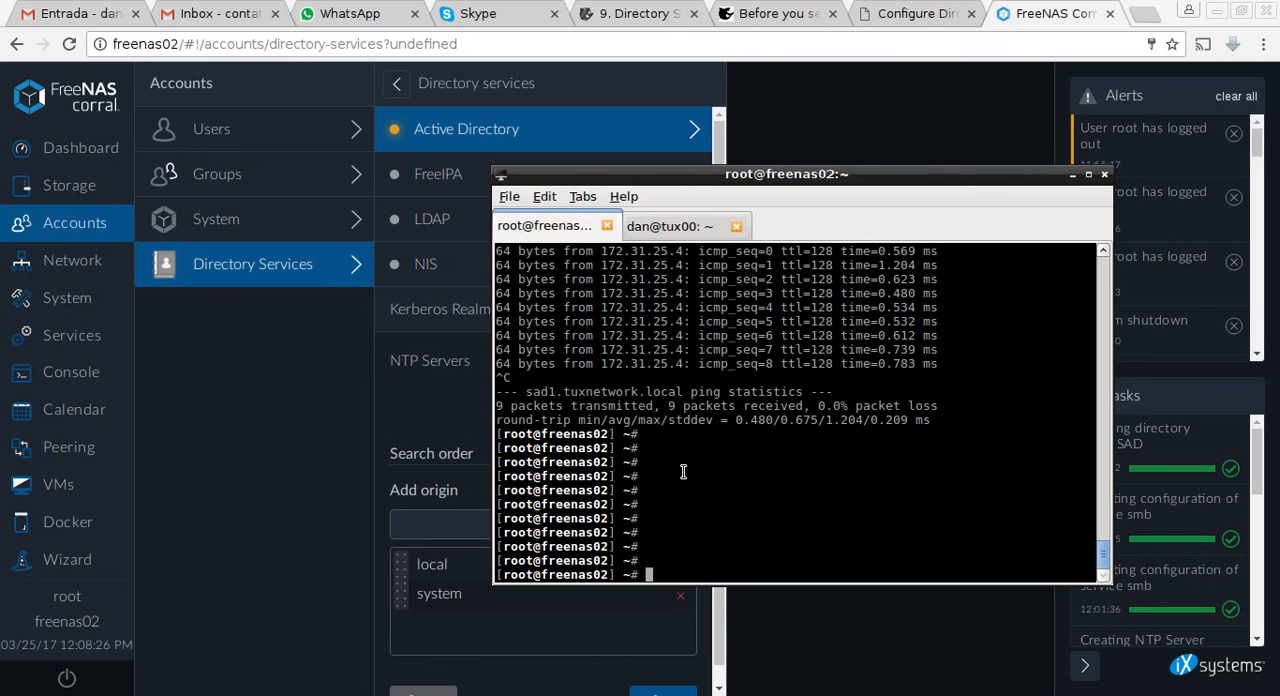
text(wbinfo -t)
key(Return)
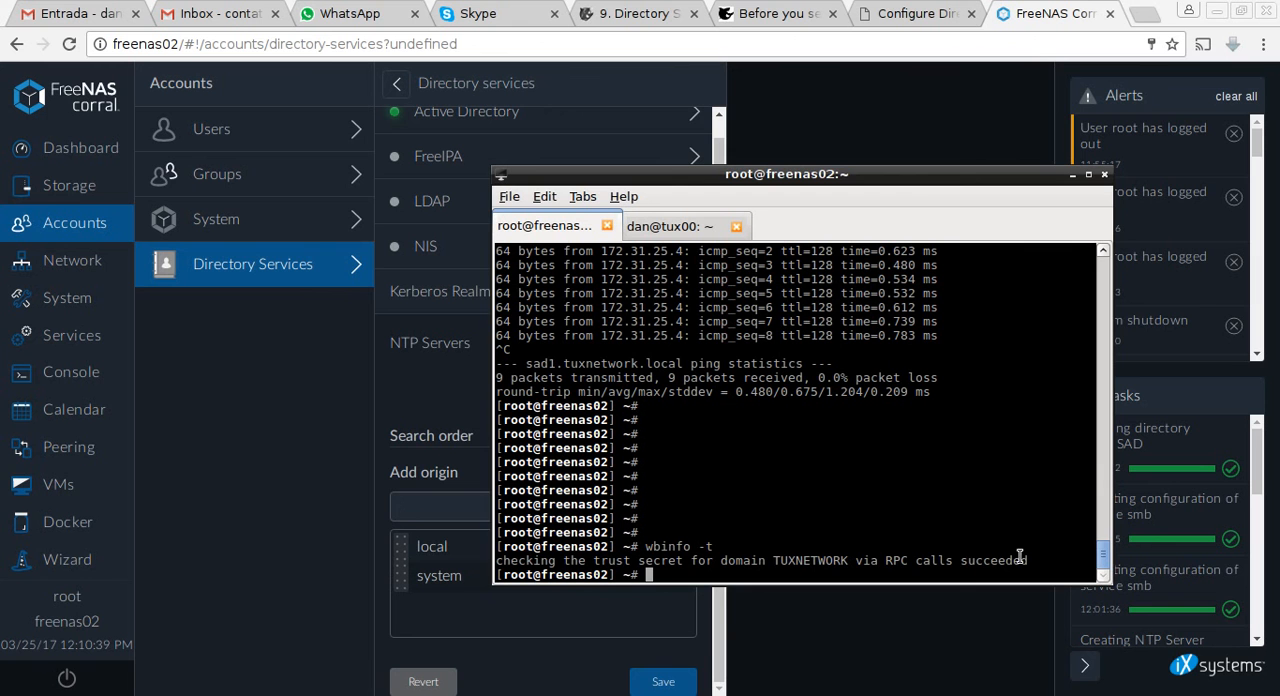
List the domain users with wbinfo -u and examine the accounts, including the ds_freenas ones.
double_click(906, 508)
key(Return)
key(Return)
key(Return)
key(Return)
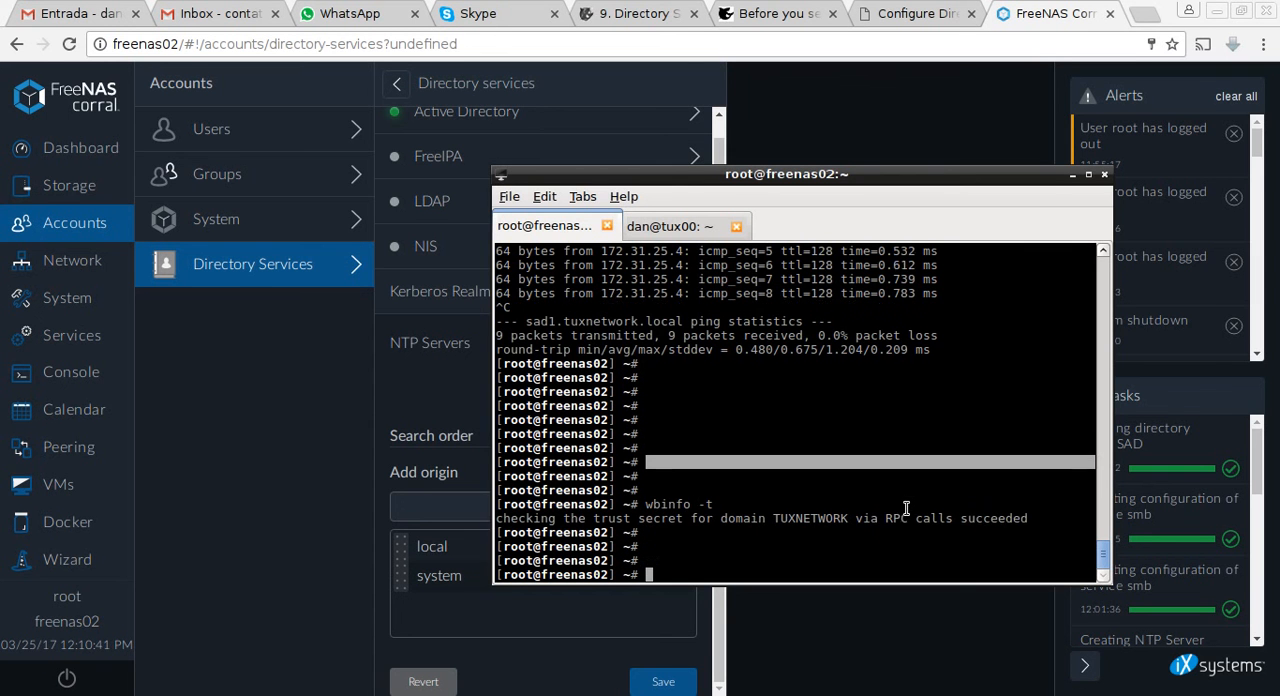
key(Up)
key(BackSpace)
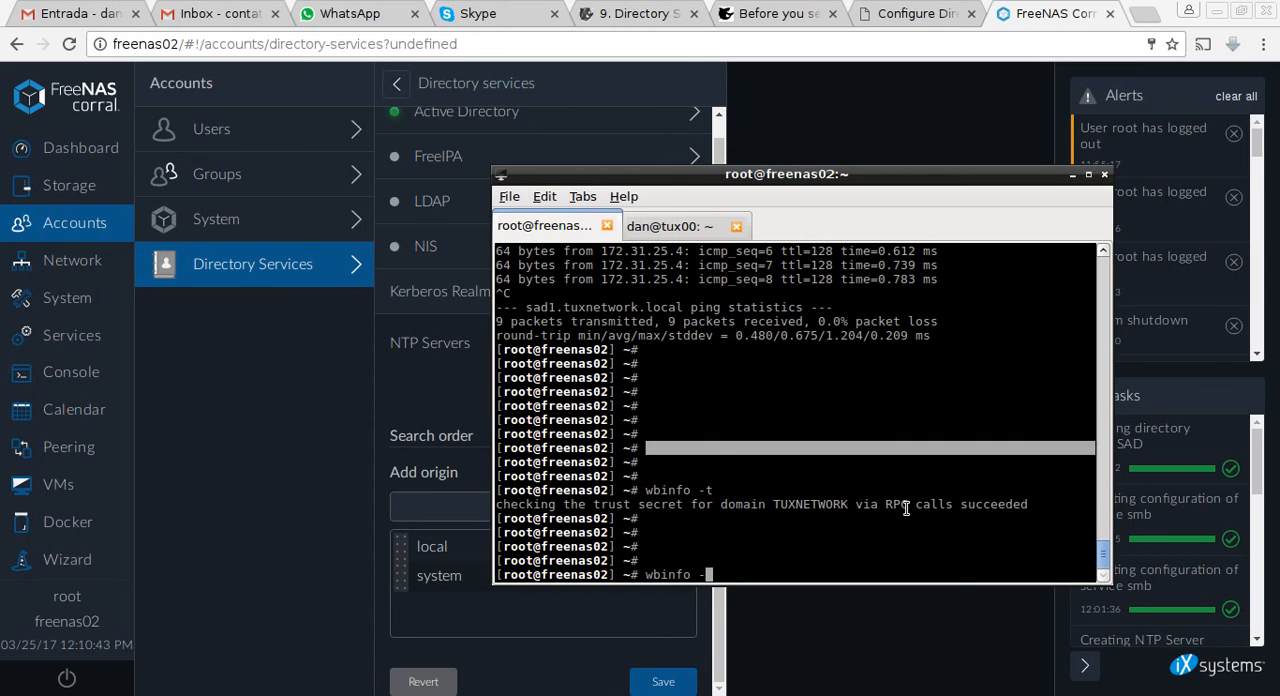
text(u)
key(Return)
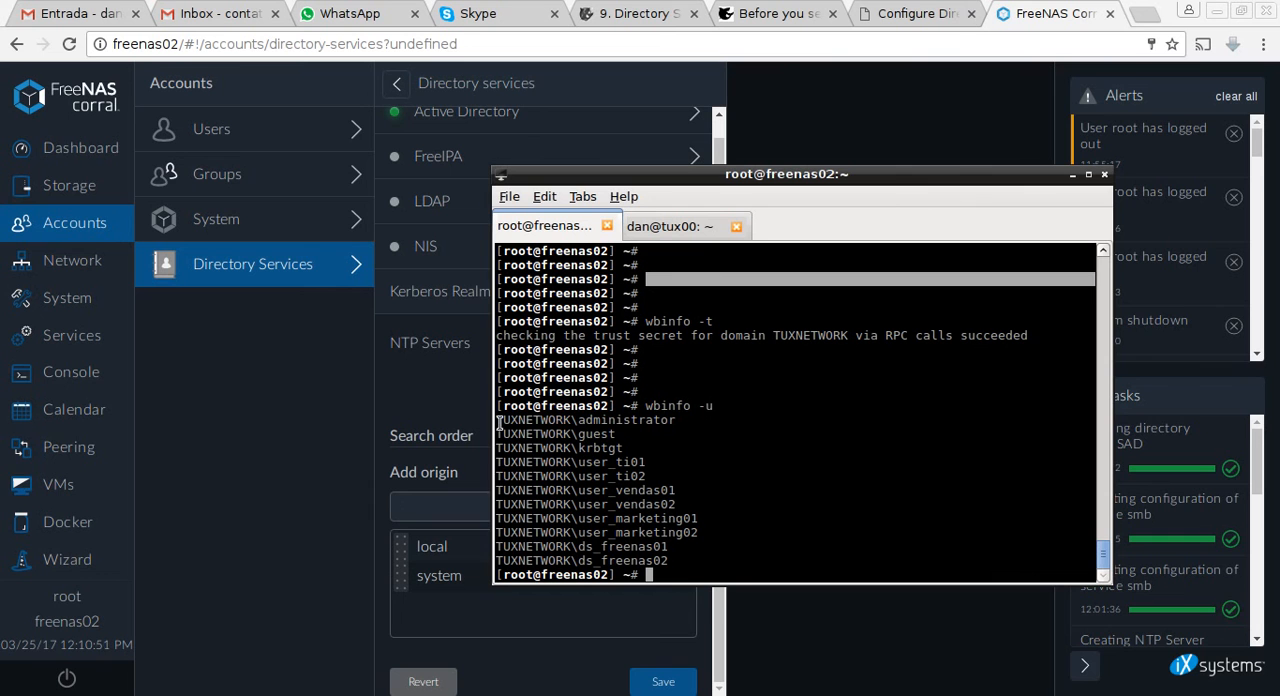
drag(586, 434, 642, 438)
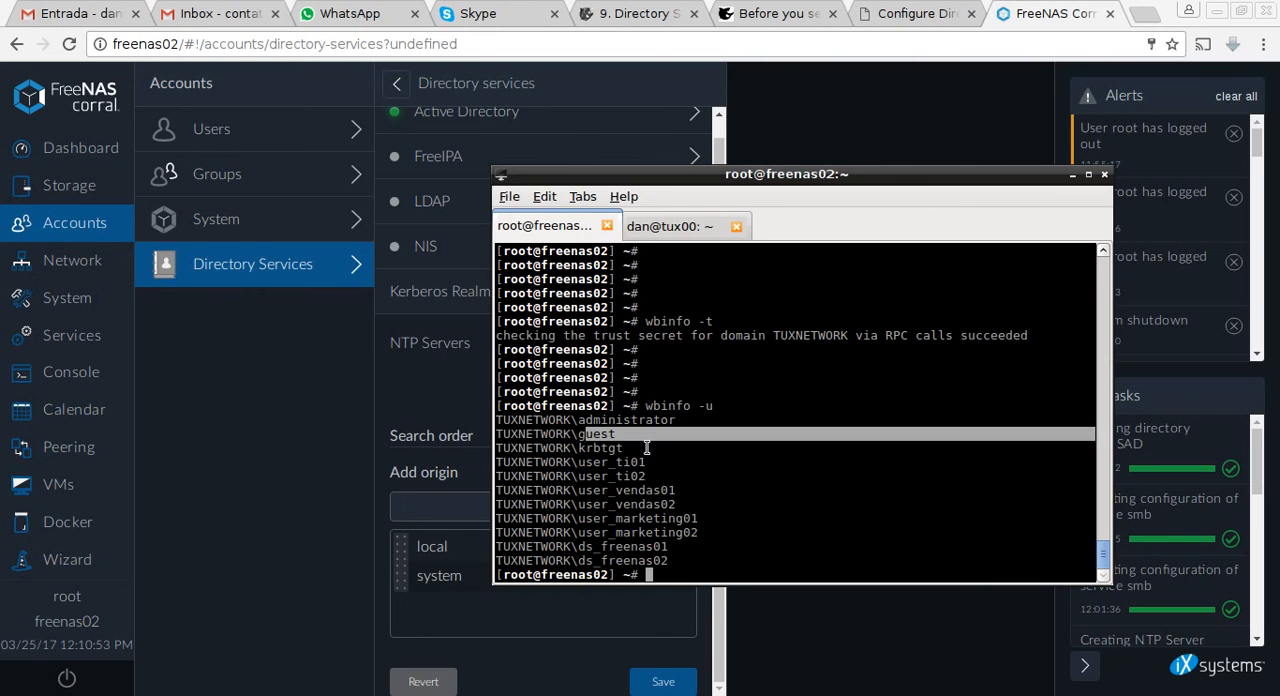
drag(648, 502, 653, 502)
drag(598, 462, 667, 561)
double_click(705, 546)
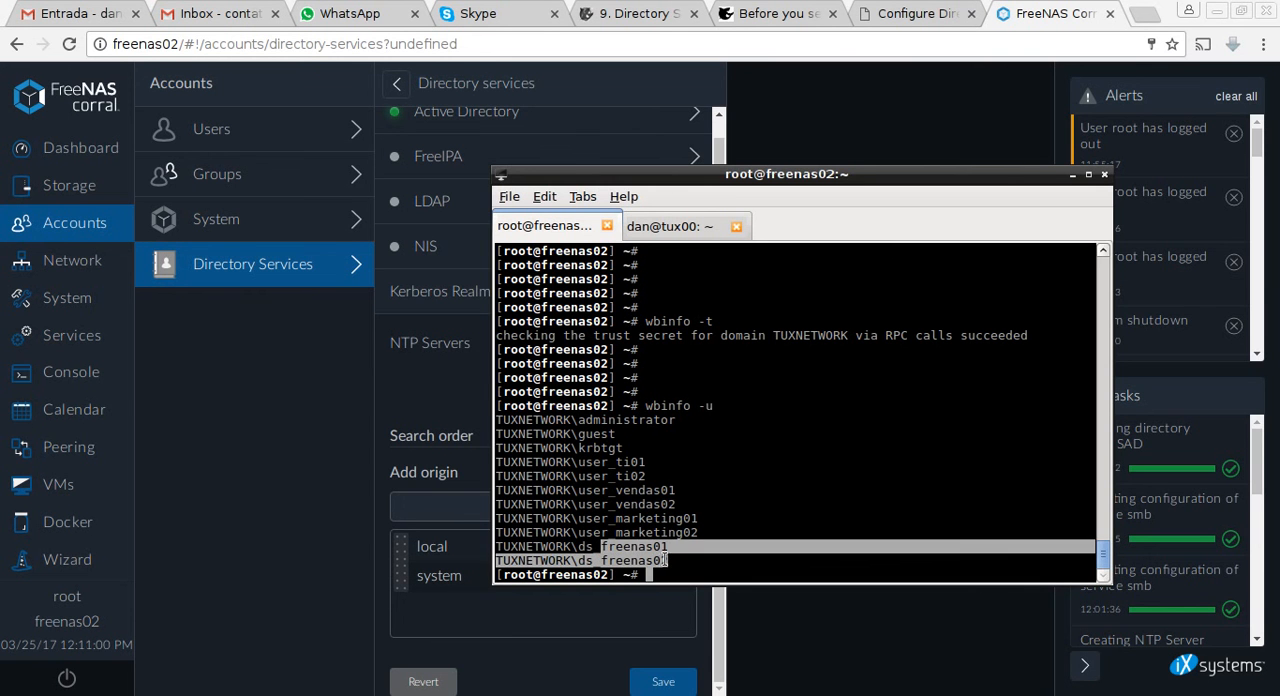
List the domain groups with wbinfo -g and highlight gg_ti, gg_vendas and gg_marketing.
click(752, 422)
key(Return)
key(Return)
key(Return)
key(Up)
key(BackSpace)
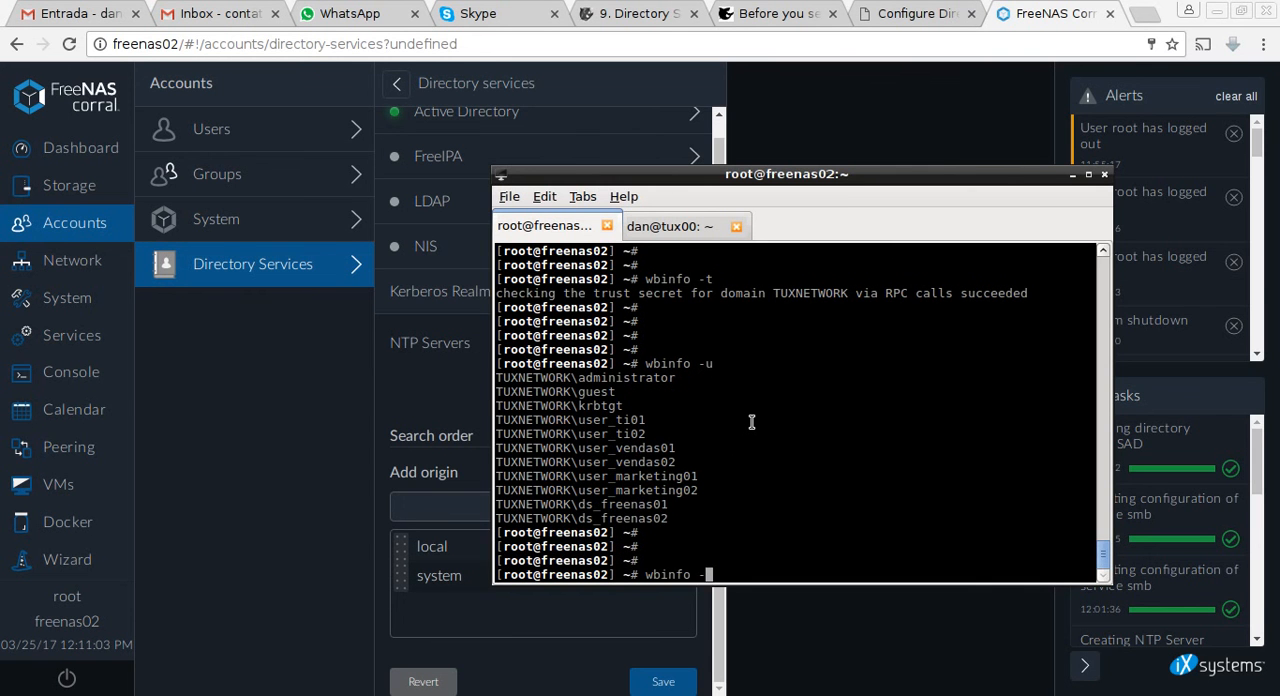
text(g)
key(Return)
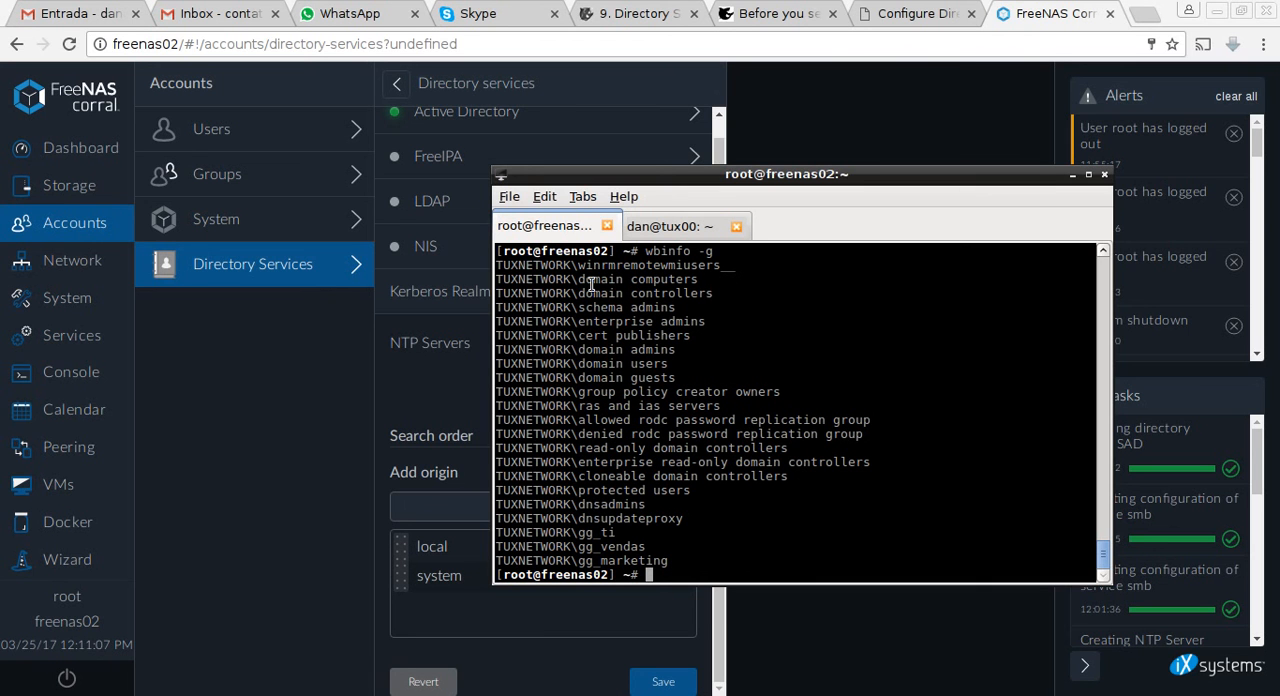
drag(580, 532, 683, 561)
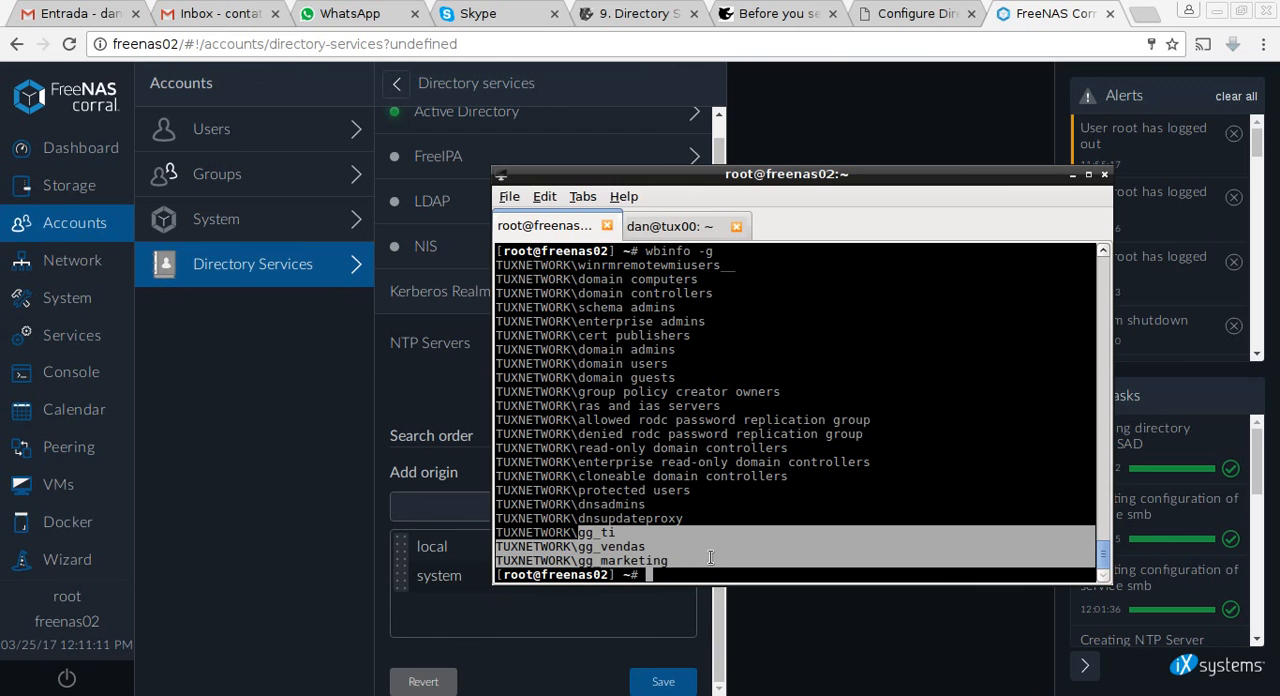
Run getent passwd and highlight the domain user entries from ds_freenas02 to Administrator.
click(710, 557)
key(Return)
key(Return)
key(Return)
key(Return)
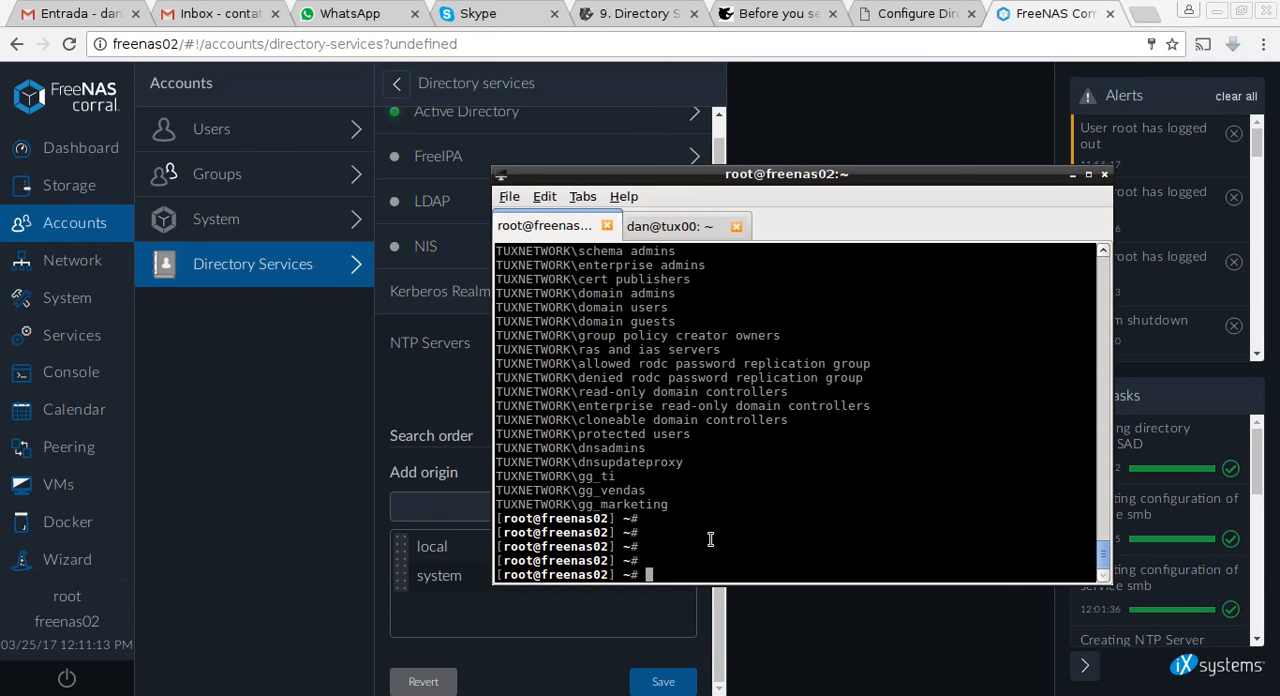
text(getent passwd)
key(Return)
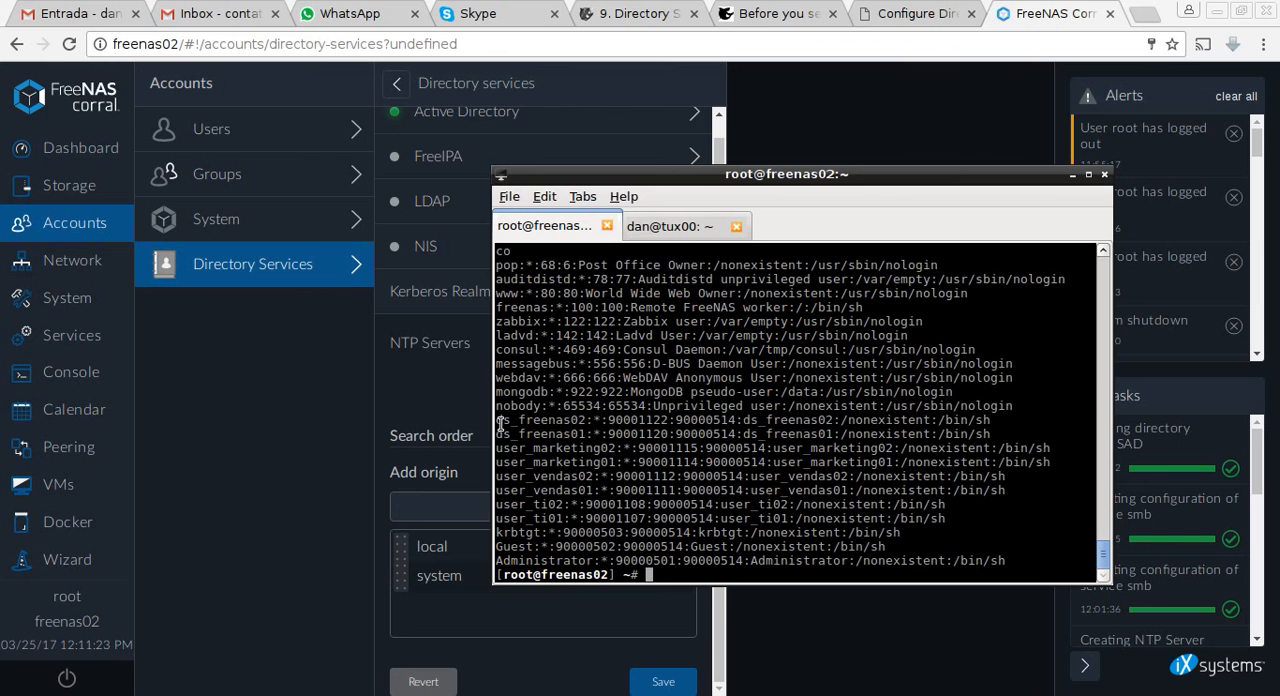
drag(500, 422, 1055, 562)
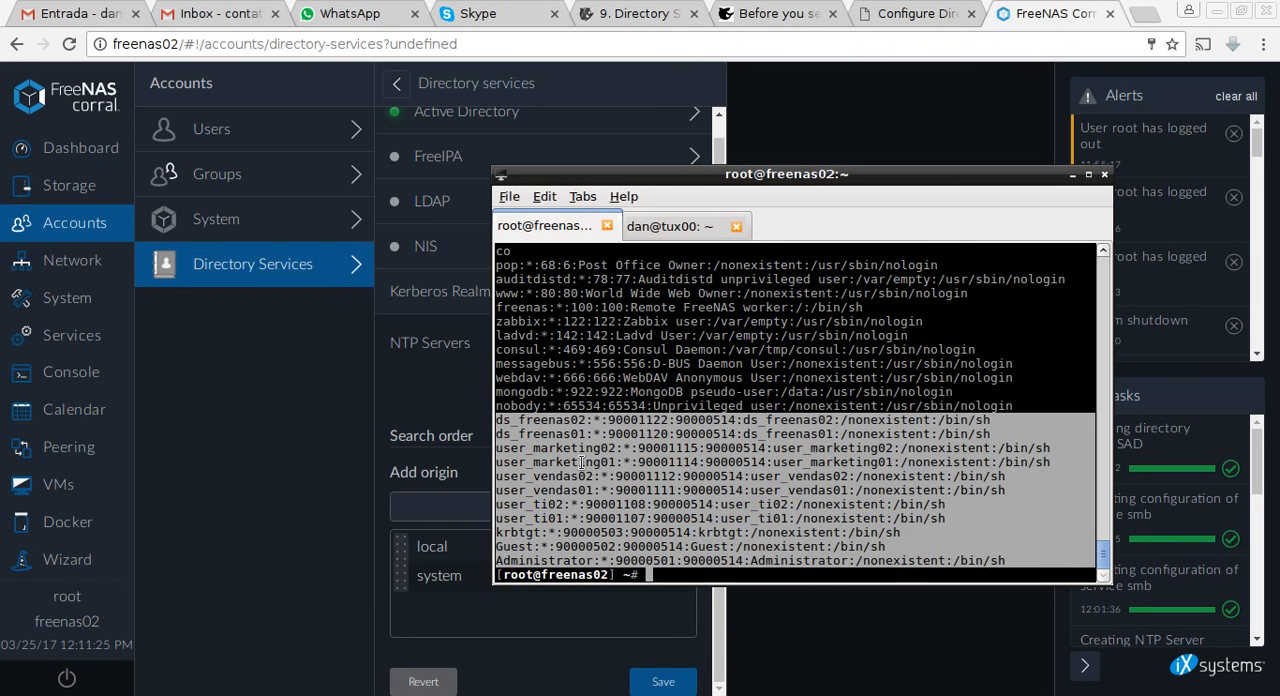
click(618, 433)
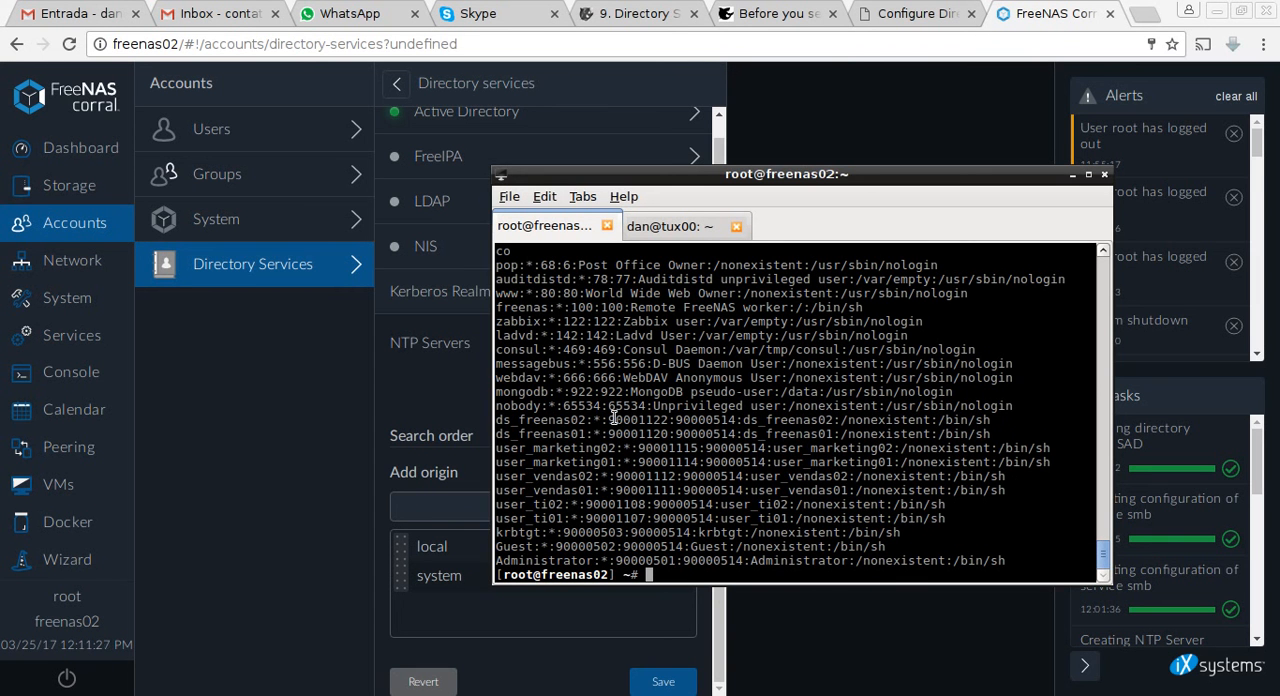
double_click(500, 421)
drag(690, 426, 1042, 558)
Run getent group and highlight the domain group entries from WinRMRemoteWMIUsers__ to GG_MARKETING.
key(Return)
key(Return)
key(Return)
text(getent passwd)
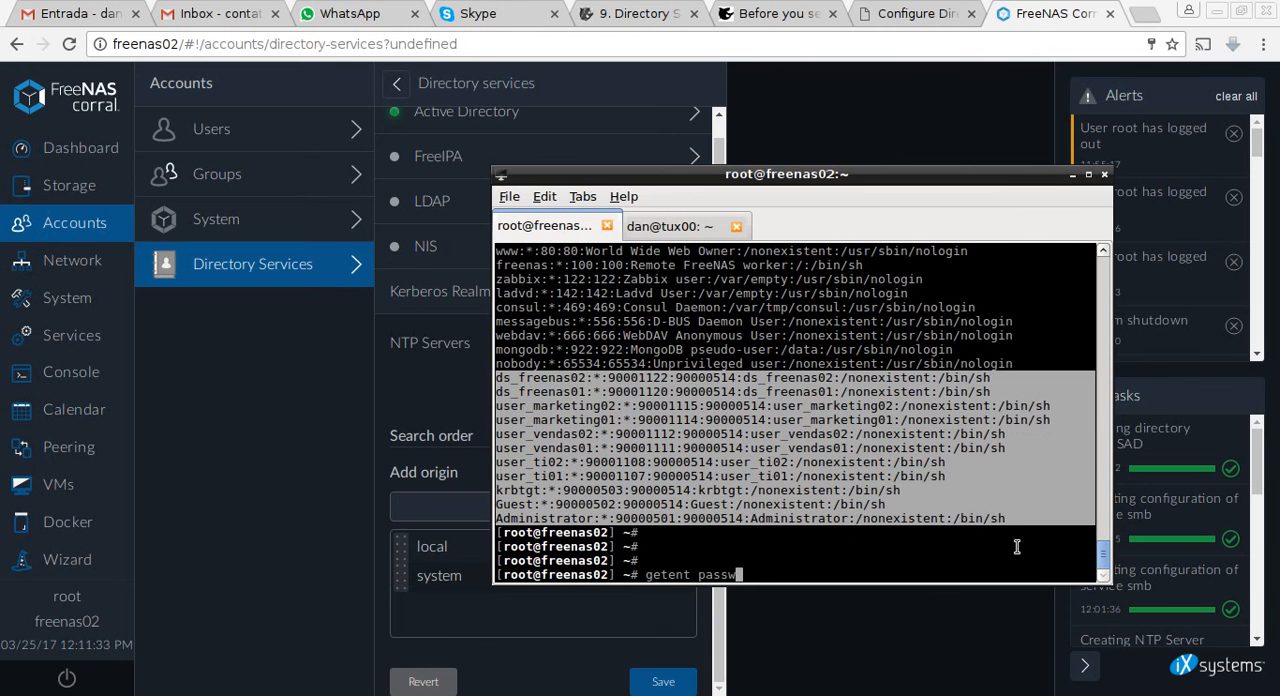
key(BackSpace)
key(BackSpace)
key(BackSpace)
key(BackSpace)
key(BackSpace)
key(BackSpace)
text(group)
key(BackSpace)
key(BackSpace)
key(BackSpace)
text(oup)
key(Return)
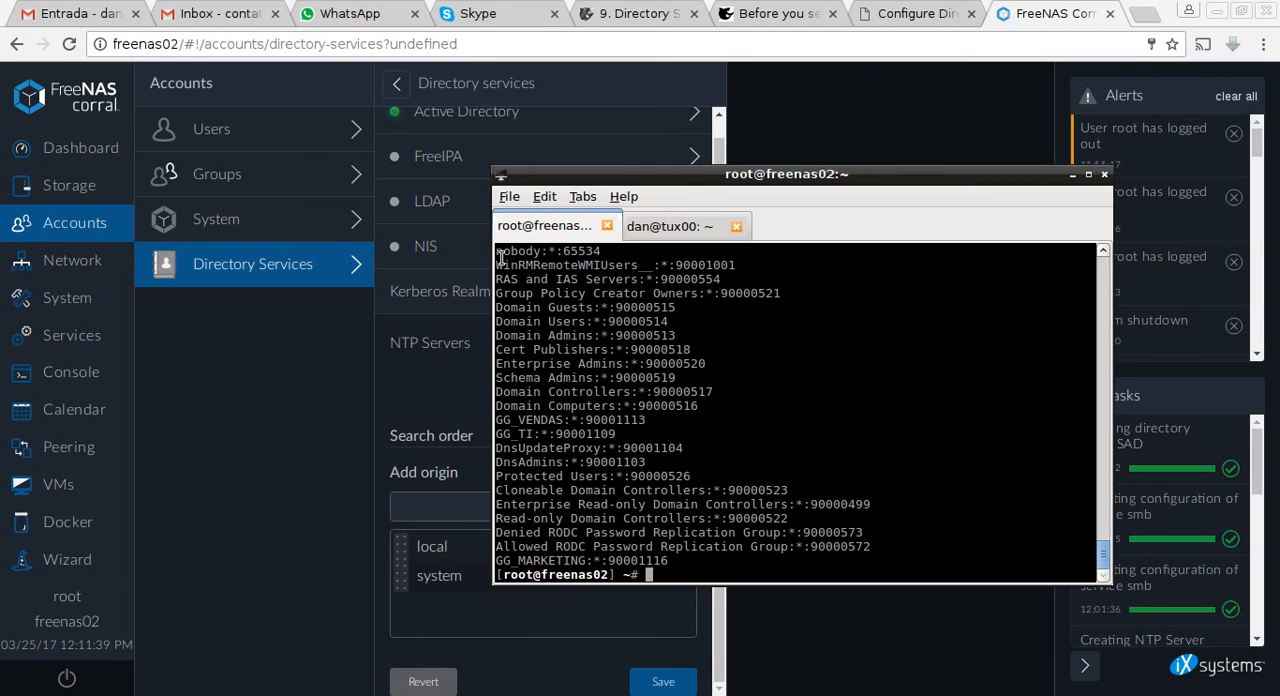
drag(498, 276, 683, 450)
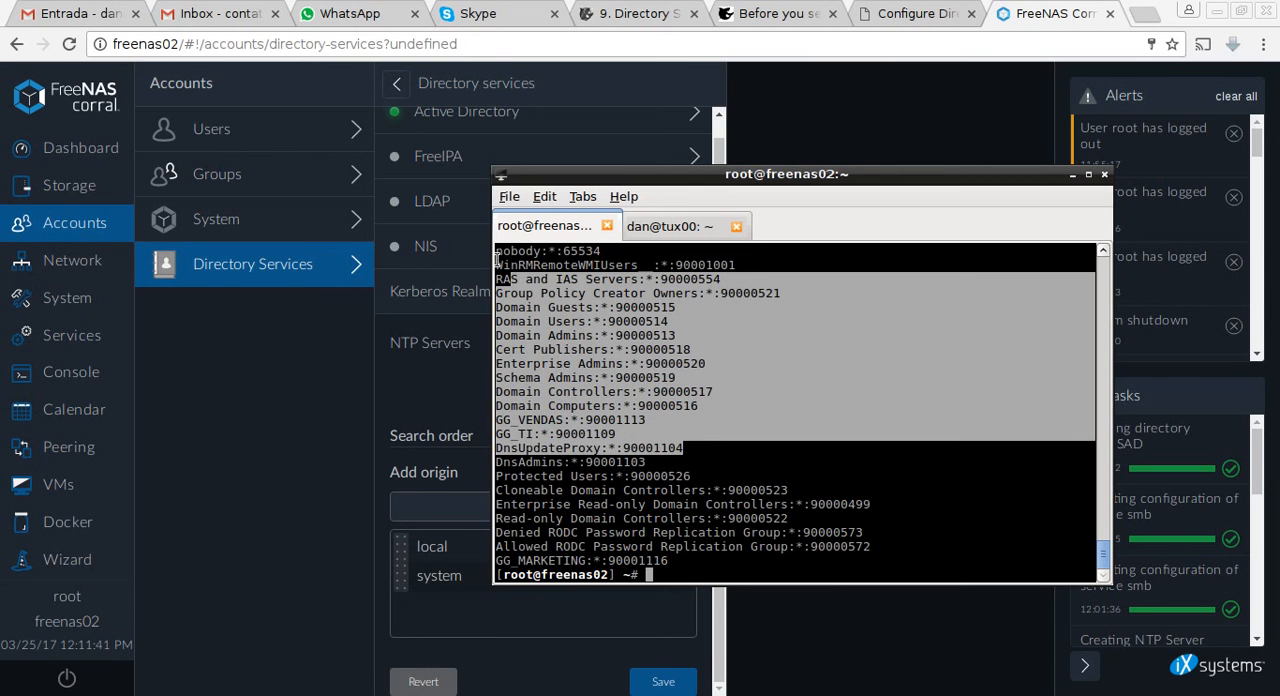
drag(498, 260, 877, 566)
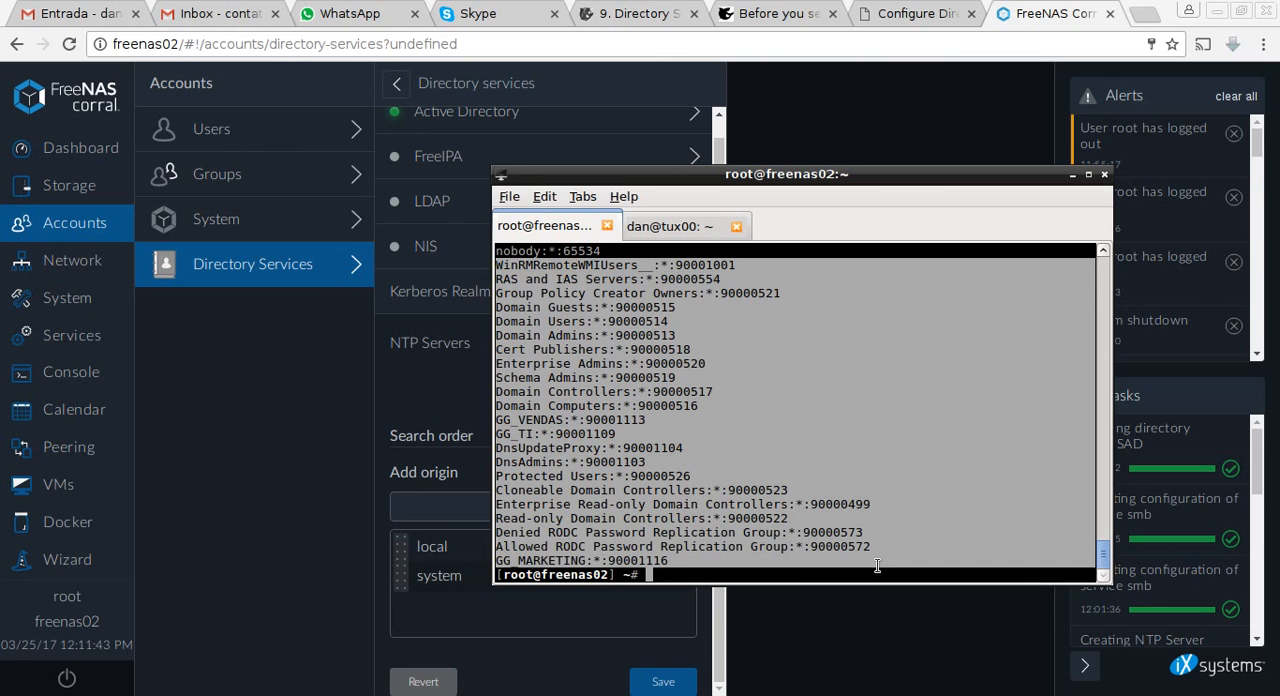
Return from the terminal to the FreeNAS web interface and check the Active Directory status in Directory Services.
click(905, 494)
key(Return)
key(Return)
key(Return)
key(Return)
key(Return)
key(Return)
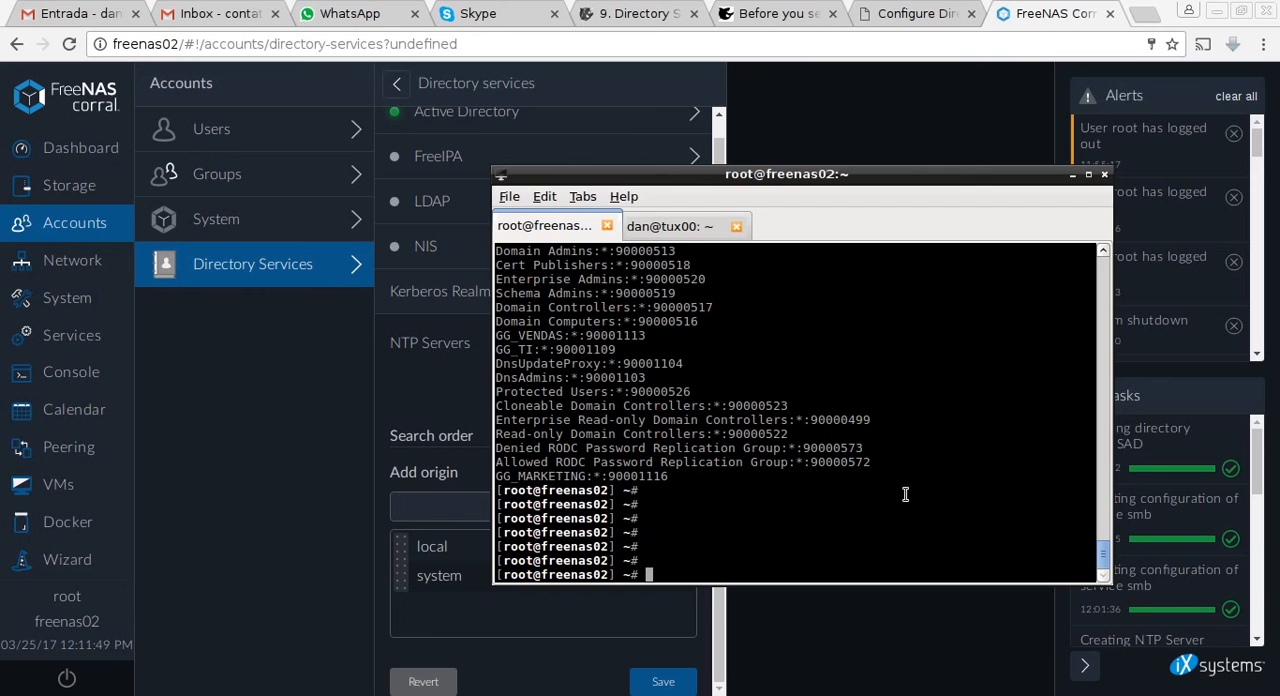
click(228, 410)
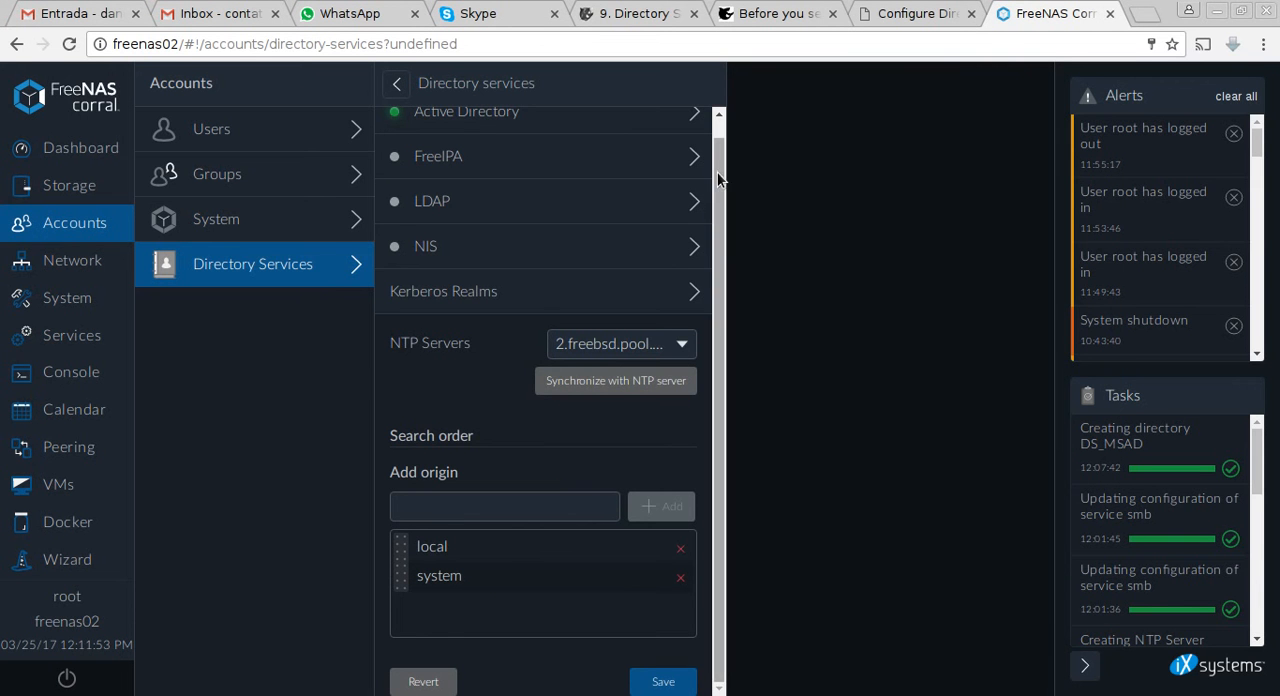
drag(717, 180, 714, 133)
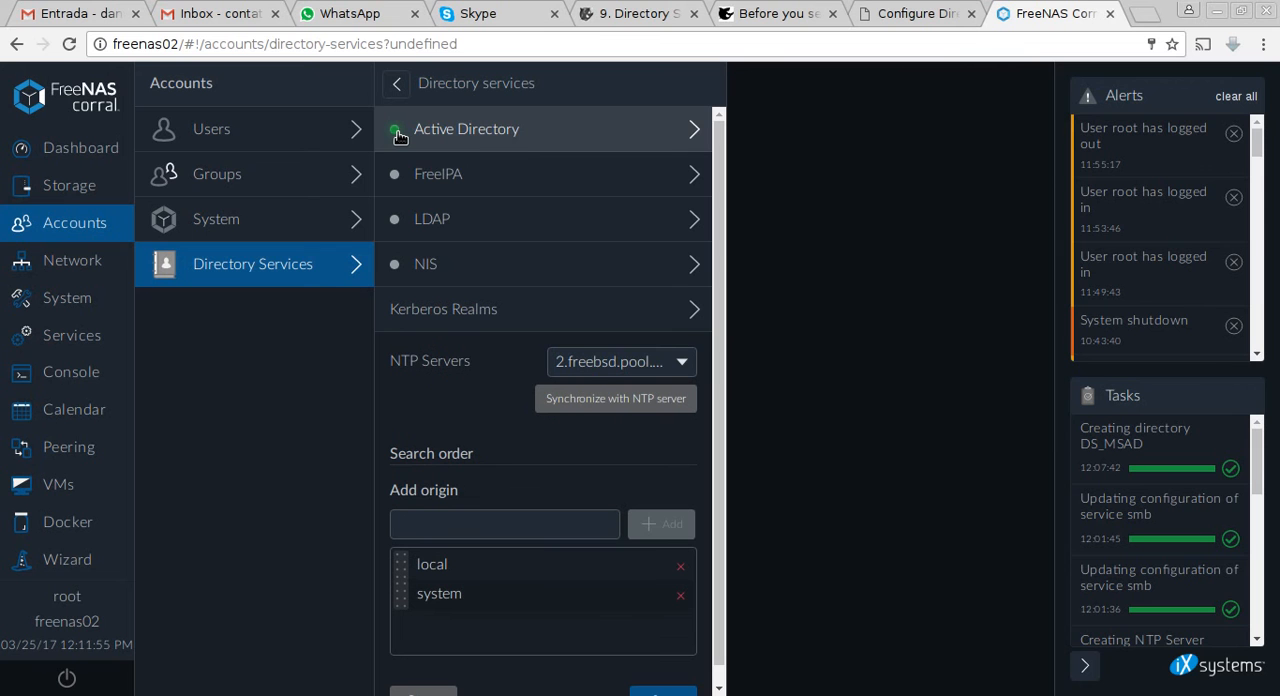
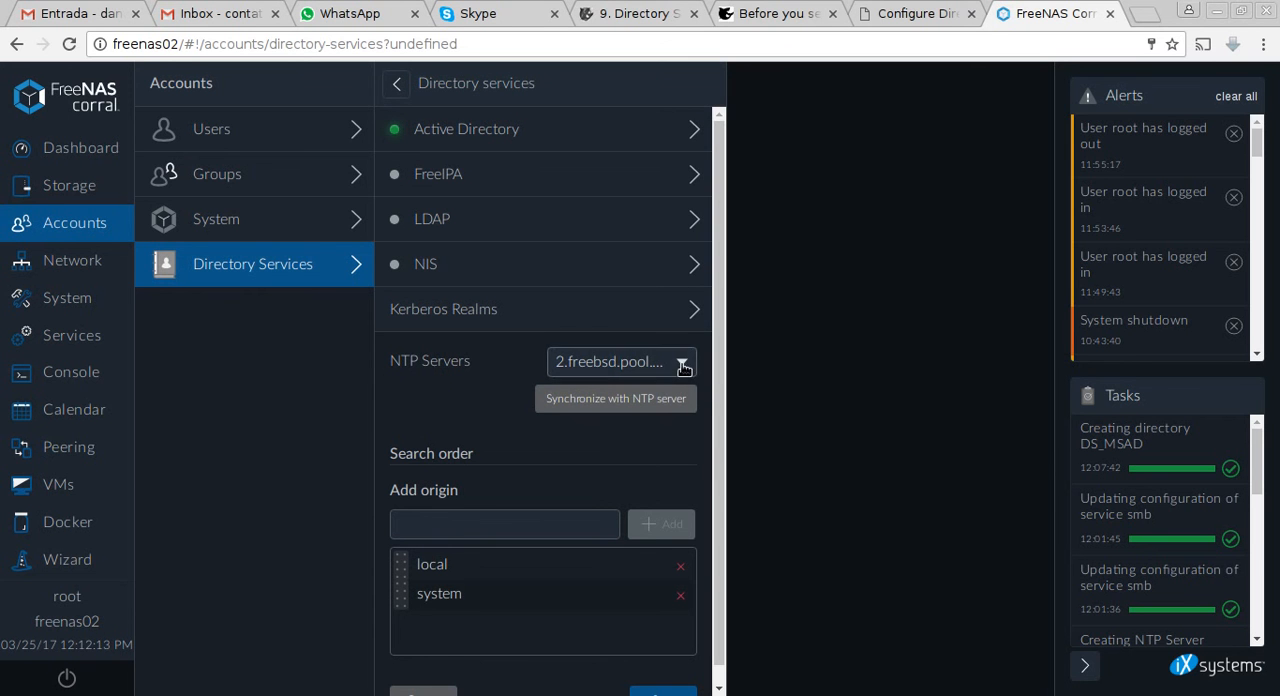
Select sad1.tuxnetwork.local as the NTP server in Directory Services.
click(620, 362)
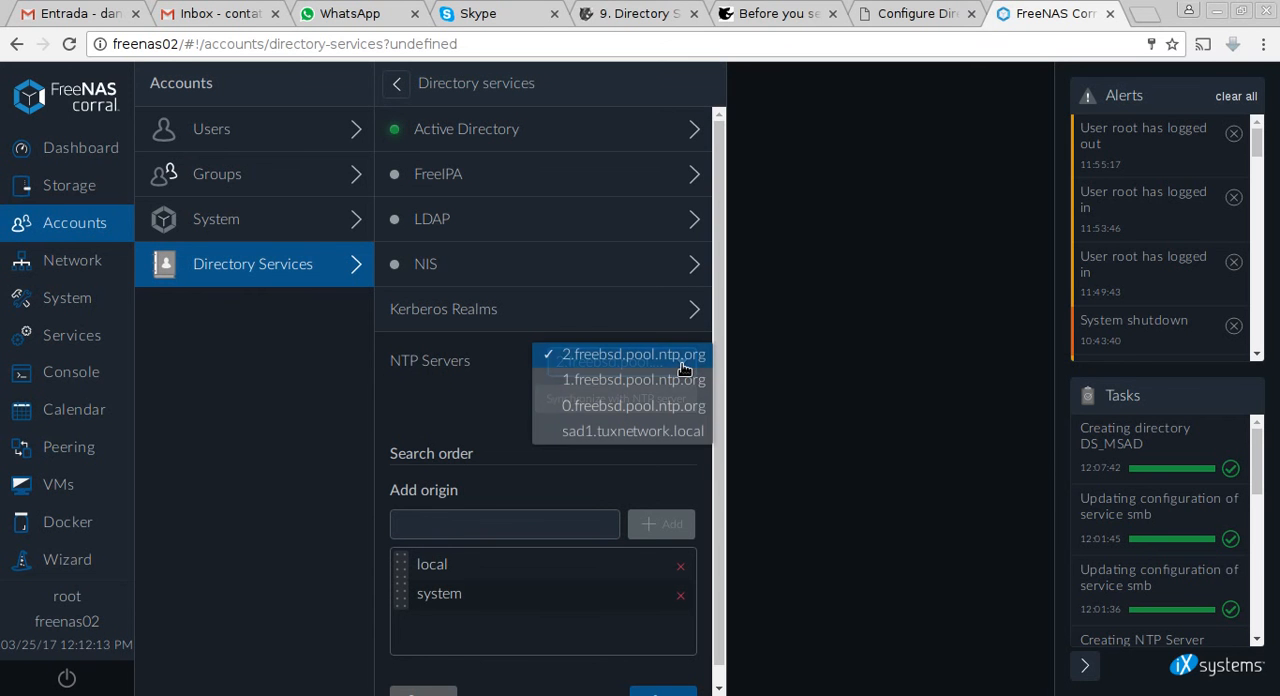
click(570, 435)
scroll(720, 648, down, 1)
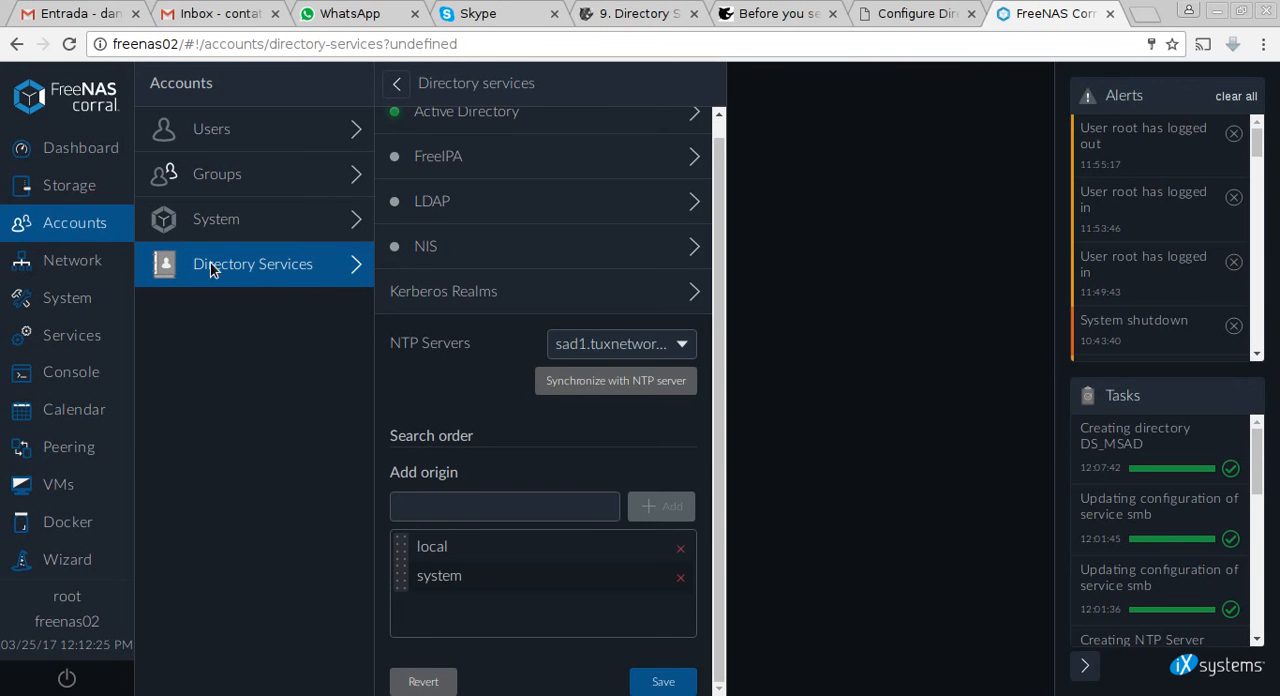
Open the shares of storage volume datavol01 and start a new SMB share.
click(57, 198)
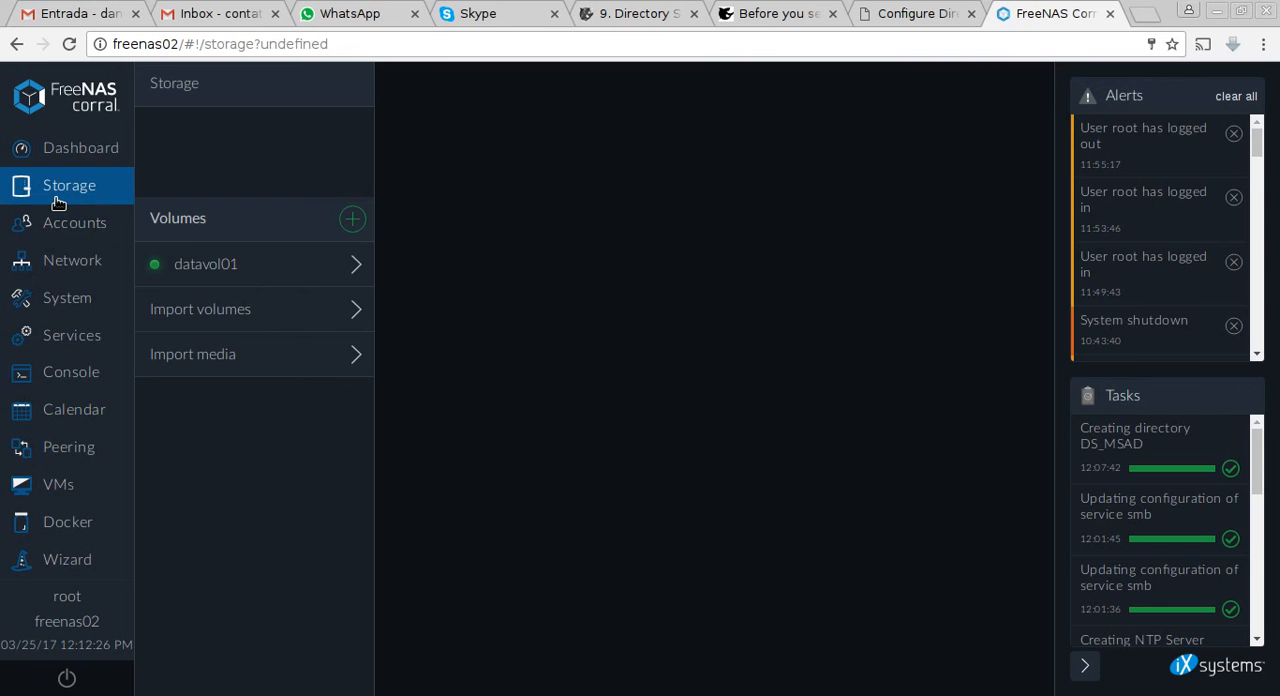
click(220, 270)
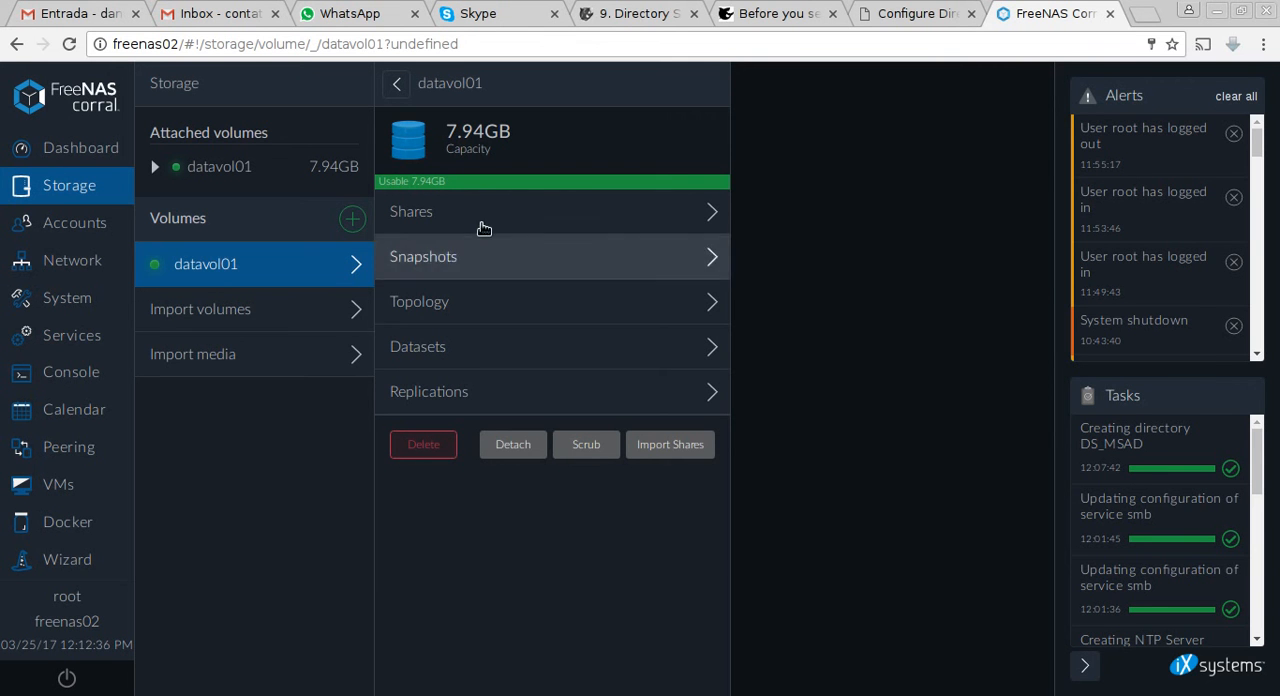
click(46, 190)
click(172, 262)
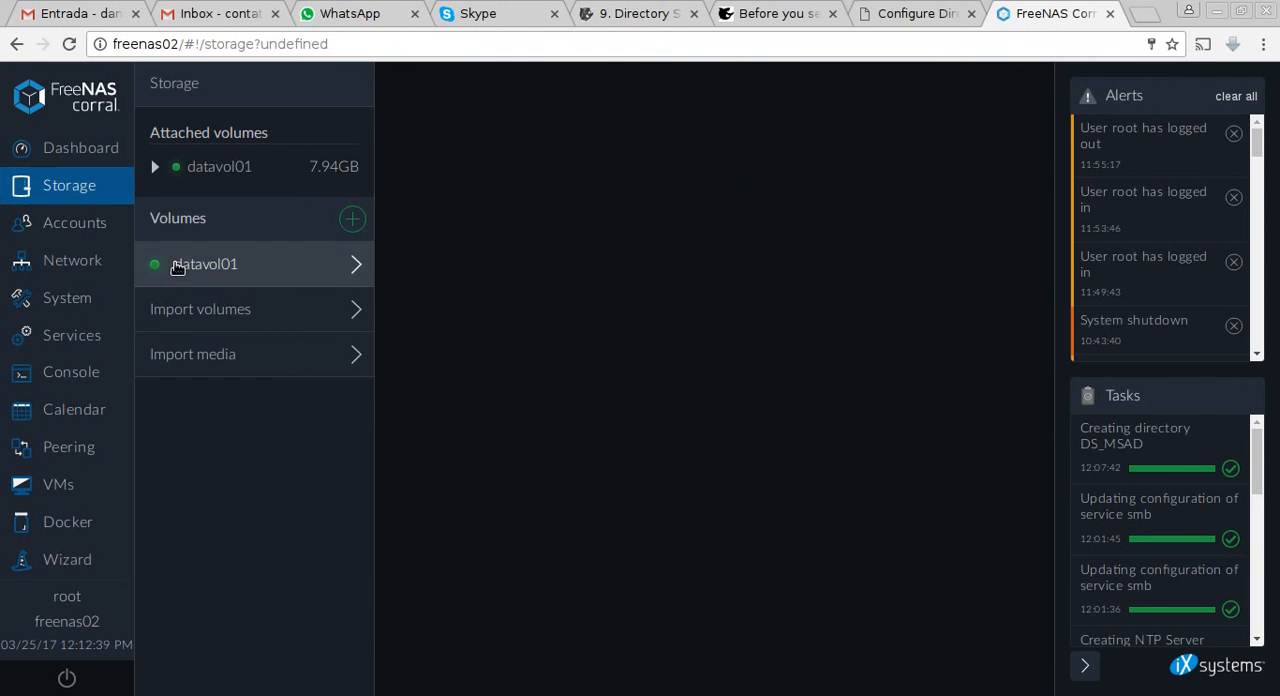
click(490, 228)
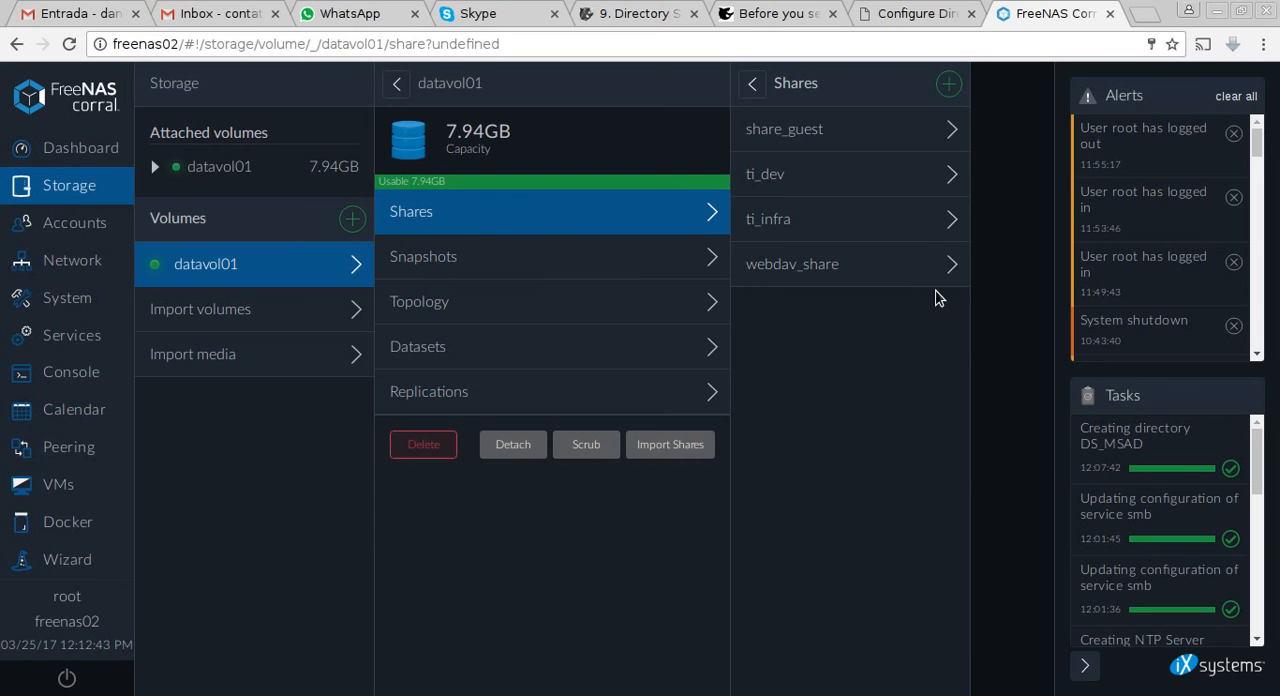
click(950, 84)
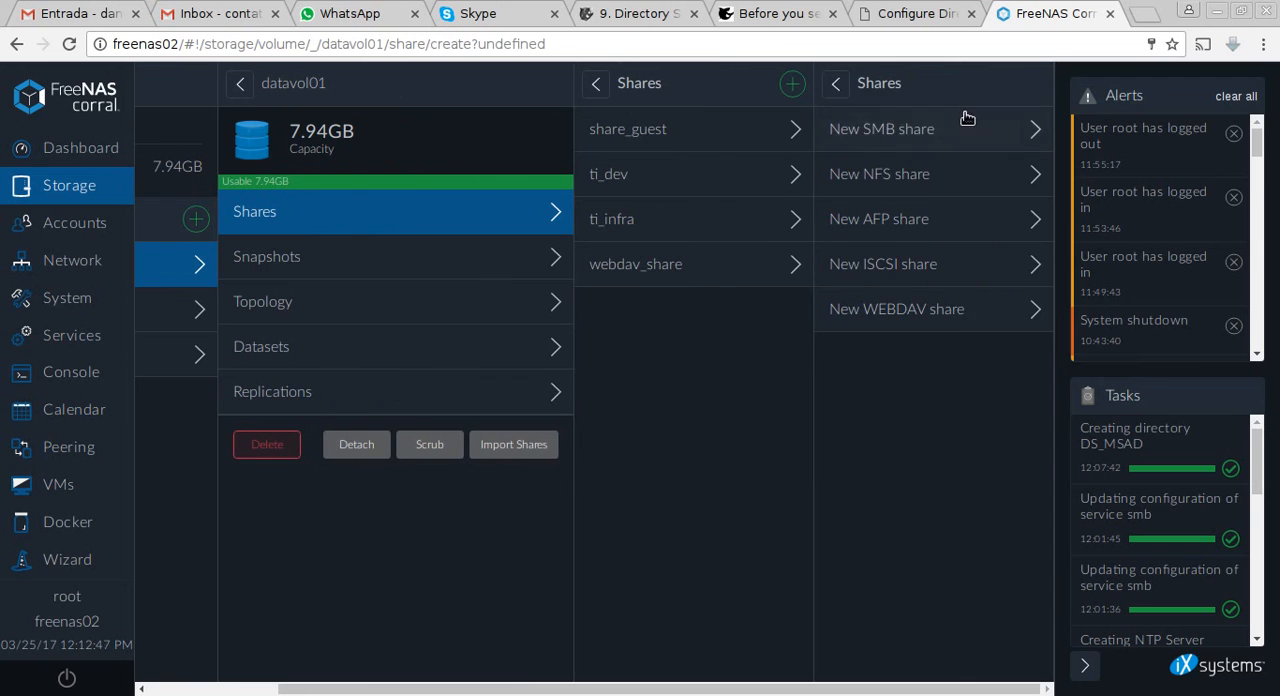
click(966, 124)
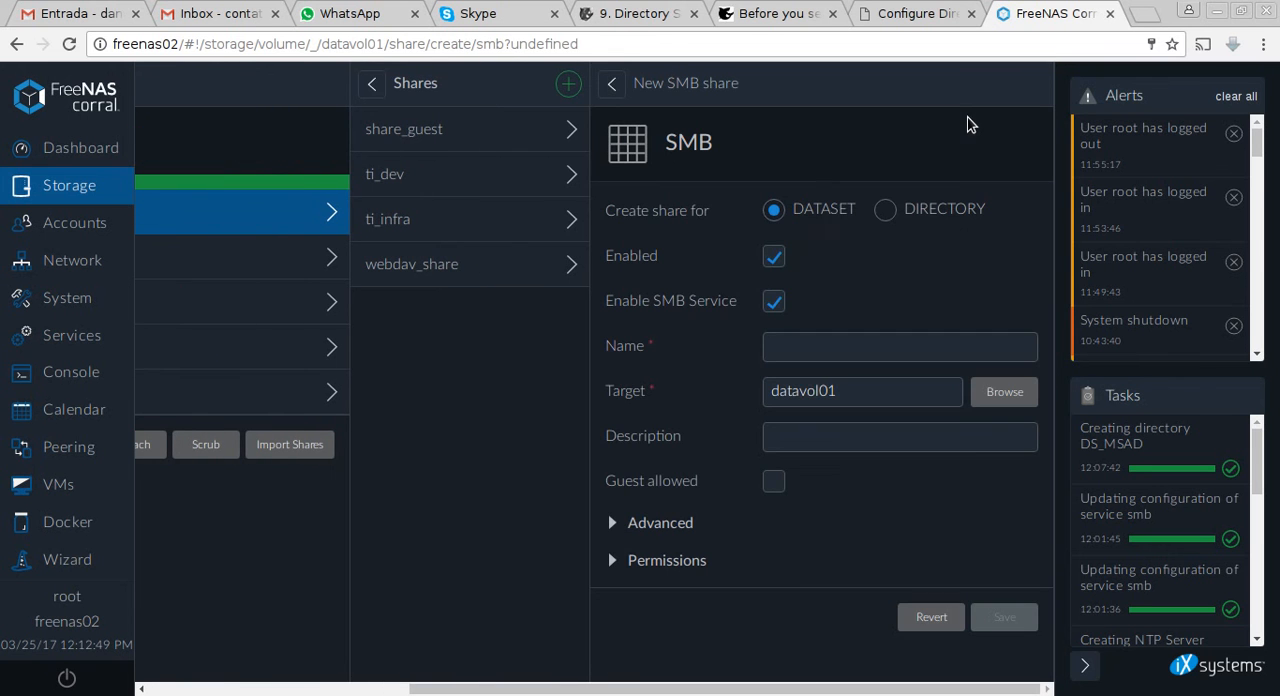
Name the new SMB share ti and give it the description Share para Equipe da TI.
click(829, 350)
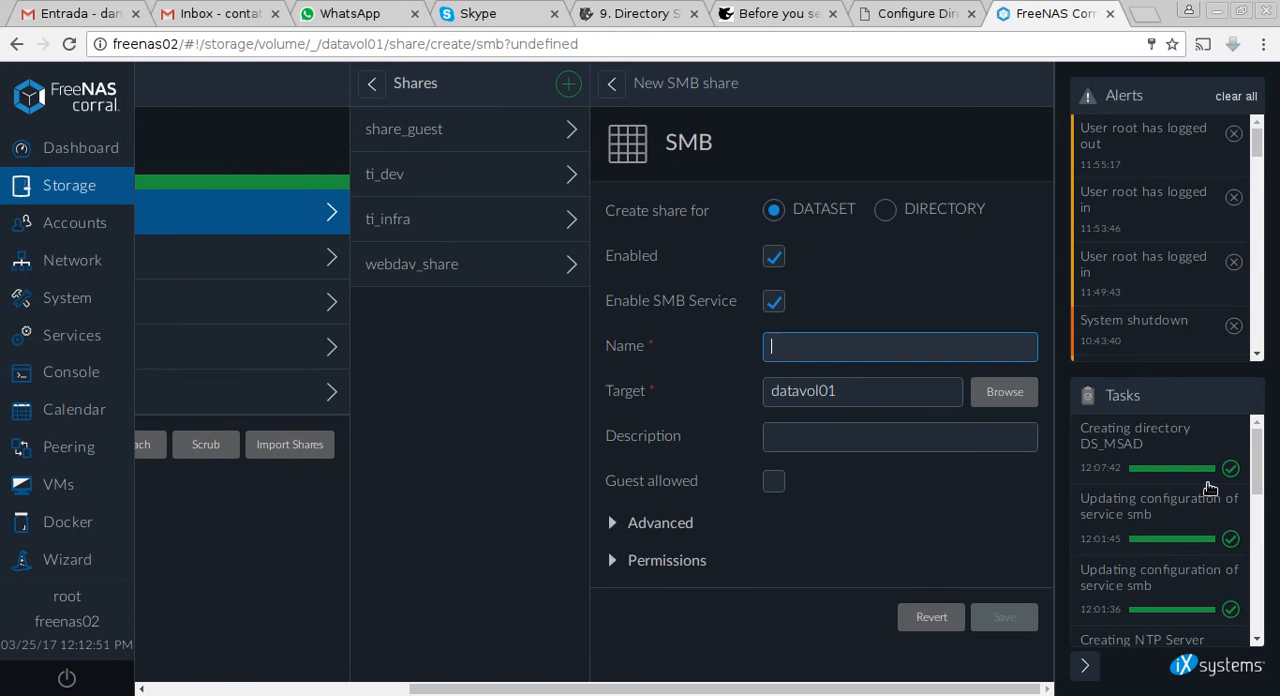
text(ti)
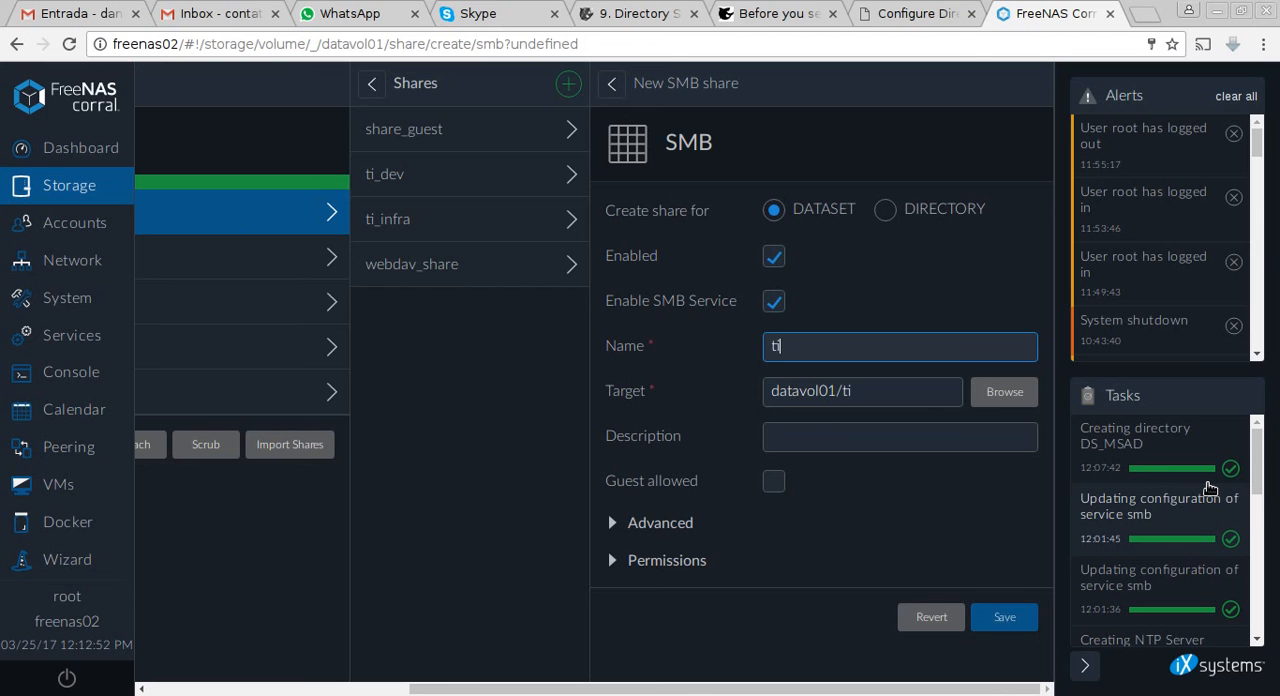
key(Tab)
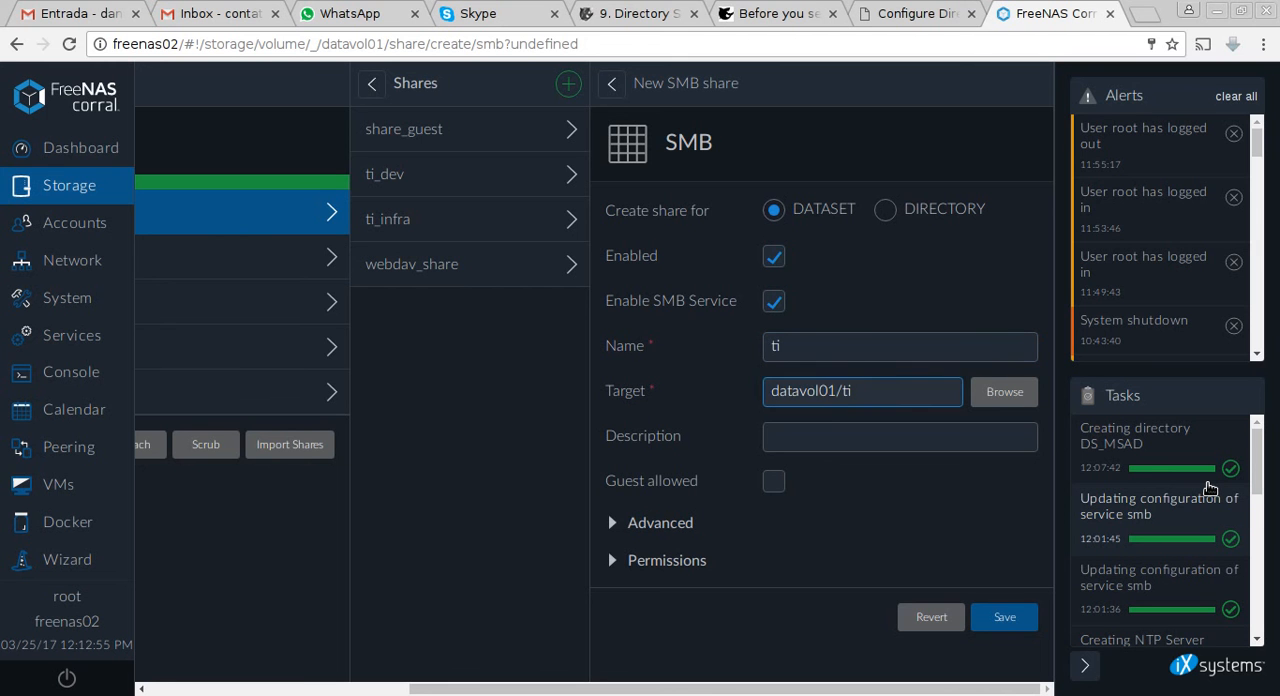
text(Share p)
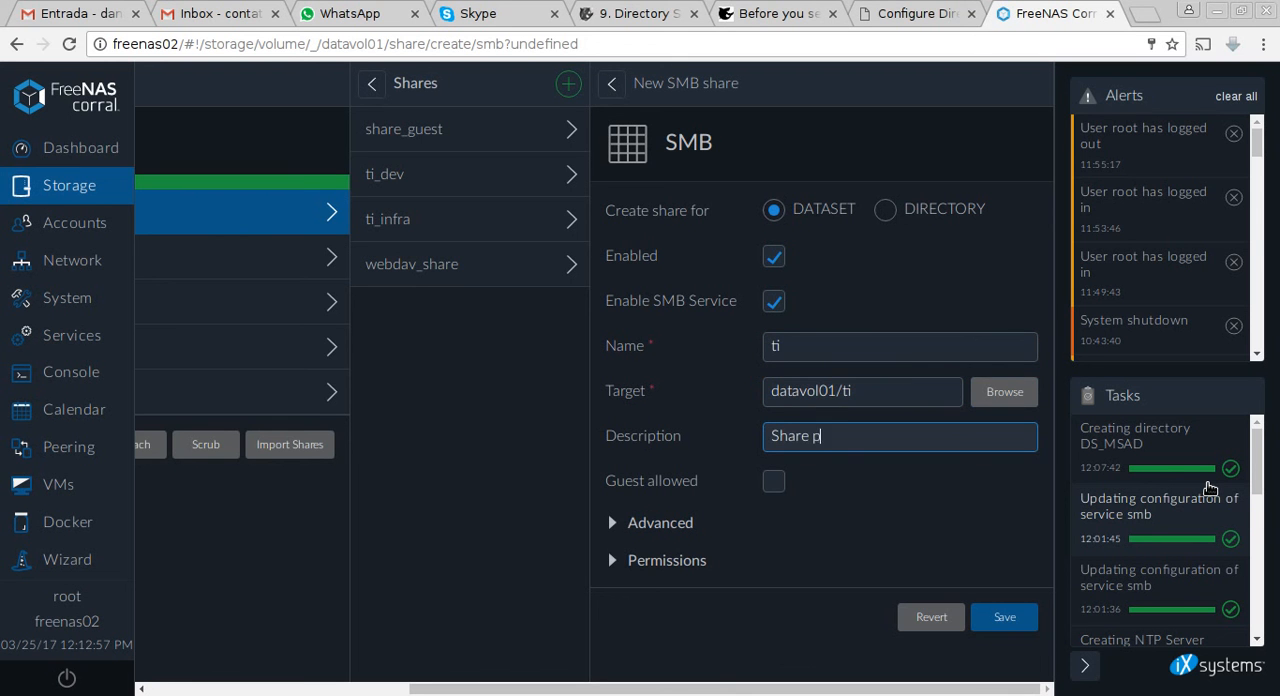
text(ara Equipe da TI)
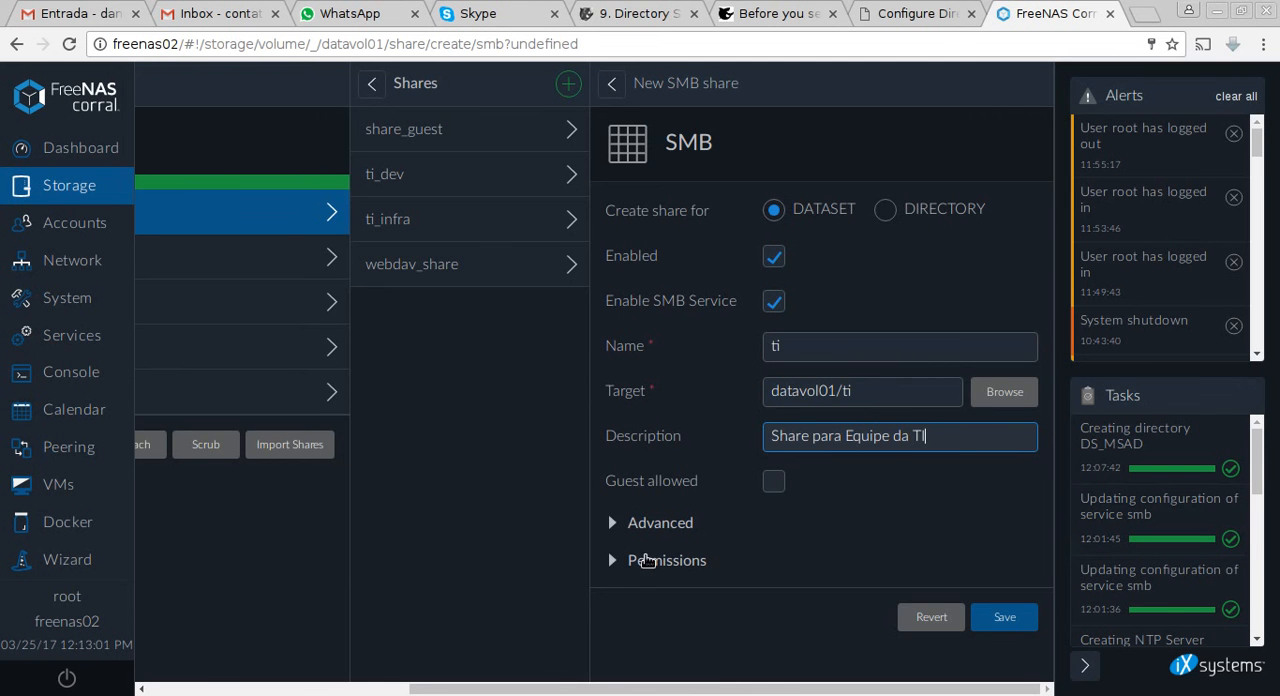
Review the advanced options of the new share and expand its permissions.
click(654, 524)
scroll(810, 547, down, 5)
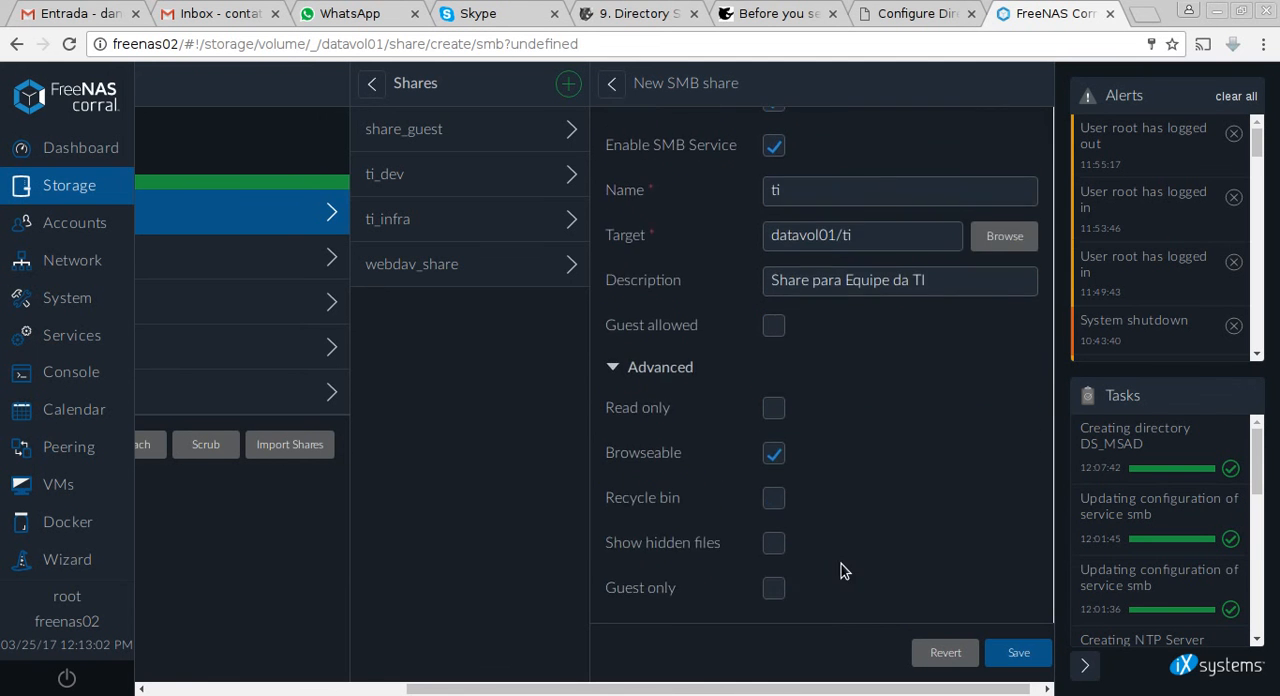
scroll(842, 578, down, 5)
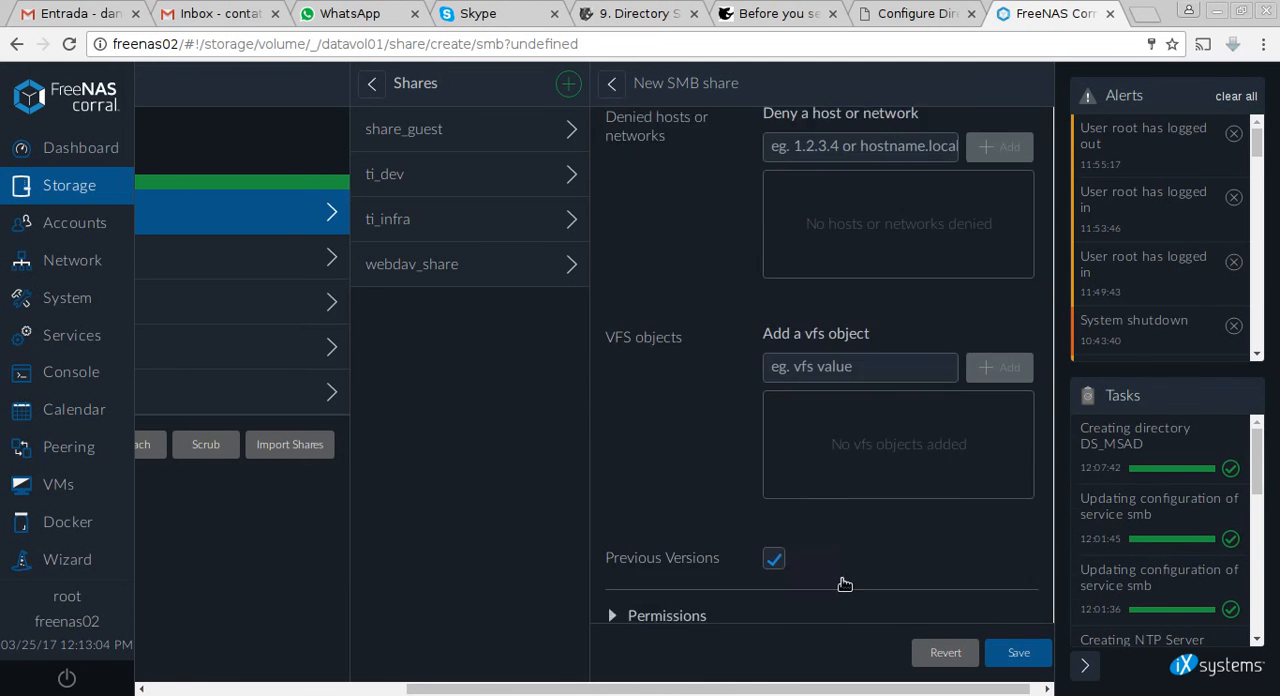
scroll(686, 586, up, 3)
scroll(694, 549, down, 3)
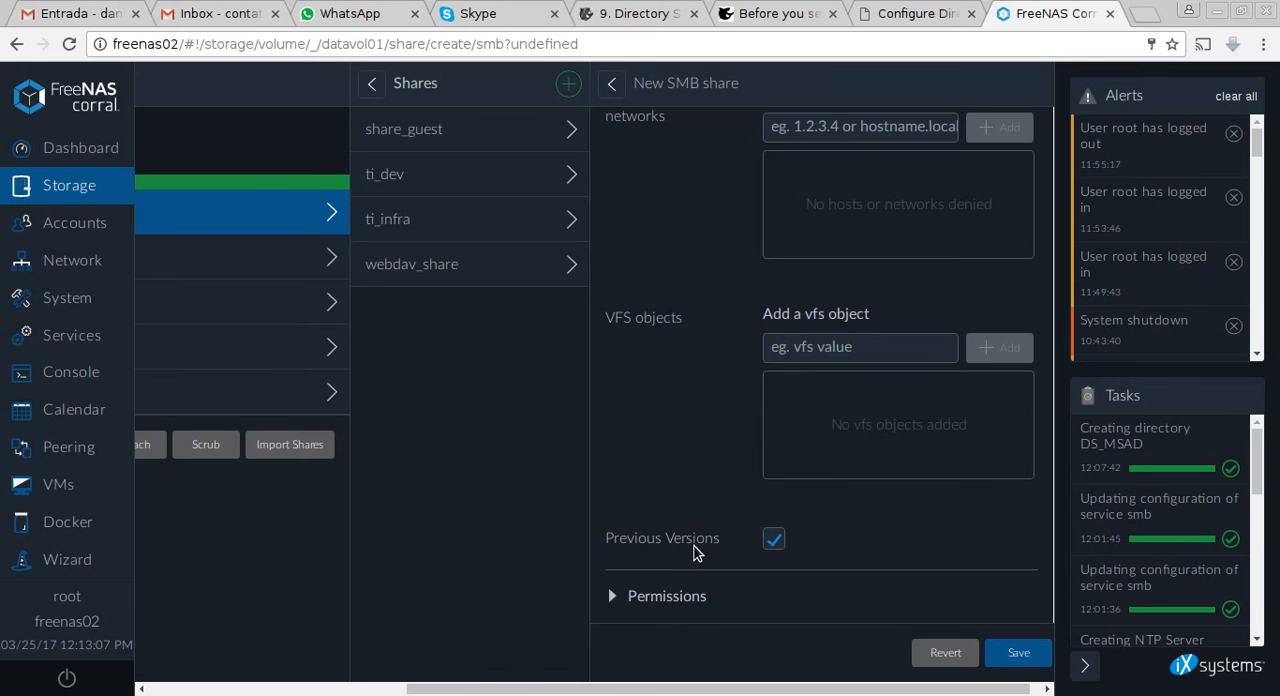
click(680, 596)
scroll(700, 590, down, 2)
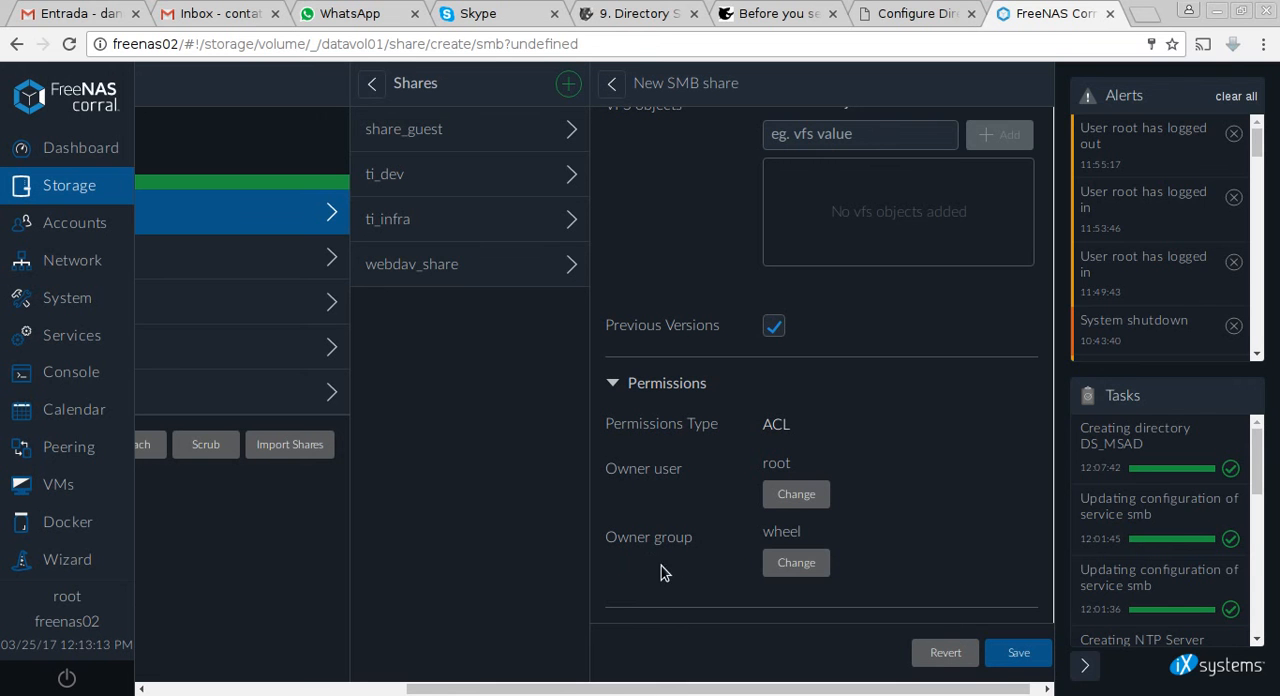
Open the share's owner group for changing and enter GG_TI as the group search term.
click(814, 562)
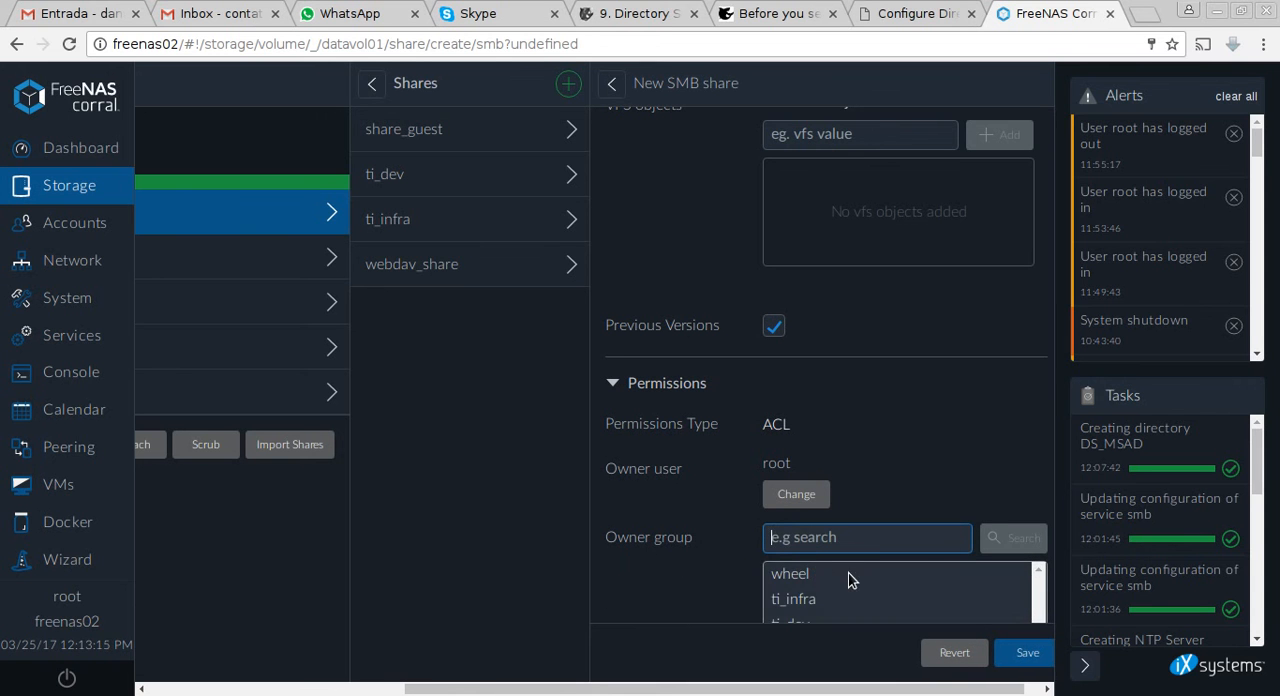
scroll(860, 570, down, 1)
text(G)
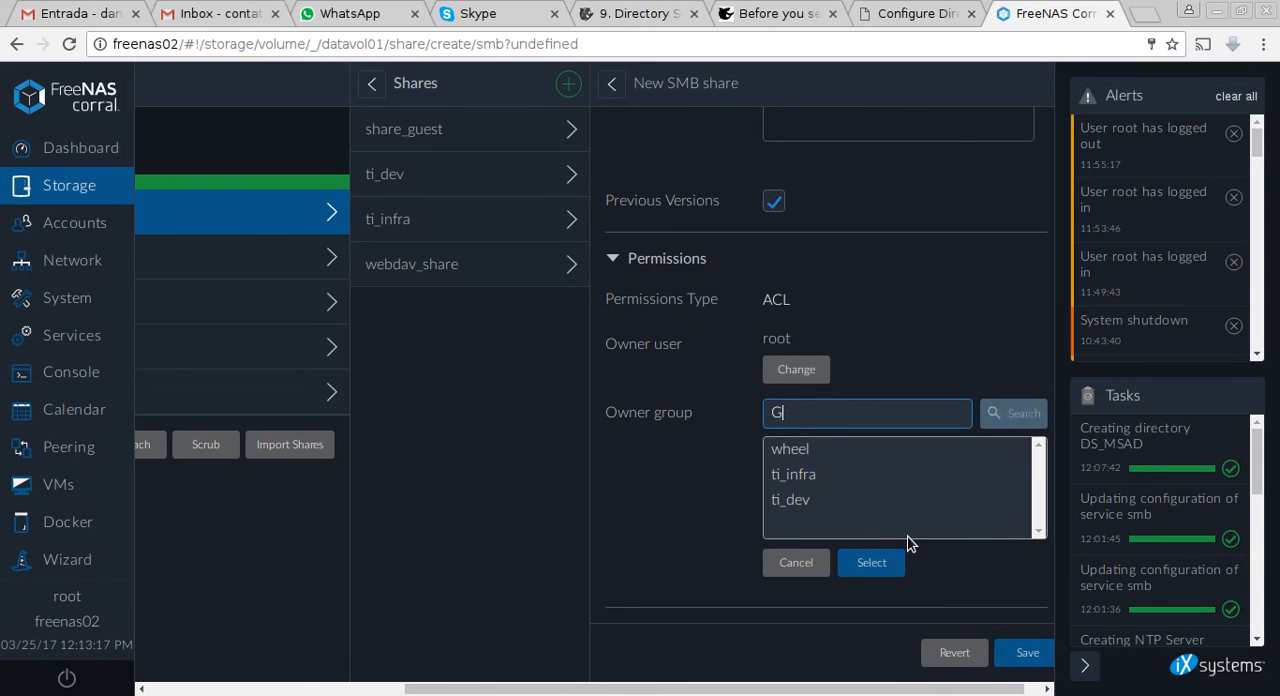
text(G_TI)
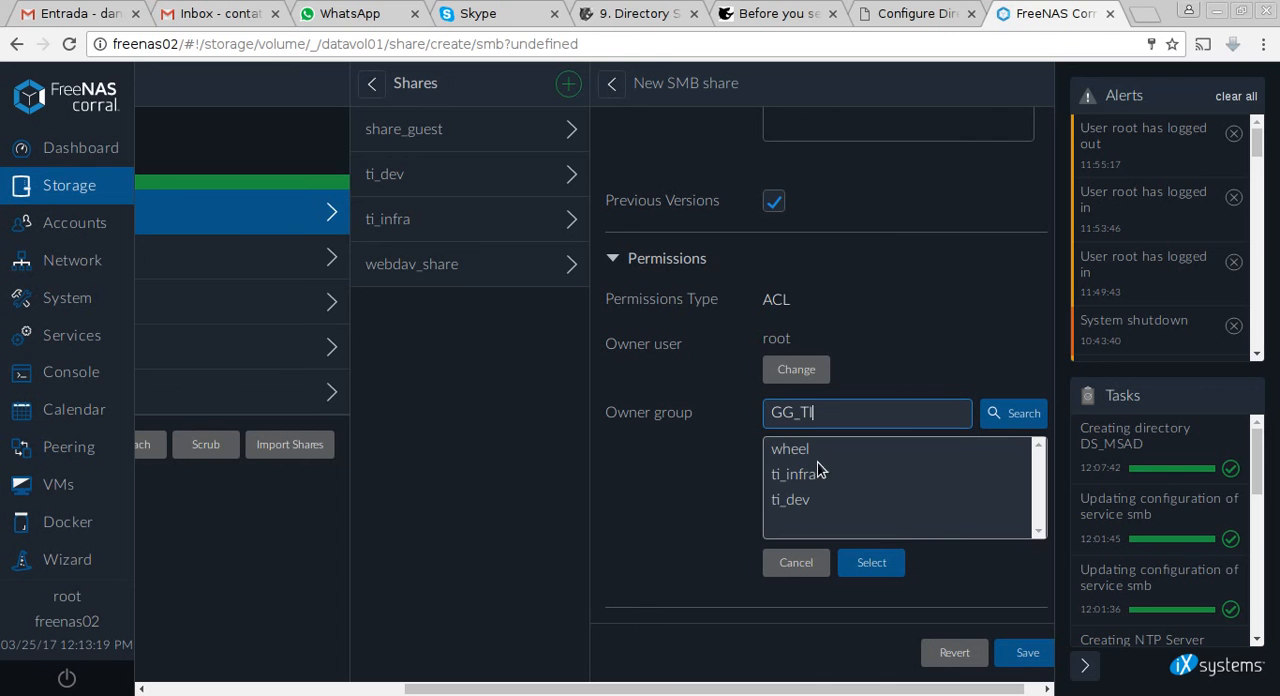
drag(816, 411, 756, 411)
key(ctrl+c)
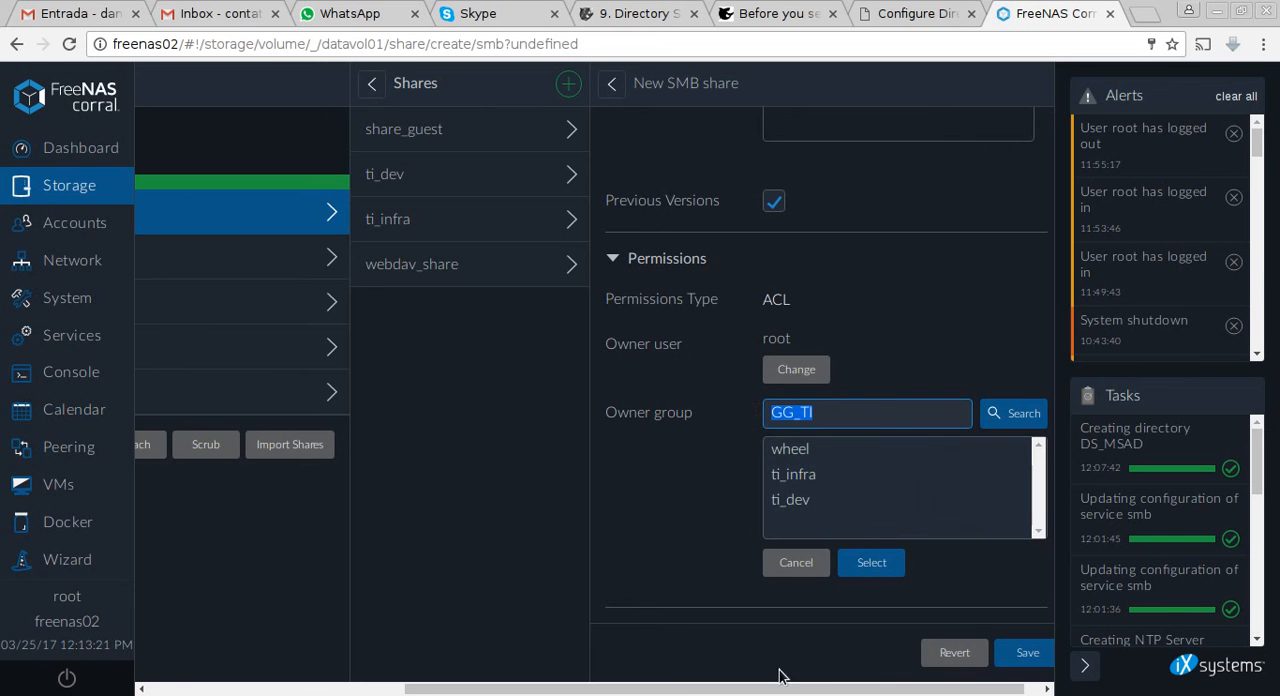
Switch to the ad2012r2 virtual machine, check the group in TI's GRUPOS unit in Active Directory, and return to FreeNAS.
click(797, 695)
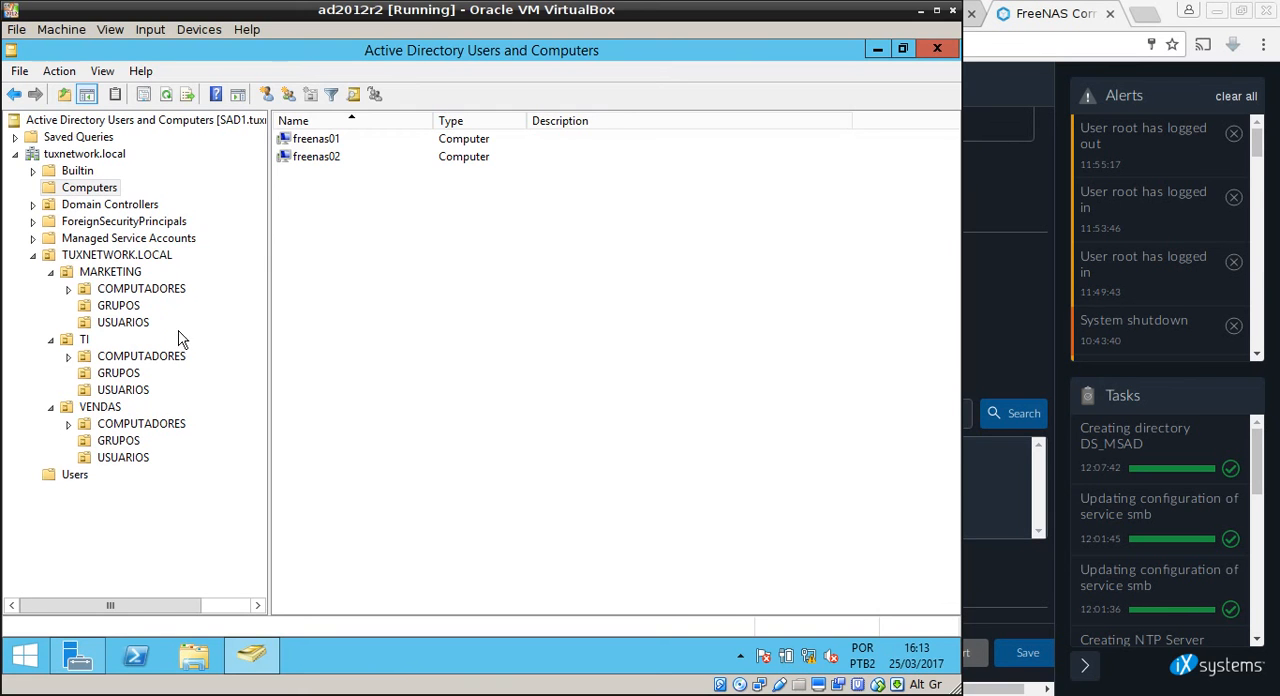
click(123, 374)
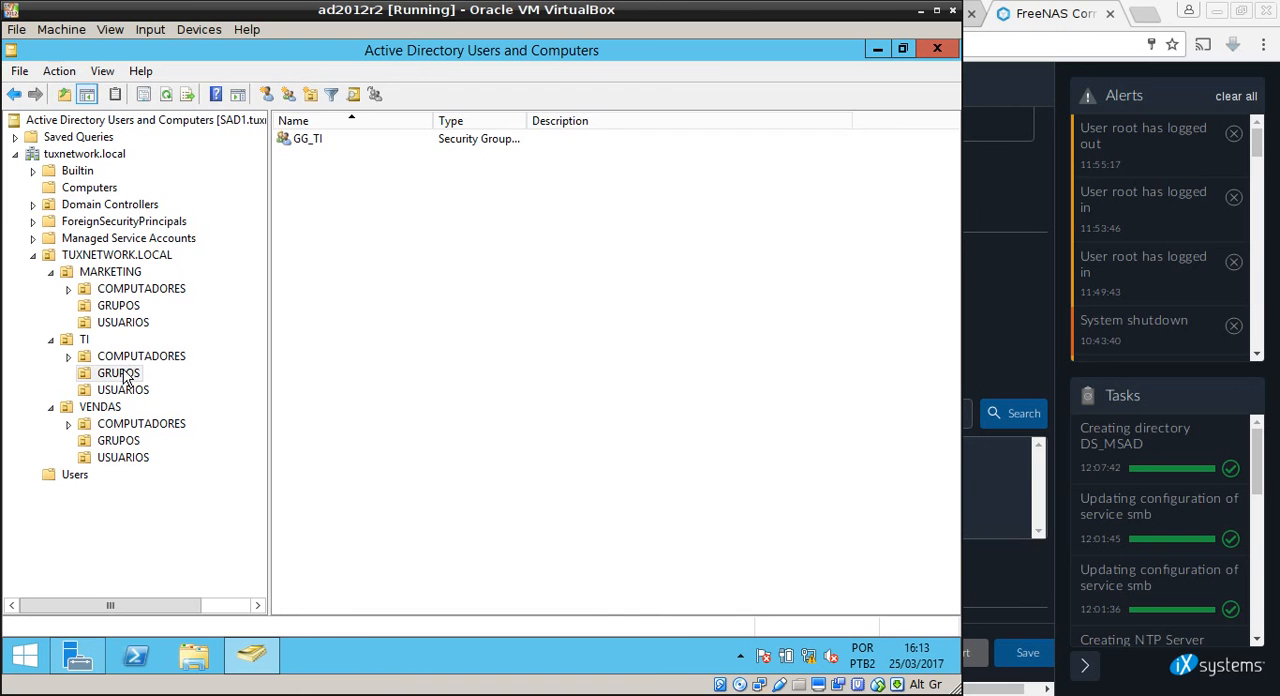
click(51, 272)
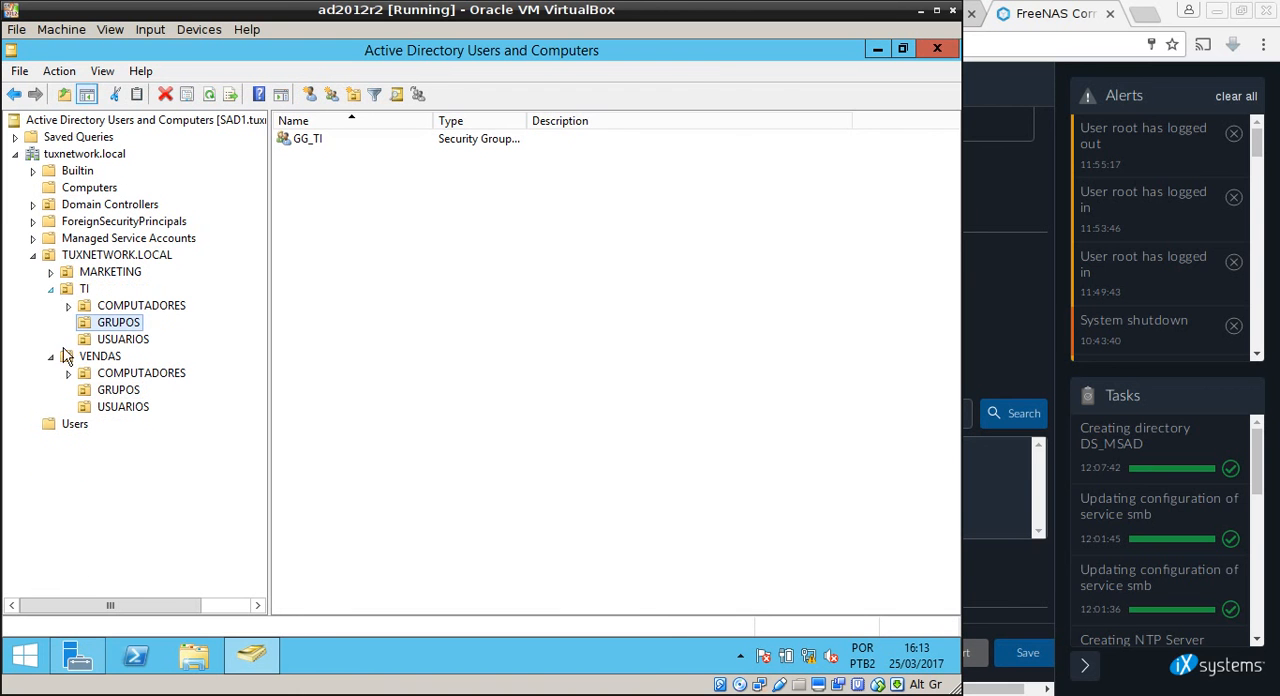
click(51, 356)
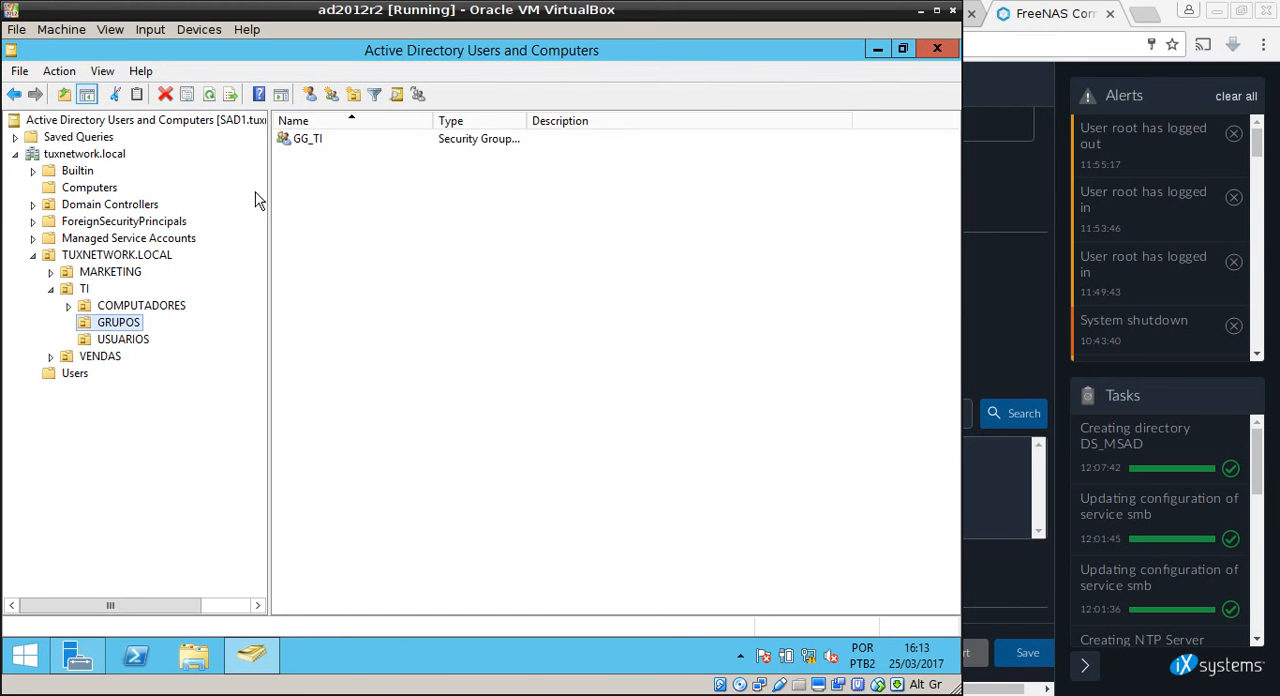
click(918, 12)
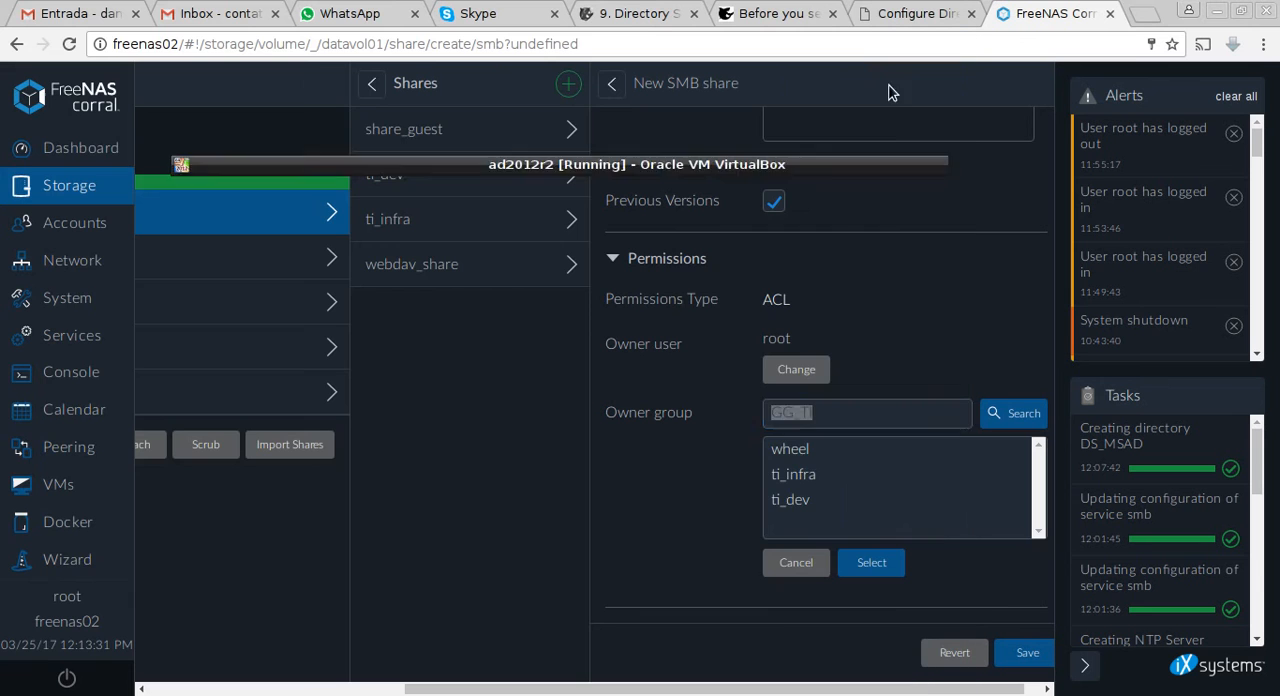
key(ctrl+v)
click(1007, 418)
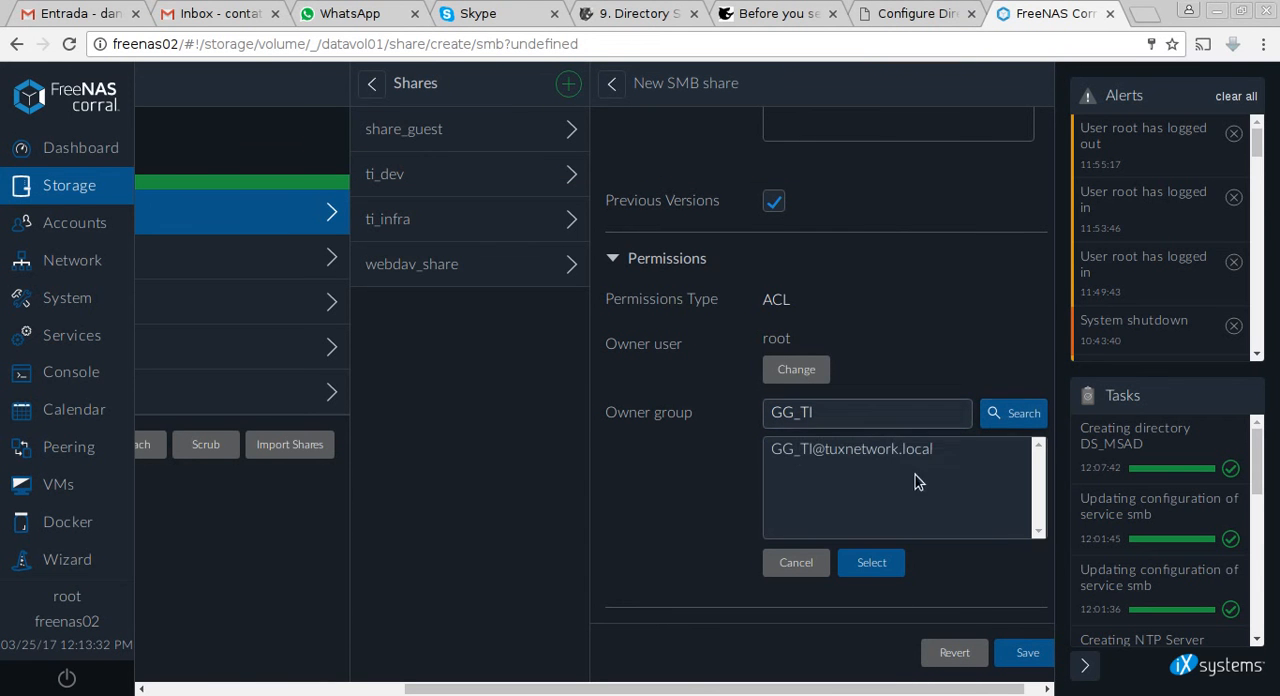
click(886, 453)
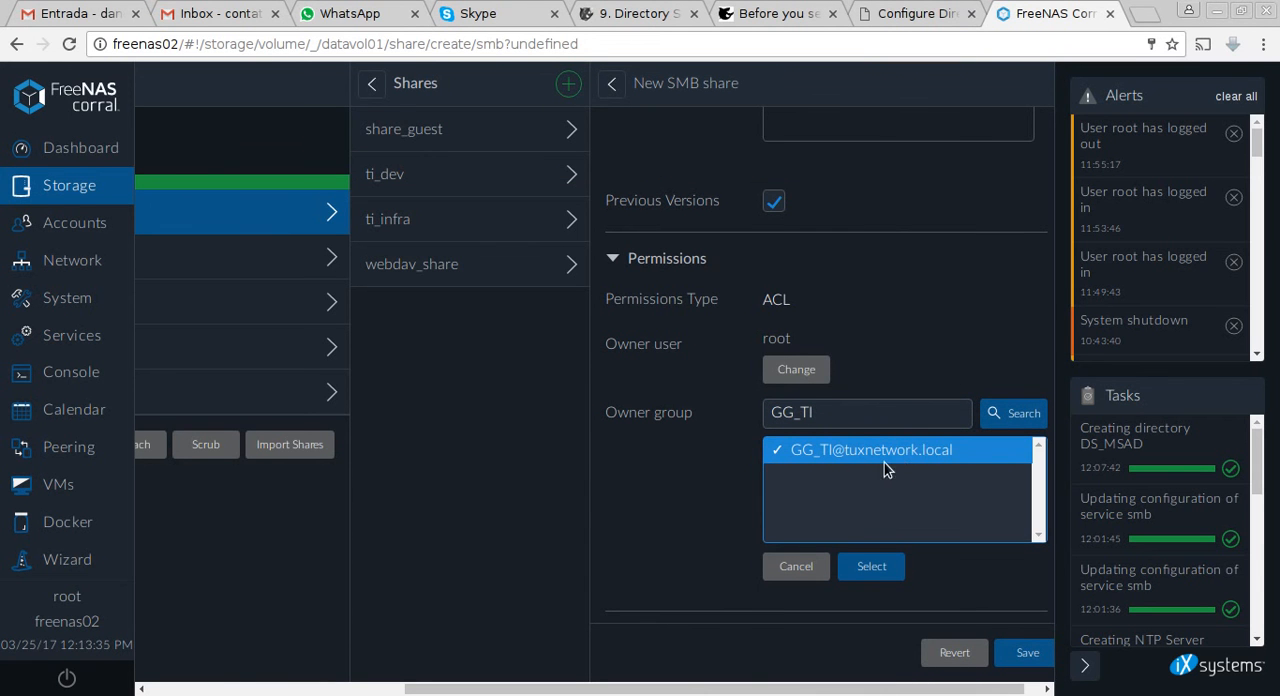
click(897, 578)
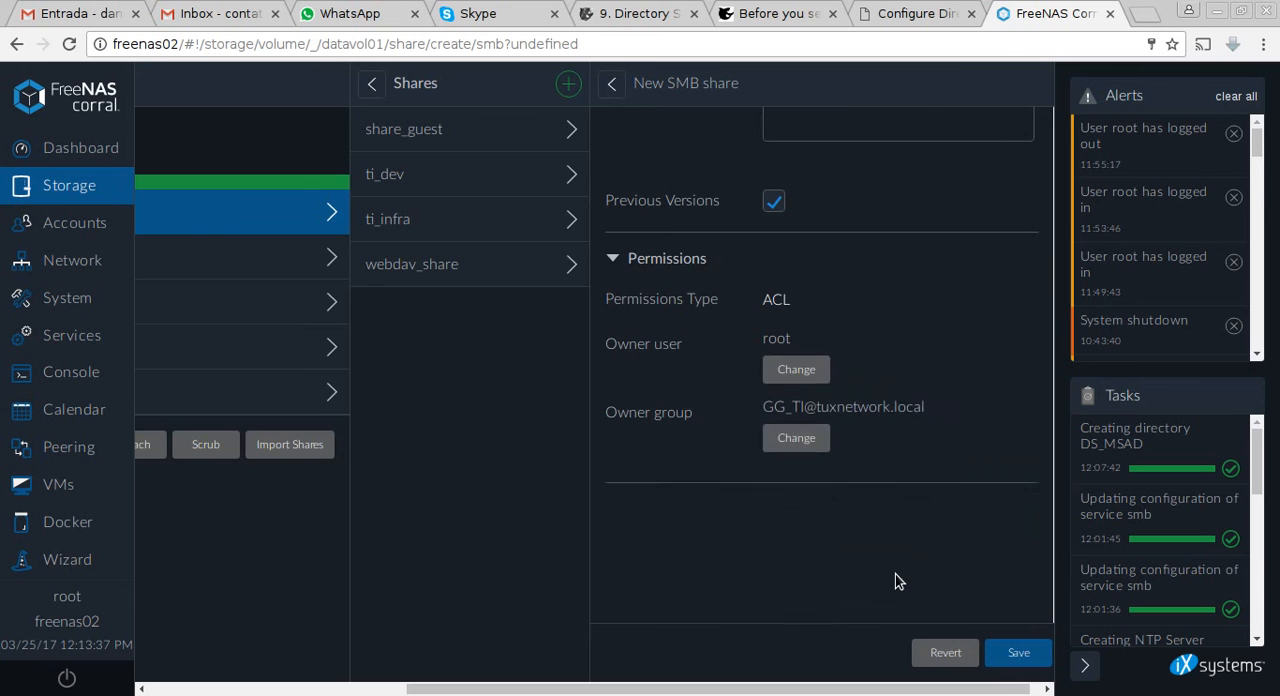
click(1025, 655)
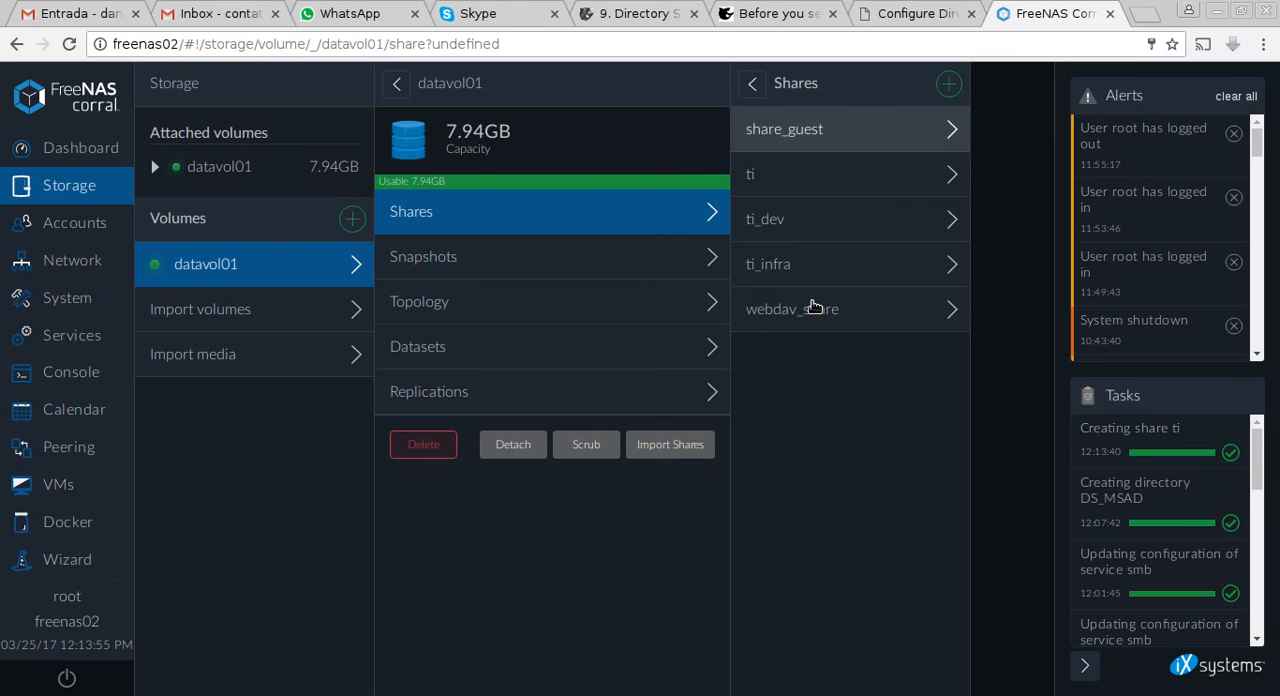
click(812, 187)
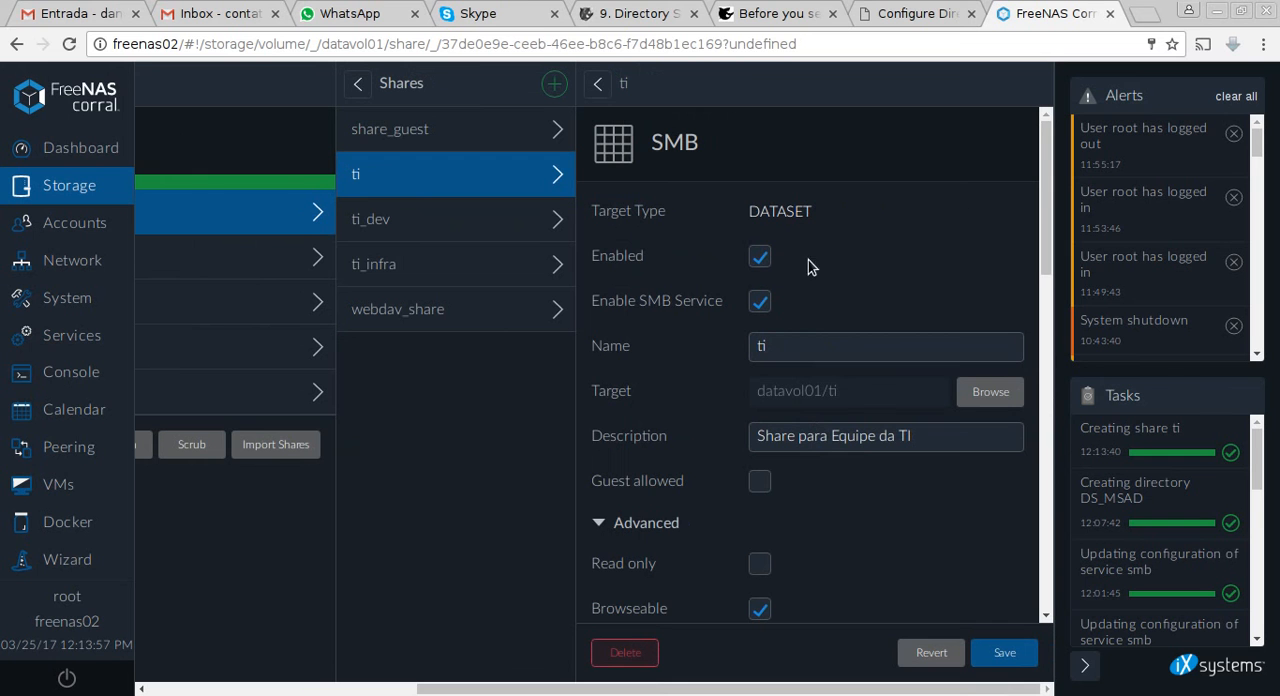
Switch to the ad2012r2 virtual machine, minimize Server Manager, and open the network path \\freenas02.
key(alt+Tab)
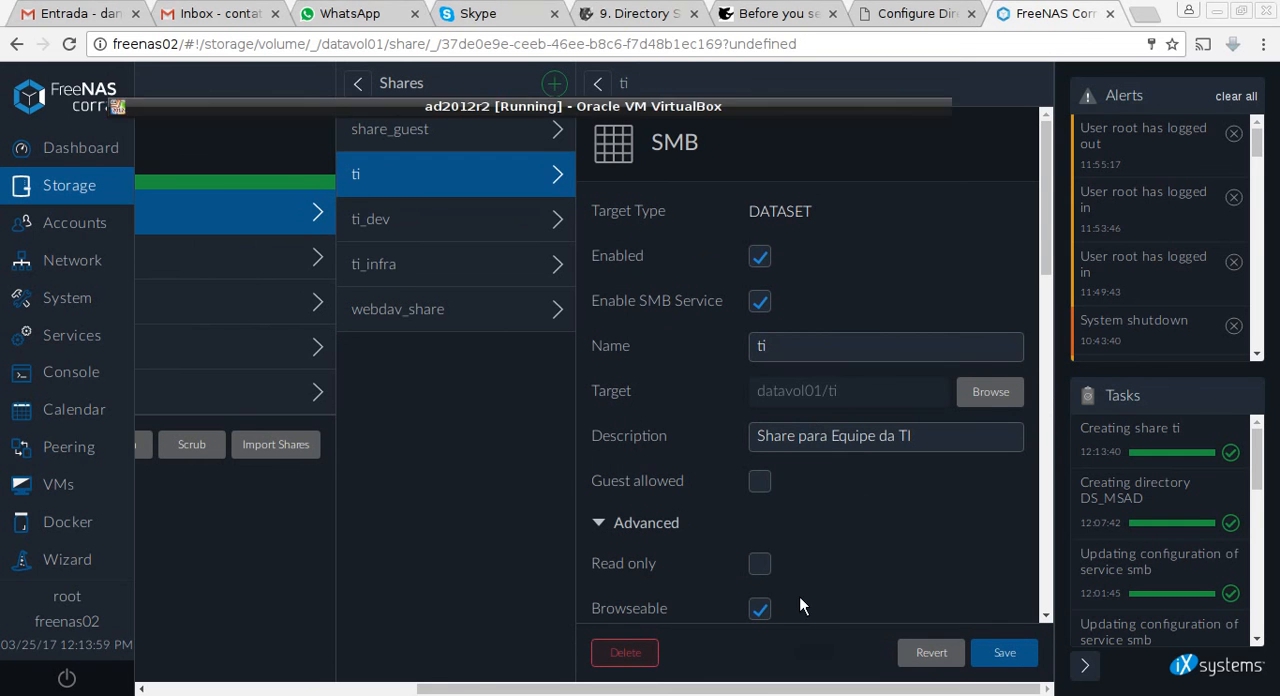
click(876, 51)
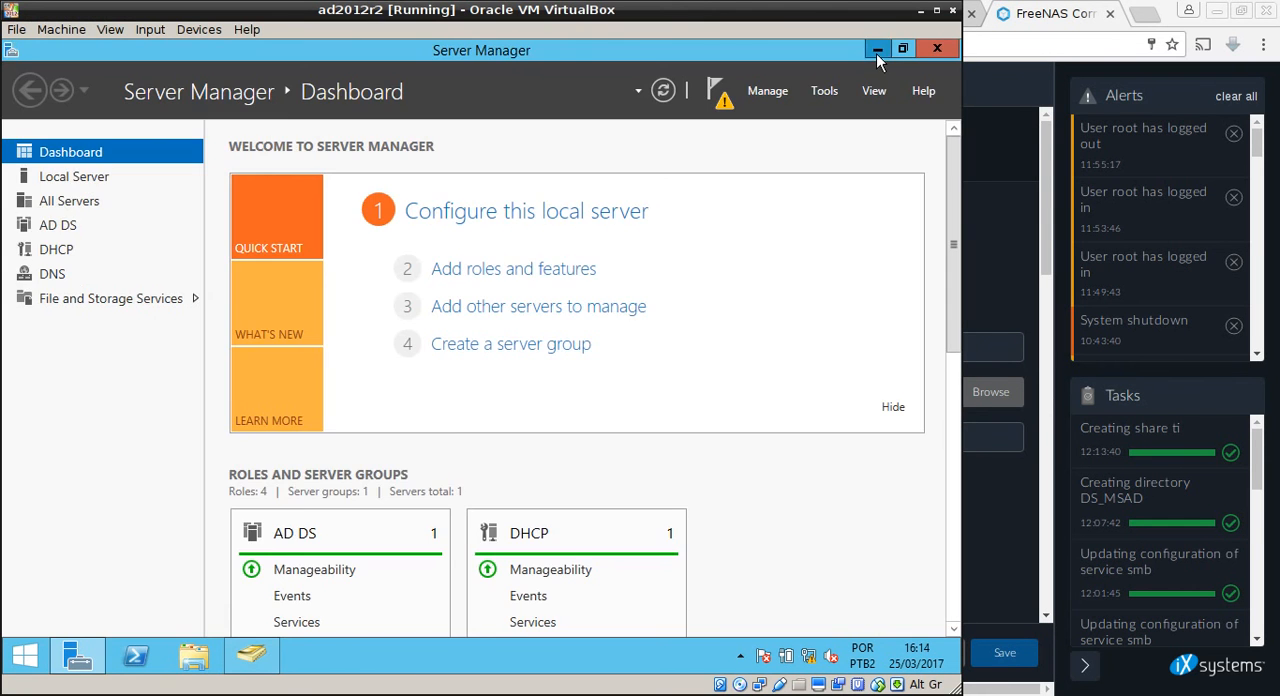
click(877, 50)
key(super+r)
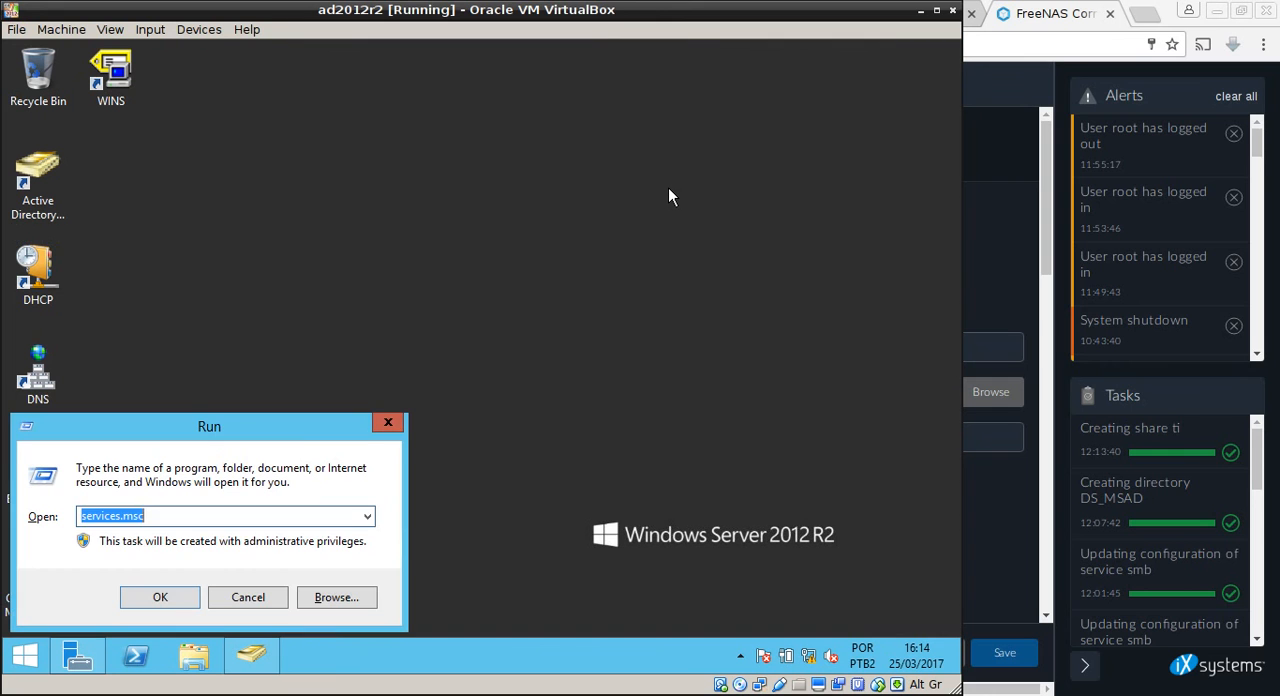
text(\\free)
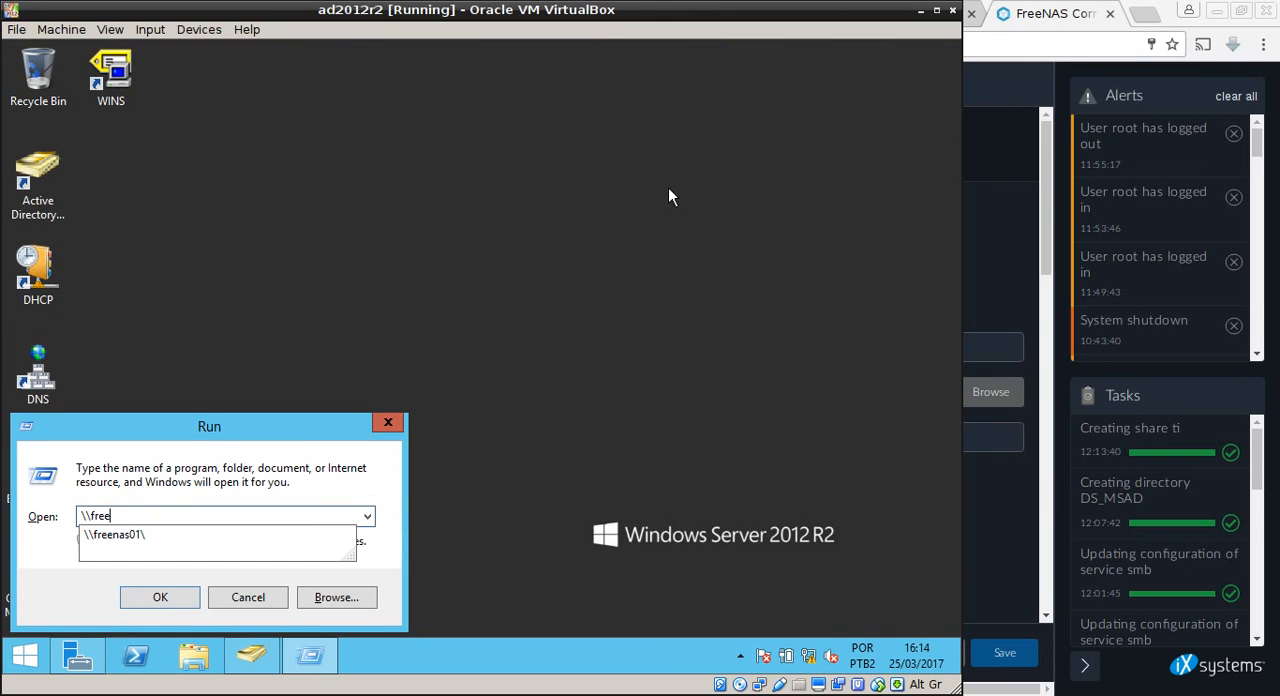
text(nas02\)
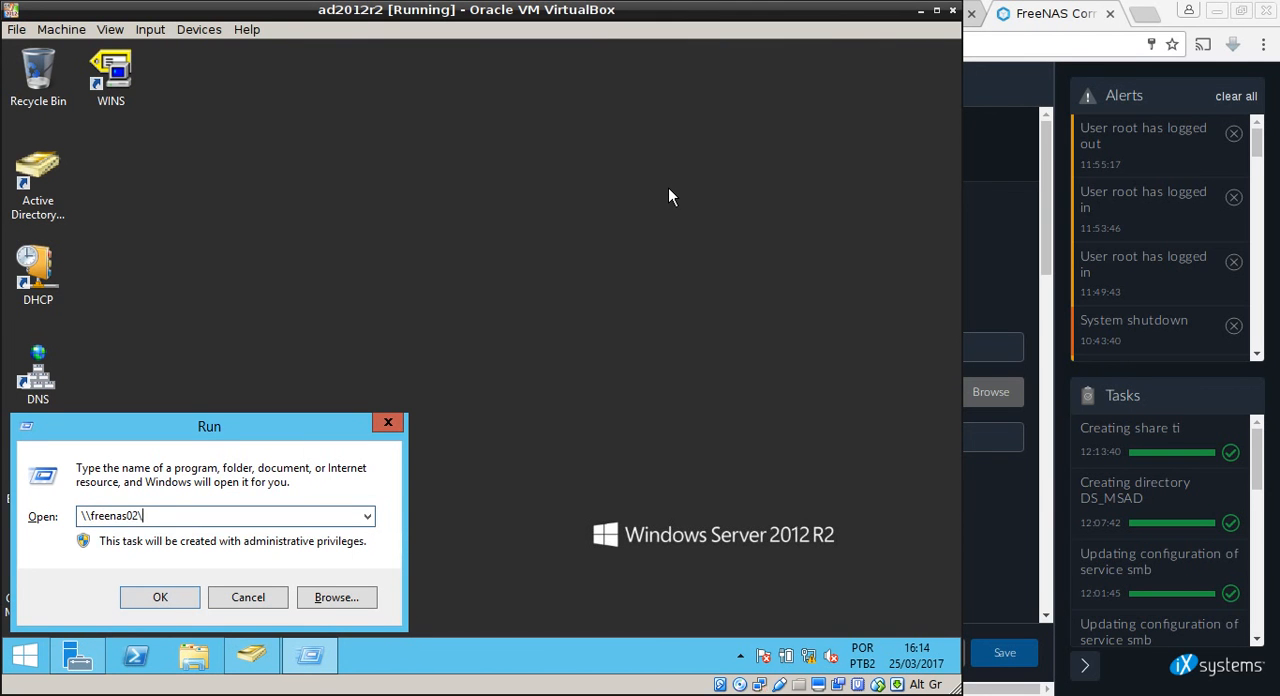
key(Return)
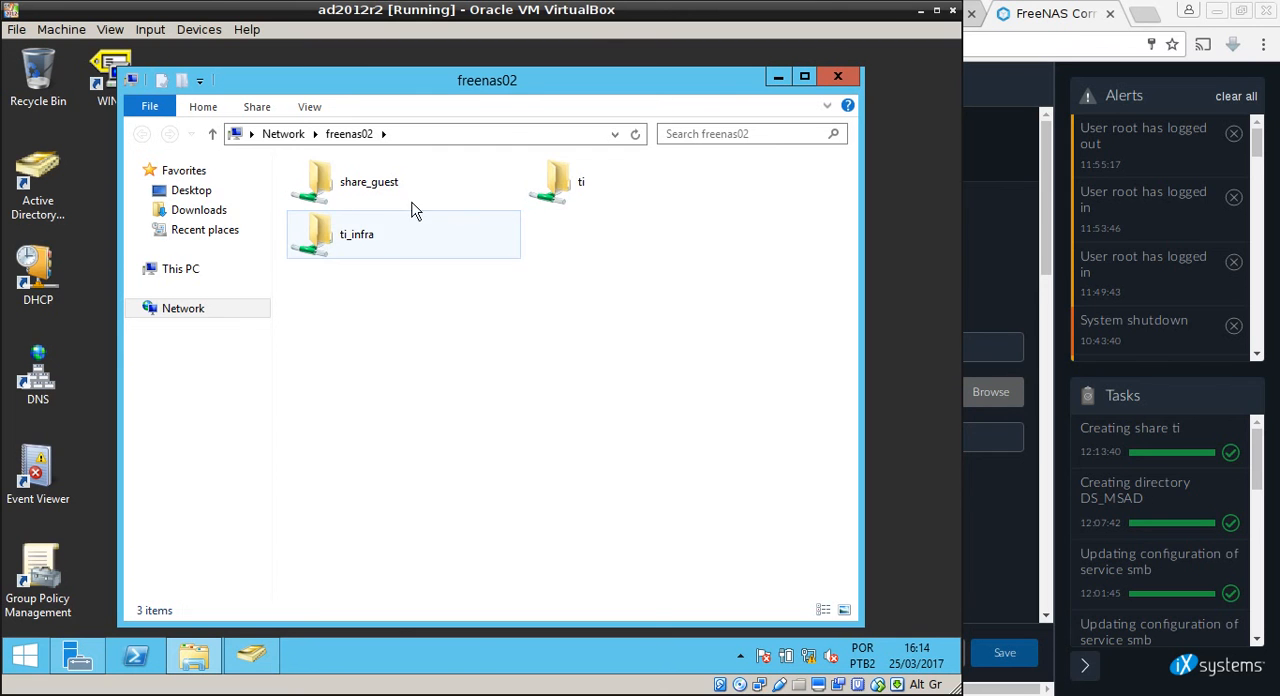
Try to create a new folder inside the ti share, then return to the freenas02 share list.
double_click(587, 193)
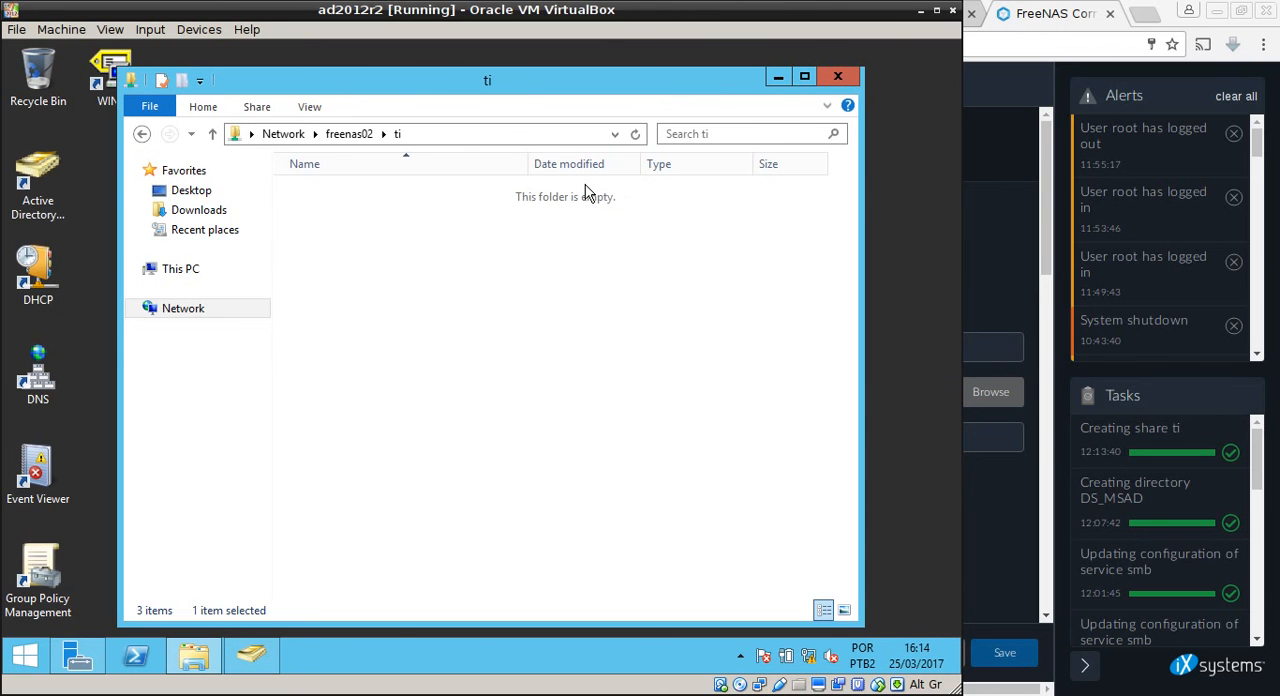
right_click(522, 270)
mouse_move(654, 438)
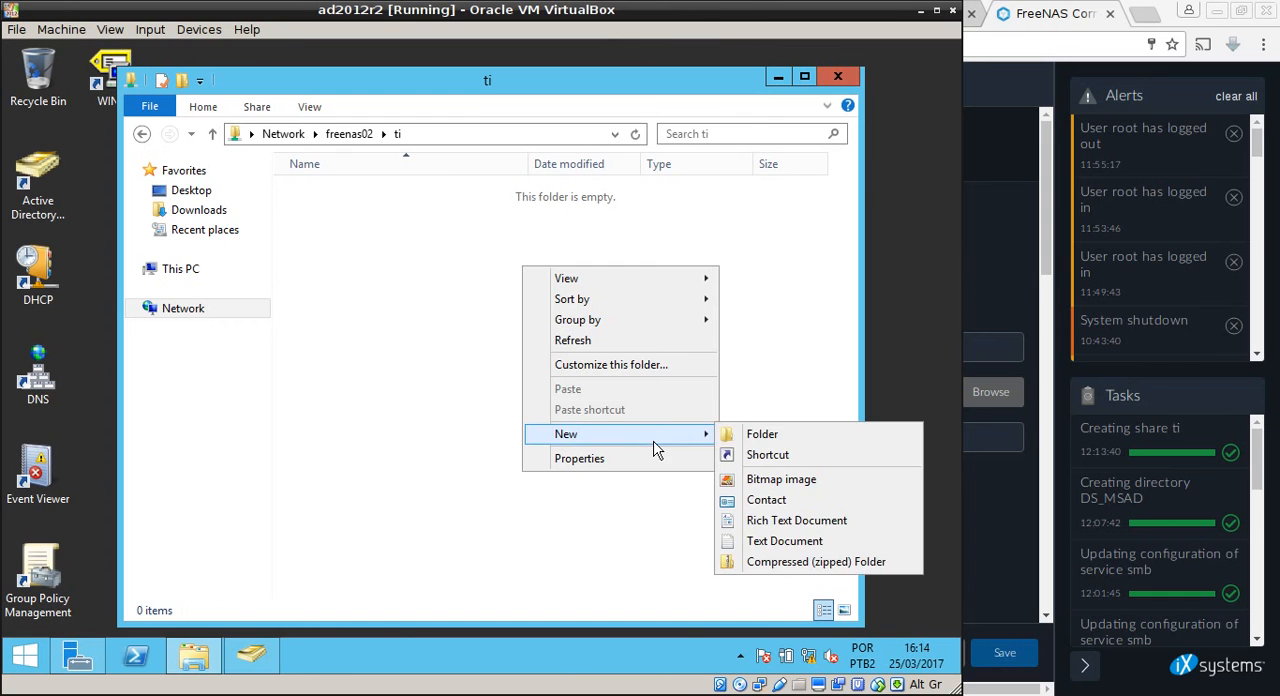
click(758, 433)
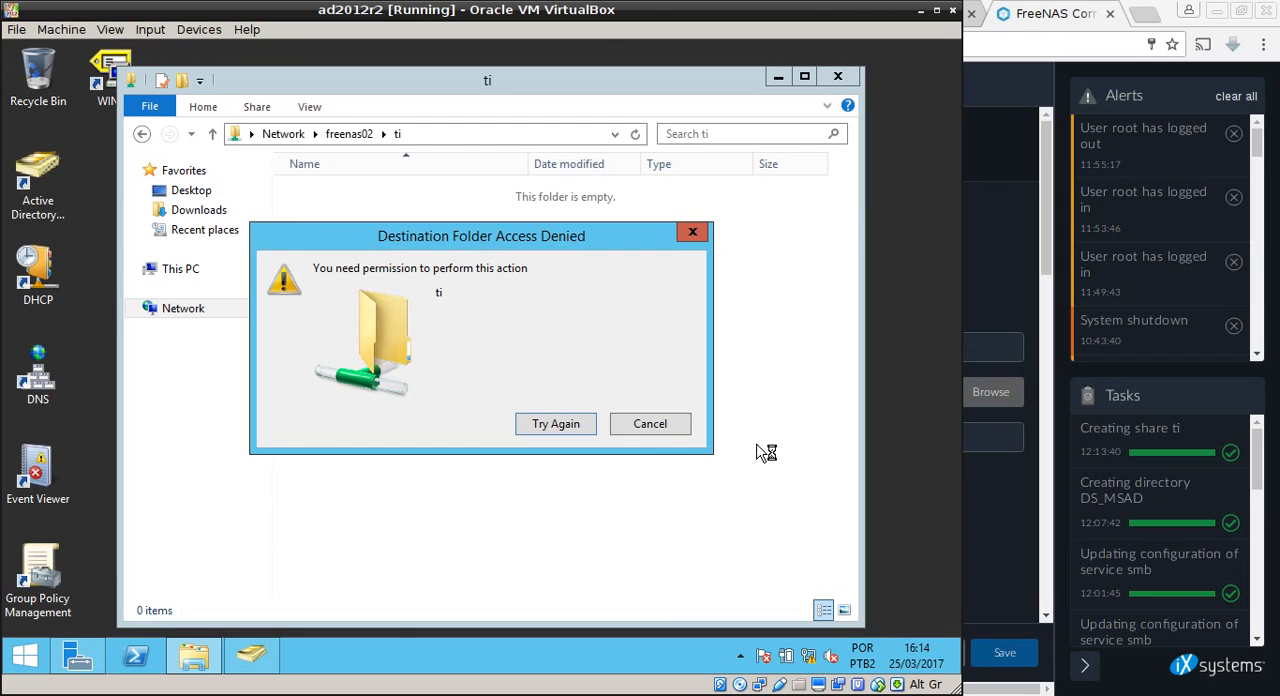
click(648, 428)
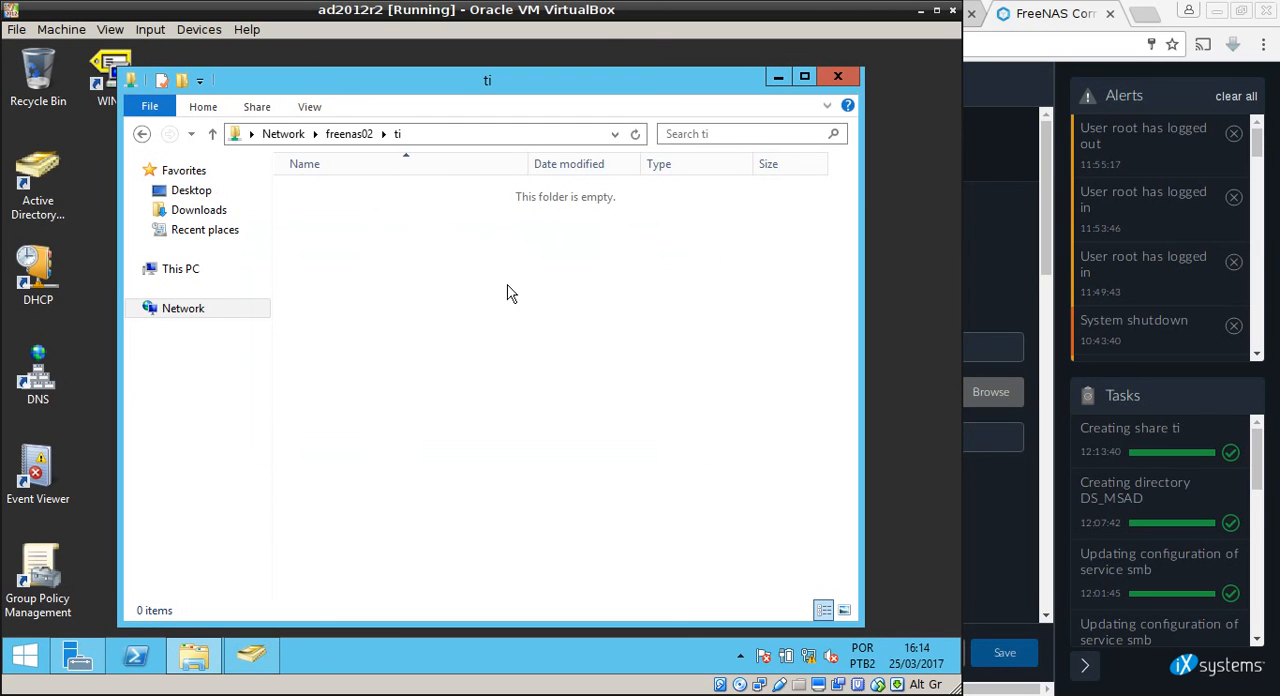
click(357, 137)
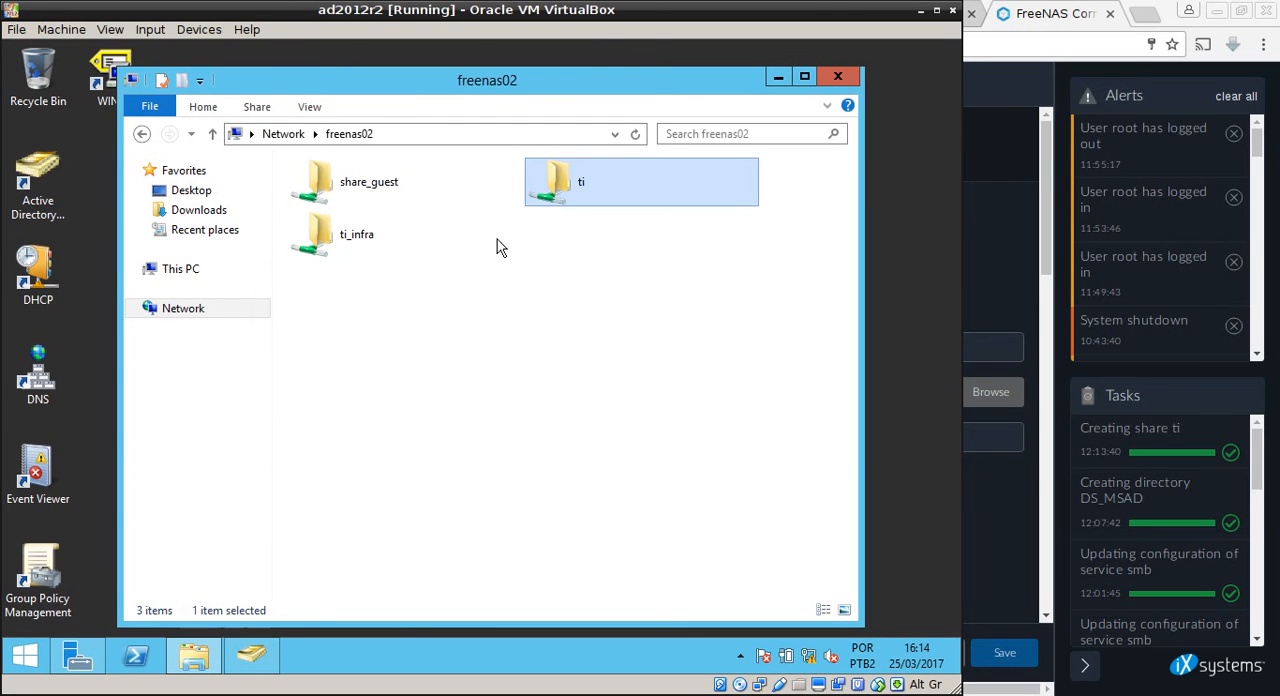
Check the signed-in account on the Start screen and return to the freenas02 window on the desktop.
click(25, 655)
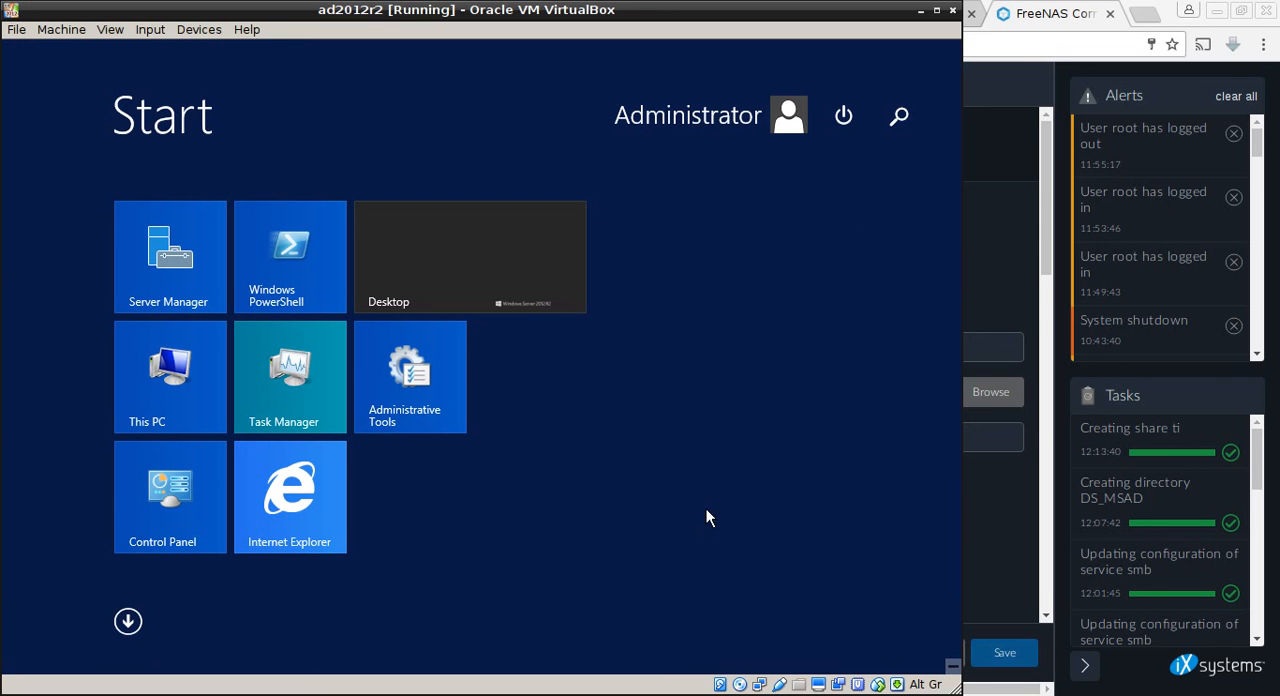
click(126, 620)
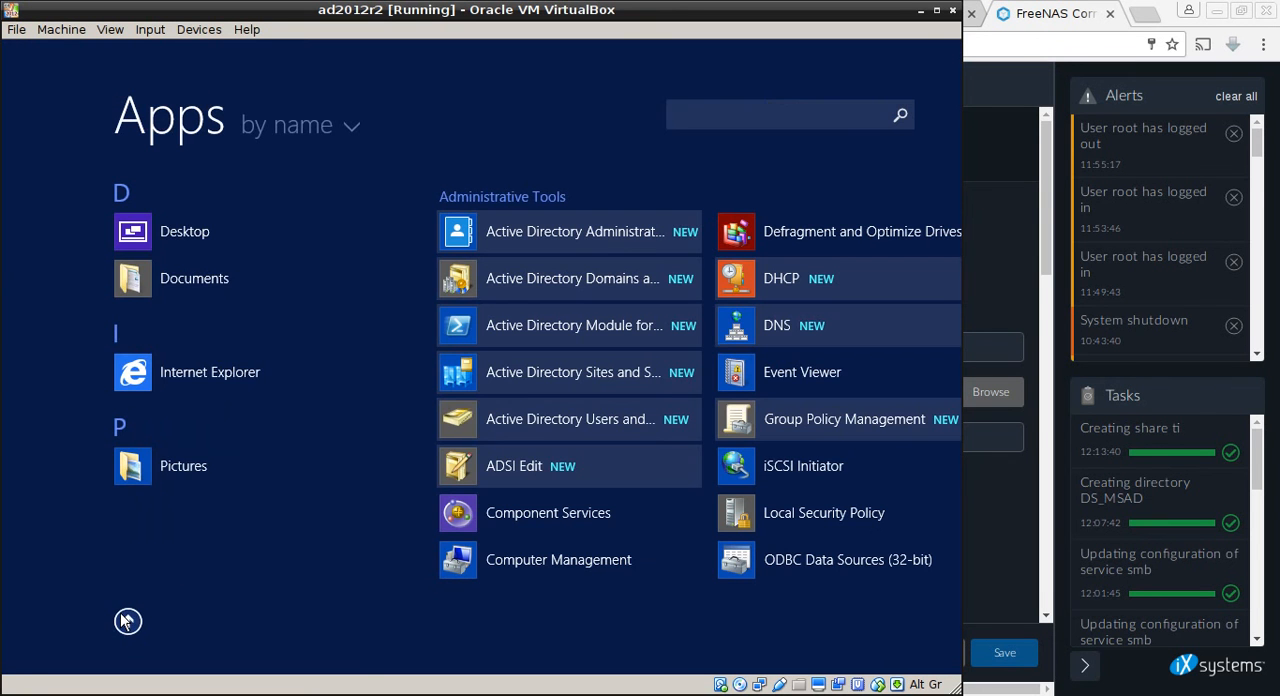
click(152, 235)
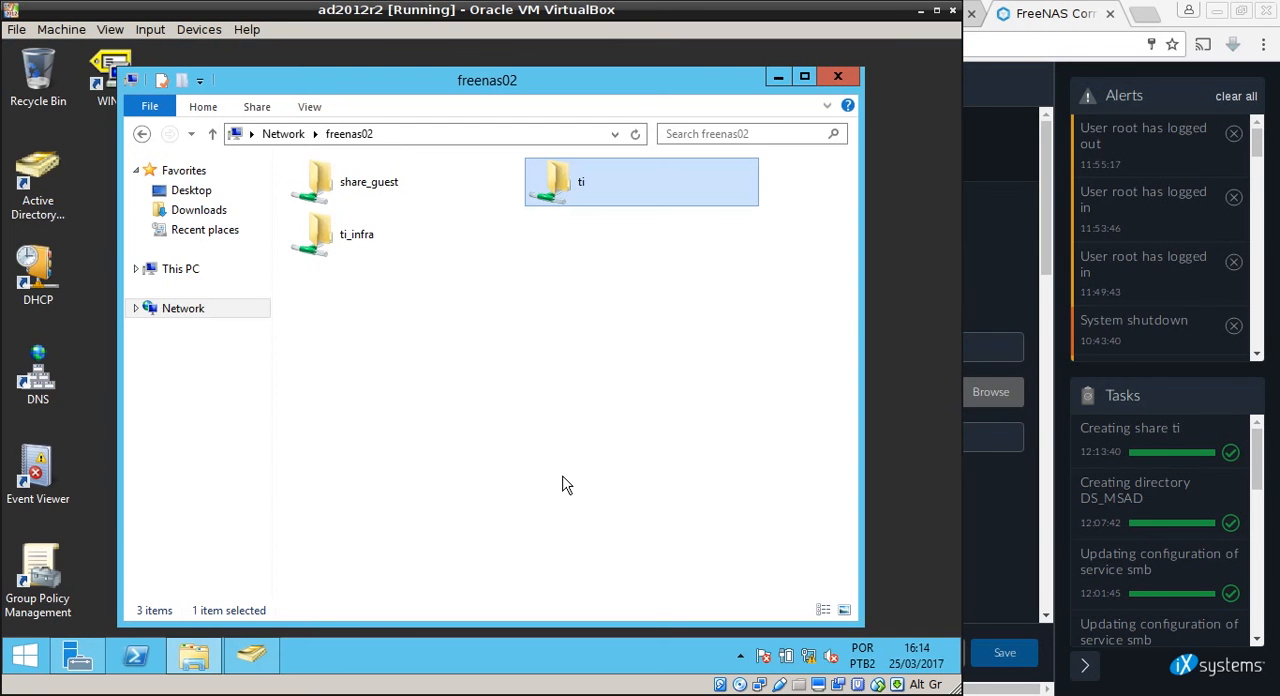
click(563, 484)
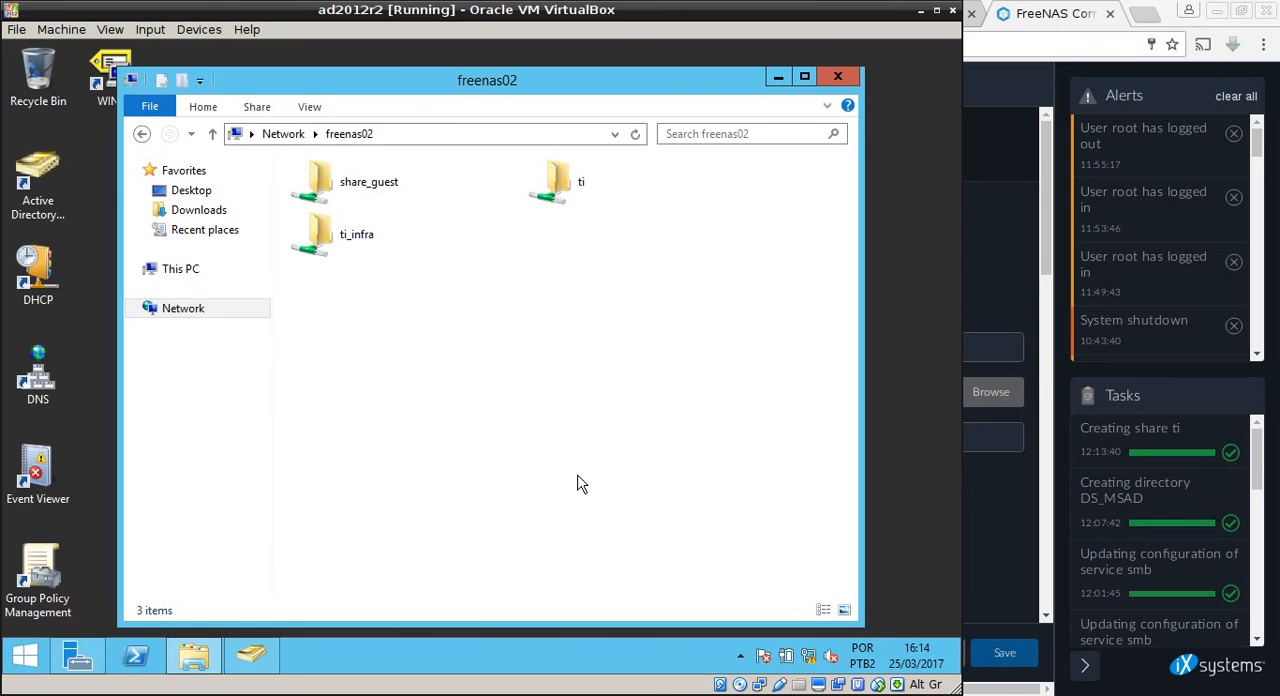
Inspect the ti share's security permissions for Everyone and gg_ti, then close its properties without changes.
right_click(559, 196)
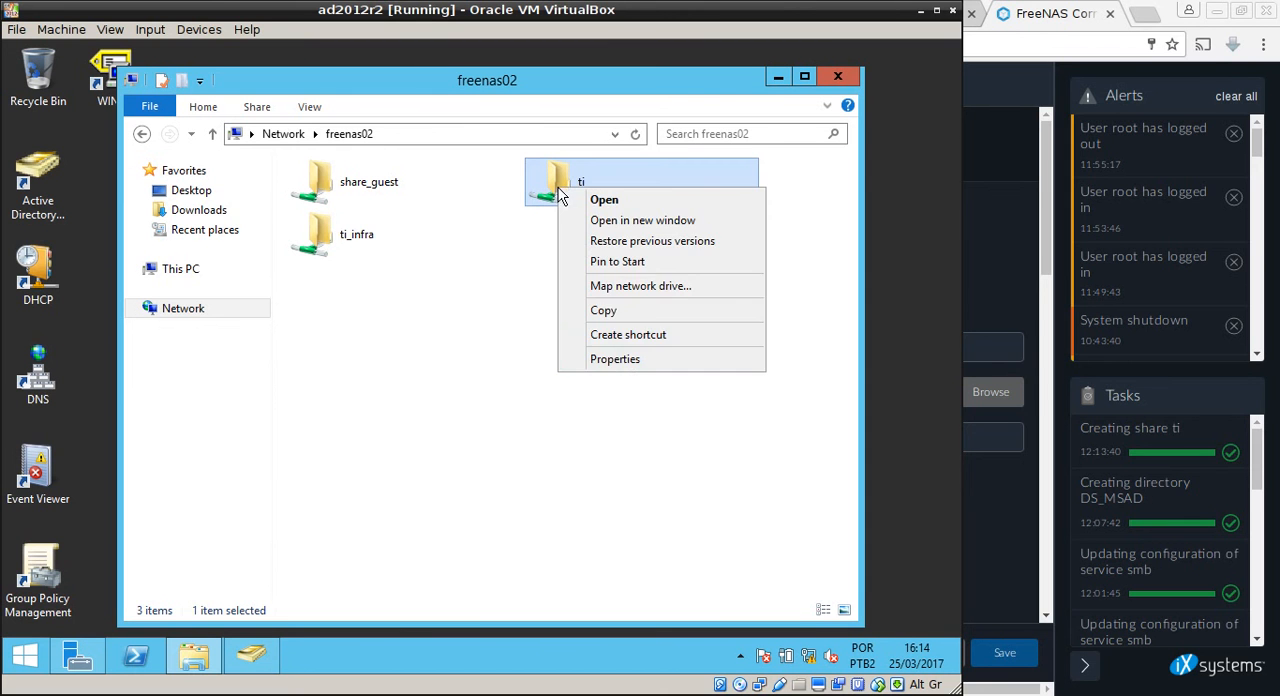
click(638, 359)
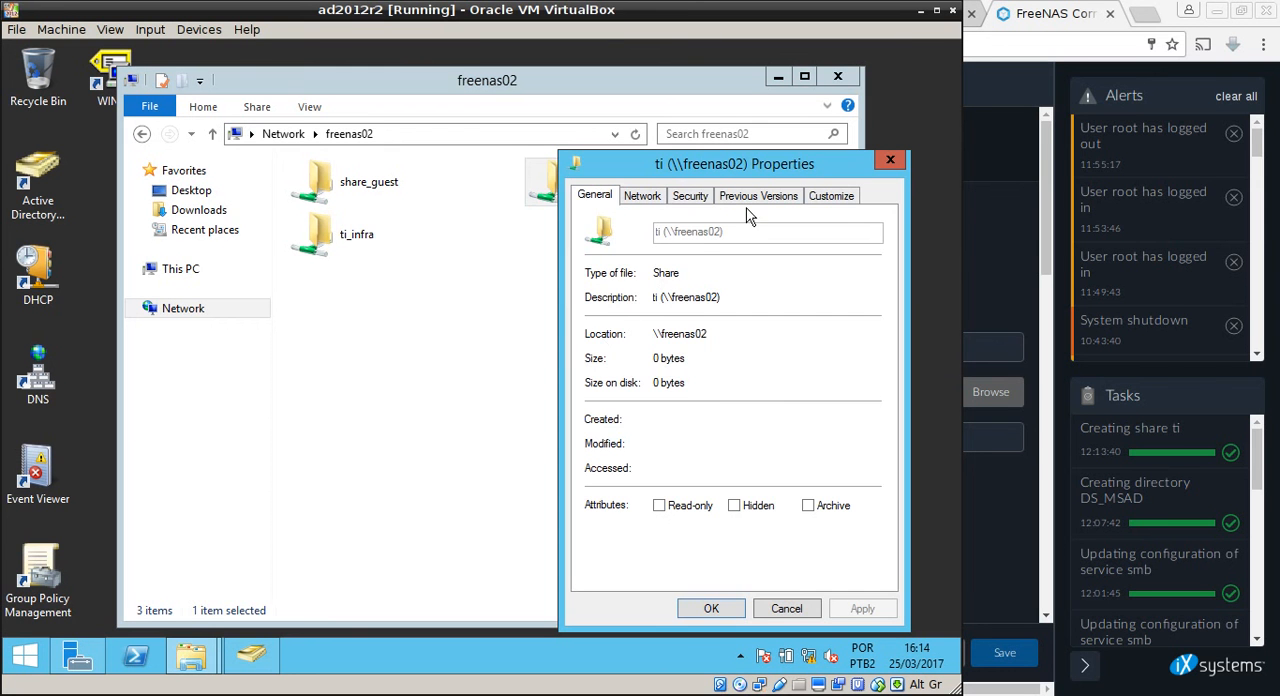
click(709, 200)
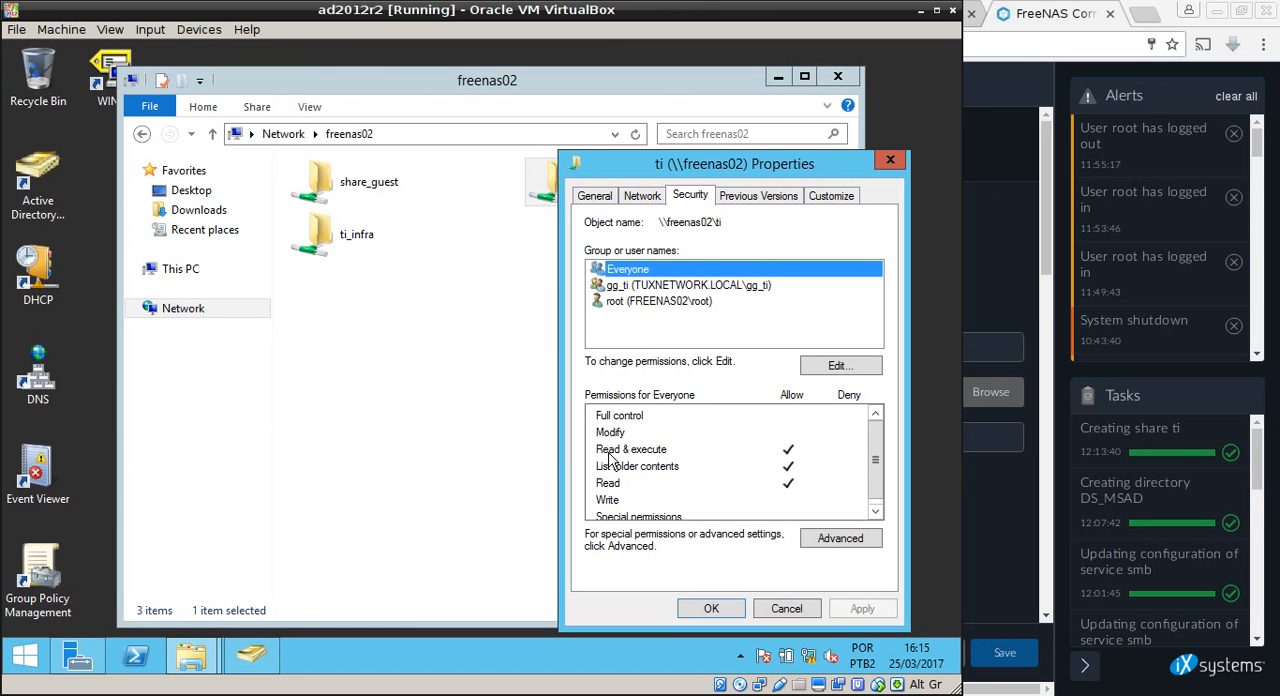
click(690, 287)
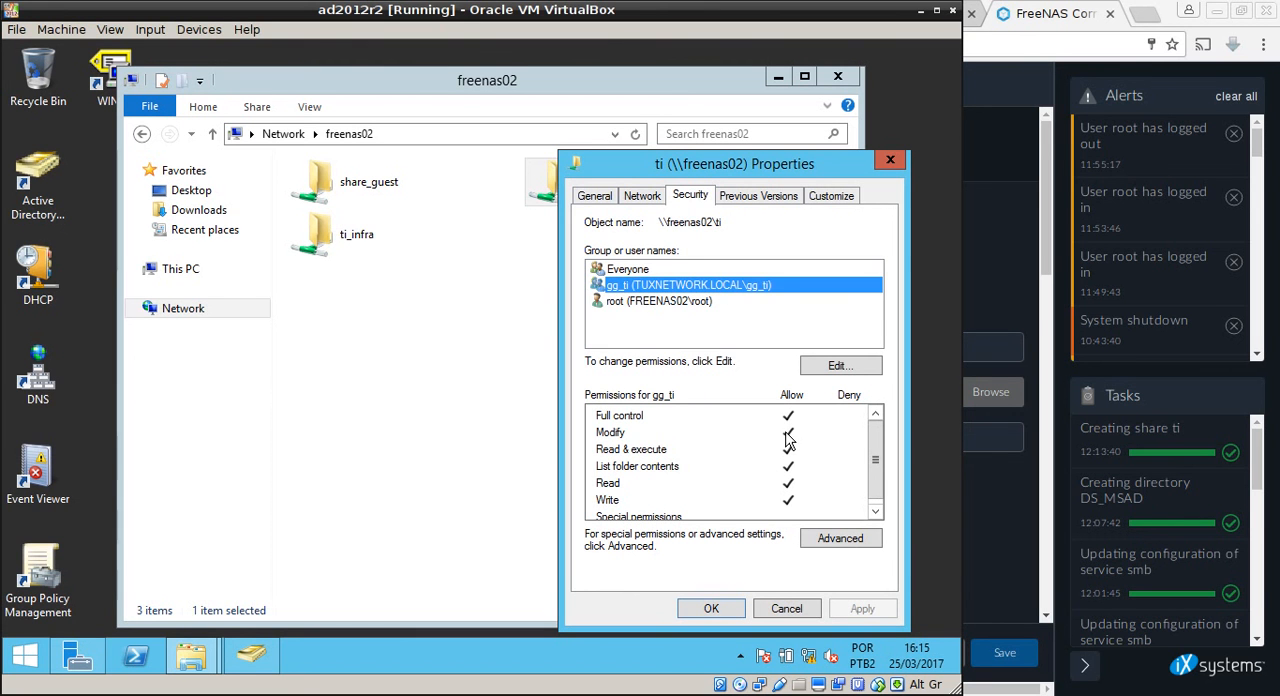
click(686, 312)
click(696, 288)
click(779, 616)
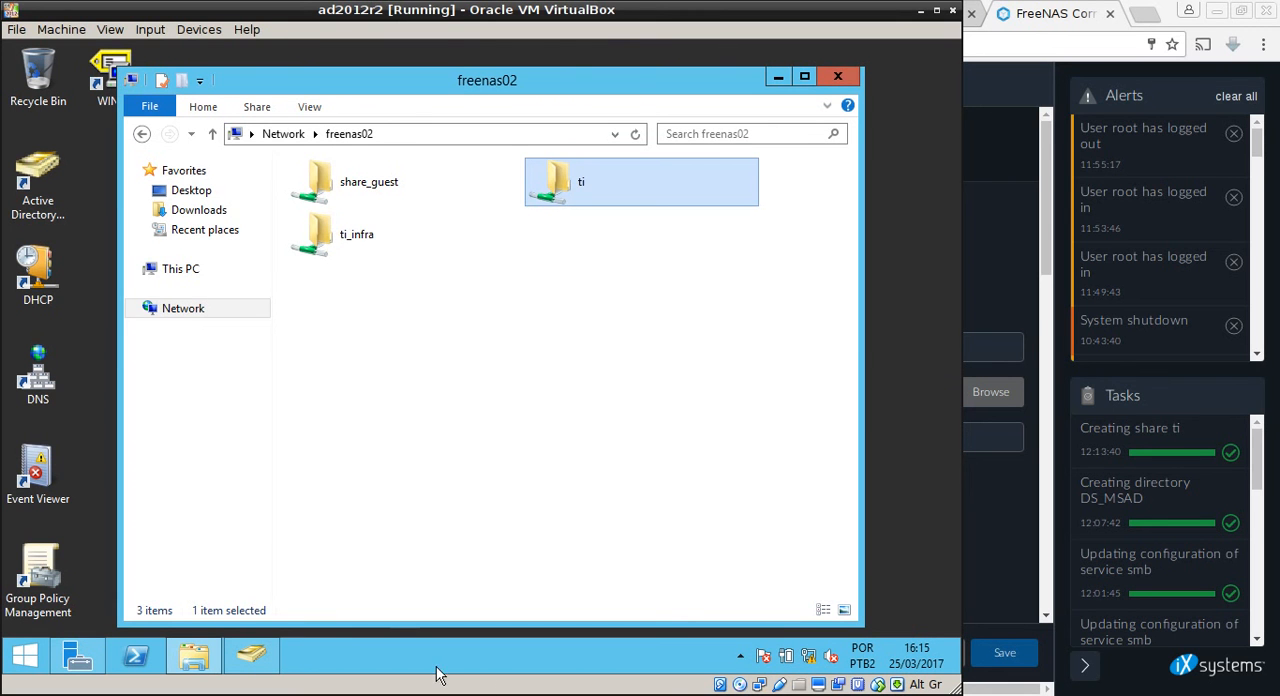
Switch to the terminal's local session and rerun the last rdesktop command to connect to 172.31.25.4.
key(alt+Tab)
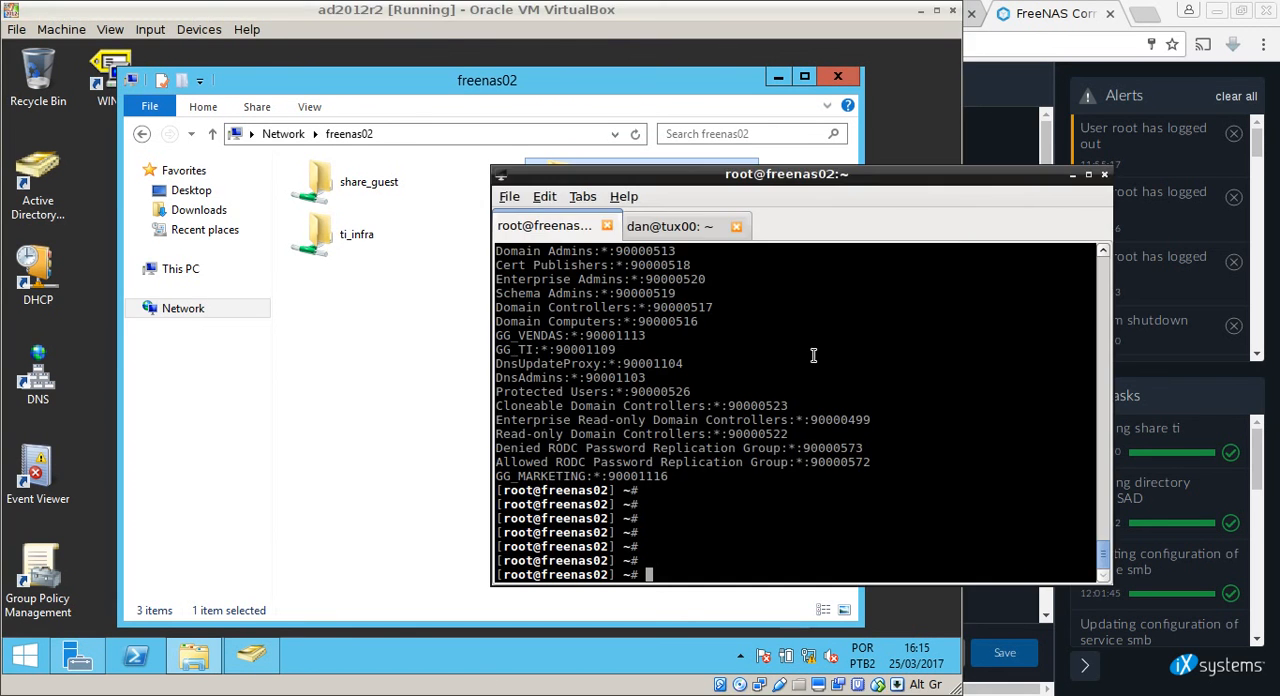
click(690, 228)
key(Up)
key(Return)
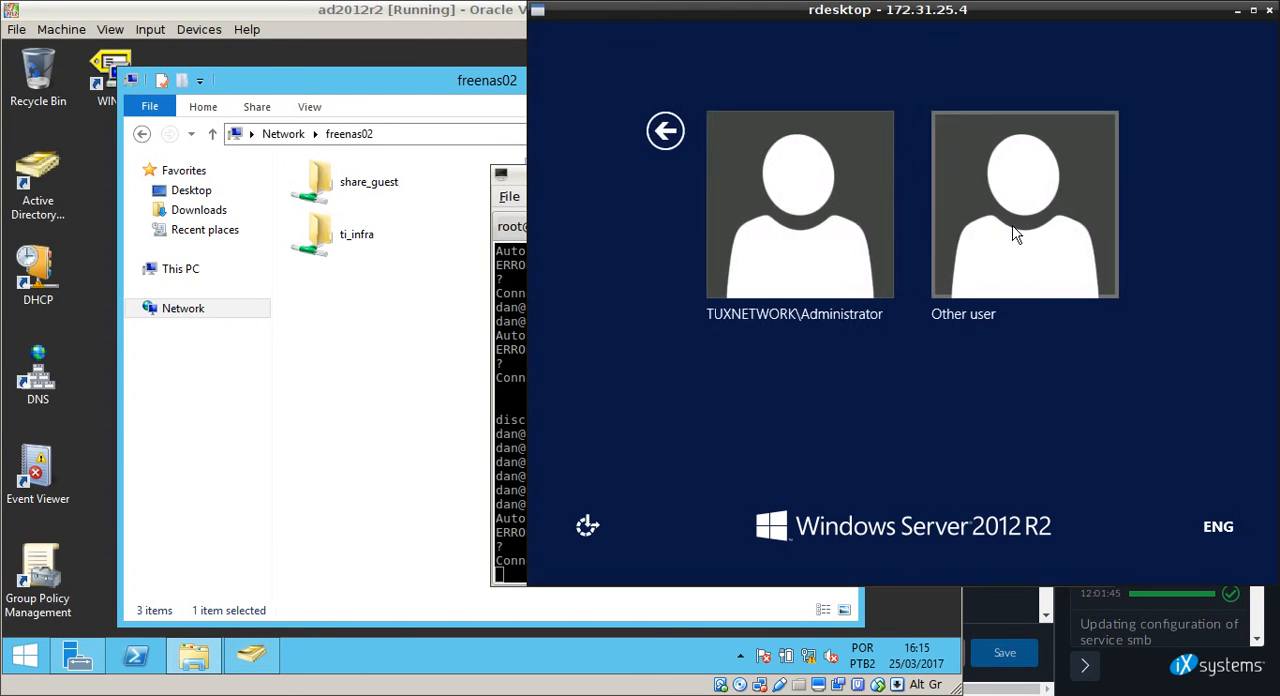
Sign in to the remote server as Tuxnetwork\user_ti01, replacing the prefilled user name and entering the account password.
click(1011, 237)
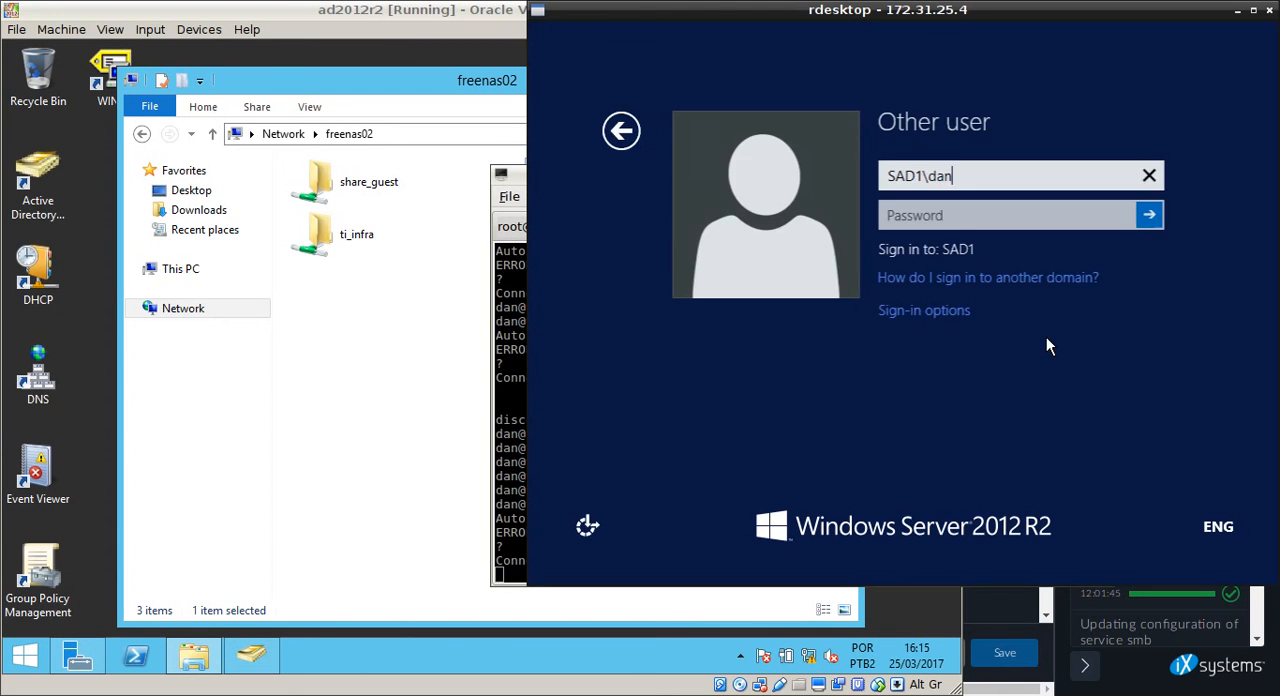
key(BackSpace)
key(BackSpace)
key(BackSpace)
key(BackSpace)
key(BackSpace)
key(BackSpace)
key(BackSpace)
key(BackSpace)
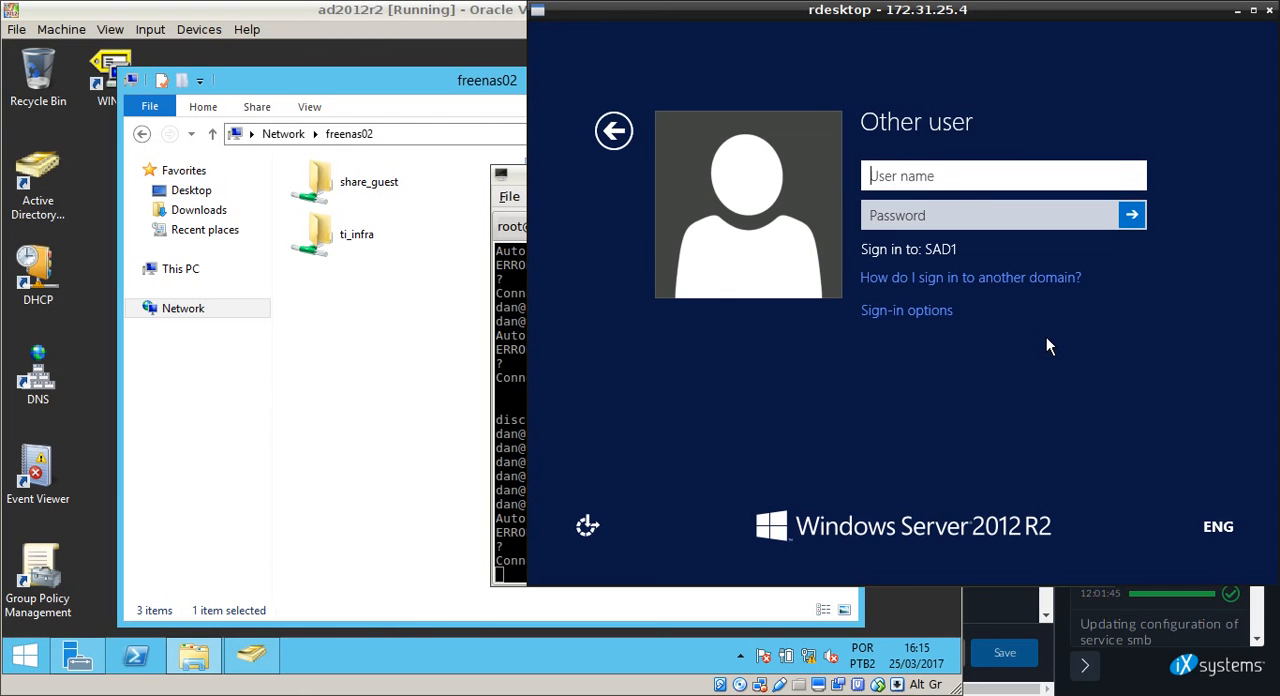
text(Tuxnetwork\)
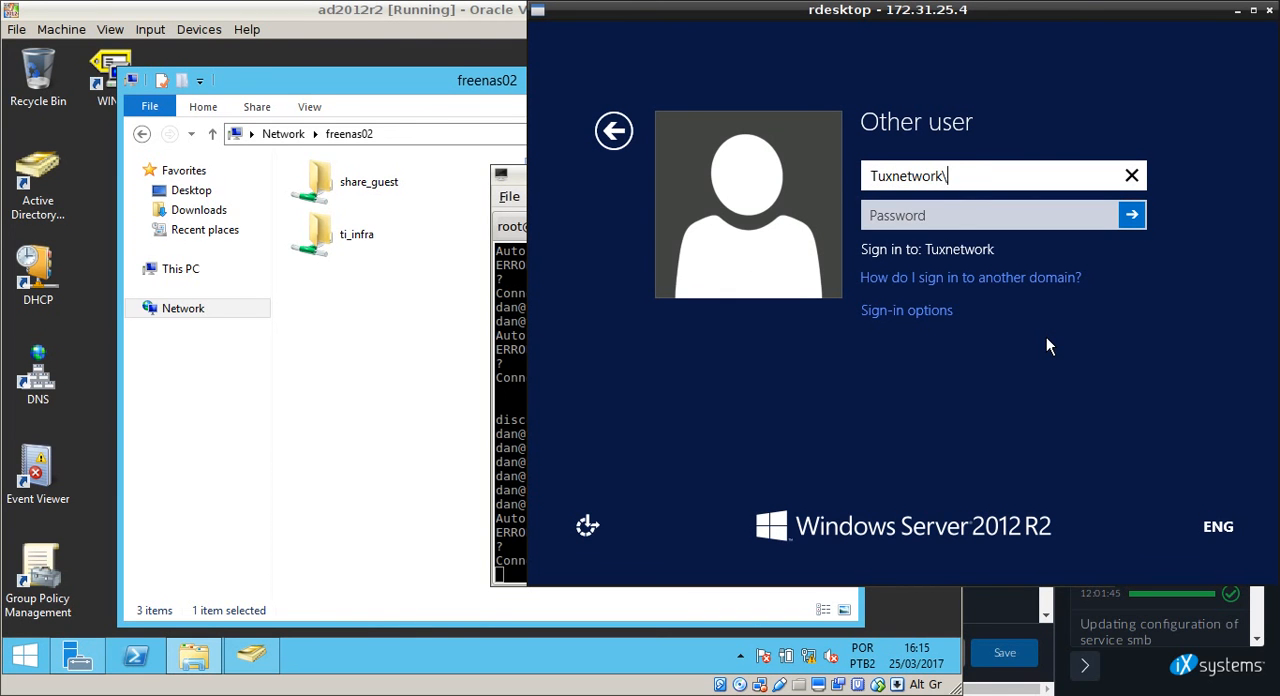
text(user_ti01)
key(Tab)
text(*********)
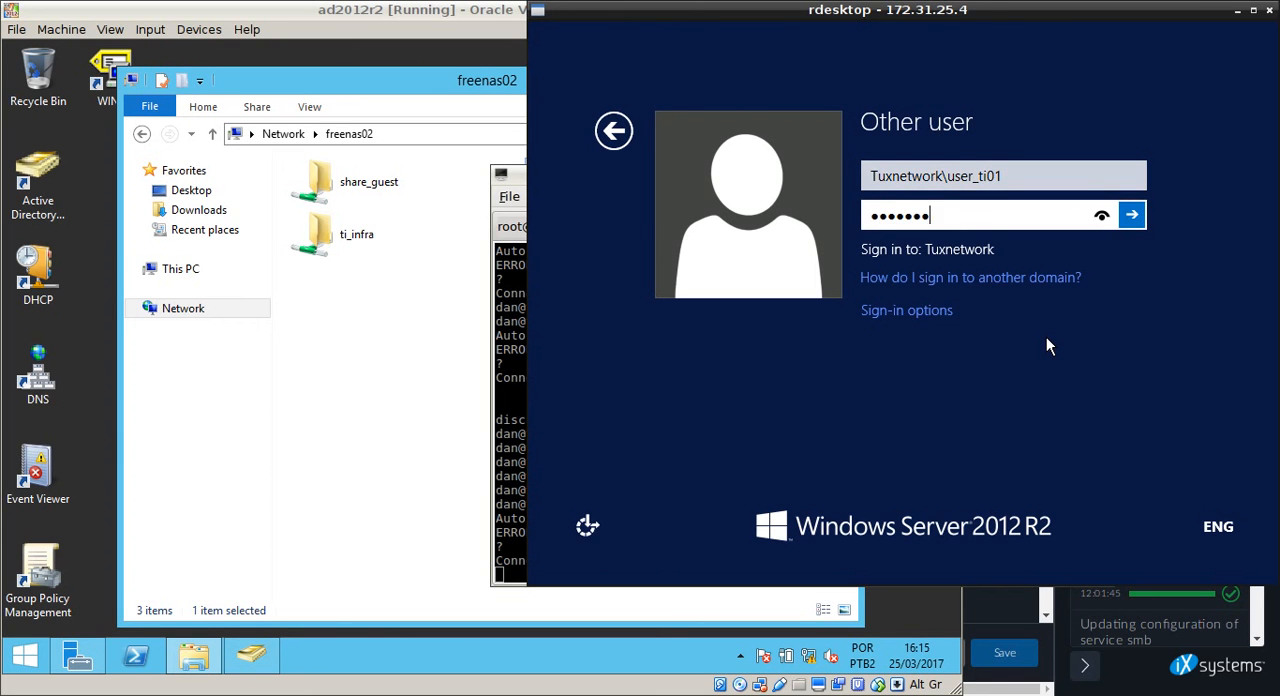
key(Return)
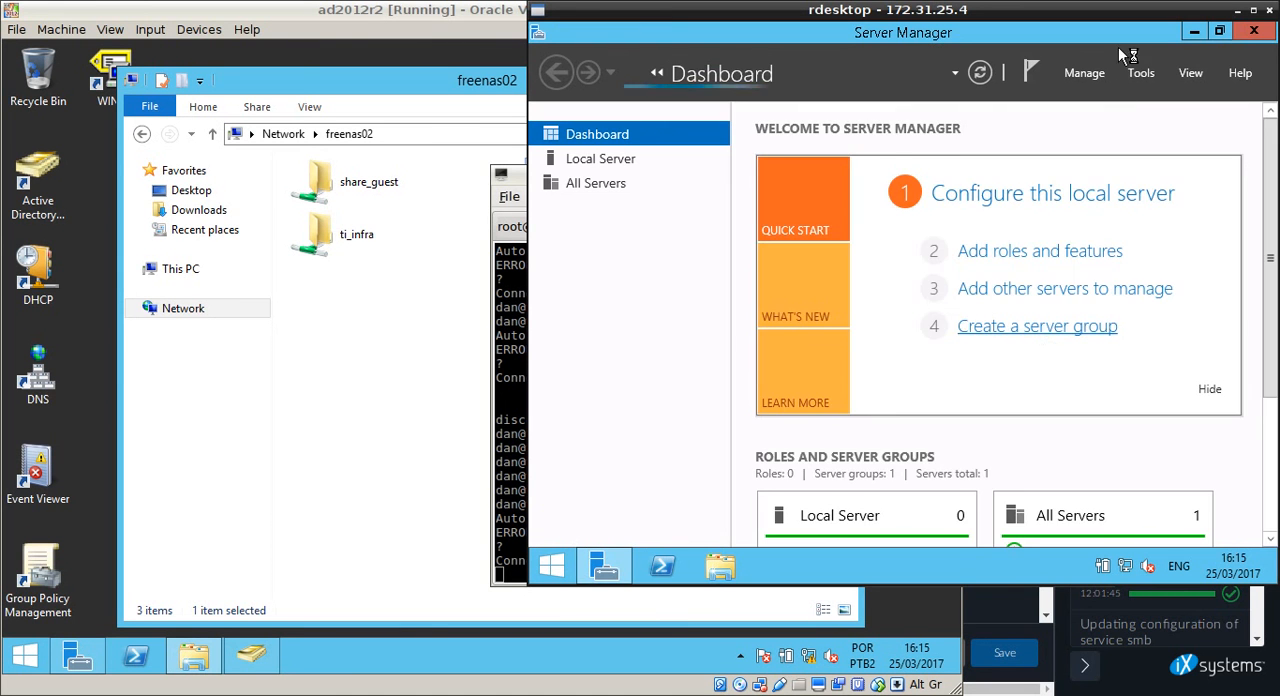
Minimize Server Manager in the remote session and open the network path \\freenas02.
click(1194, 31)
key(super+r)
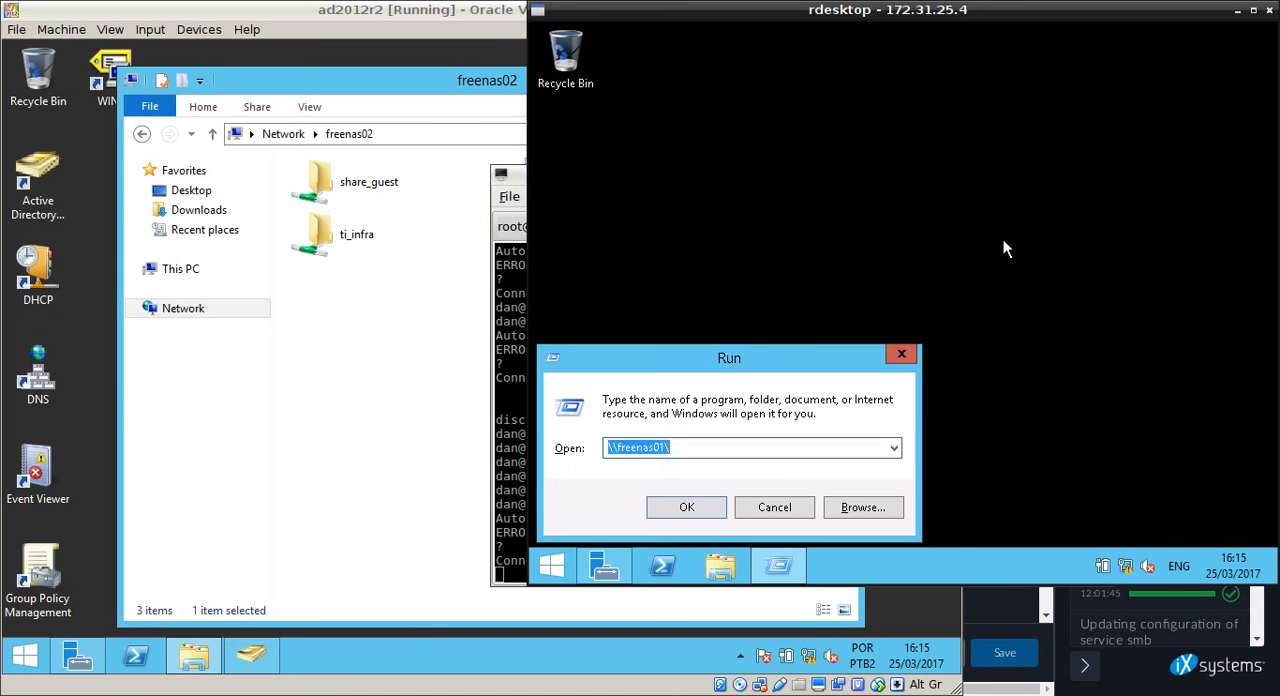
text(\freenas)
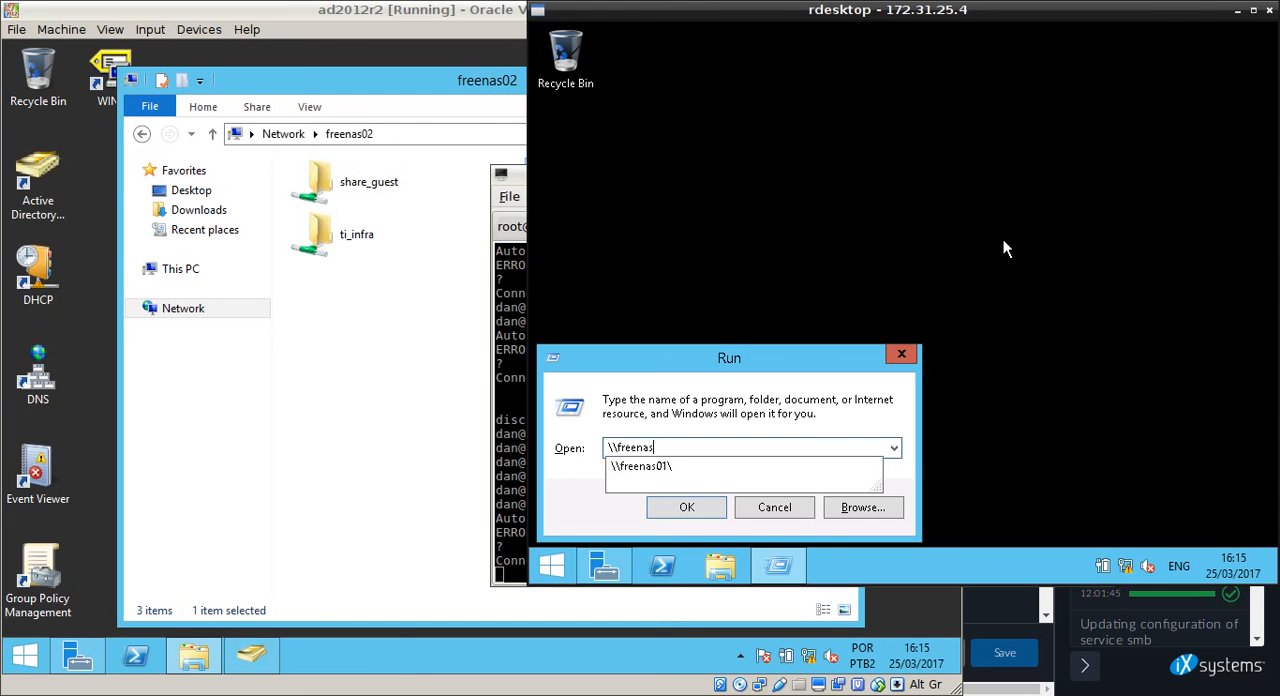
text(02)
key(Return)
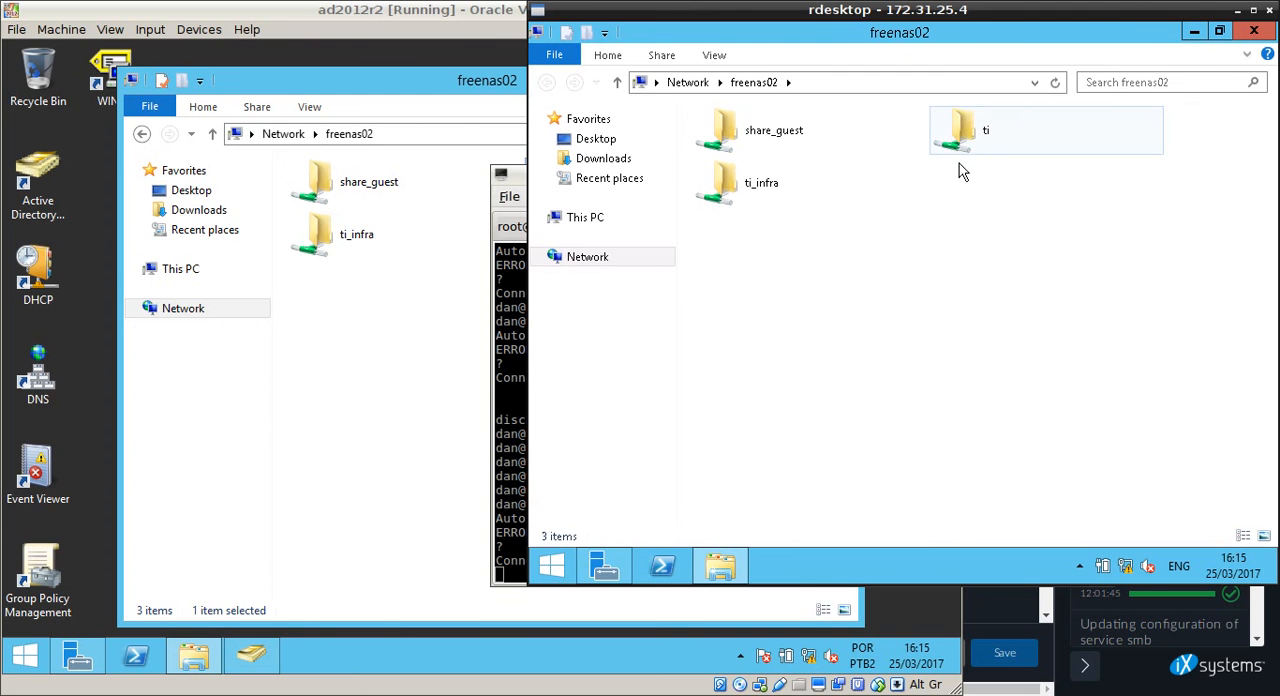
Open the ti share and create a folder named Teste01 in it.
double_click(970, 150)
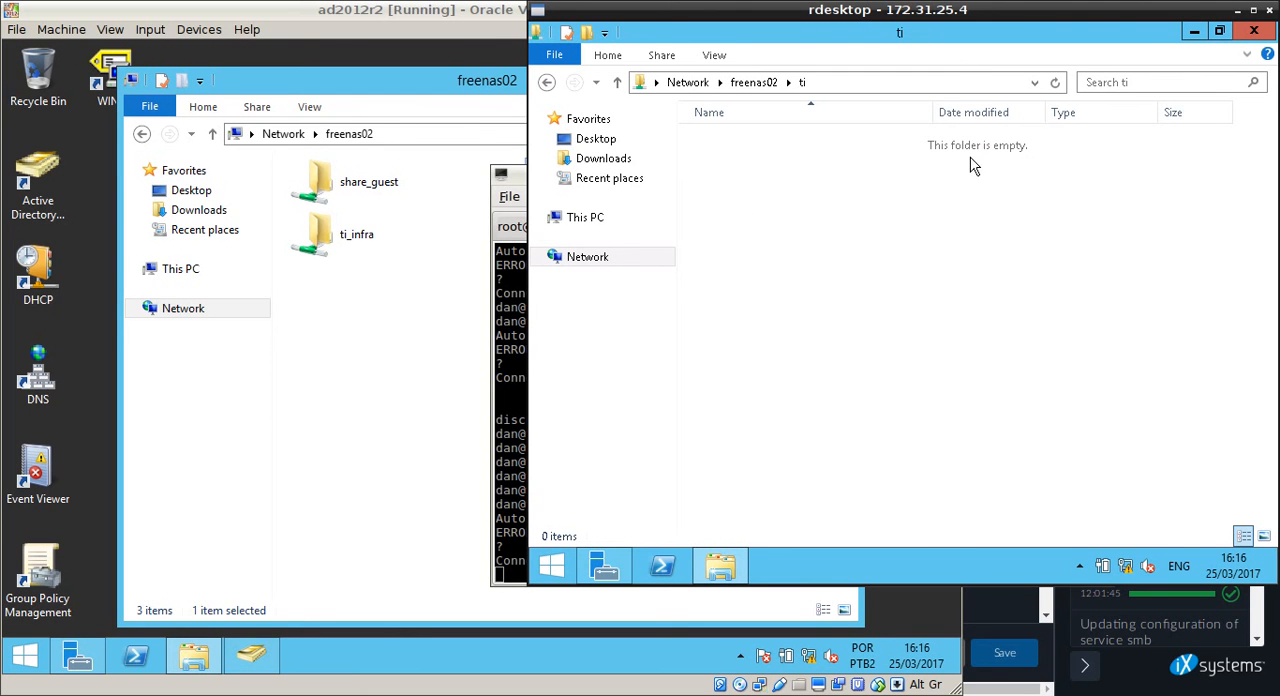
right_click(803, 237)
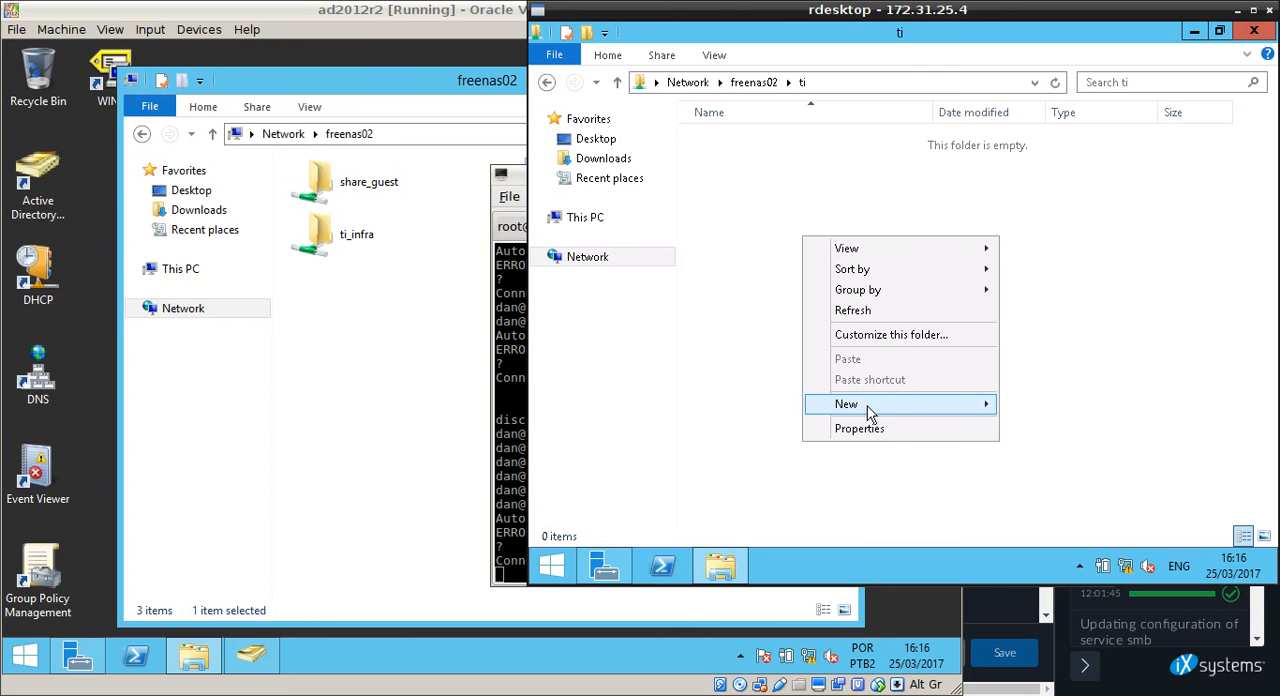
mouse_move(867, 406)
click(1118, 414)
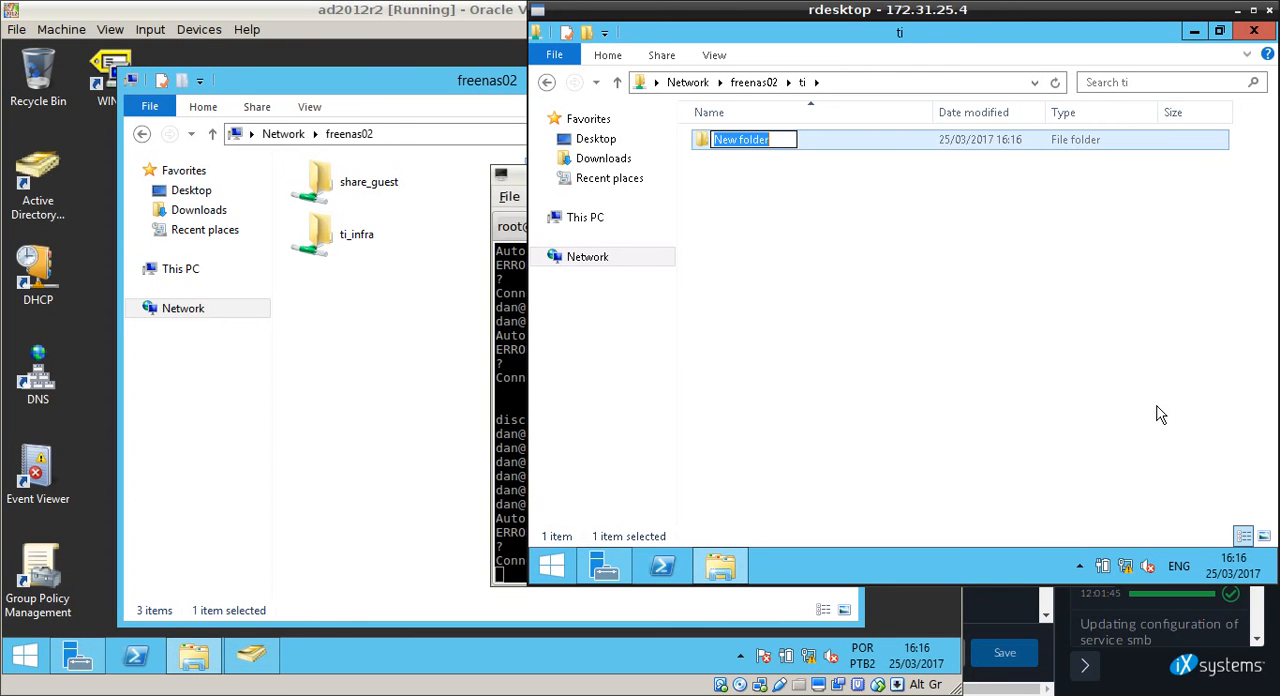
text(Teste01)
key(Return)
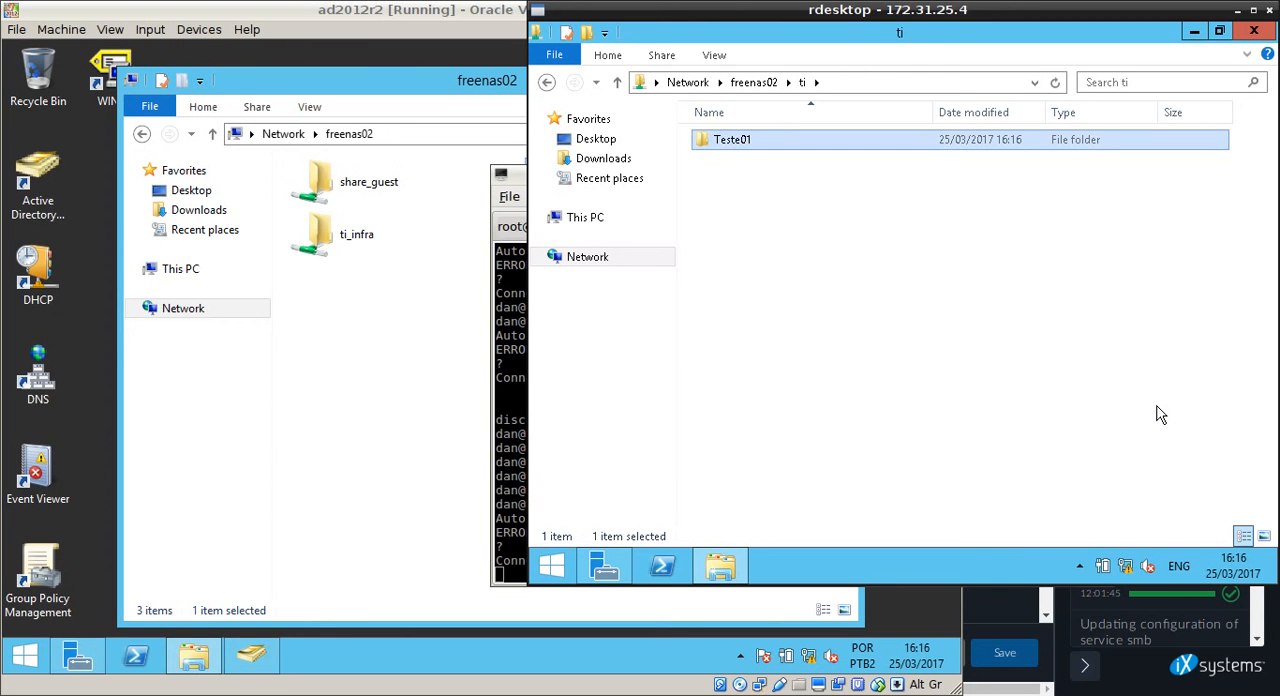
Create a second folder named Teste02 in the ti share.
click(843, 256)
right_click(748, 212)
mouse_move(839, 401)
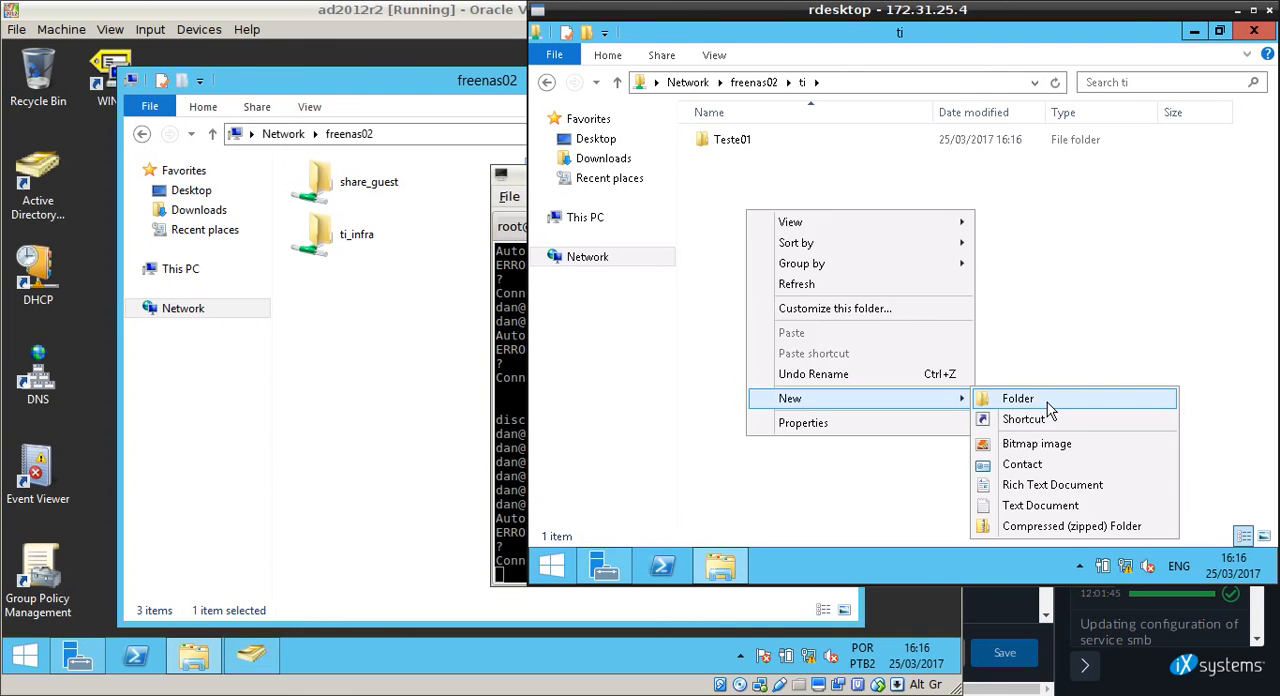
click(1047, 401)
text(Teste02)
key(Return)
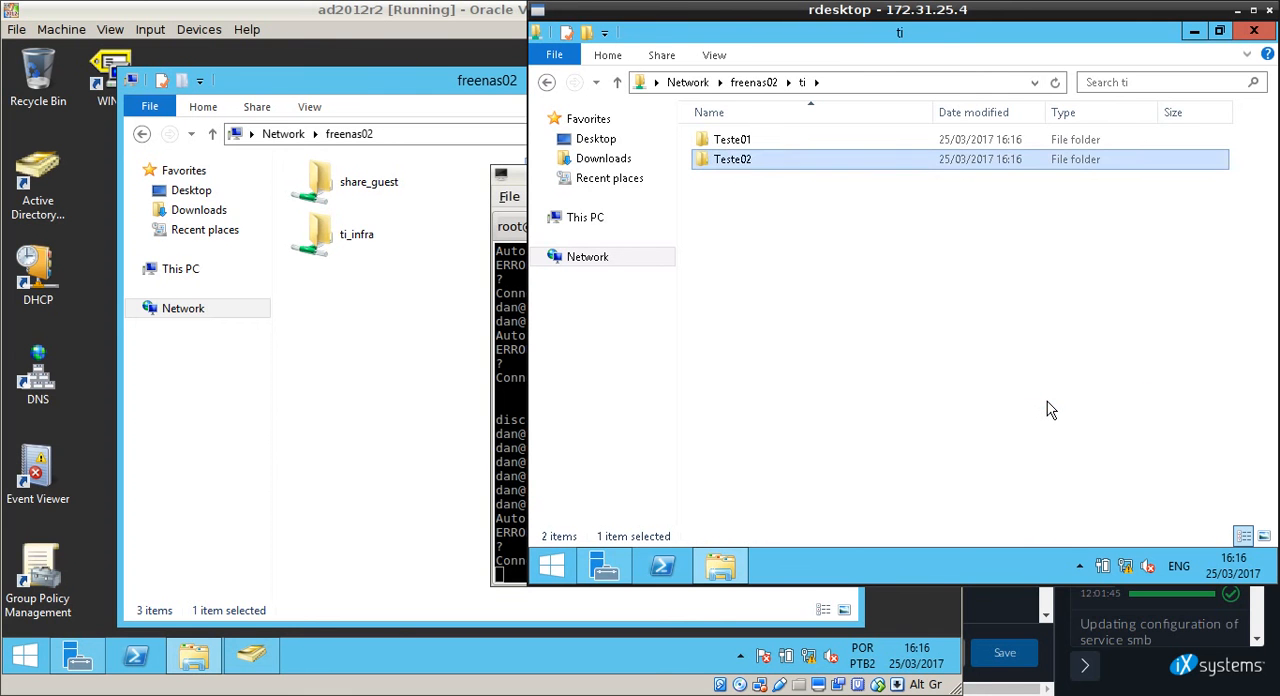
Create a text document named File01 in the ti share.
click(808, 268)
right_click(803, 260)
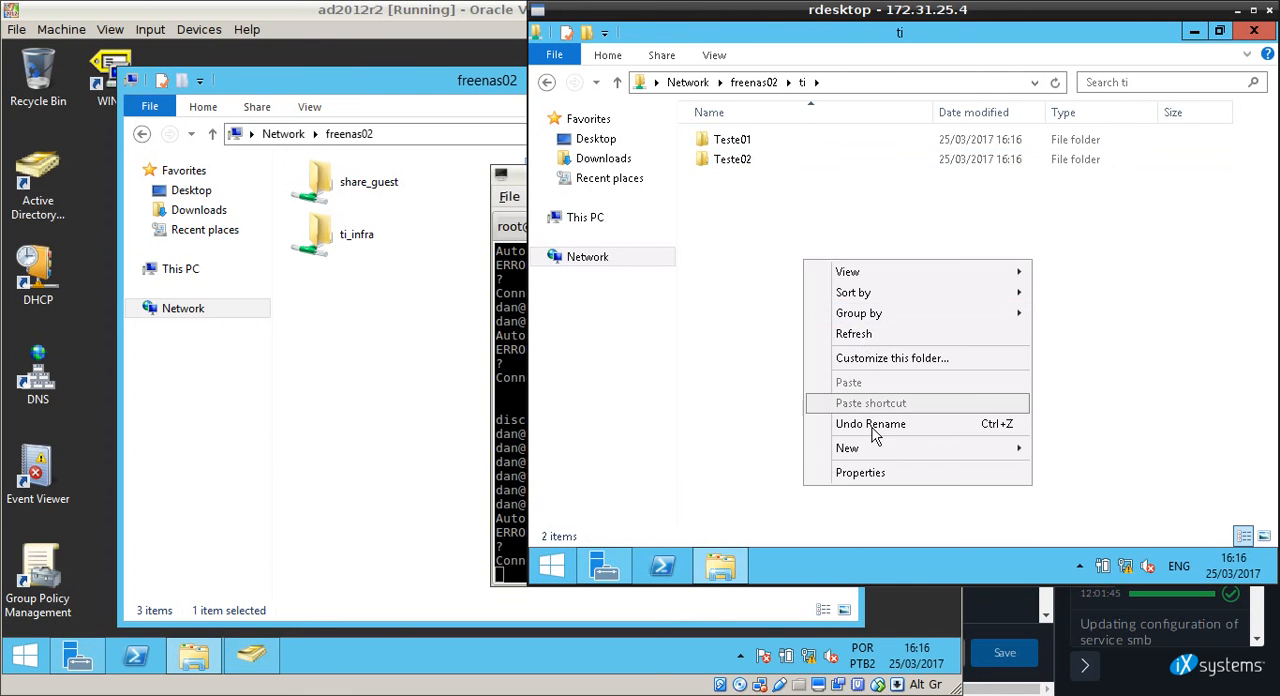
mouse_move(989, 454)
click(1060, 428)
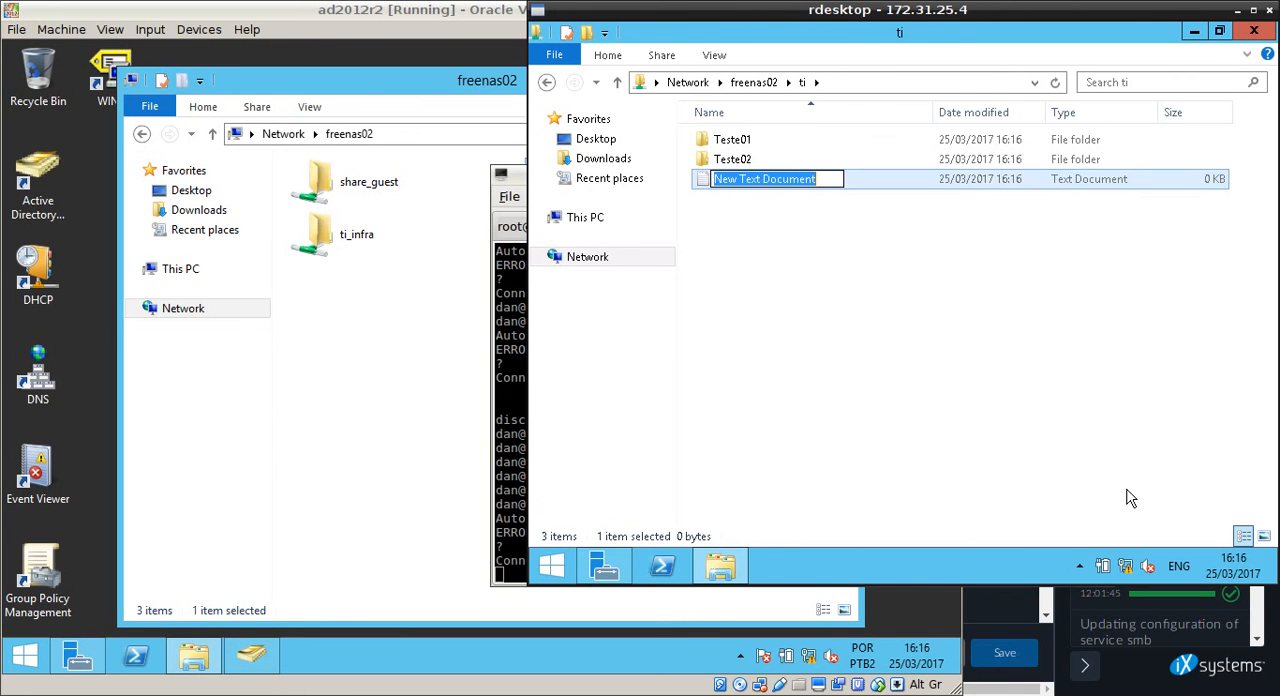
text(File01)
key(Return)
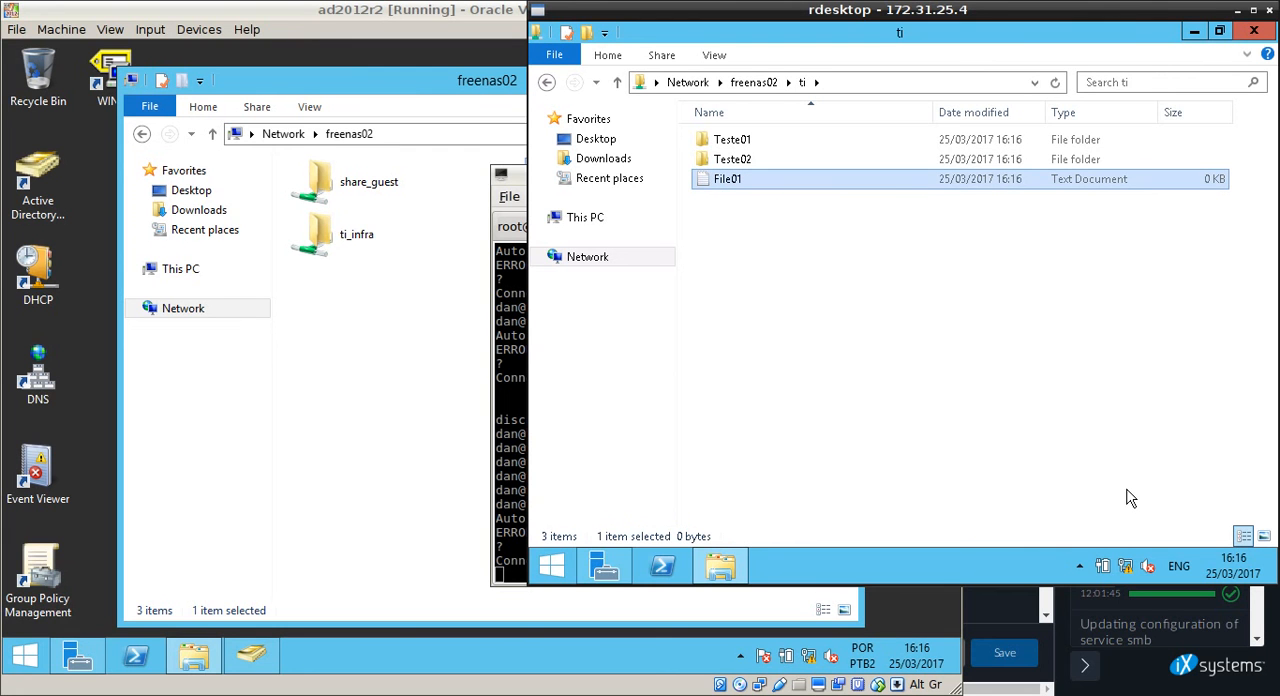
click(985, 395)
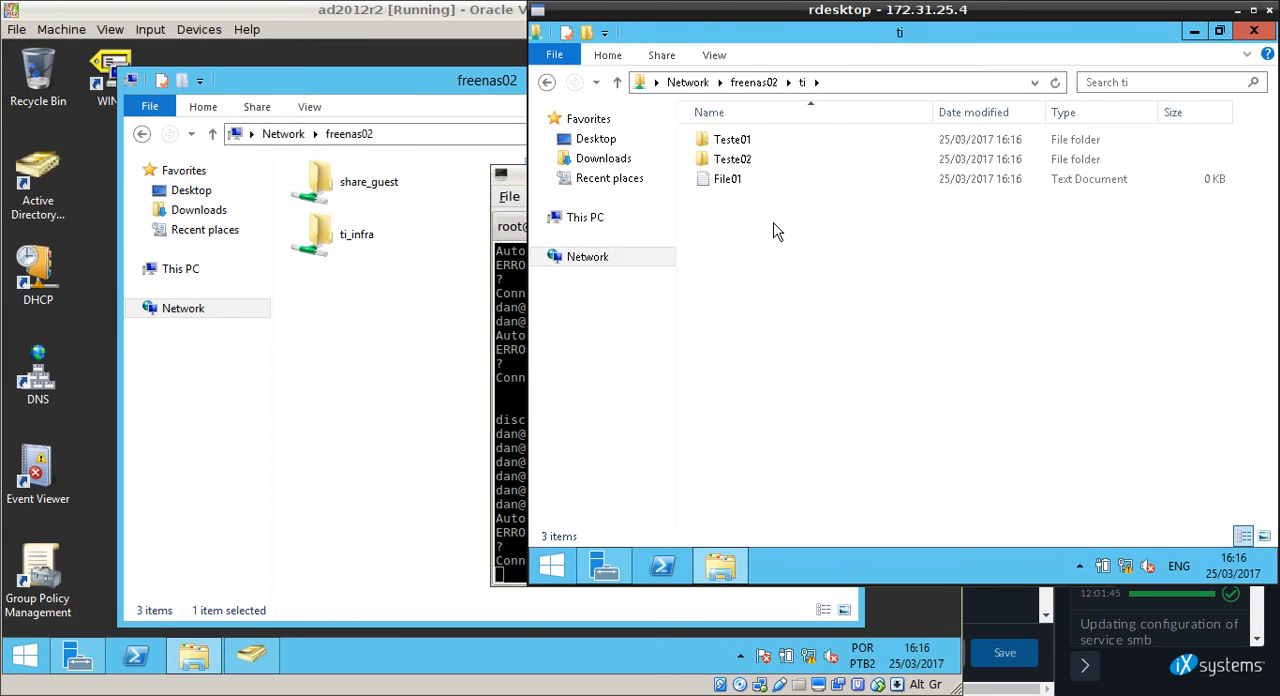
Open the ti share's properties and view the security permissions of the gg_ti group.
right_click(749, 180)
click(844, 398)
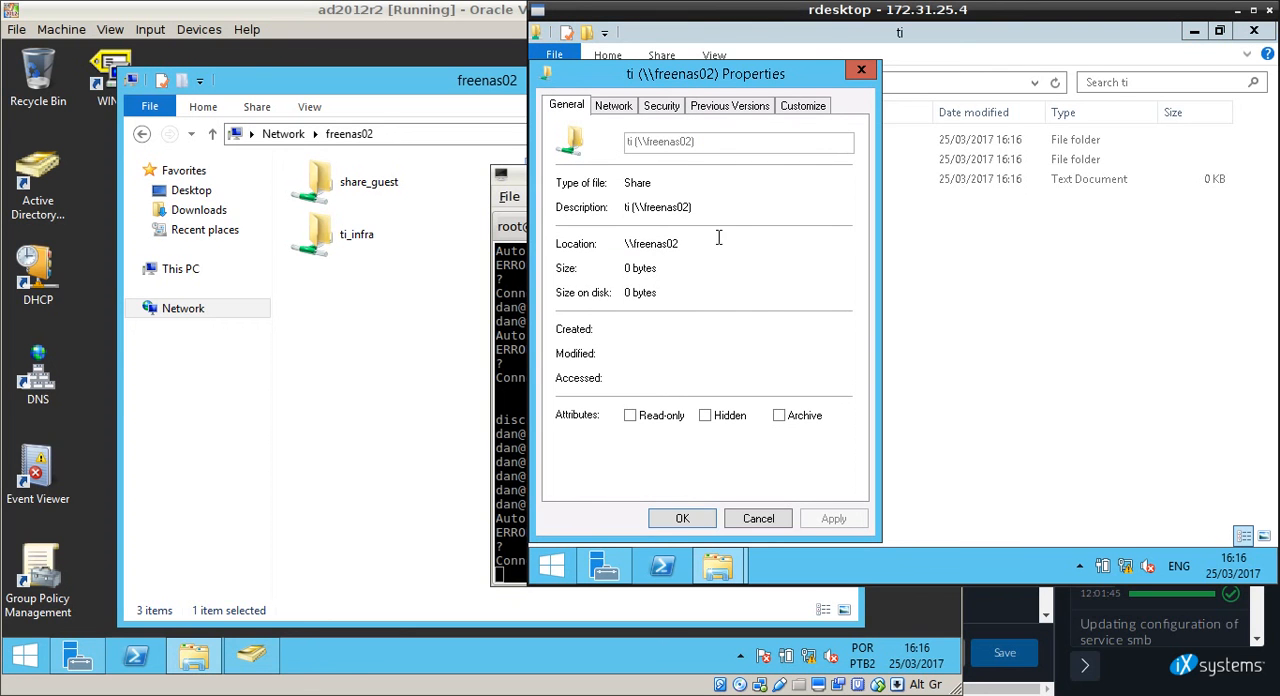
click(666, 106)
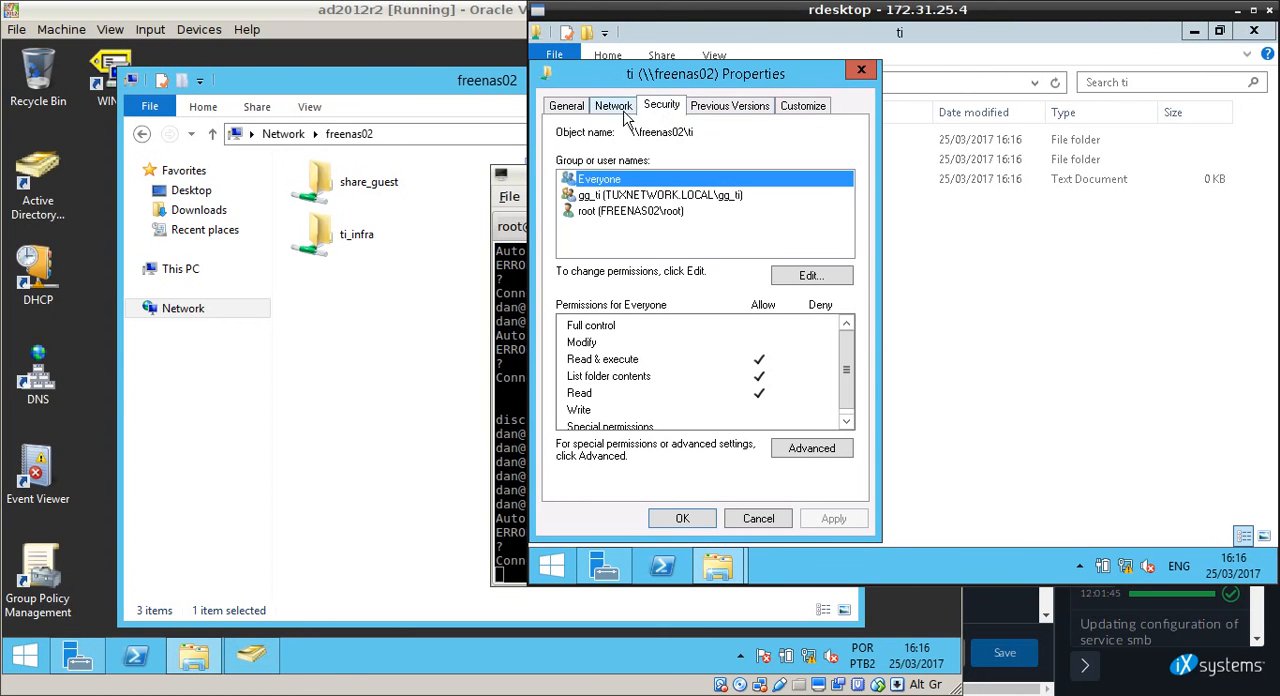
click(626, 110)
click(568, 110)
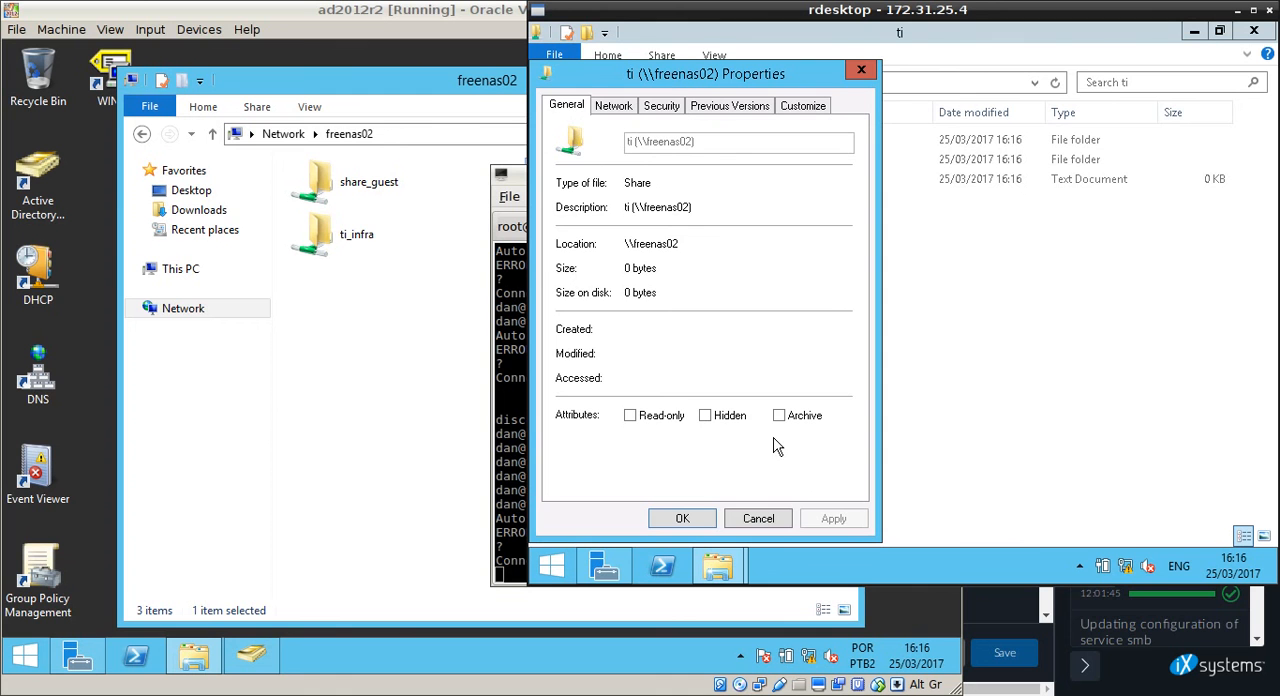
click(664, 111)
click(665, 197)
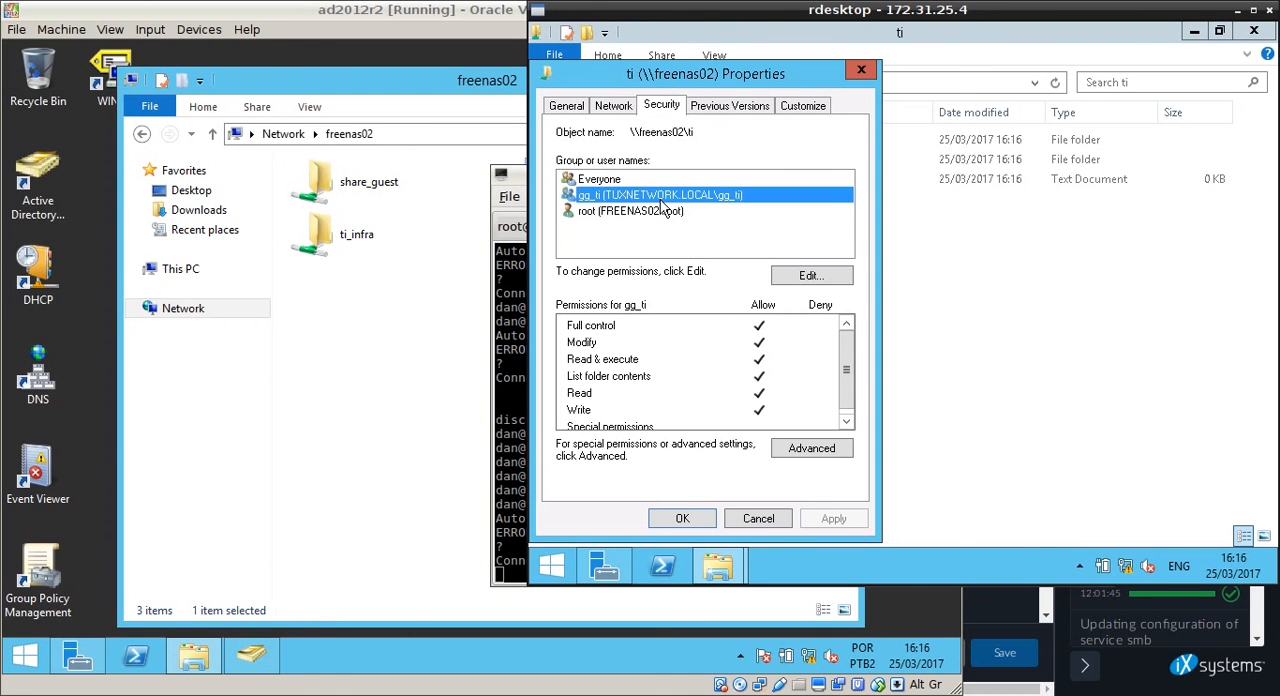
Review the ti share's advanced permission, share, auditing and effective access settings, closing the properties without changes.
click(812, 449)
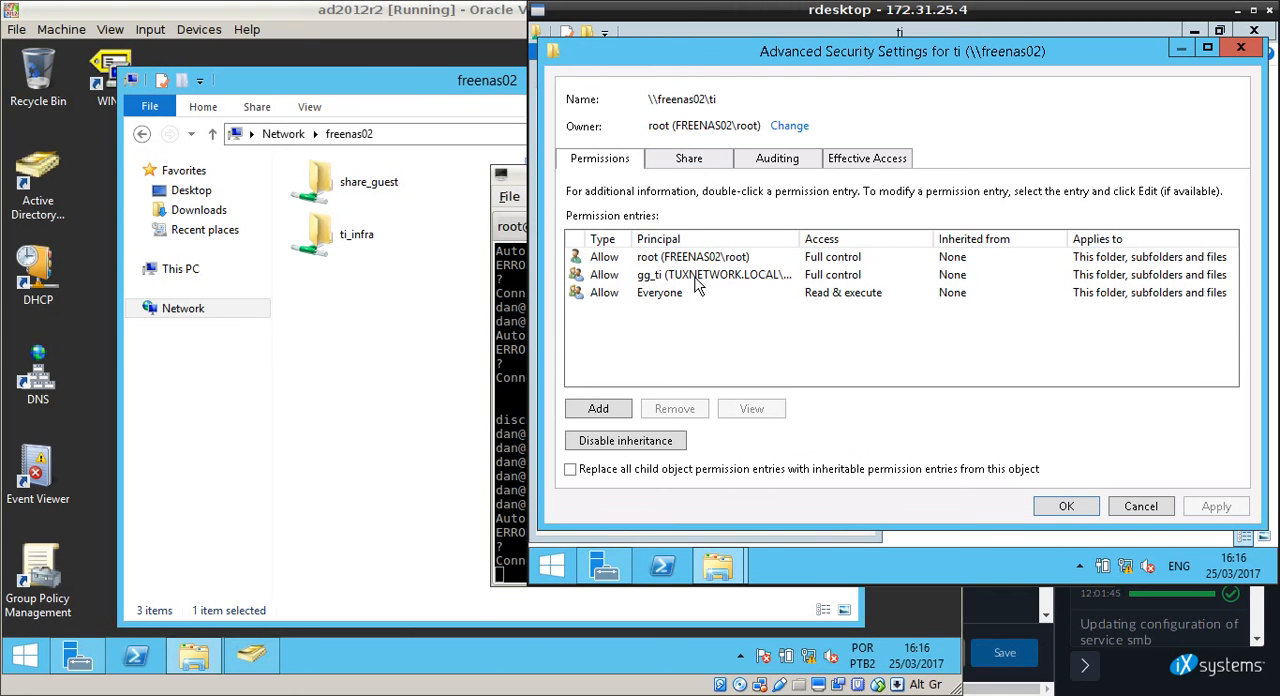
click(689, 166)
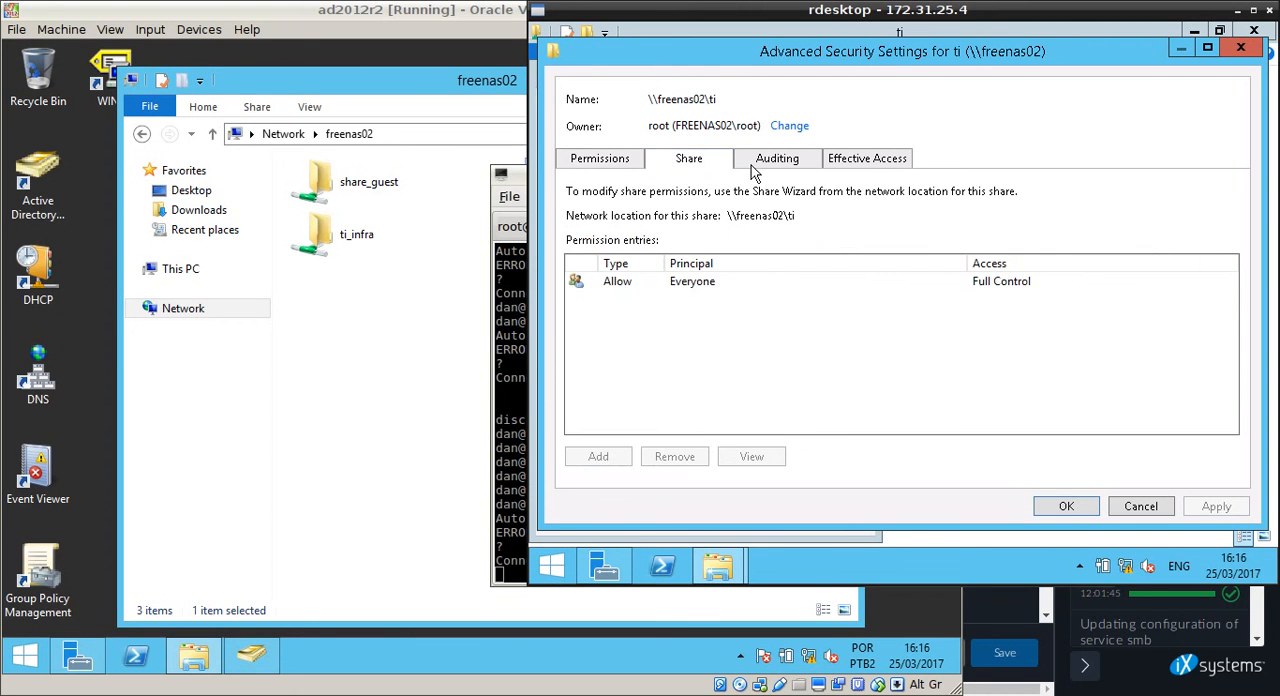
click(756, 170)
click(872, 169)
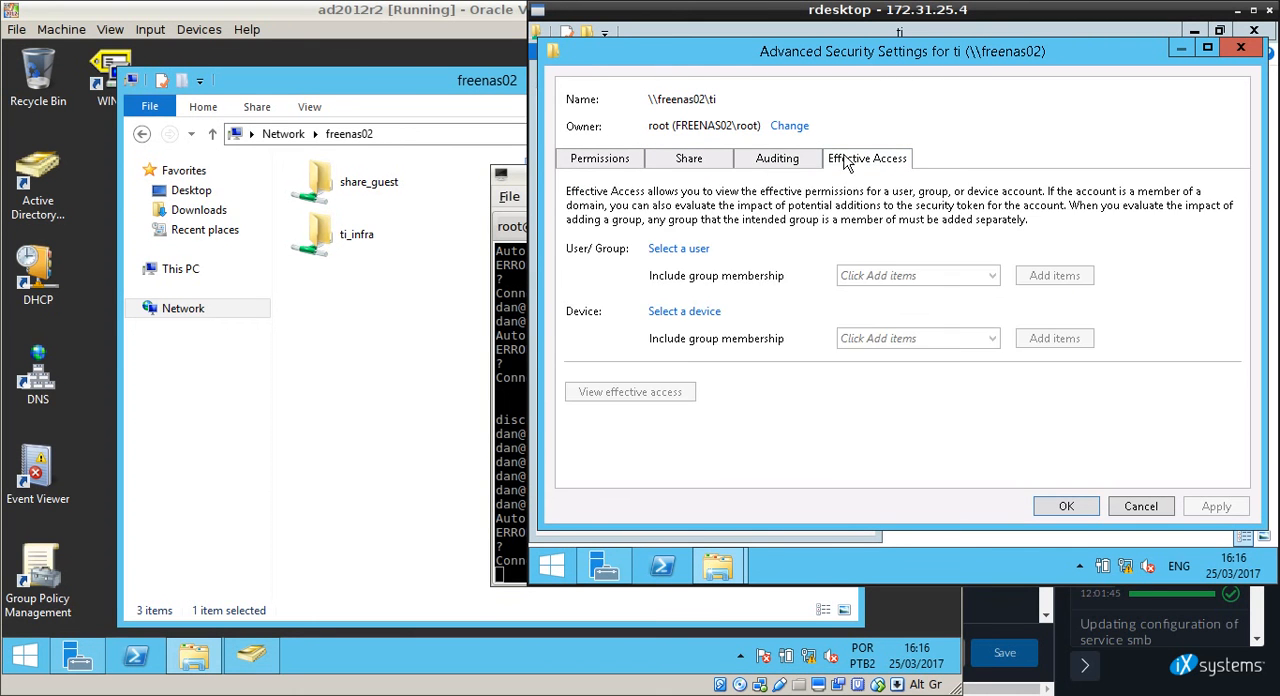
click(612, 160)
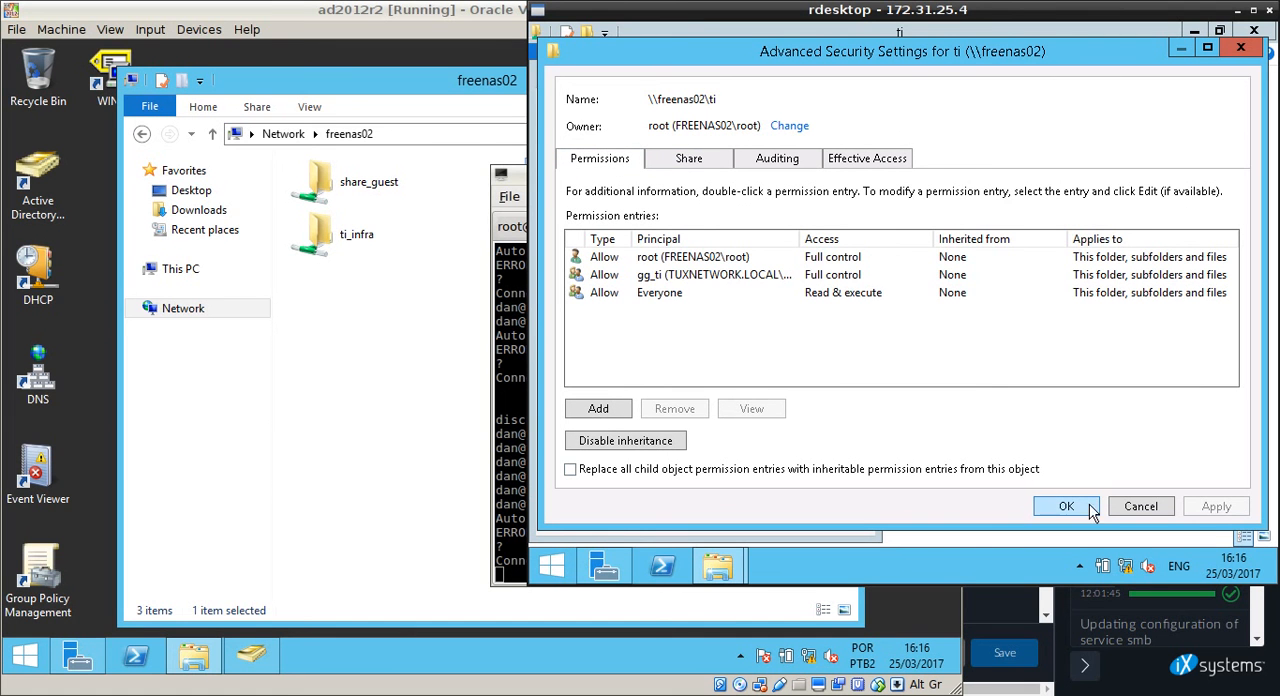
click(1160, 507)
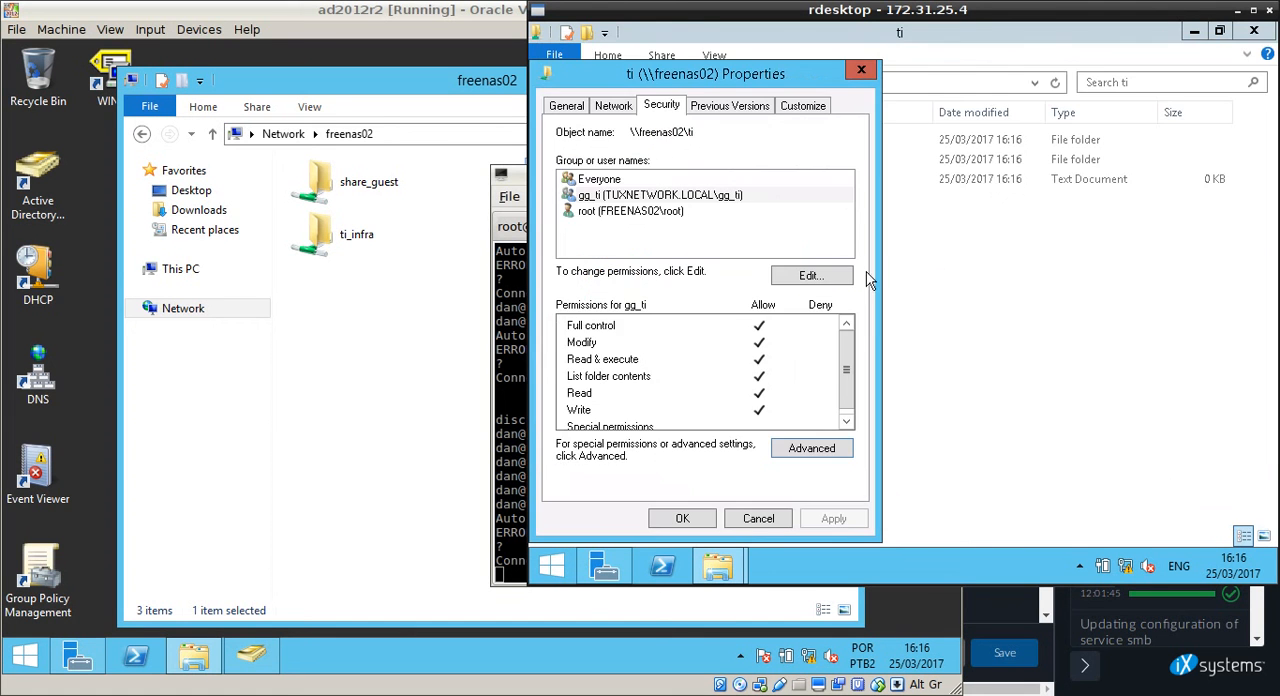
click(758, 518)
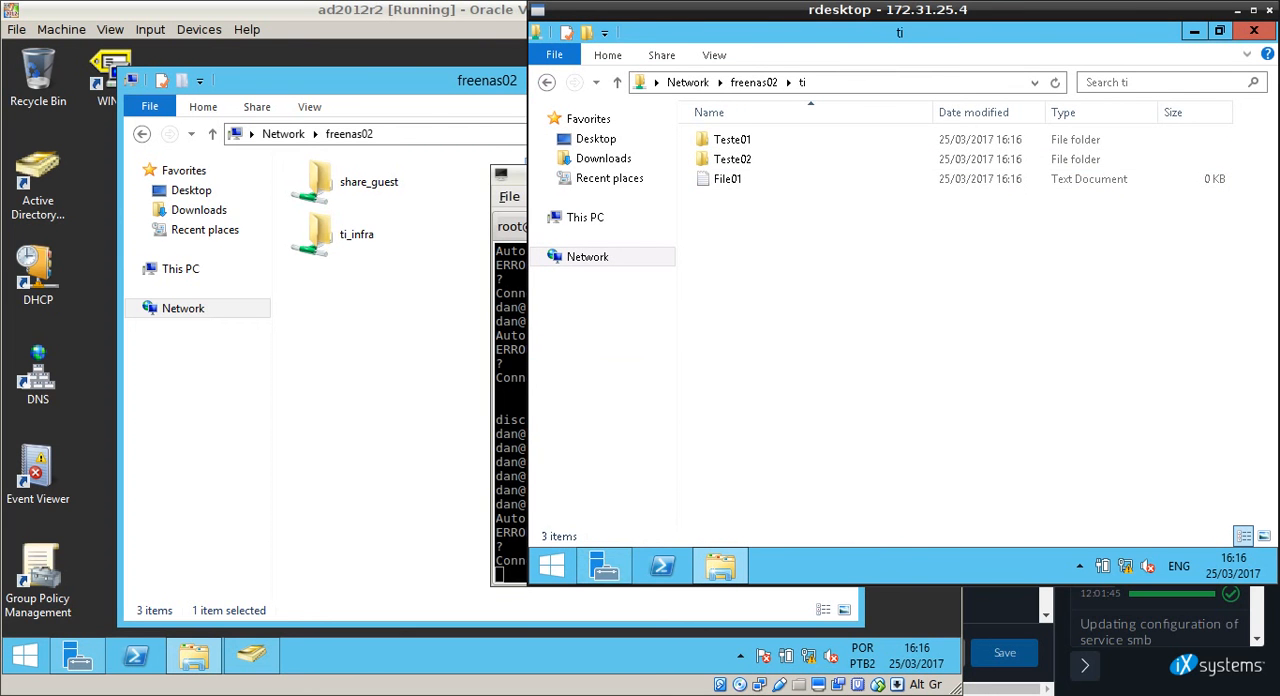
Switch to the terminal's root session on freenas02 and list the mounted filesystems with df.
click(510, 548)
click(568, 228)
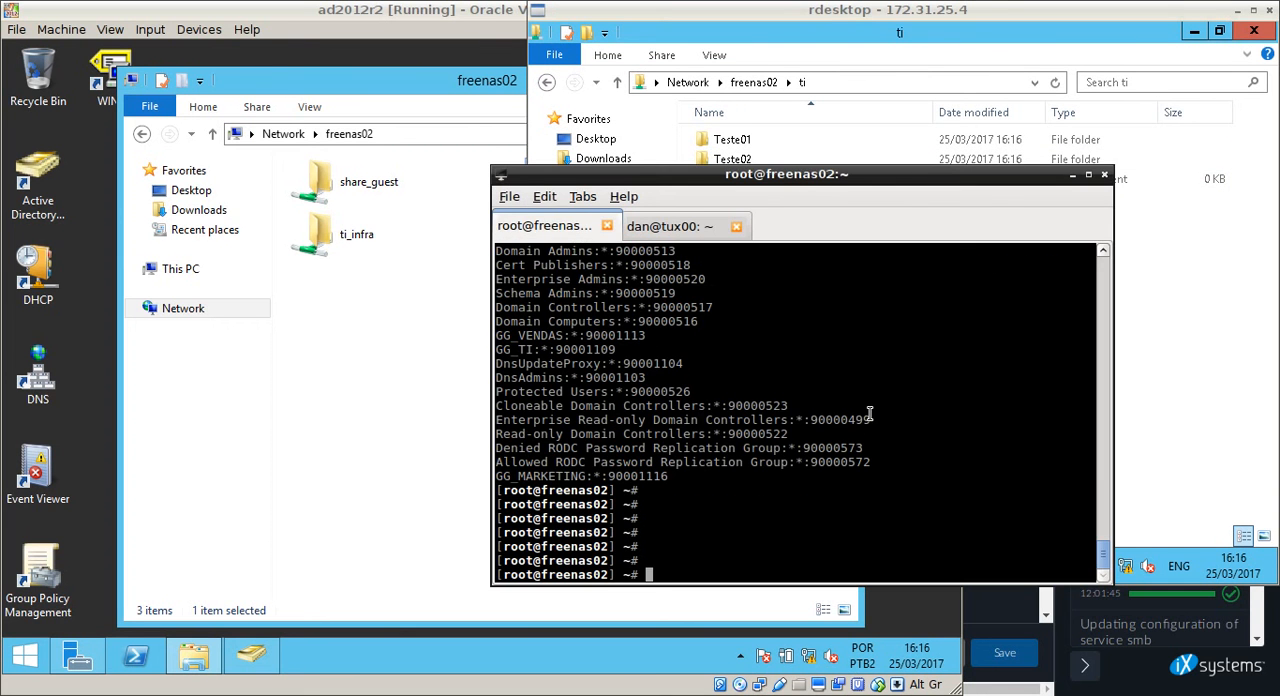
key(Return)
key(Return)
key(Return)
key(Return)
key(Return)
key(Return)
text(df)
key(Return)
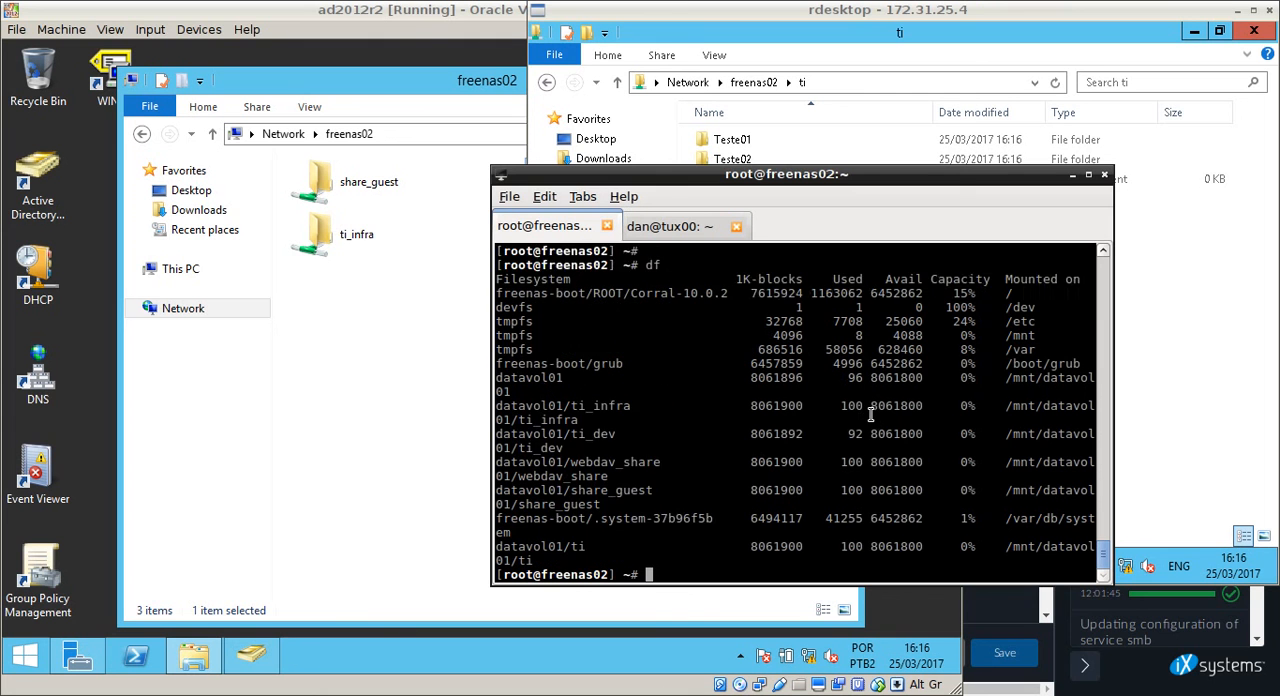
key(Return)
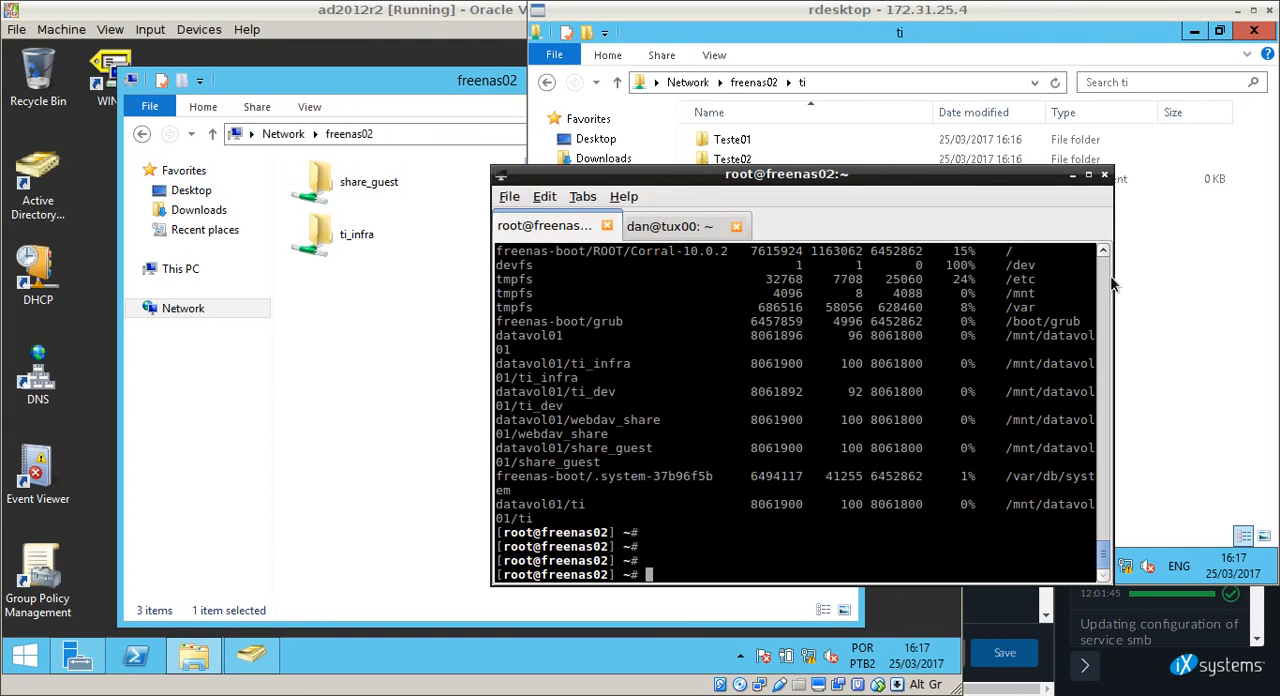
Widen the terminal window, clear the screen and run df again.
drag(1112, 285, 1222, 310)
key(ctrl+l)
key(Return)
key(Return)
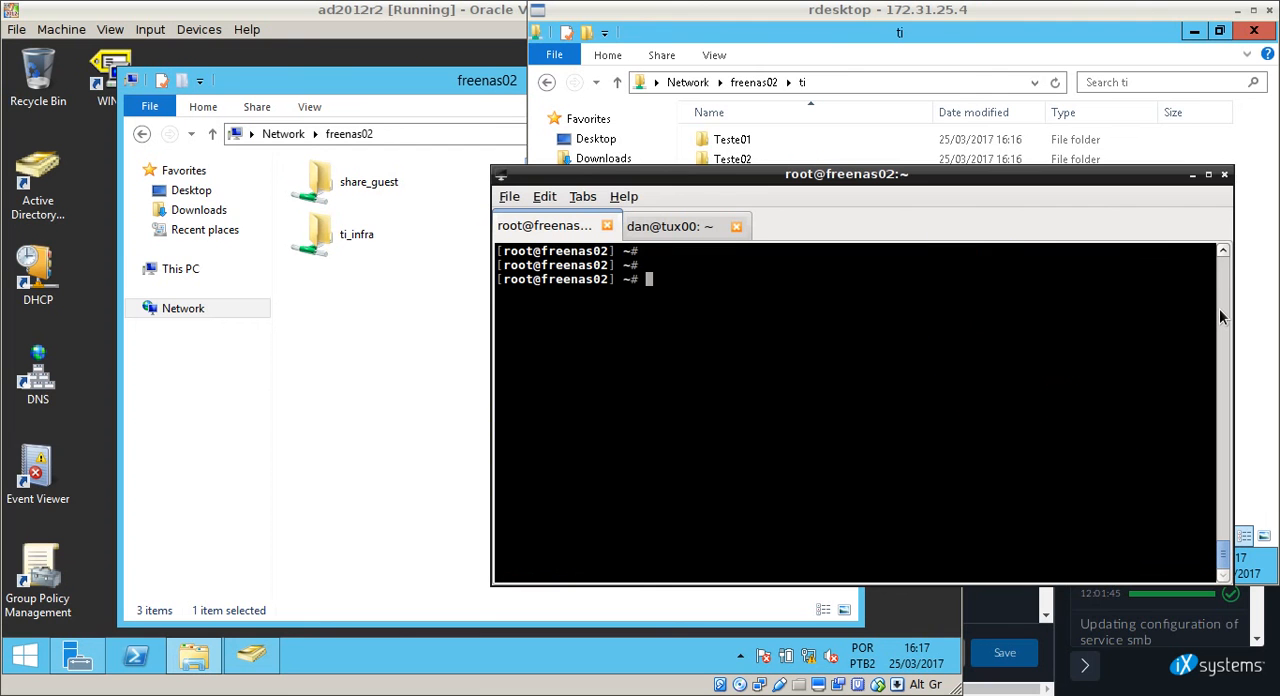
text(df)
key(Return)
Change the working directory to /mnt/datavol01/ti.
text(cd /mnt/)
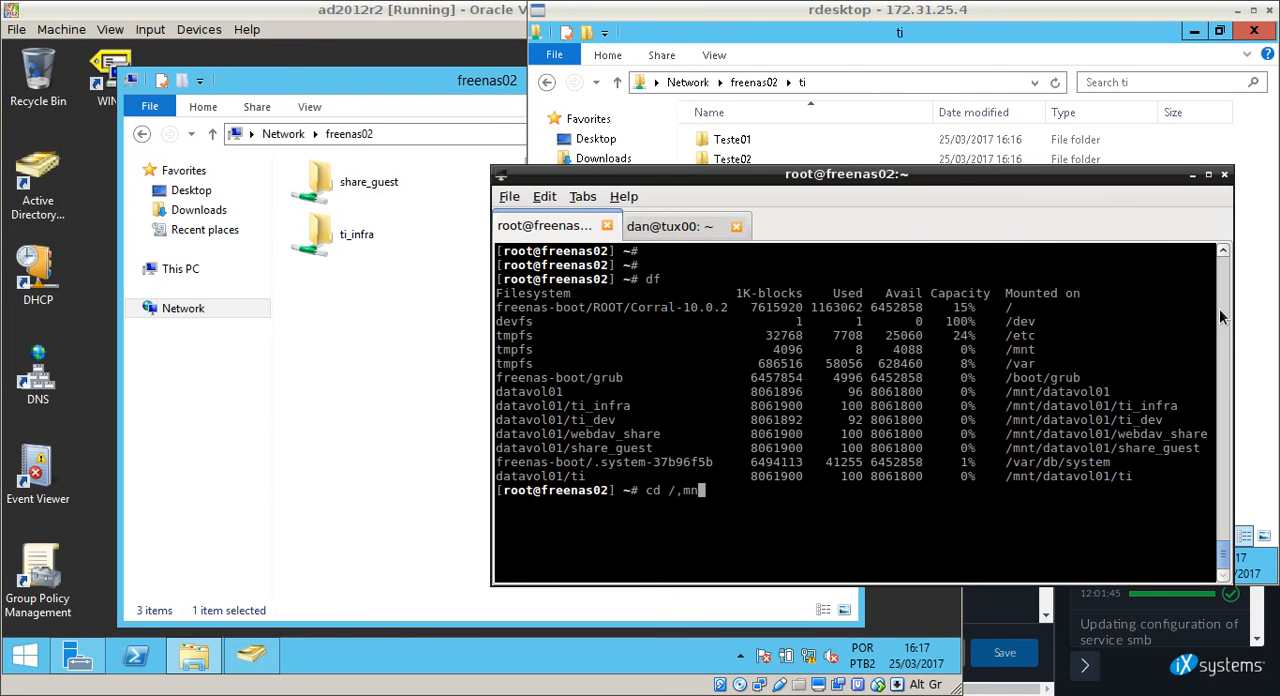
text(datavol01/)
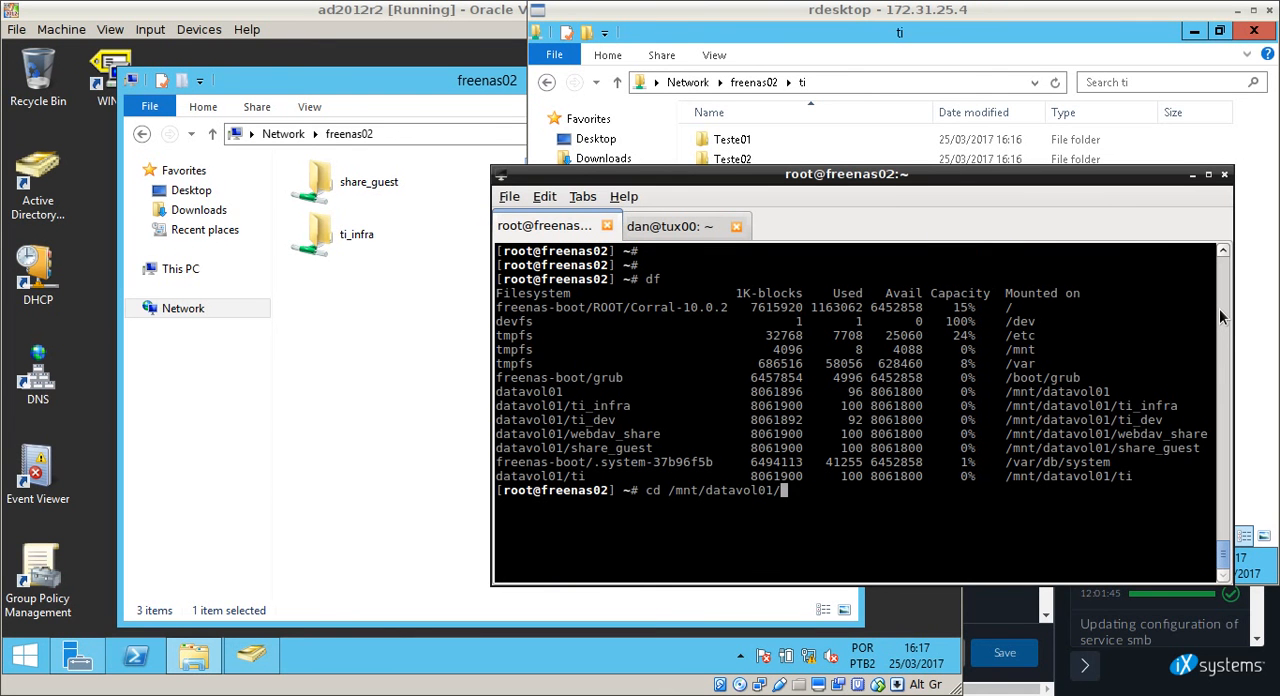
text(ti)
key(Tab)
key(Tab)
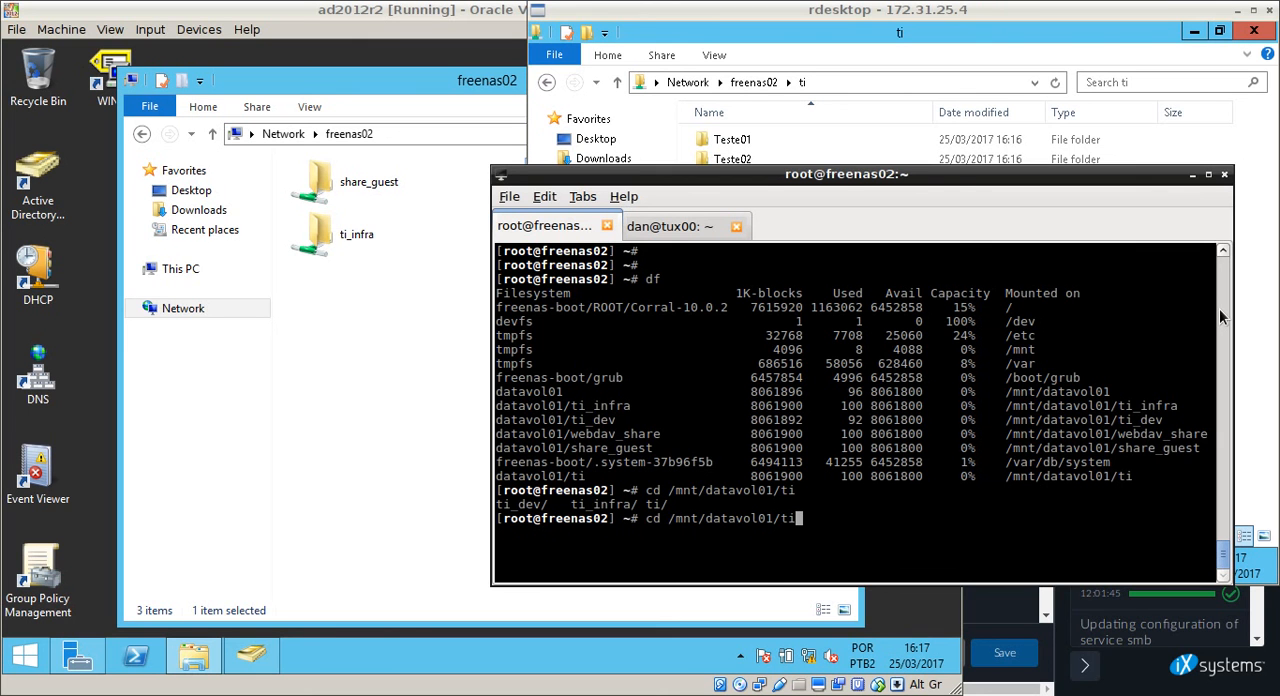
key(Return)
Clear the terminal and run ls -lha to check the owners and groups of the share's contents.
key(Return)
key(Return)
key(Return)
key(ctrl+l)
key(Return)
key(Return)
key(Return)
text(ls)
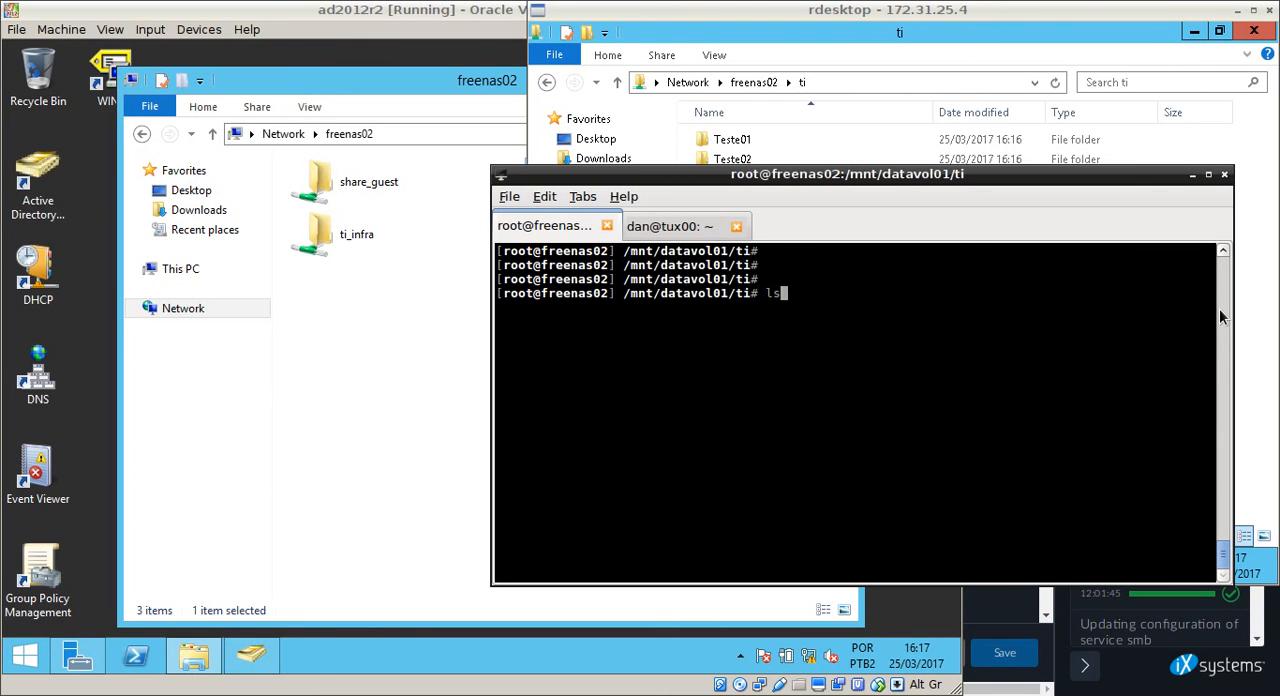
text( -lha)
key(Return)
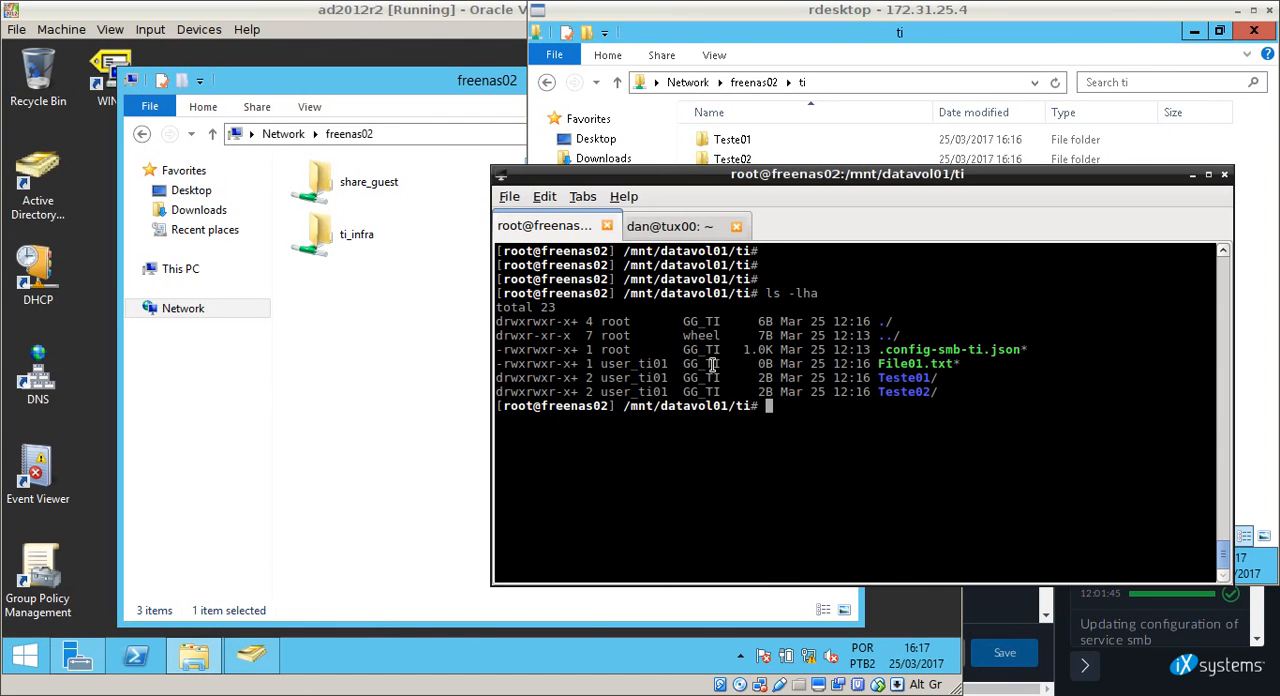
Return to the rdesktop session, go back to \\freenas02 and open the ti share's security properties.
click(1270, 205)
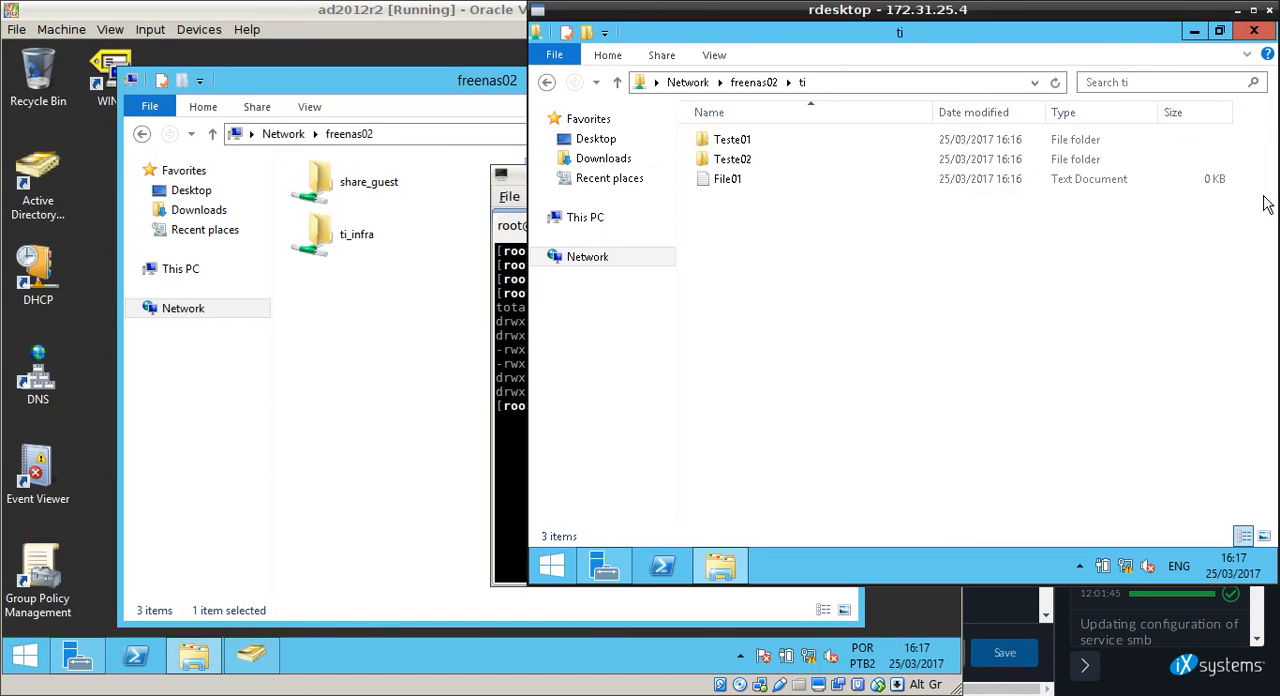
click(751, 84)
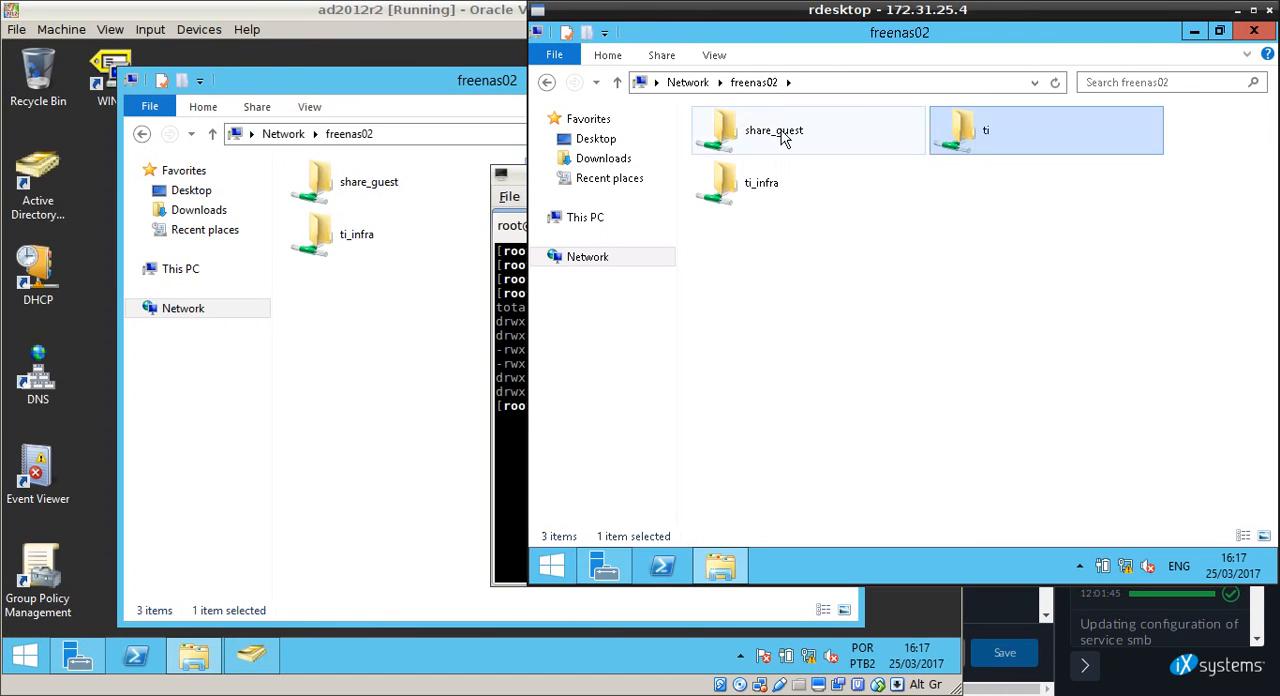
right_click(955, 128)
click(1003, 299)
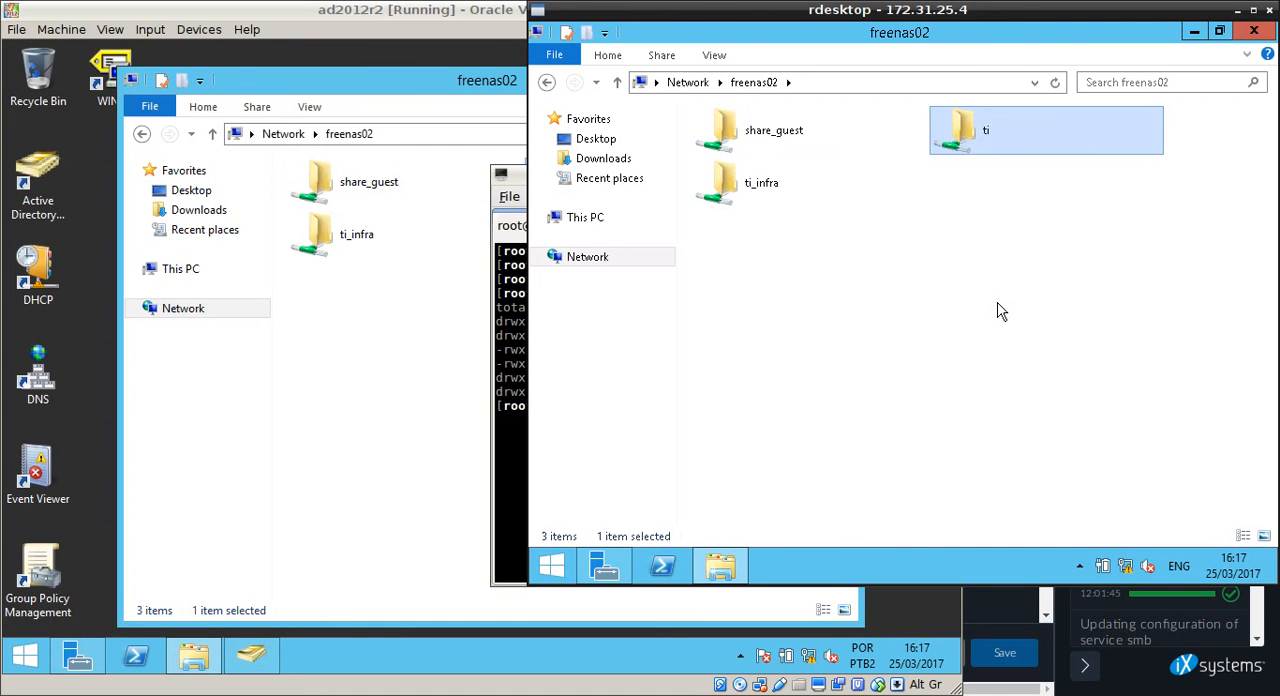
click(1054, 112)
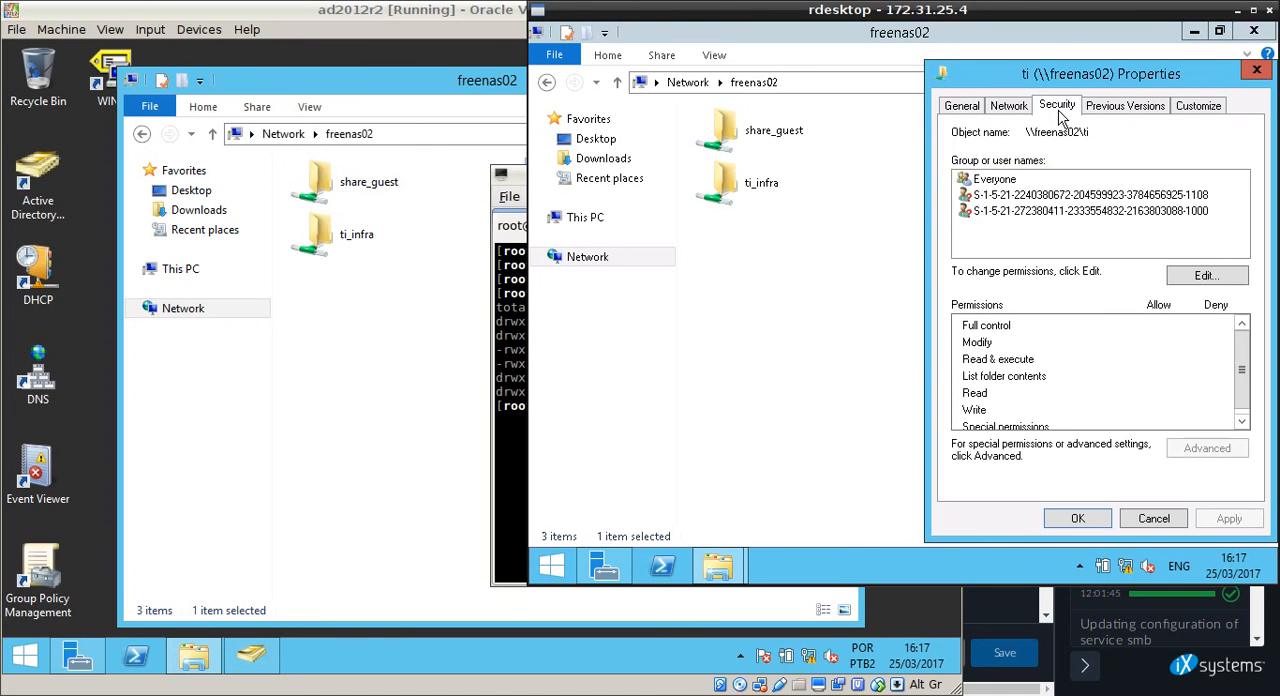
Remove Everyone from the ti share's permissions, accept the removal of inherited permissions and close the properties.
click(1182, 278)
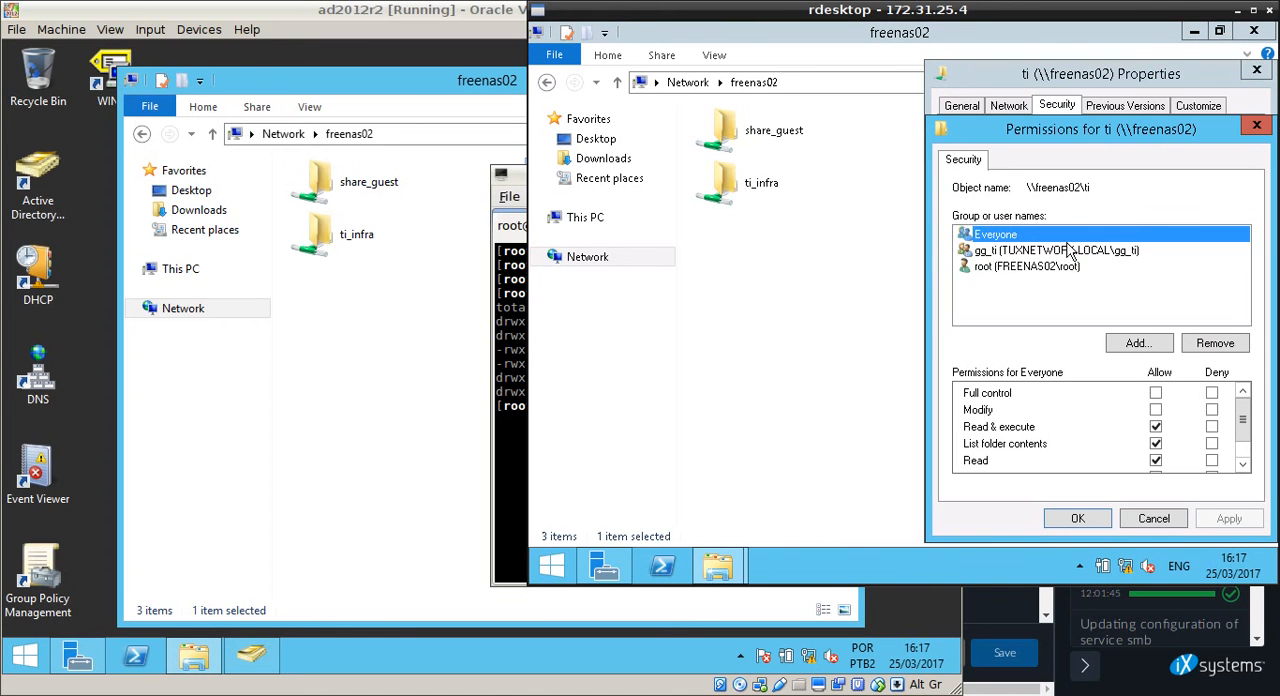
click(1222, 346)
click(1222, 520)
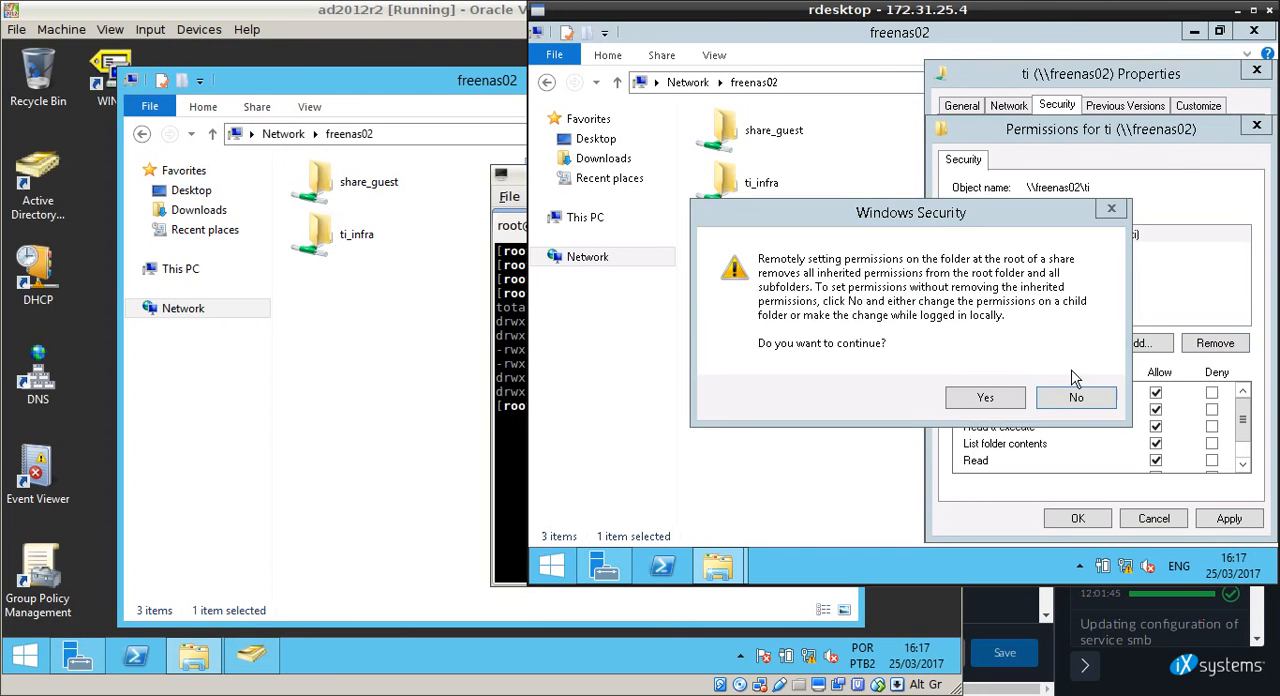
click(996, 402)
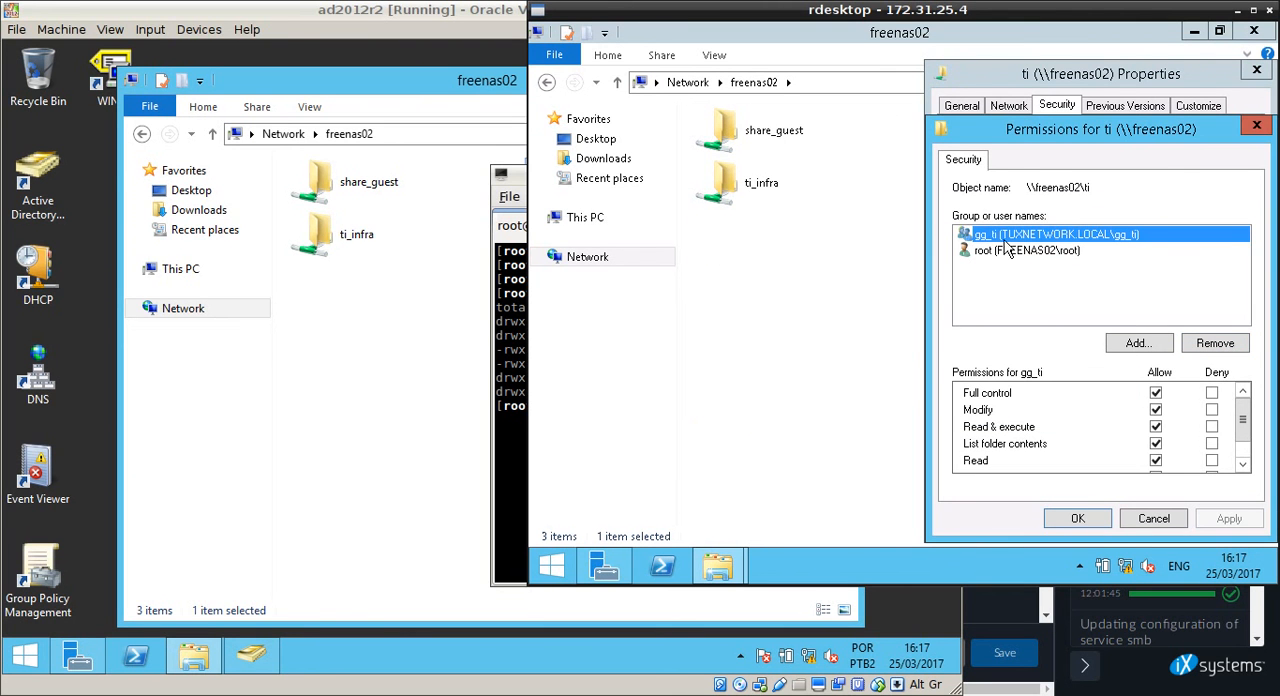
click(1093, 518)
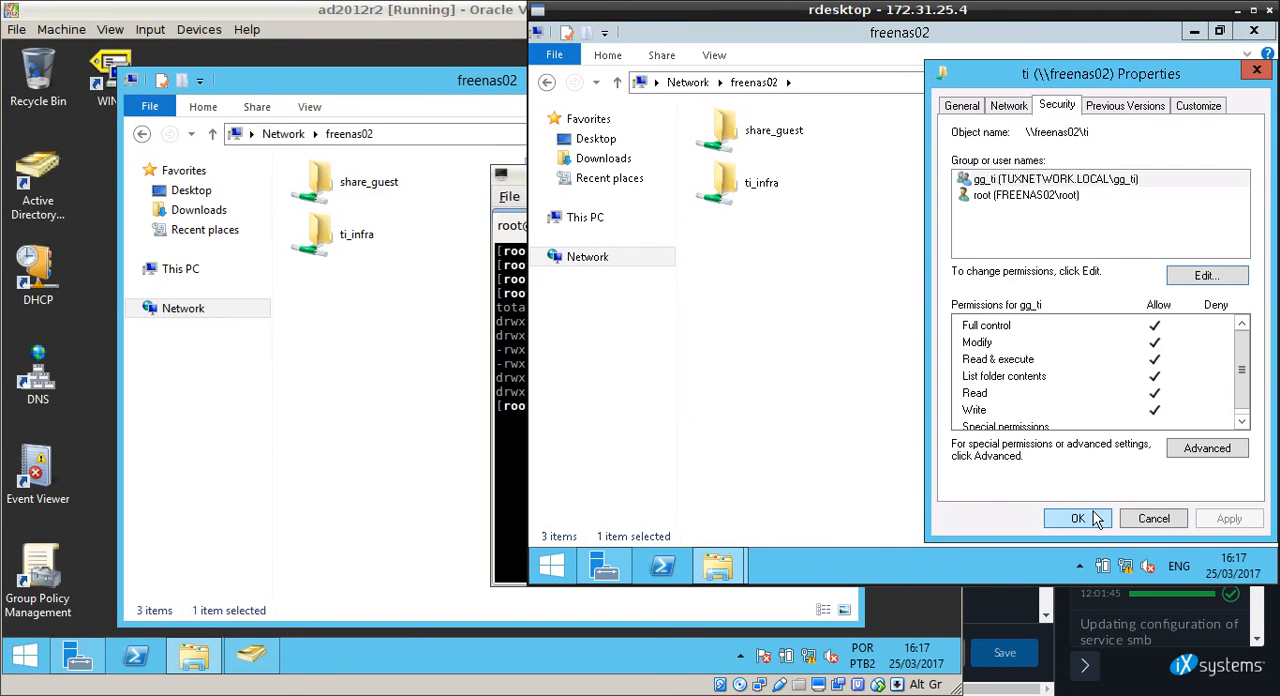
click(1097, 518)
Switch to the ad2012r2 virtual machine, close its freenas02 window and open the Services console.
click(334, 406)
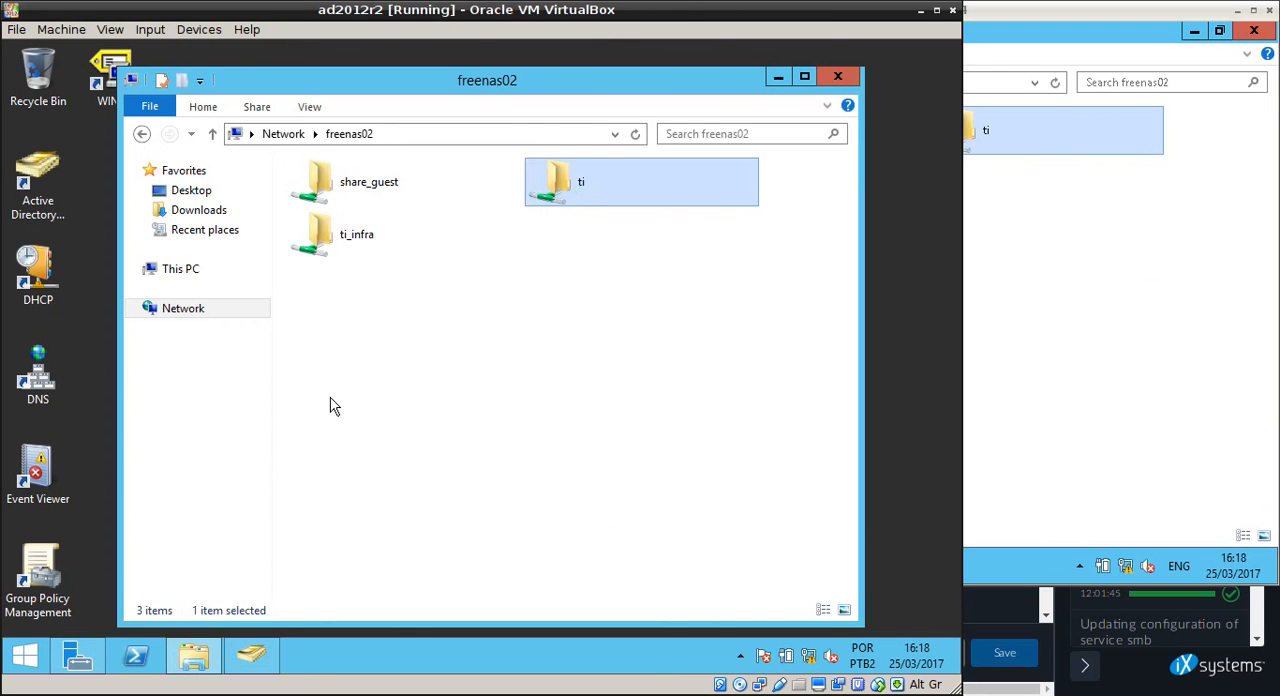
click(836, 80)
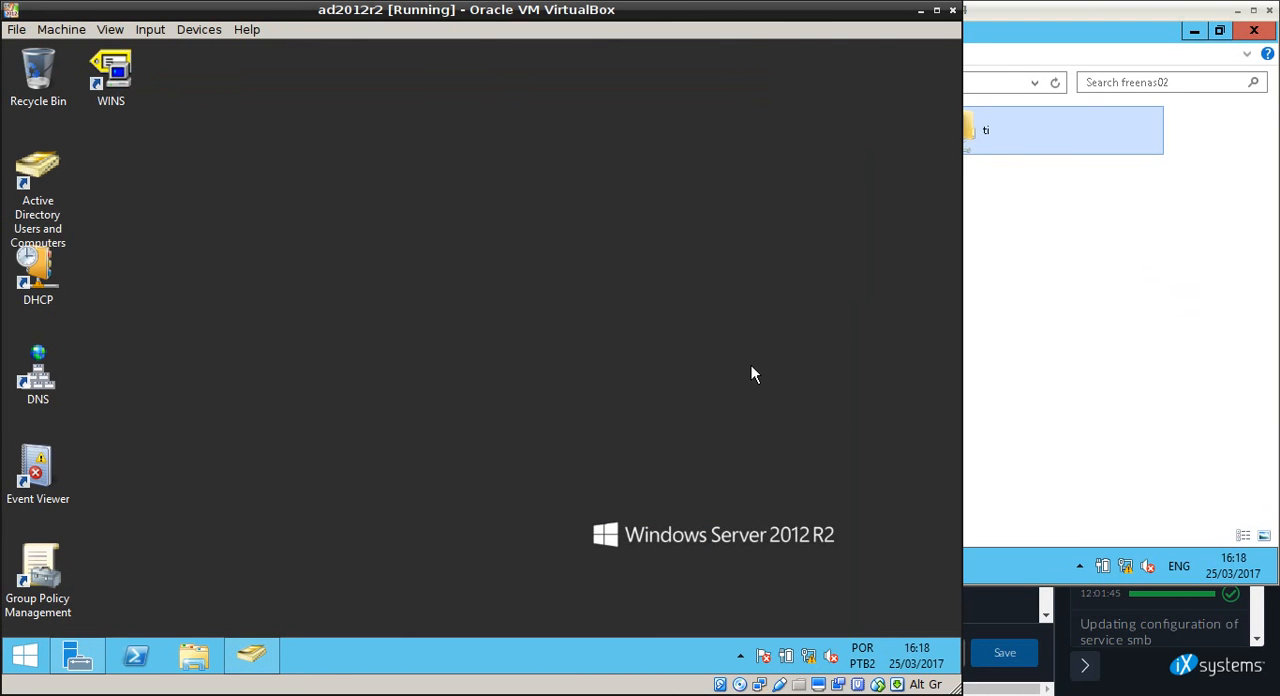
key(super+r)
key(Return)
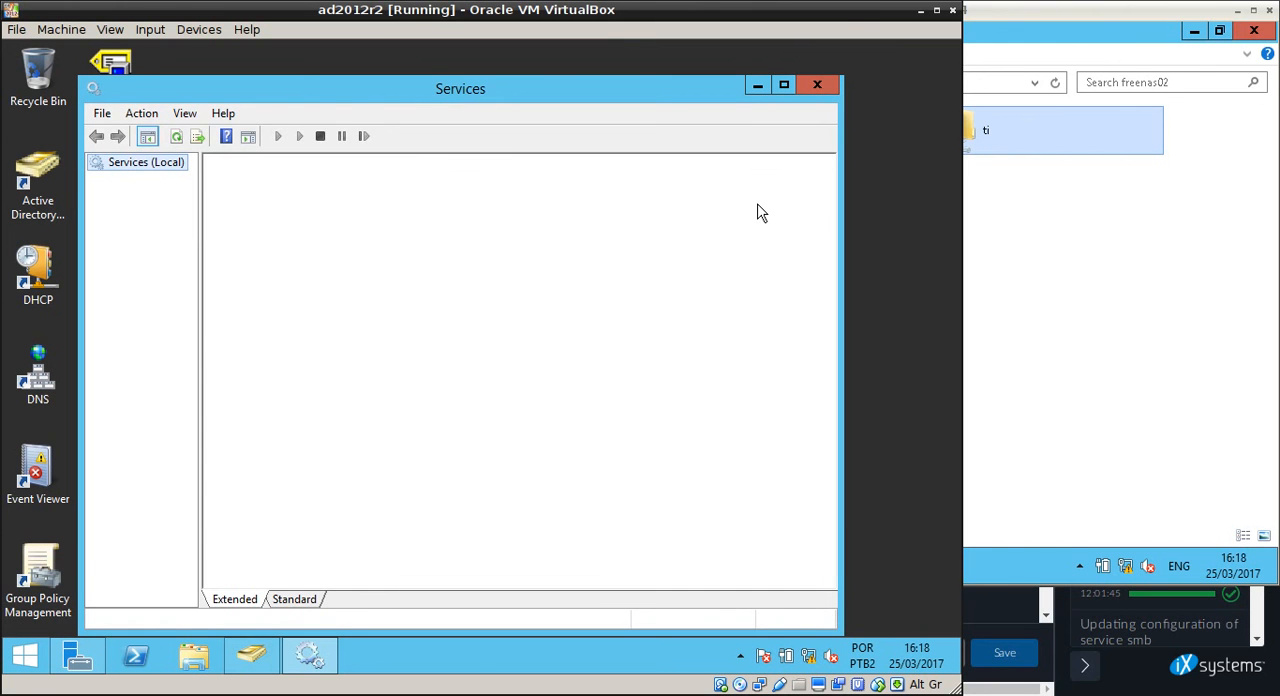
Close the Services console, open \\freenas02\ and try to access the ti share, dismissing the network credentials request.
key(alt+F4)
key(super+r)
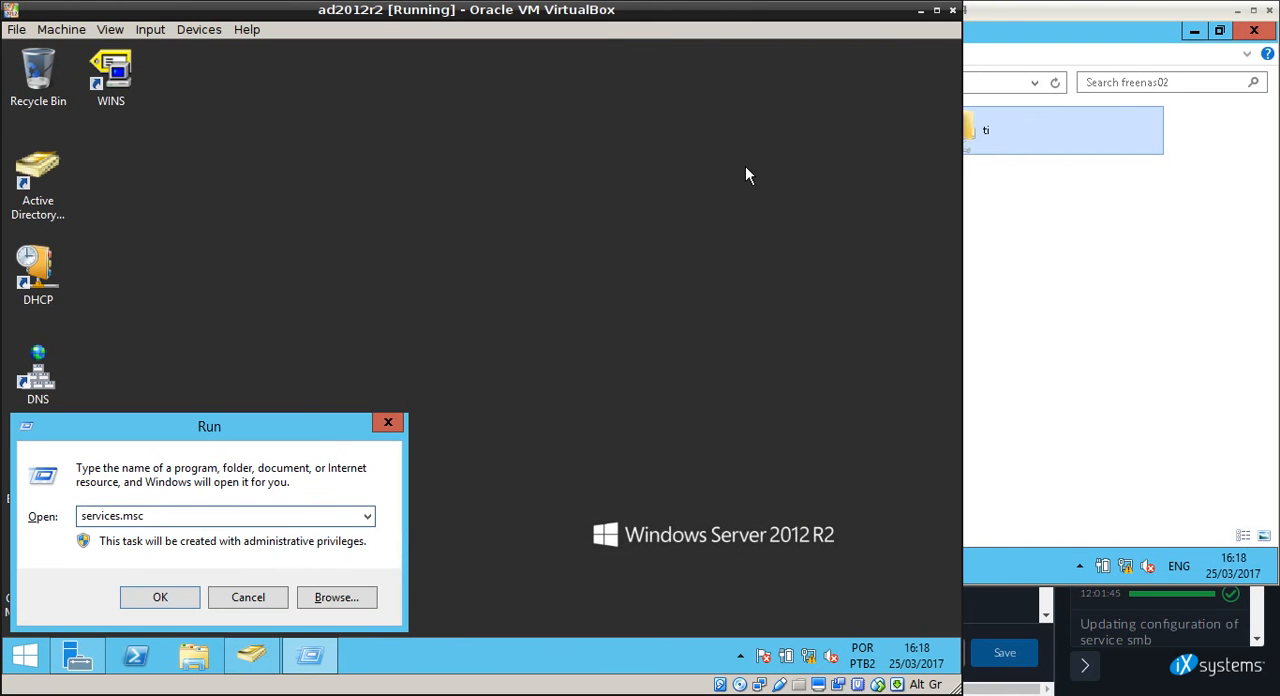
key(BackSpace)
key(BackSpace)
key(BackSpace)
key(BackSpace)
key(BackSpace)
key(BackSpace)
key(BackSpace)
key(BackSpace)
key(BackSpace)
key(BackSpace)
key(BackSpace)
key(BackSpace)
text(\\)
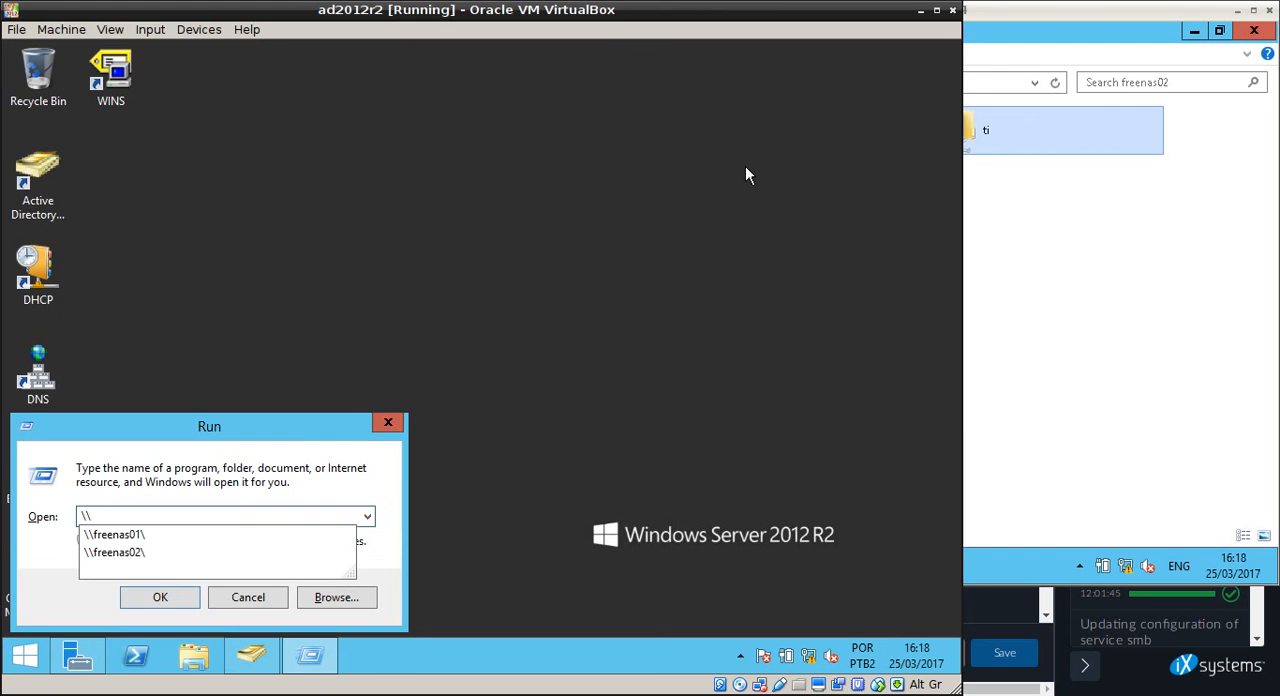
key(Down)
key(Down)
key(Down)
key(Return)
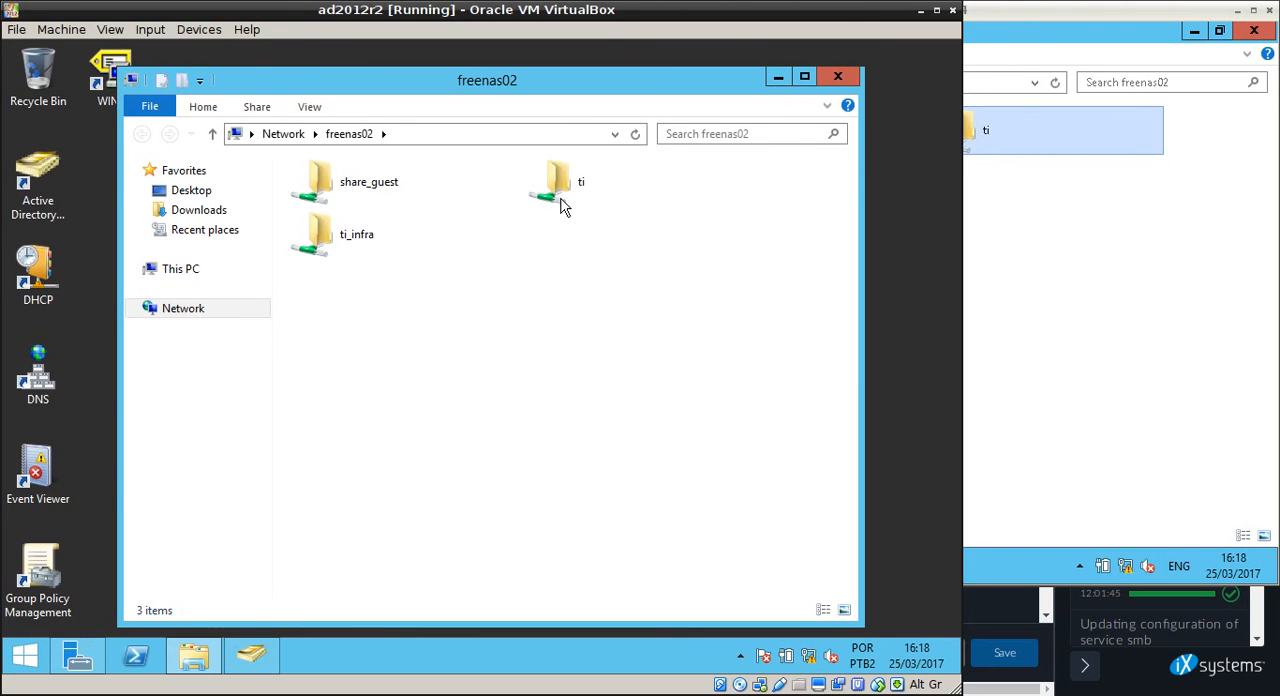
double_click(560, 196)
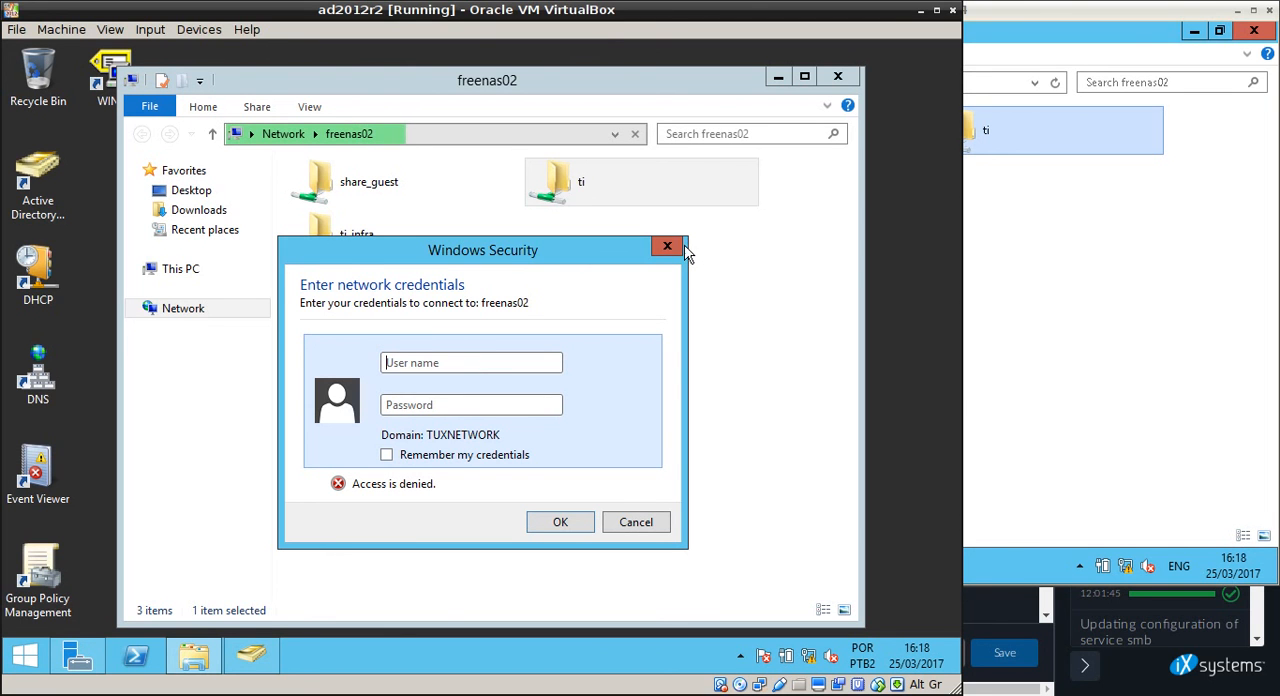
click(680, 248)
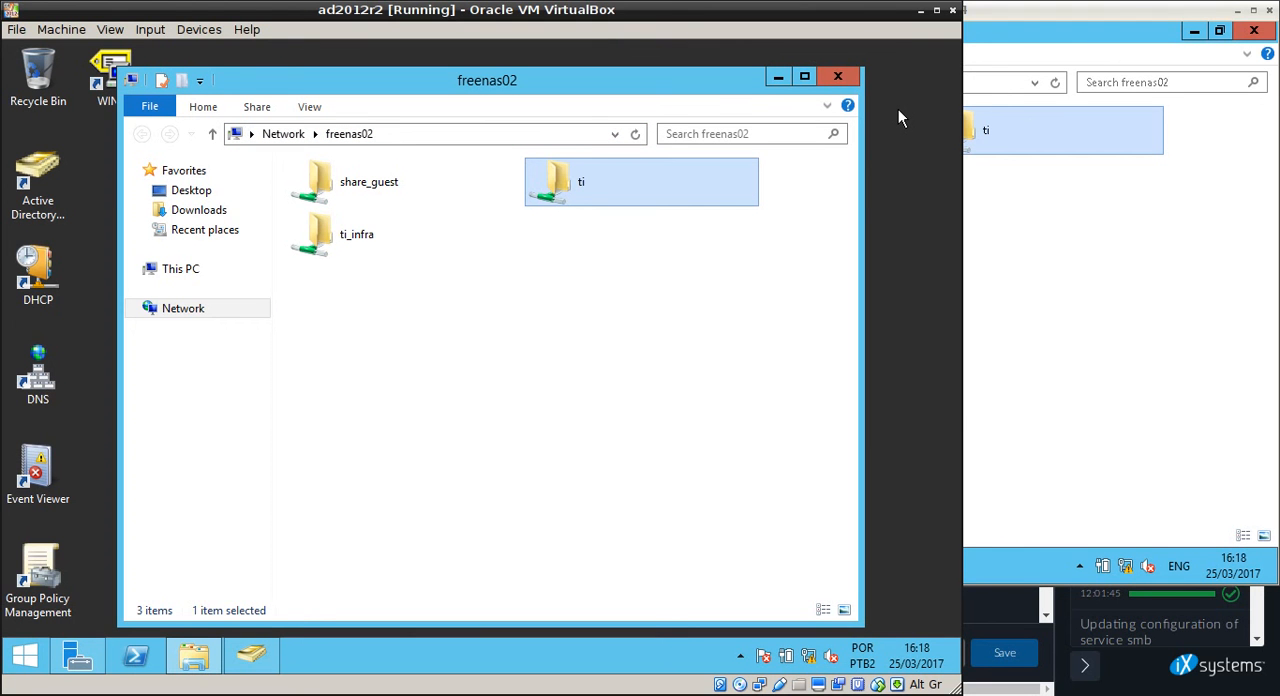
Switch to the rdesktop session and open the power options on its Start screen.
click(1008, 566)
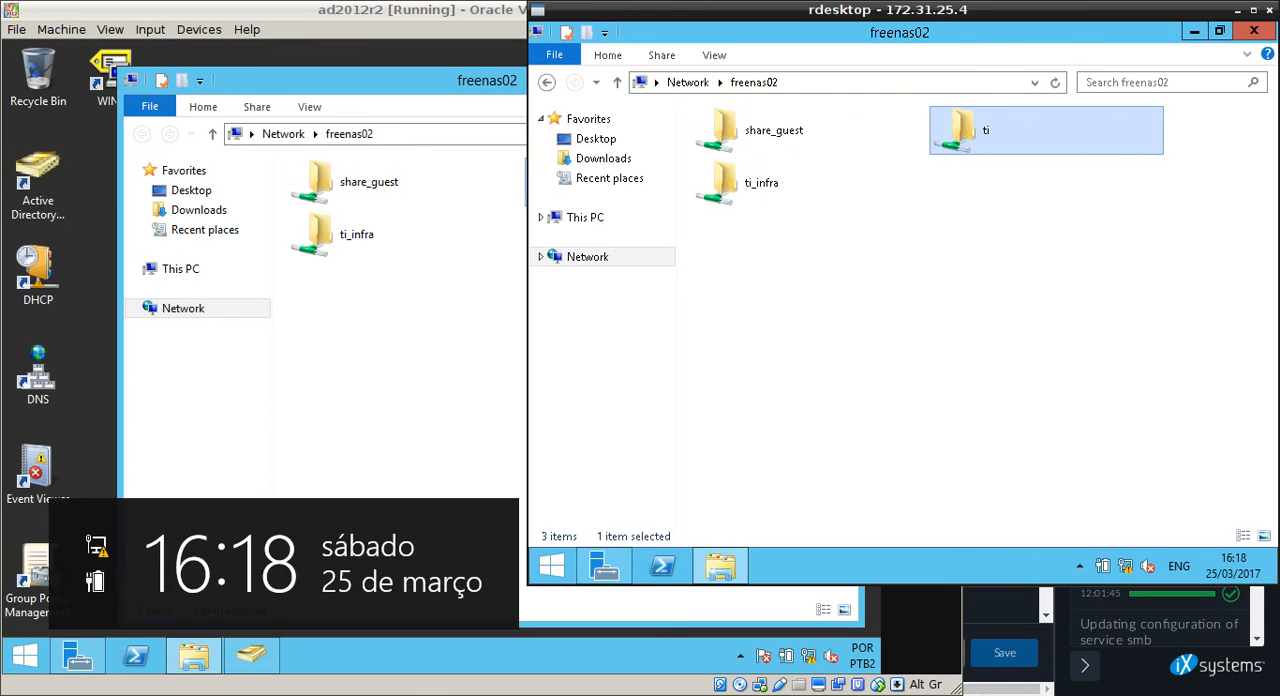
click(535, 575)
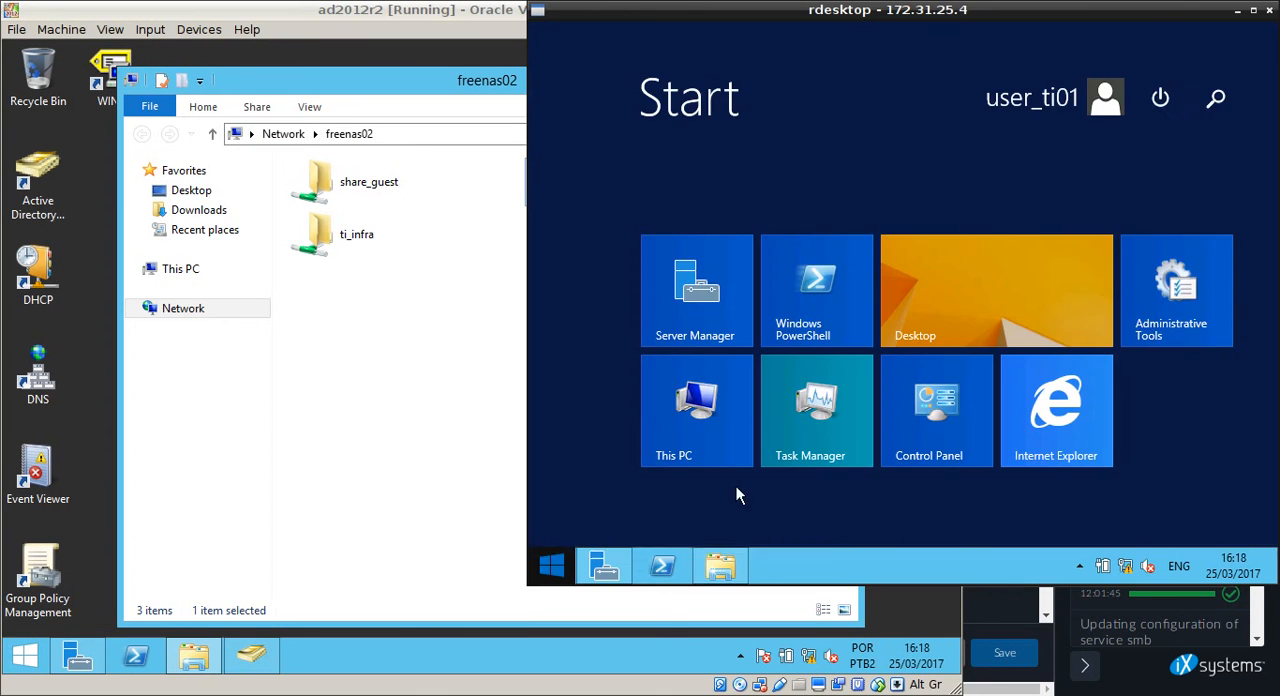
click(1159, 100)
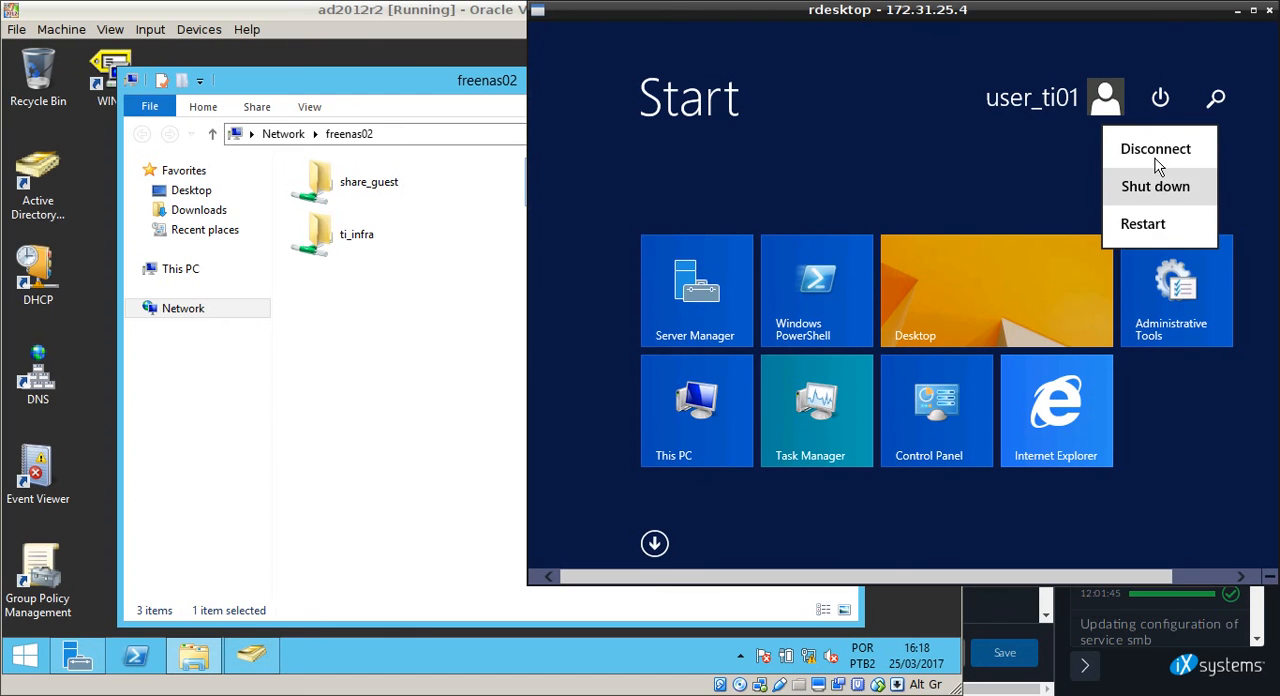